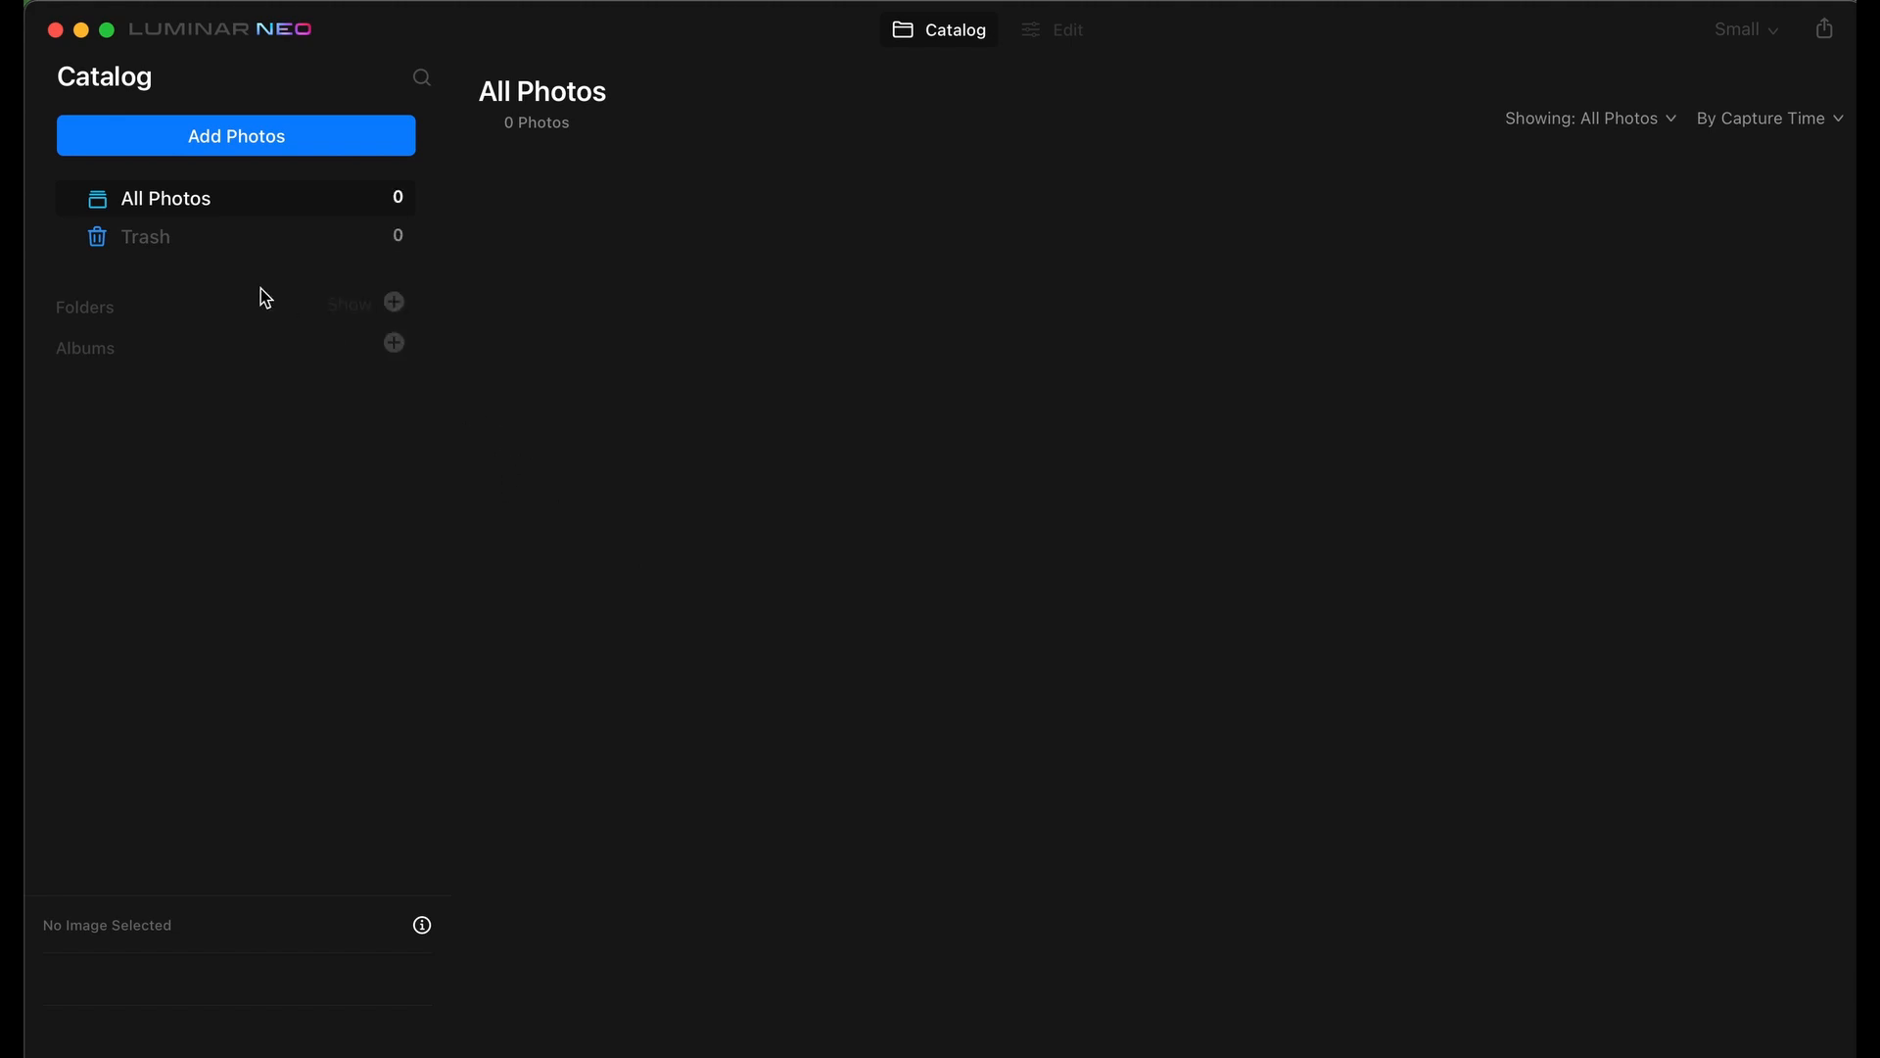
Add the Neo 1 Edits folder from the Desktop to the catalog's folders.
{"action": "left_click", "coordinate": [396, 303]}
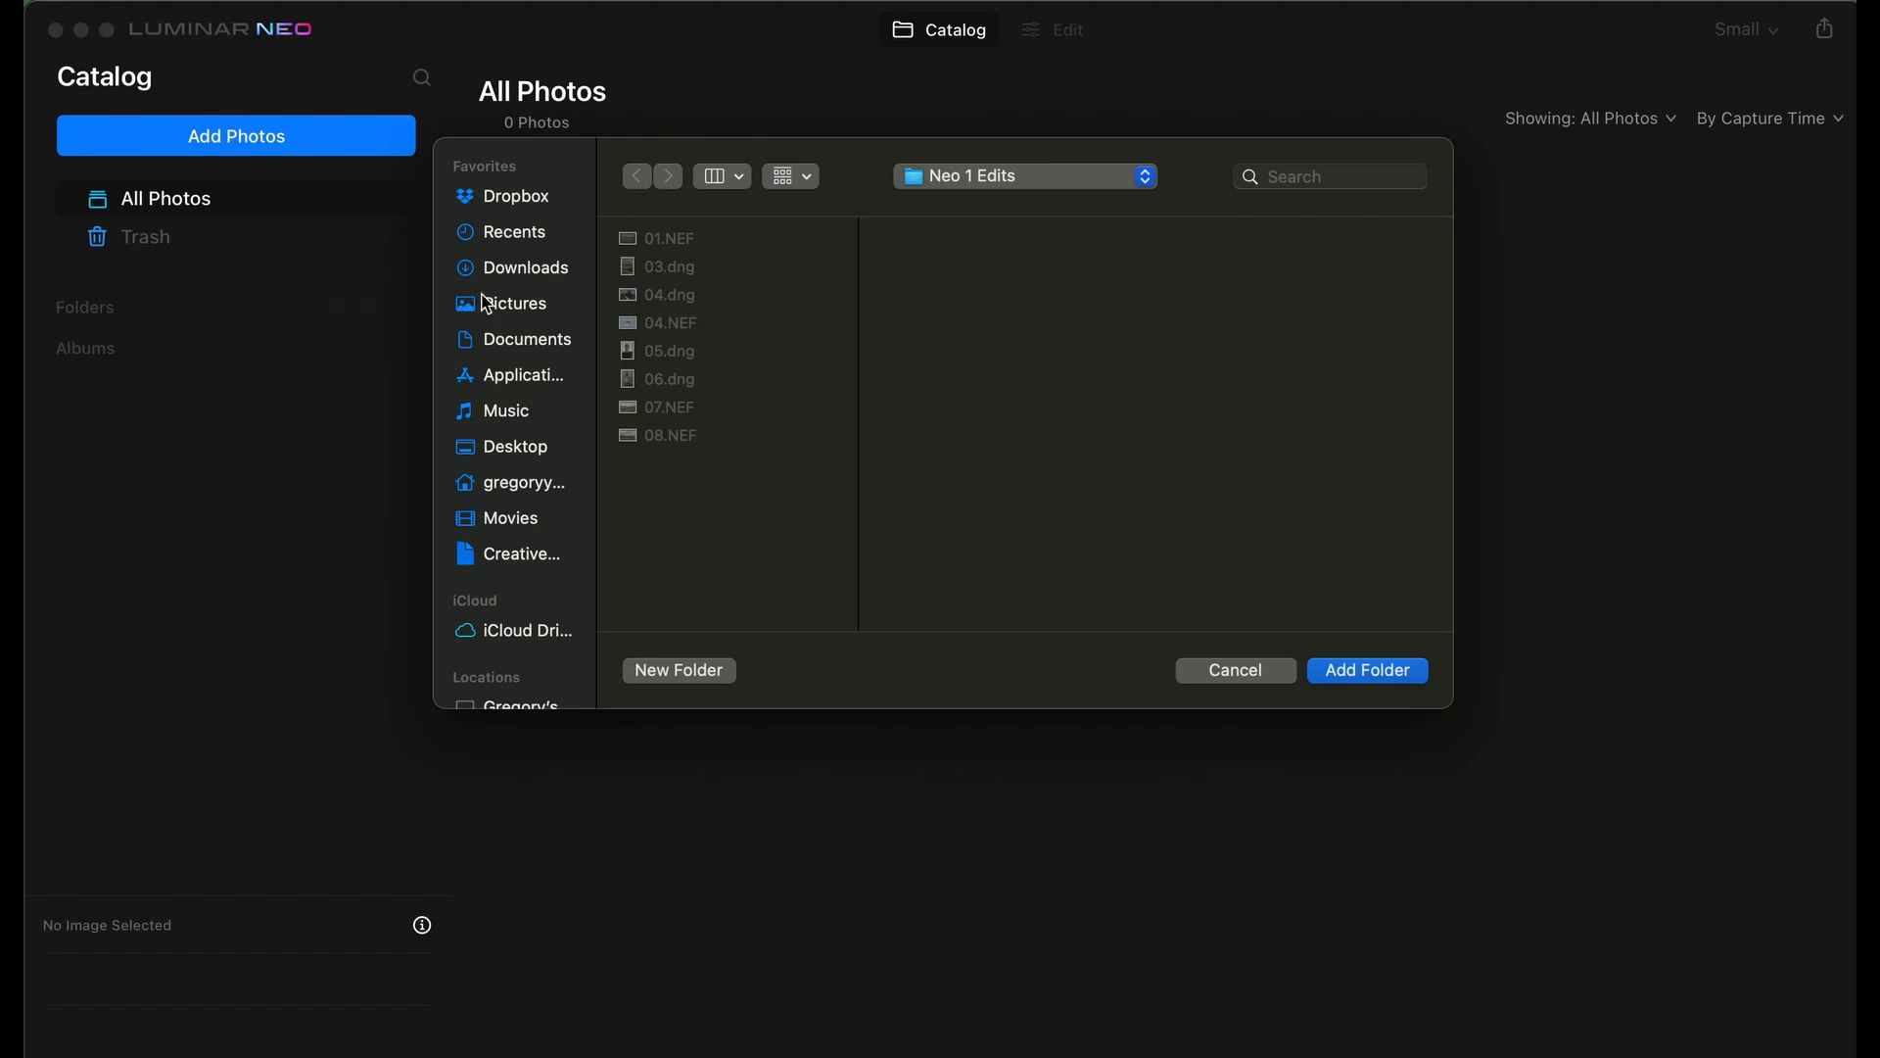
{"action": "left_click", "coordinate": [499, 453]}
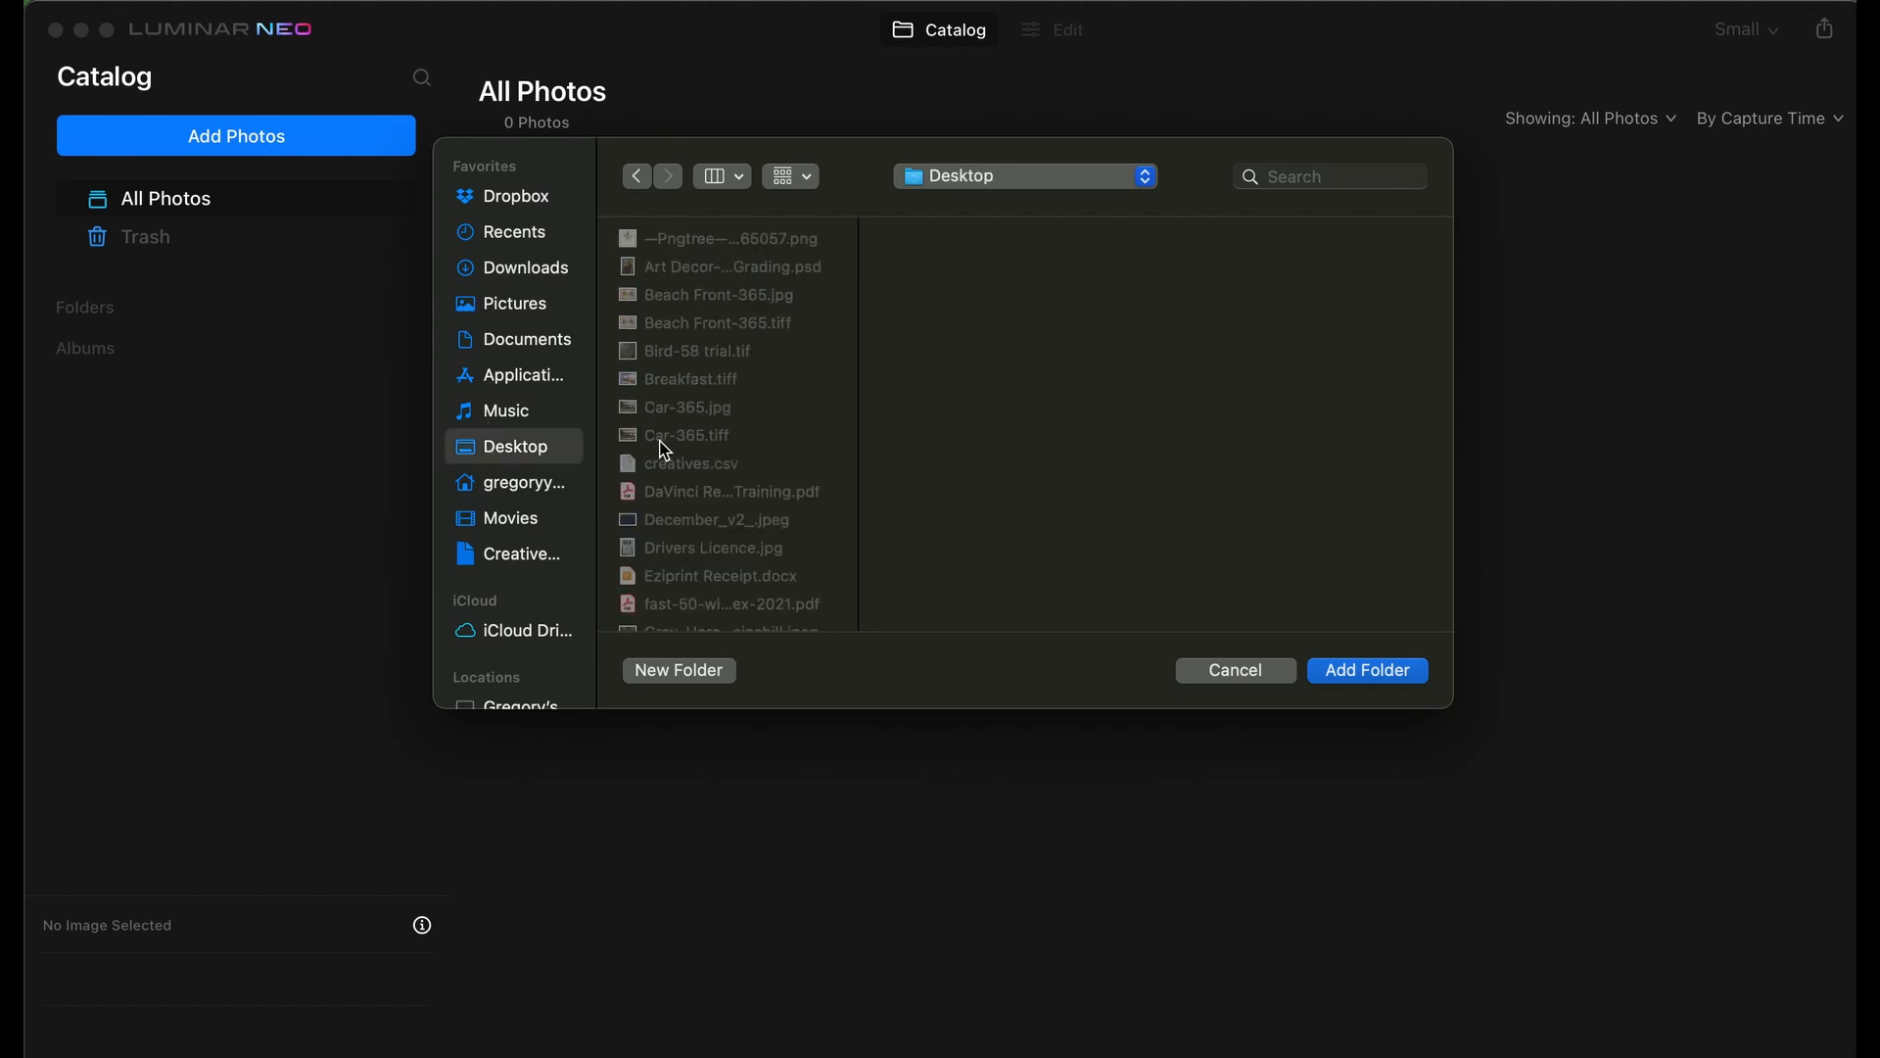
{"action": "scroll", "coordinate": [680, 516], "scroll_direction": "down", "scroll_amount": 10}
{"action": "scroll", "coordinate": [680, 516], "scroll_direction": "down", "scroll_amount": 3}
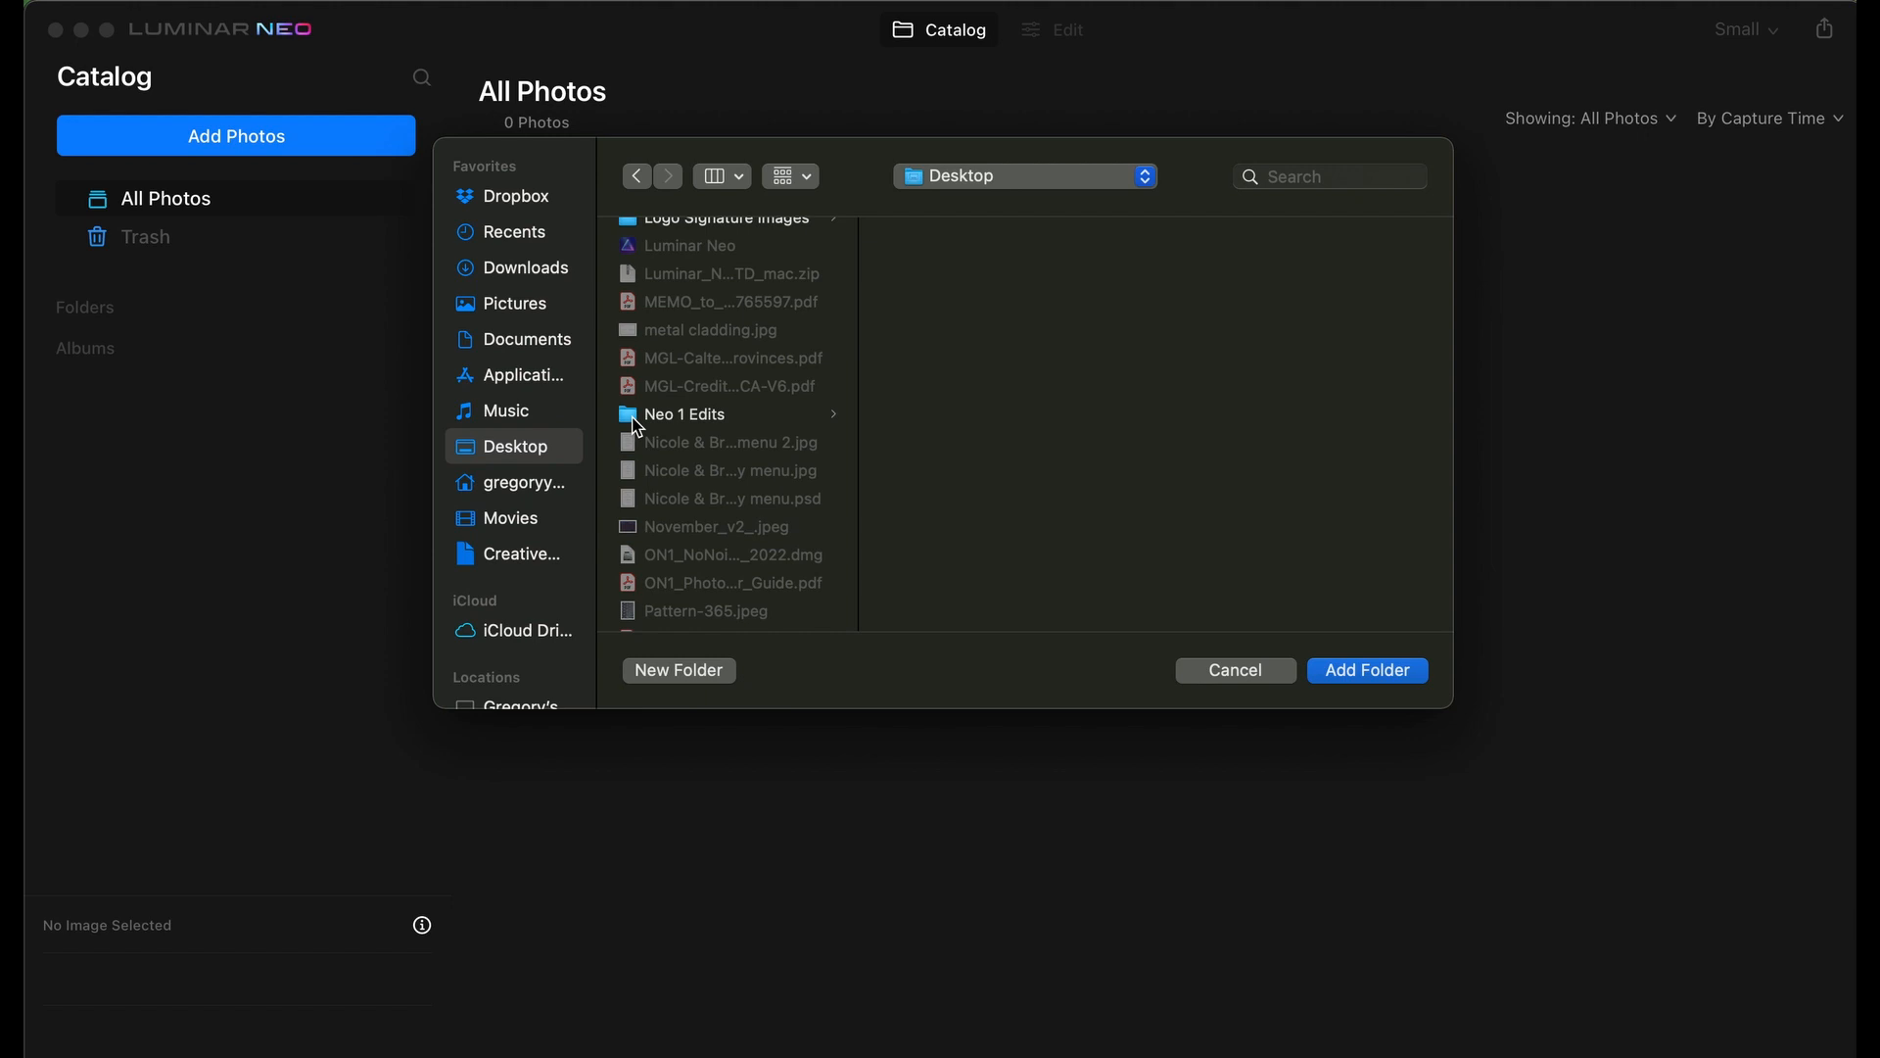
{"action": "left_click", "coordinate": [638, 428]}
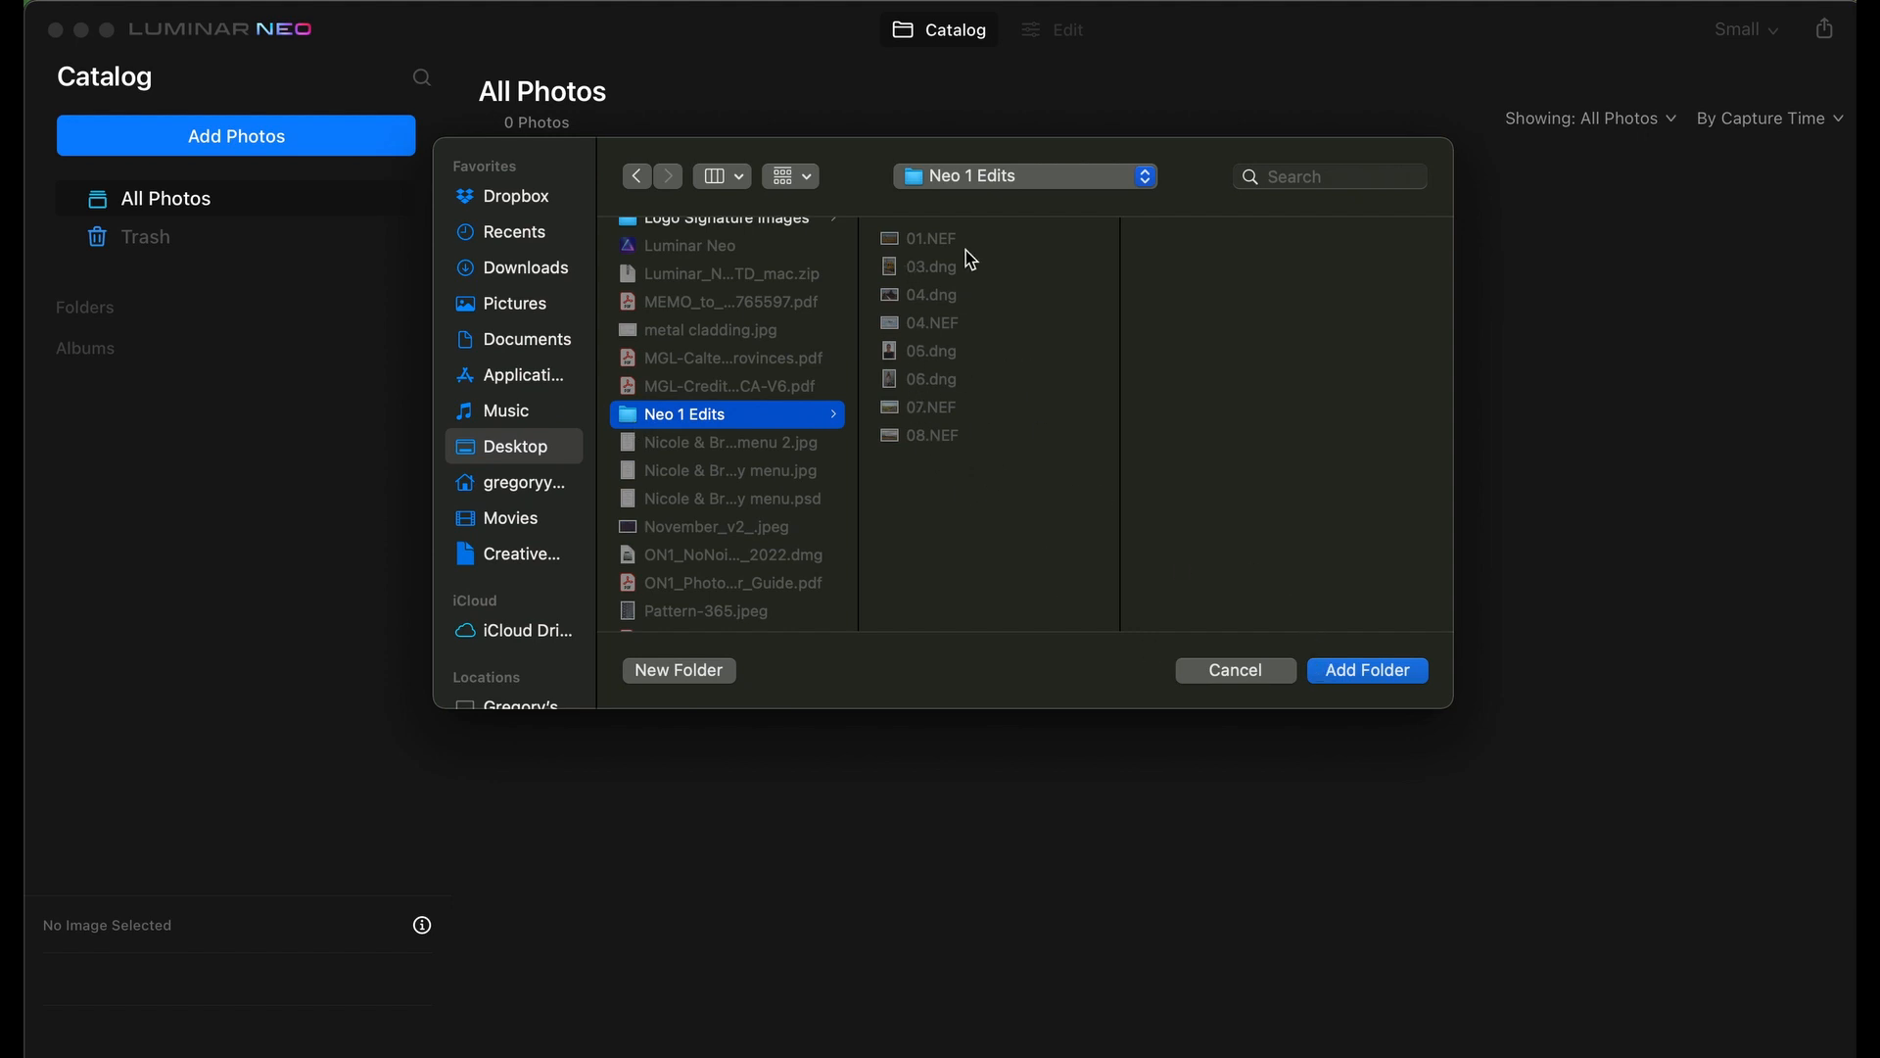
{"action": "left_click", "coordinate": [1369, 673]}
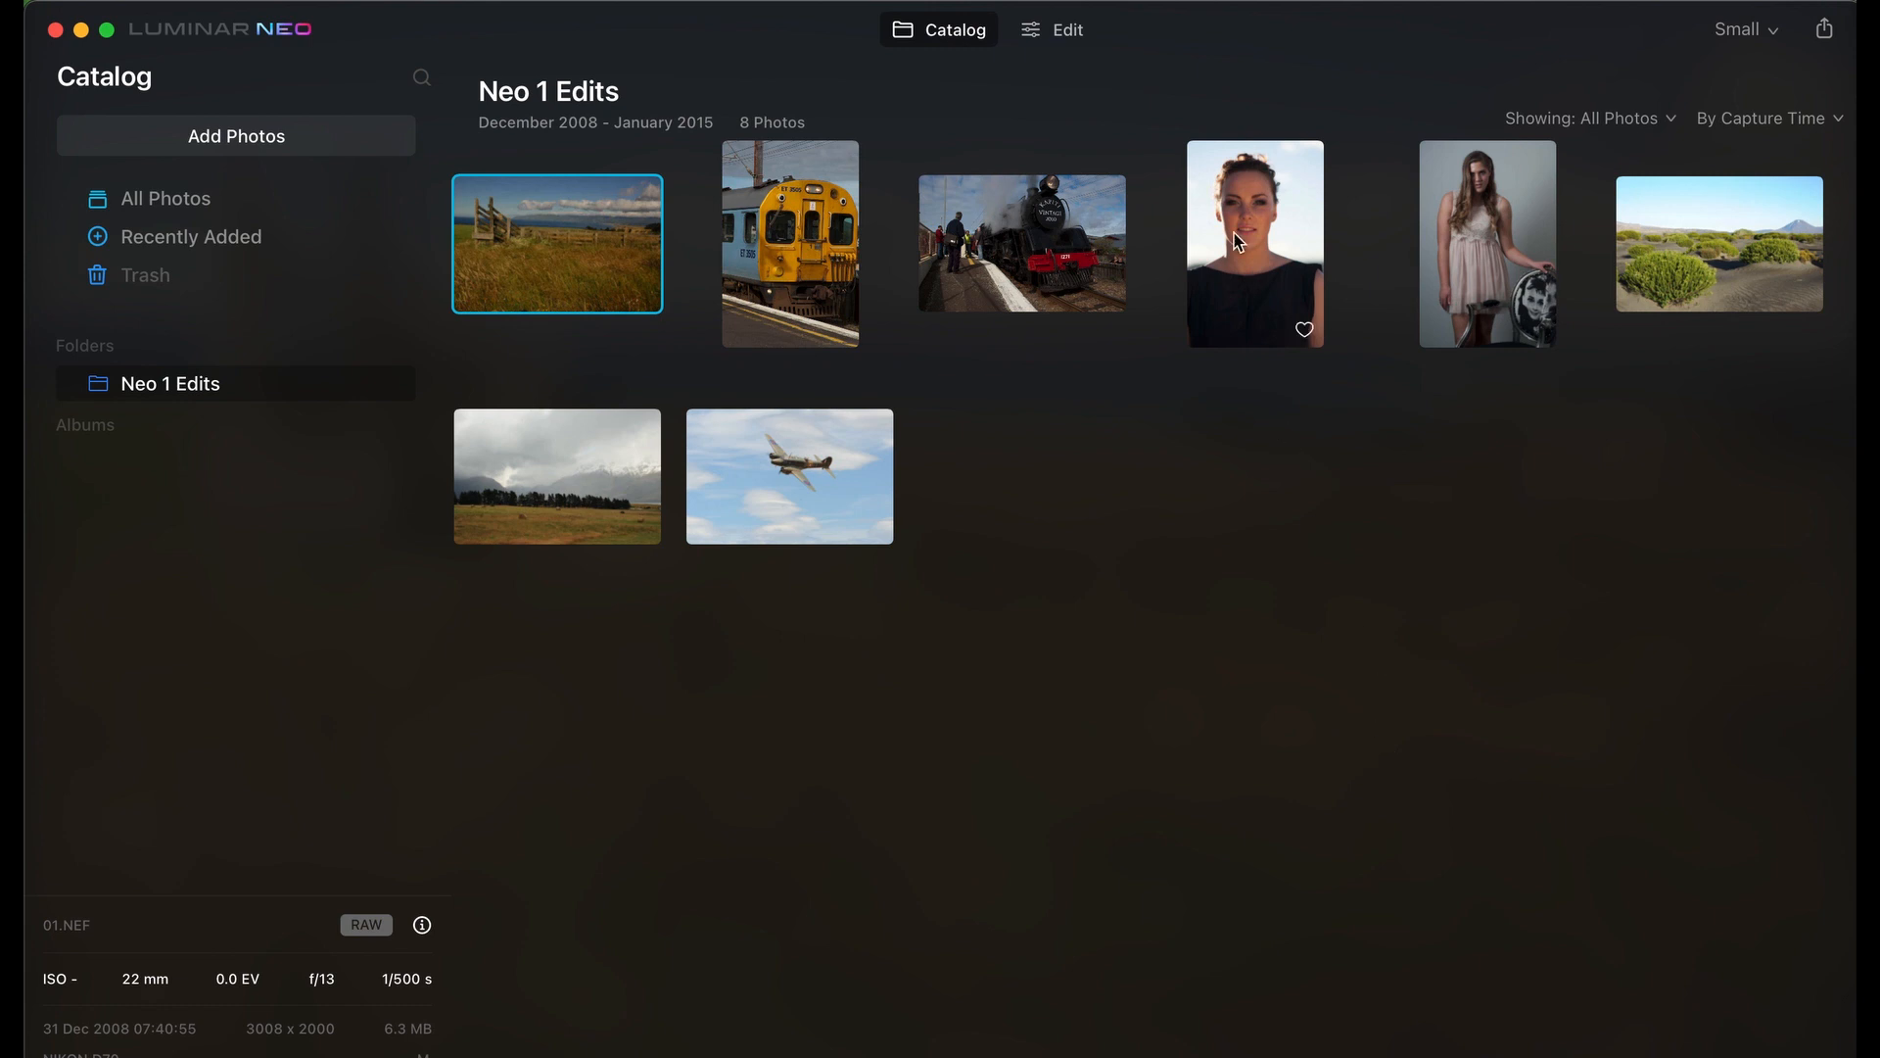
Open the fence landscape photo 01.NEF for editing and erase the dark shadow in the grass at its bottom edge.
{"action": "left_click", "coordinate": [1073, 41]}
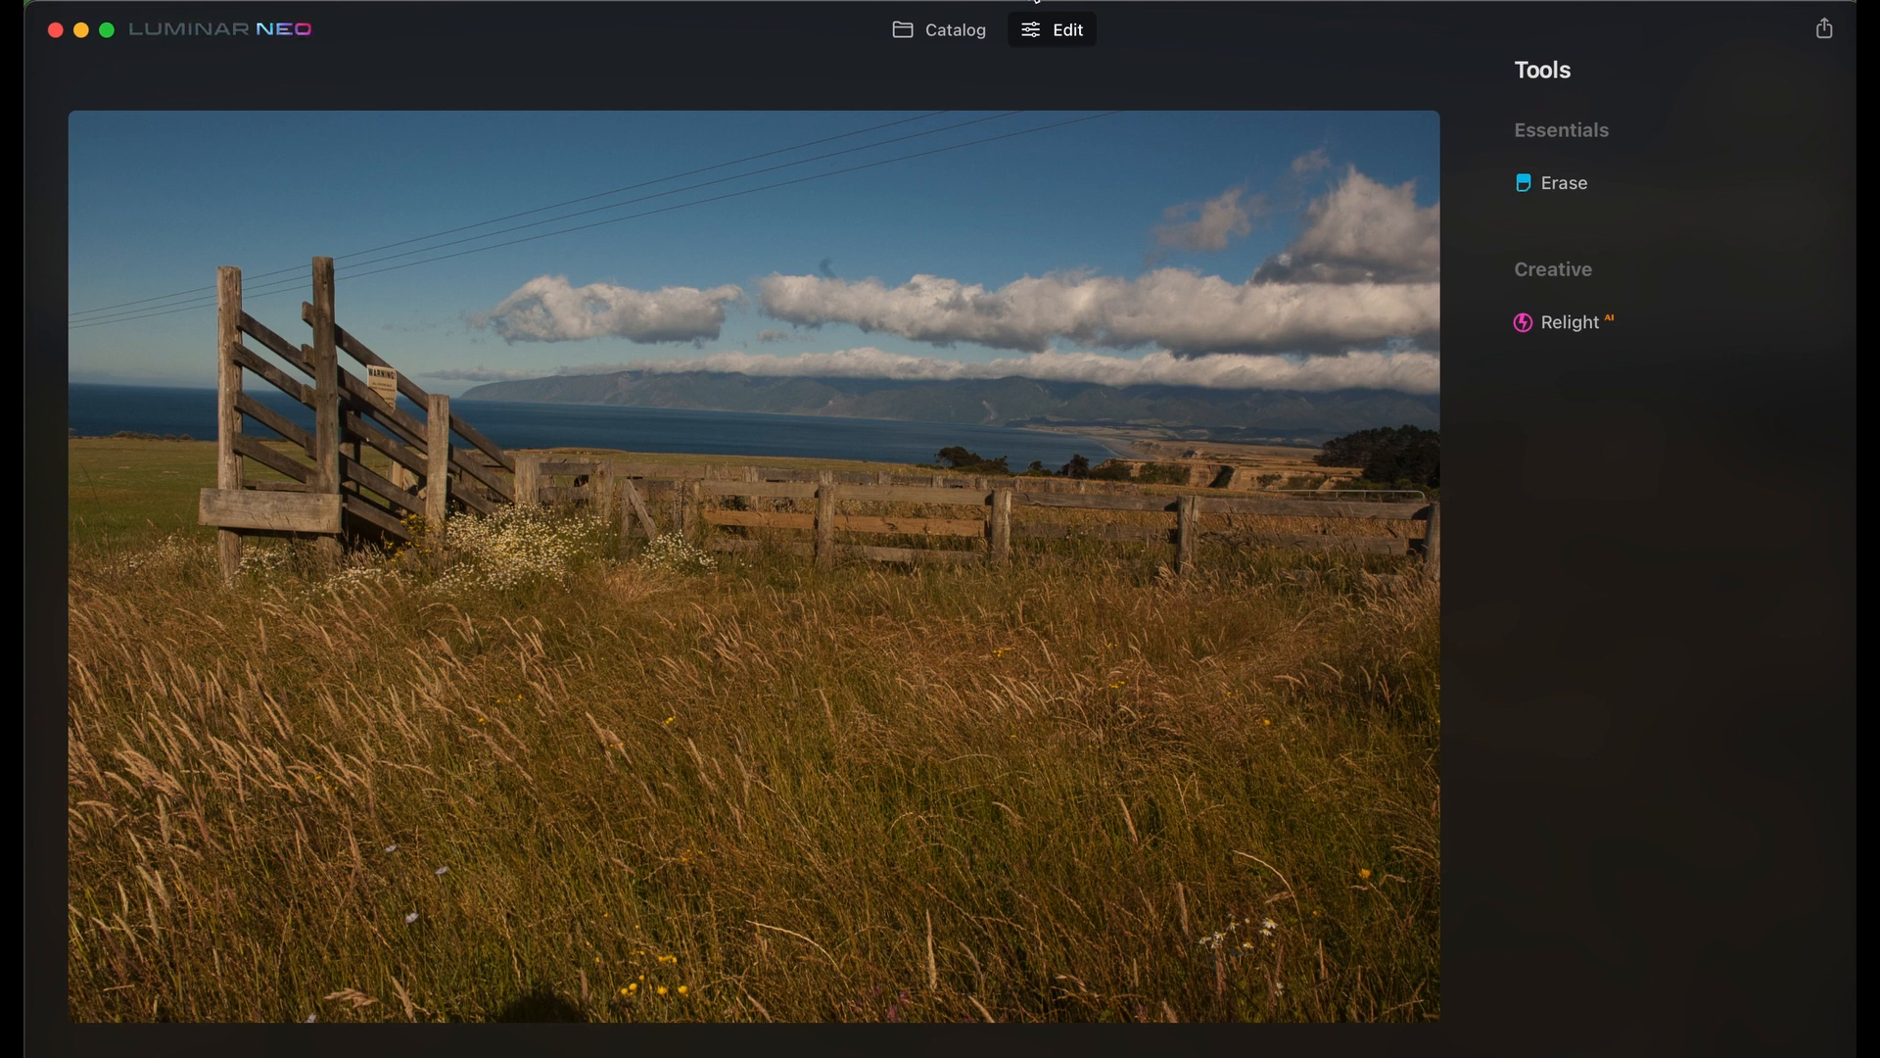
{"action": "left_click", "coordinate": [960, 34]}
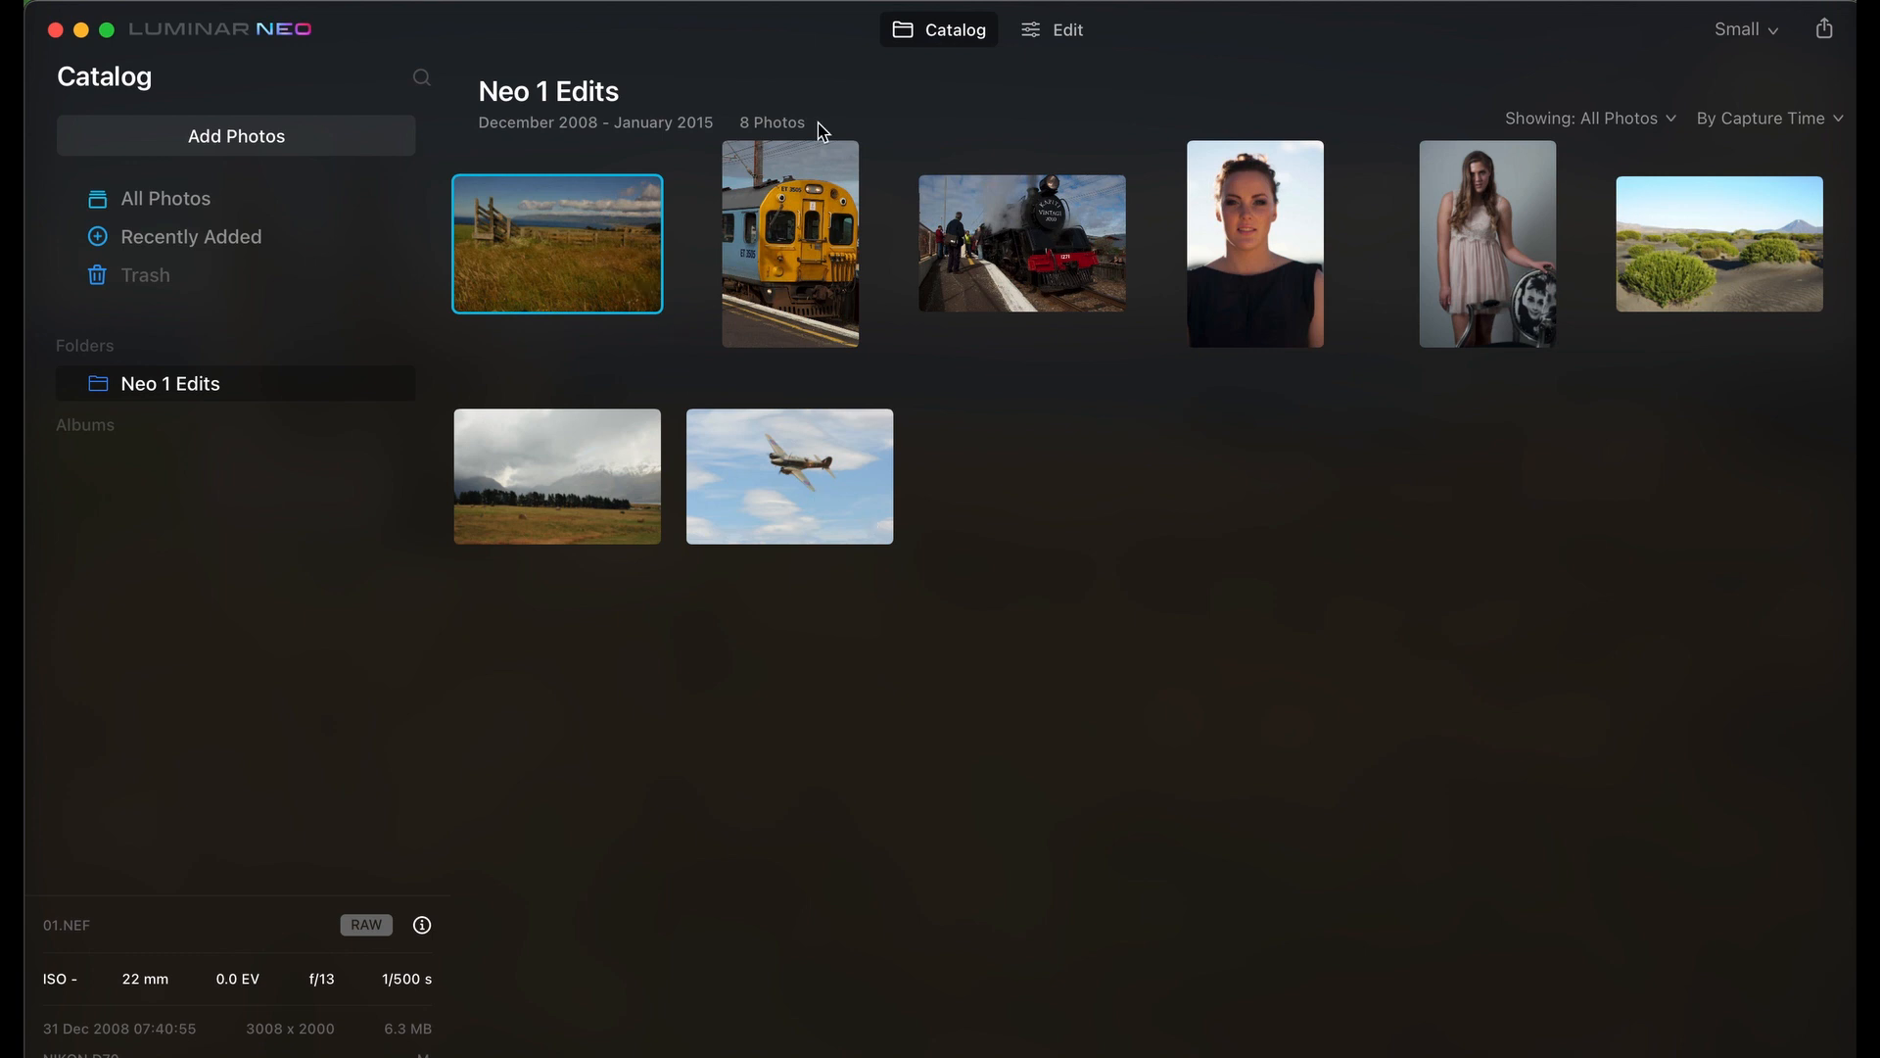
{"action": "left_click", "coordinate": [1071, 36]}
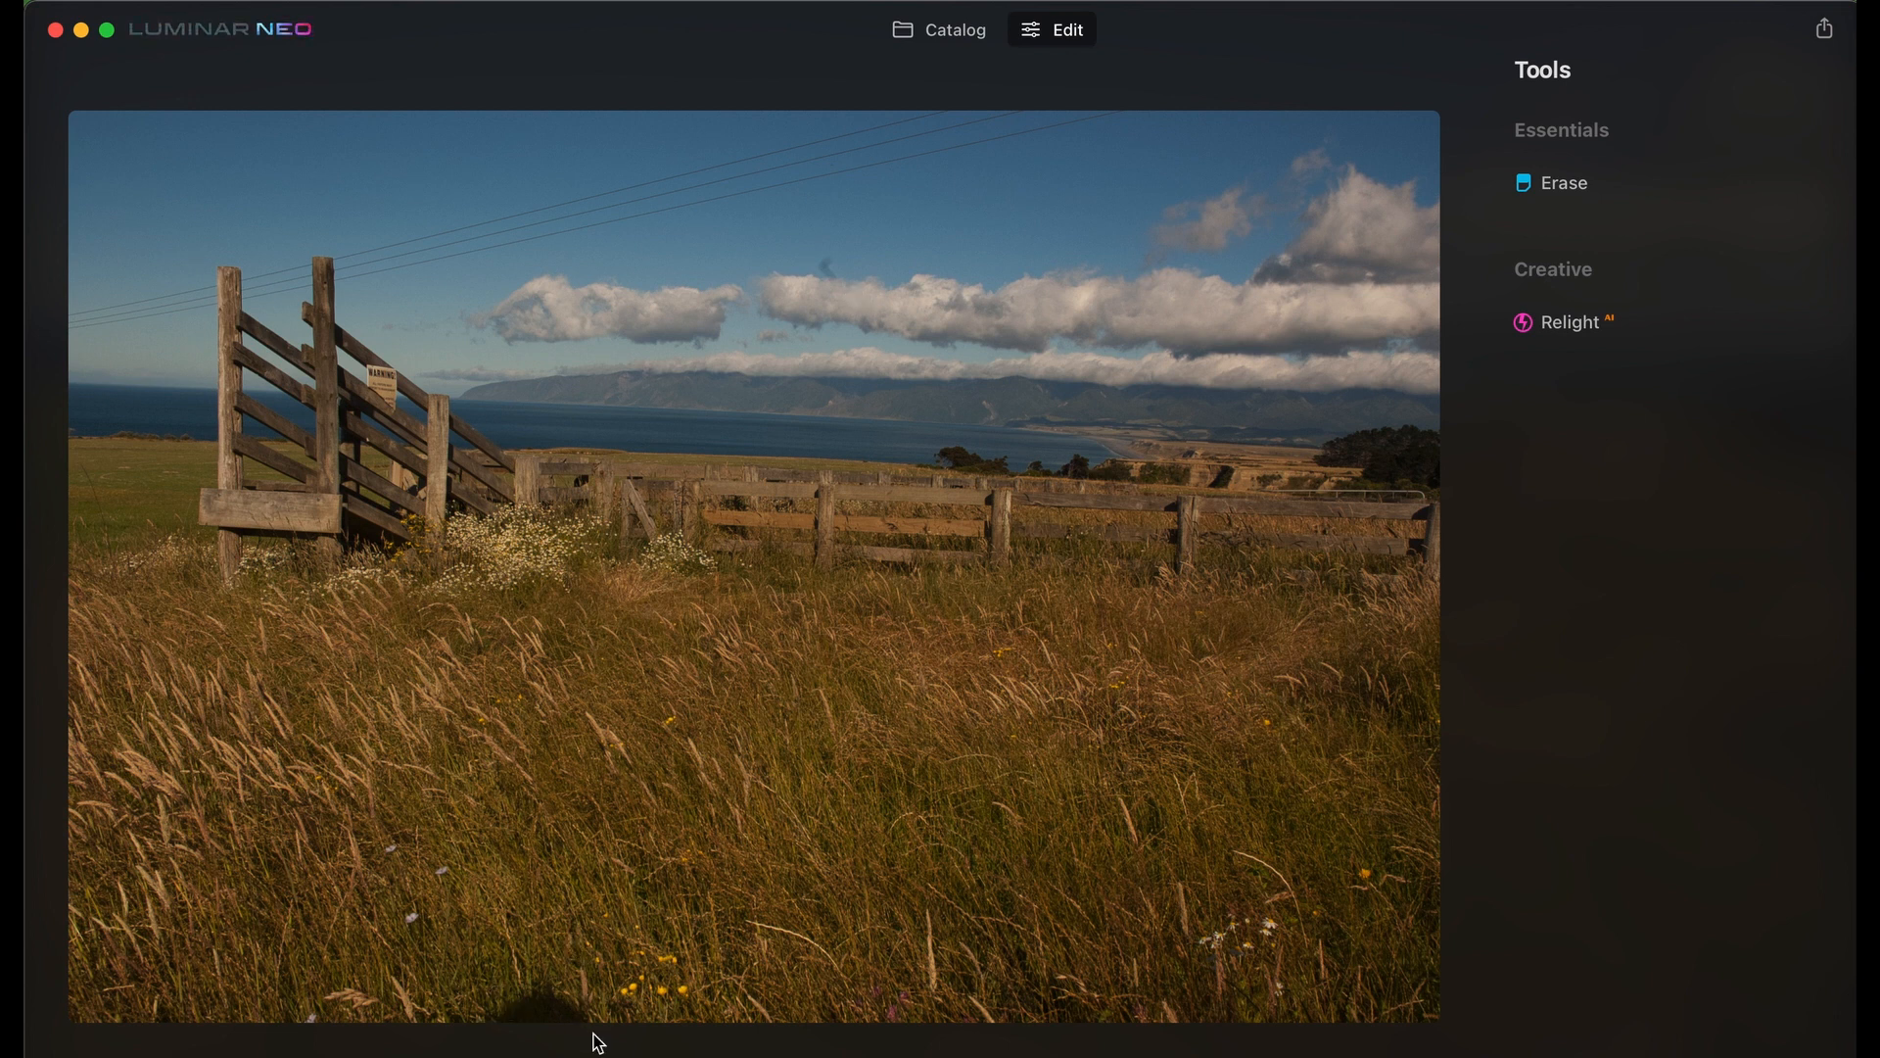
{"action": "left_click", "coordinate": [1583, 191]}
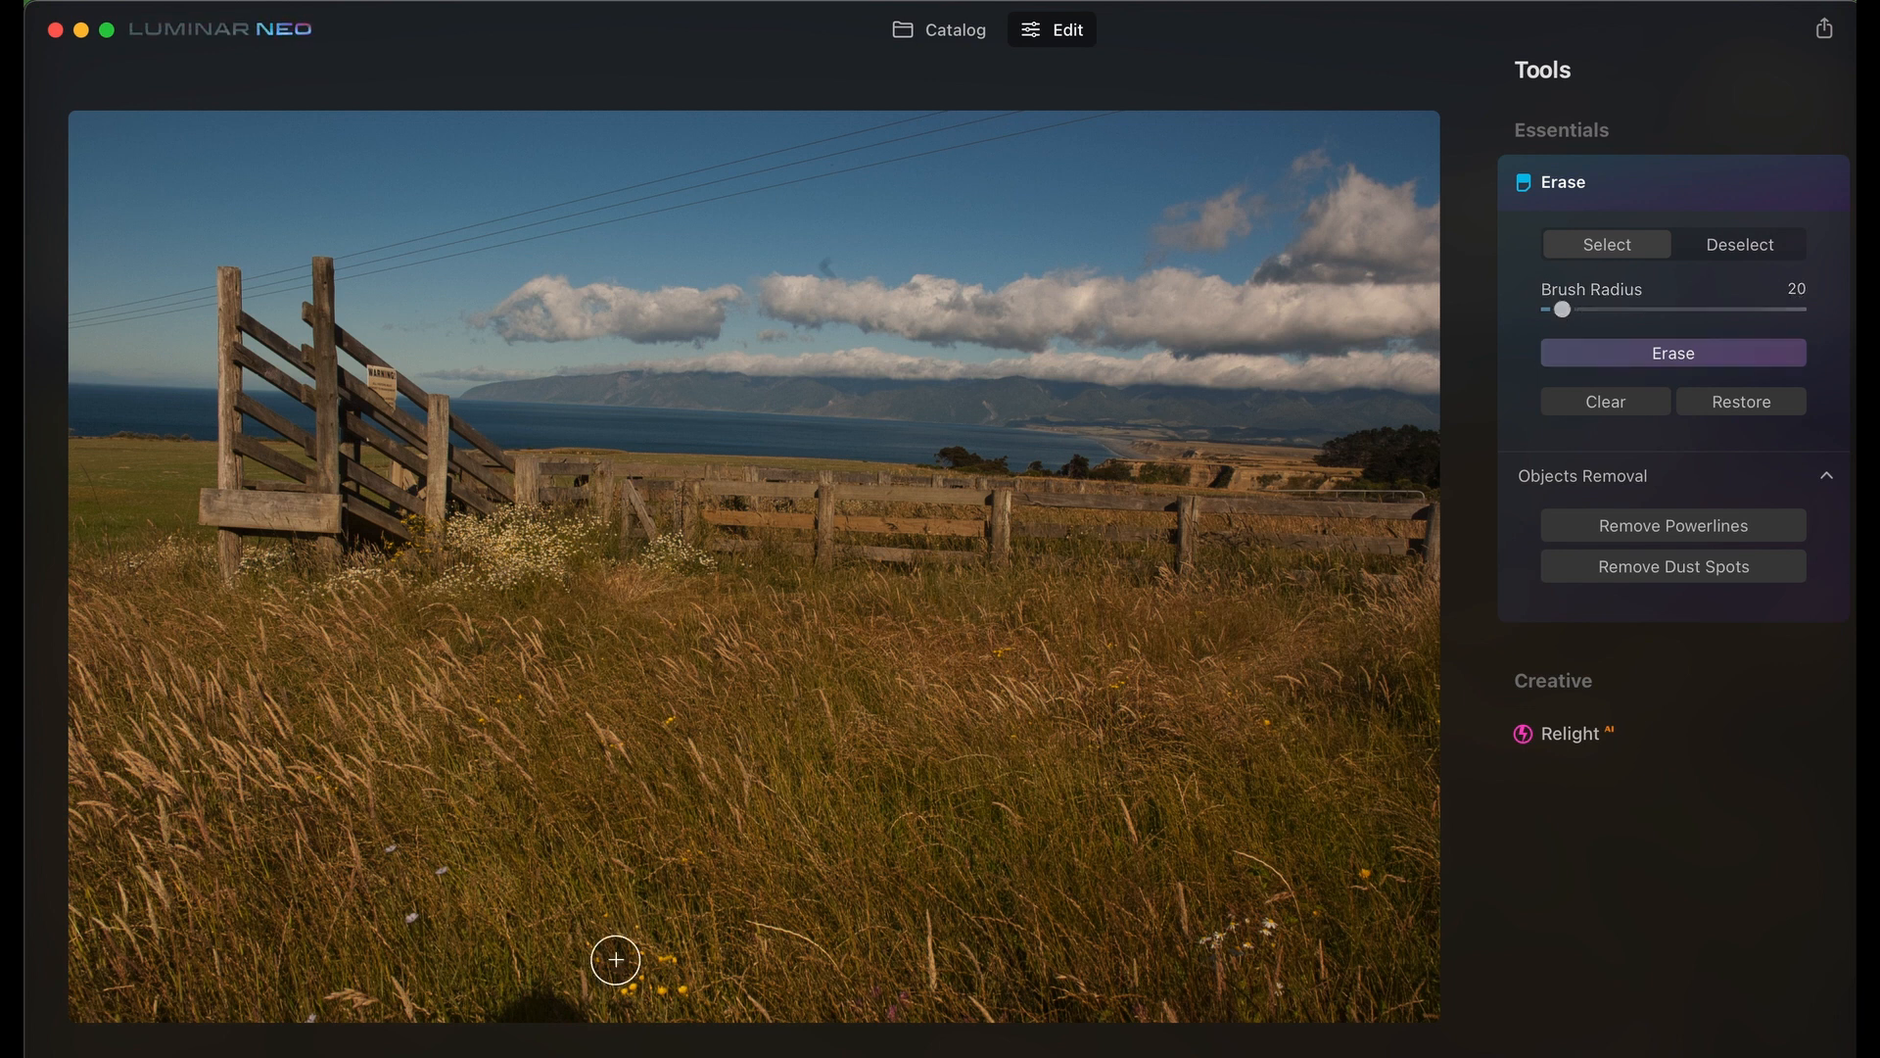
{"action": "left_click_drag", "start_coordinate": [584, 1019], "coordinate": [495, 1011]}
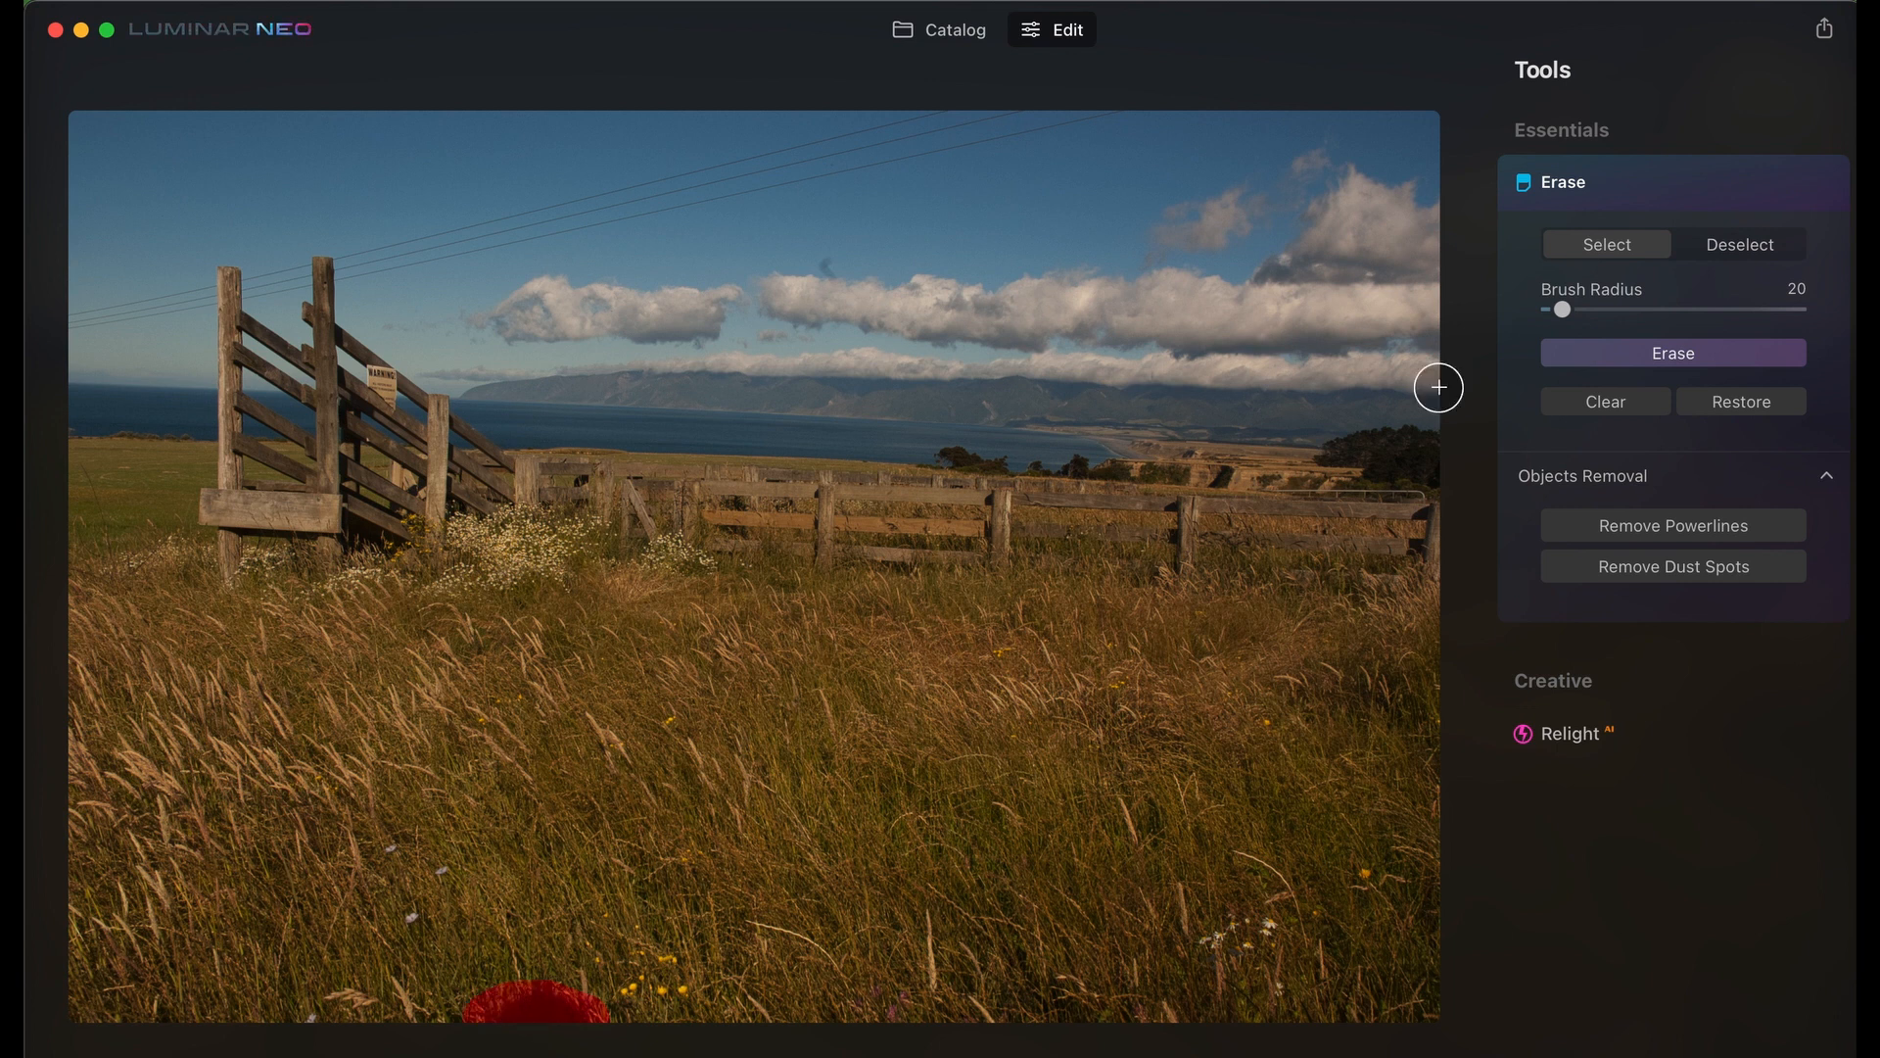
{"action": "left_click", "coordinate": [1668, 355]}
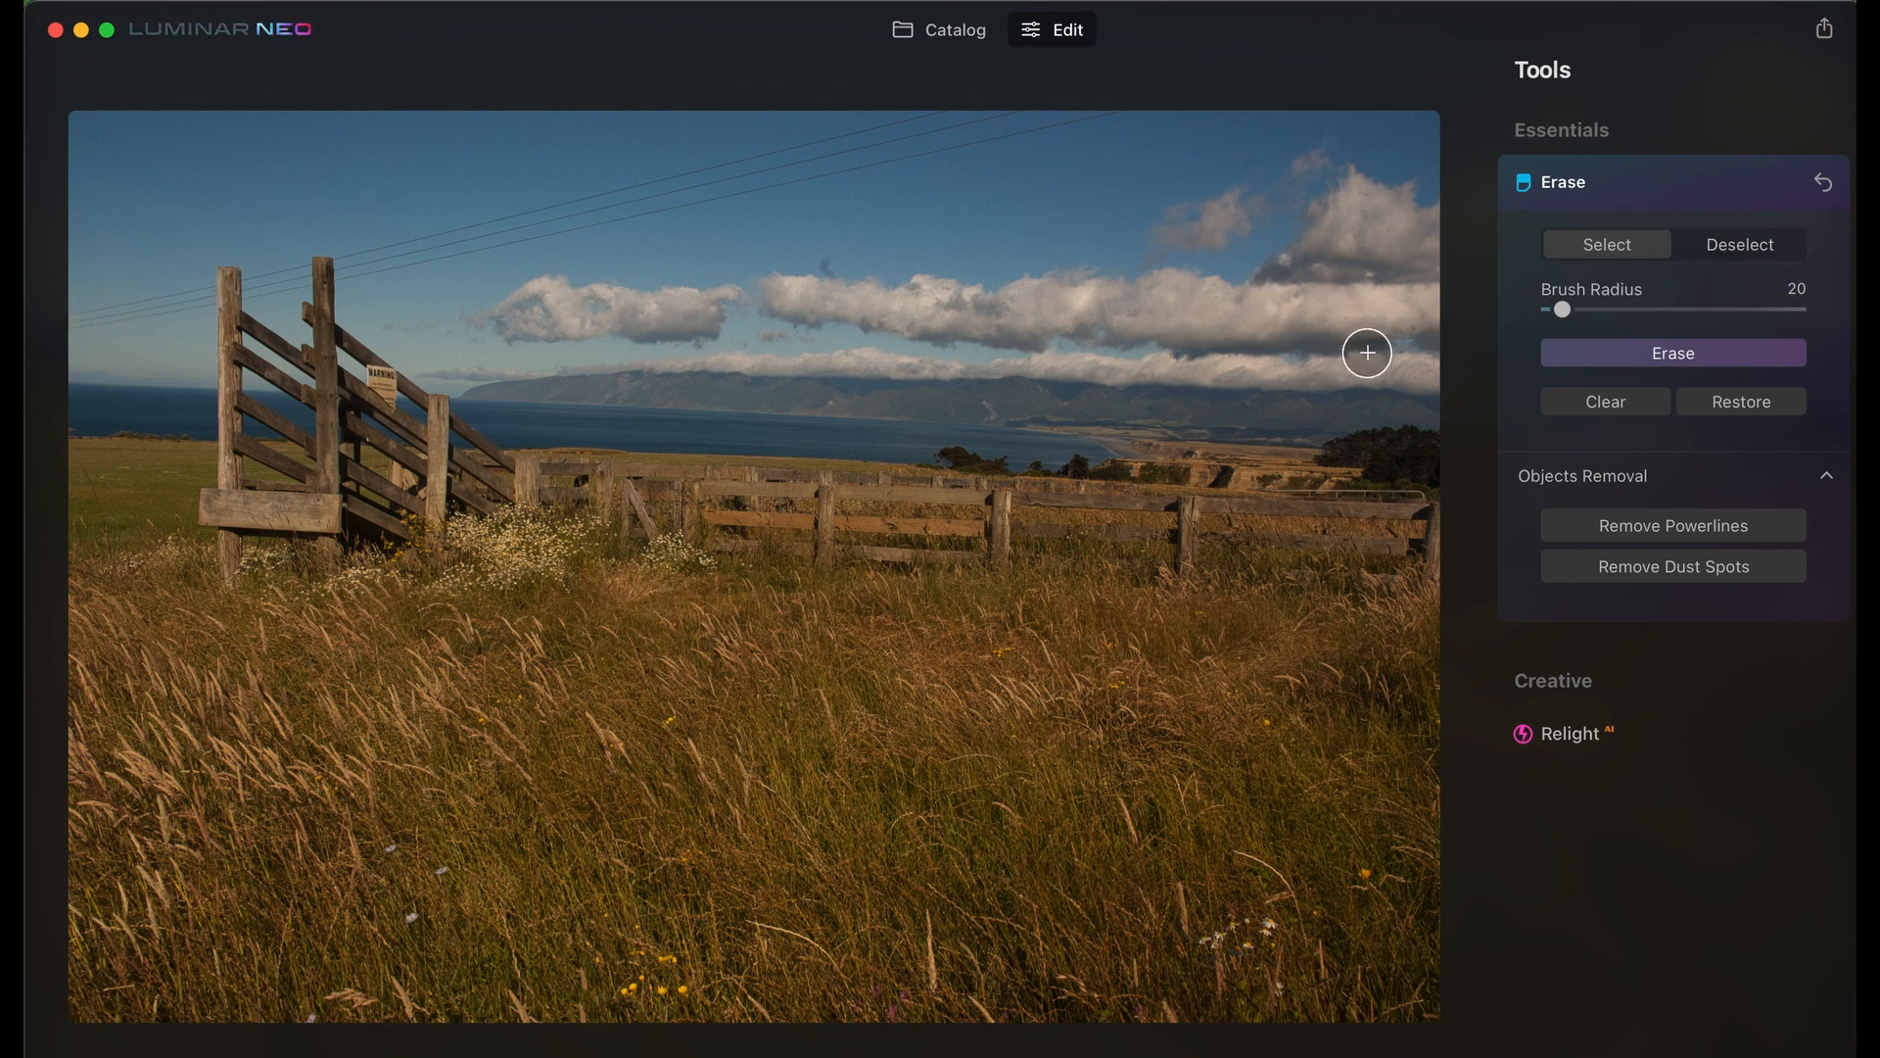
Remove the powerlines and the dust spots from the landscape photo automatically.
{"action": "left_click", "coordinate": [1662, 525]}
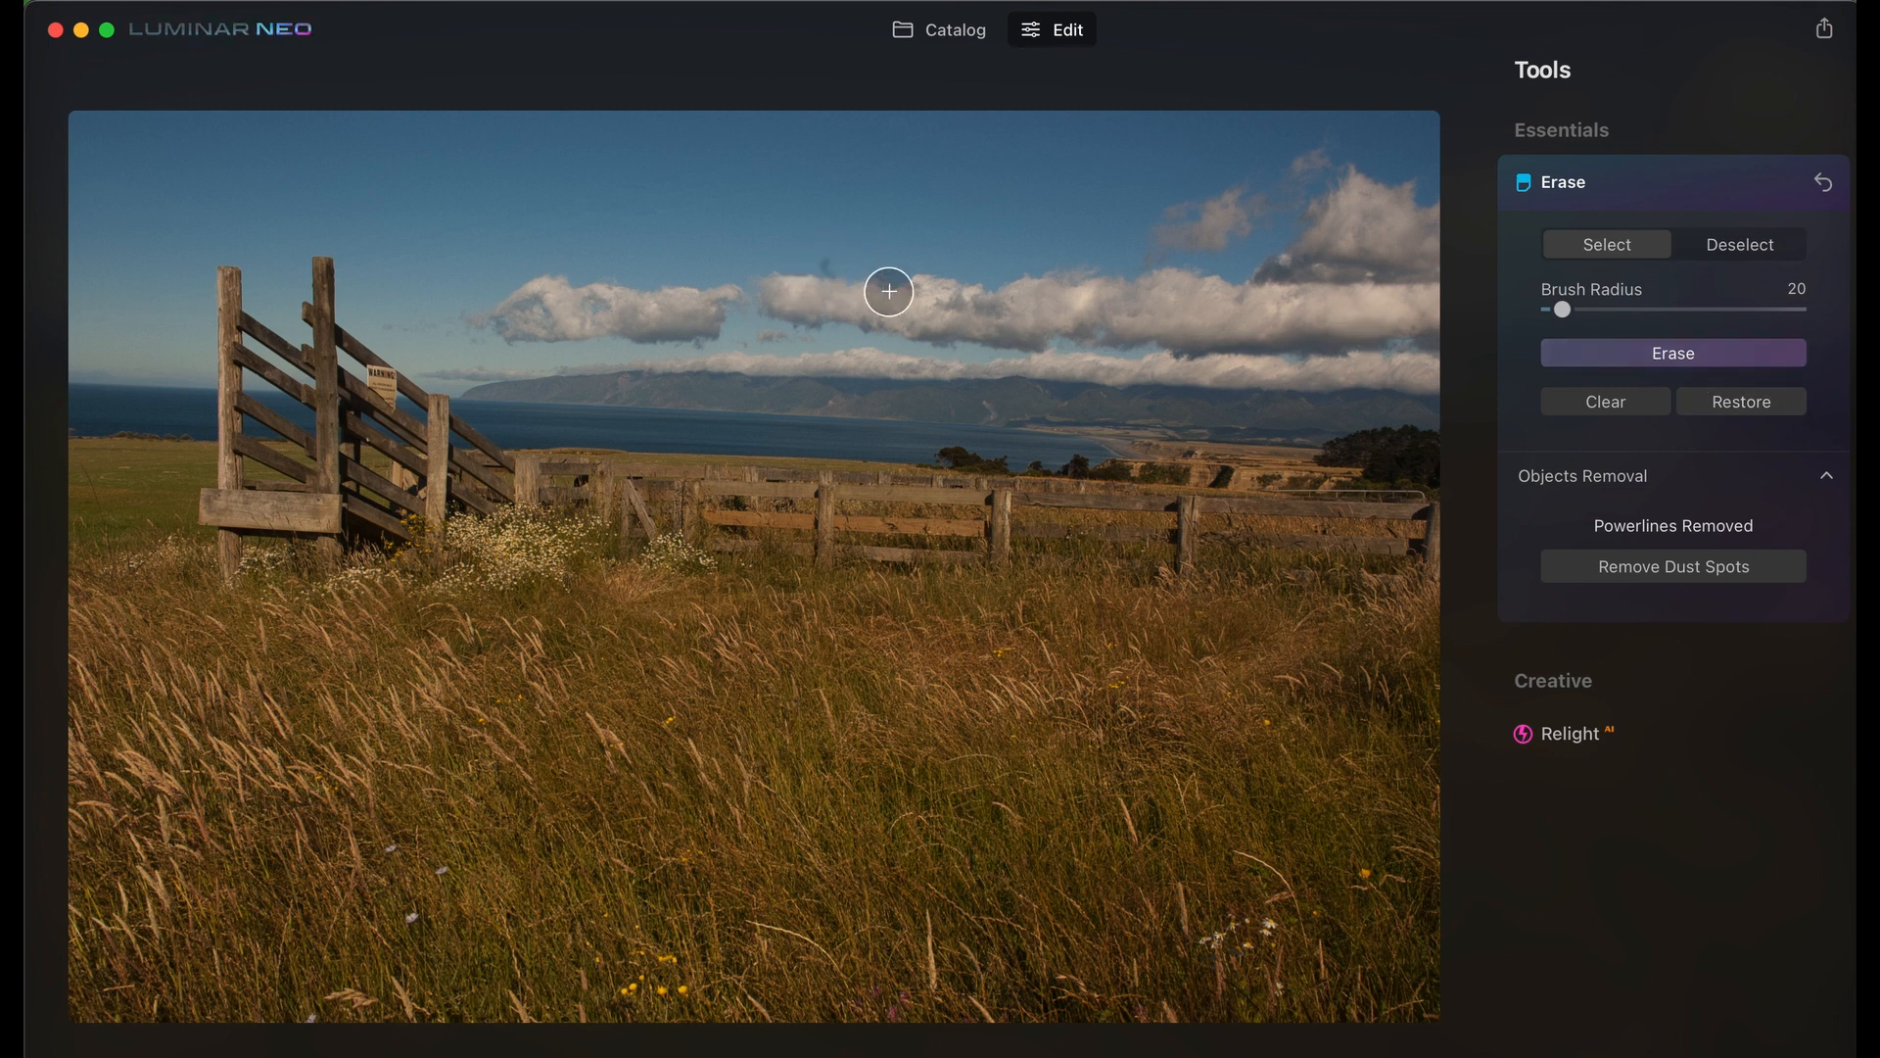
{"action": "left_click", "coordinate": [1689, 577]}
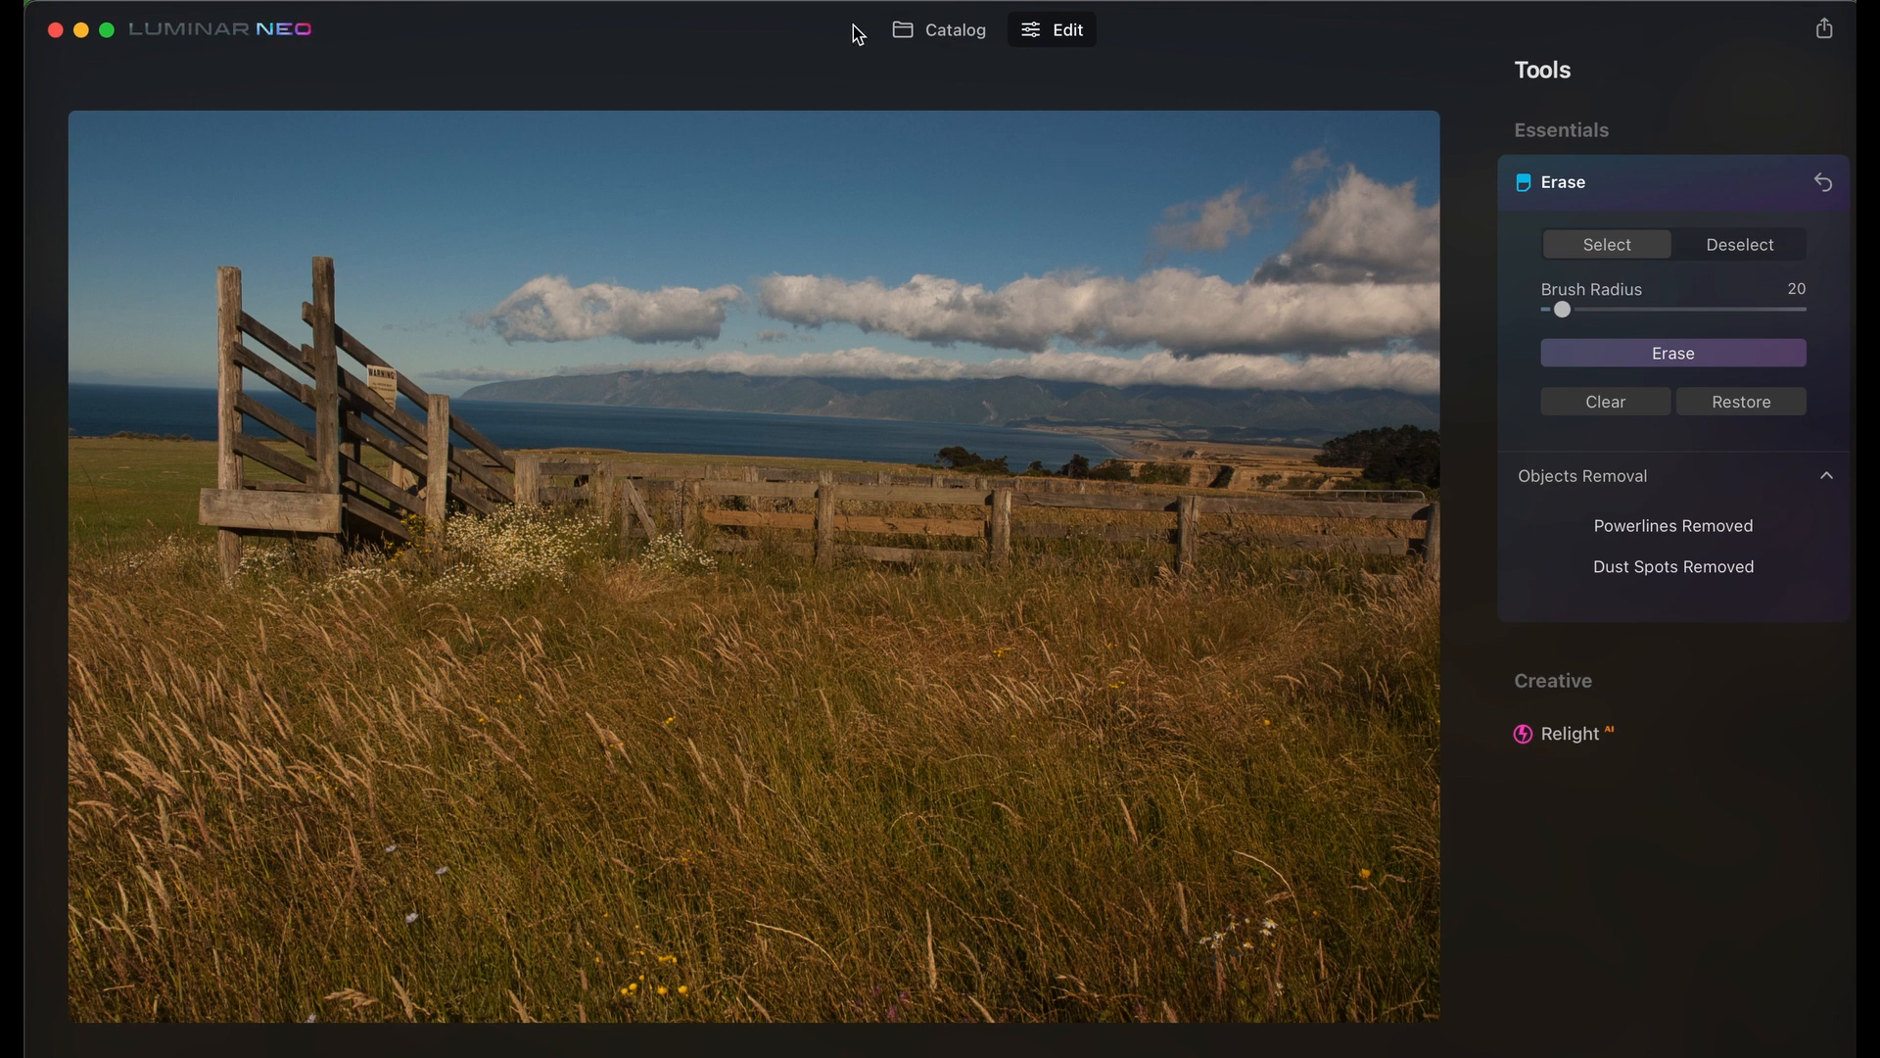
Open the yellow train photo 03.dng for editing and remove its powerlines automatically with the Erase tool.
{"action": "left_click", "coordinate": [937, 37]}
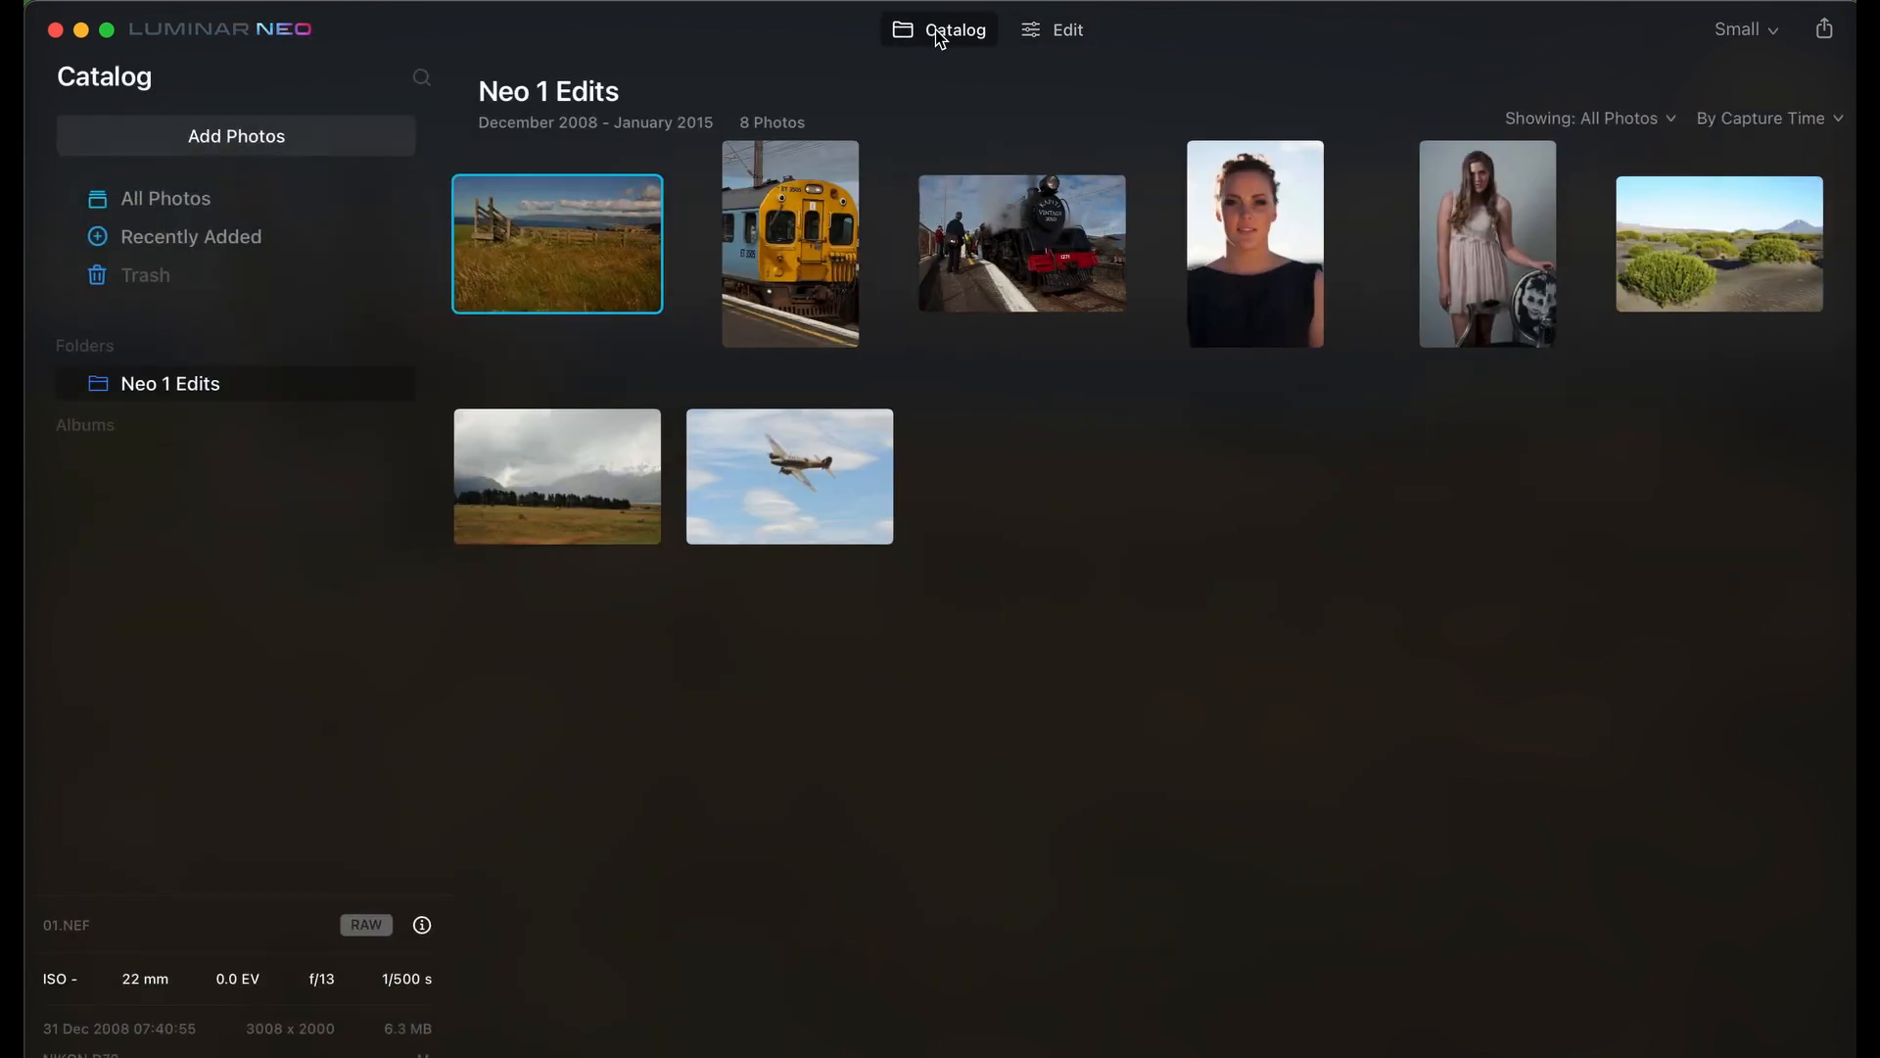
{"action": "left_click", "coordinate": [736, 193]}
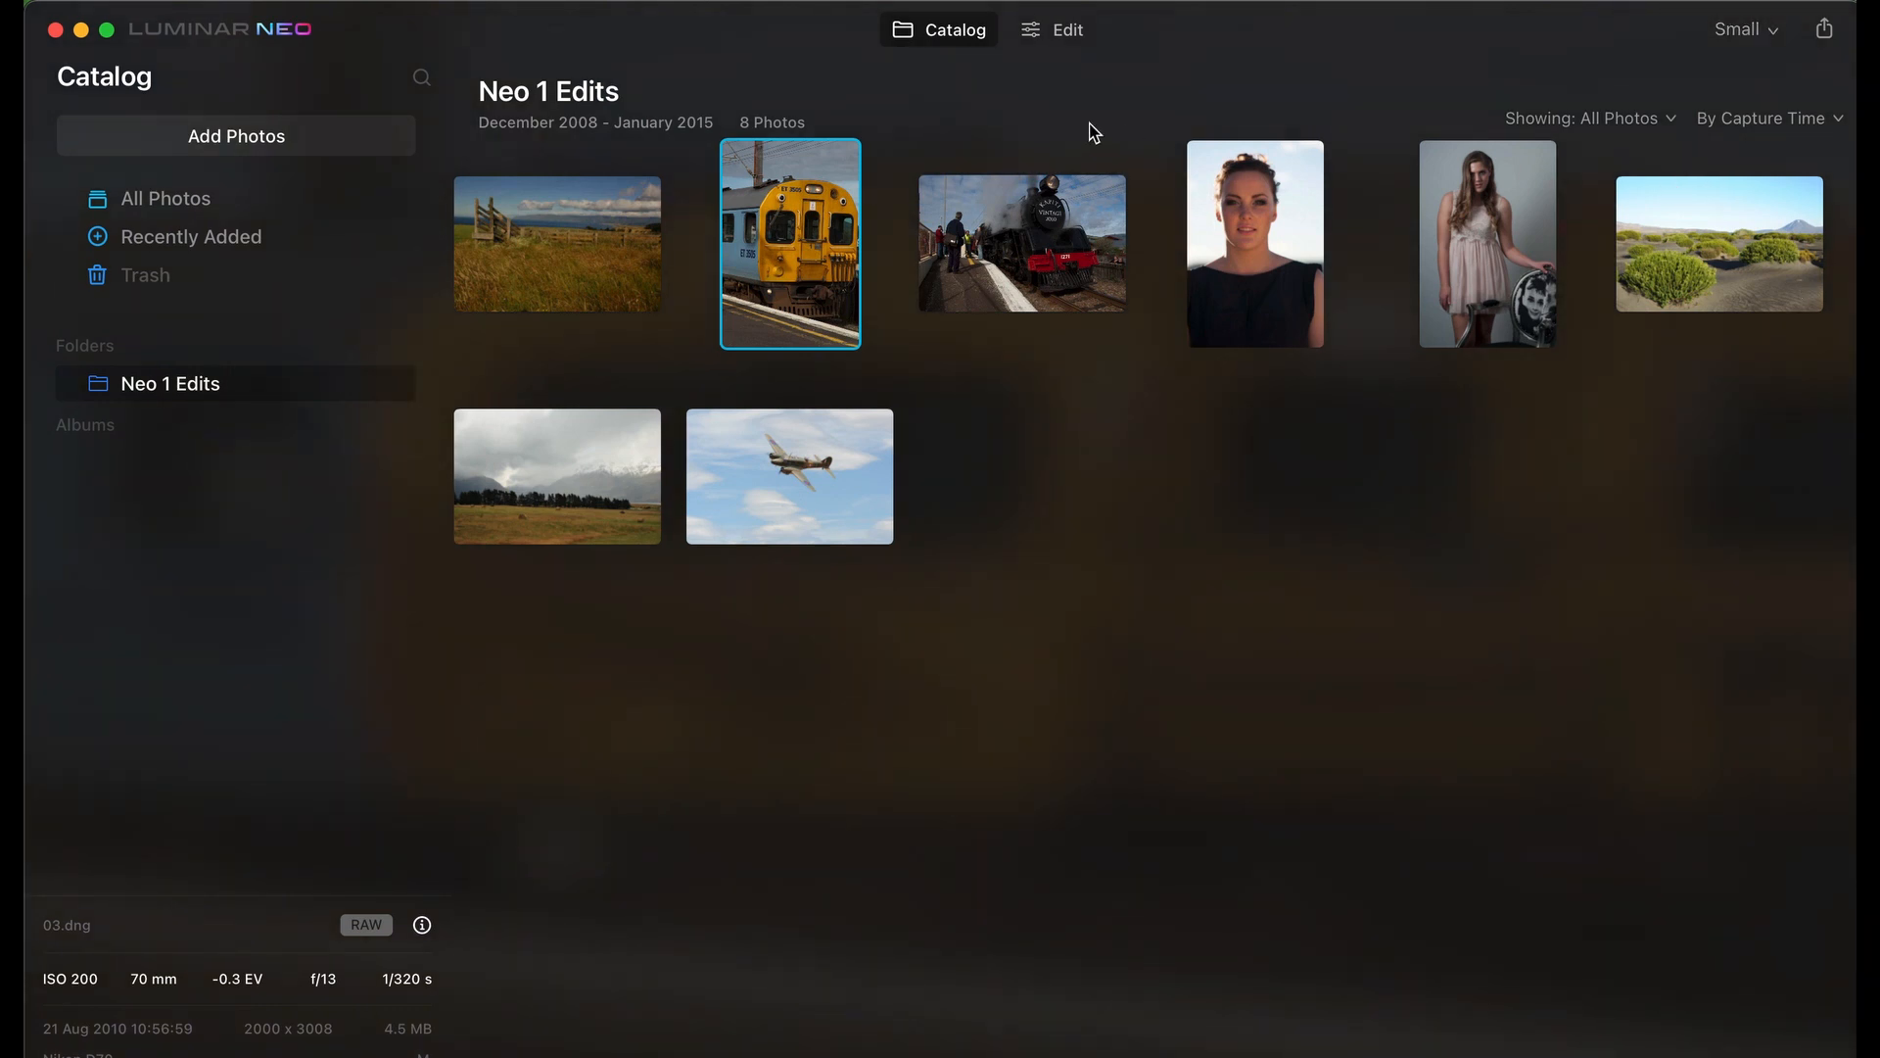
{"action": "left_click", "coordinate": [1068, 38]}
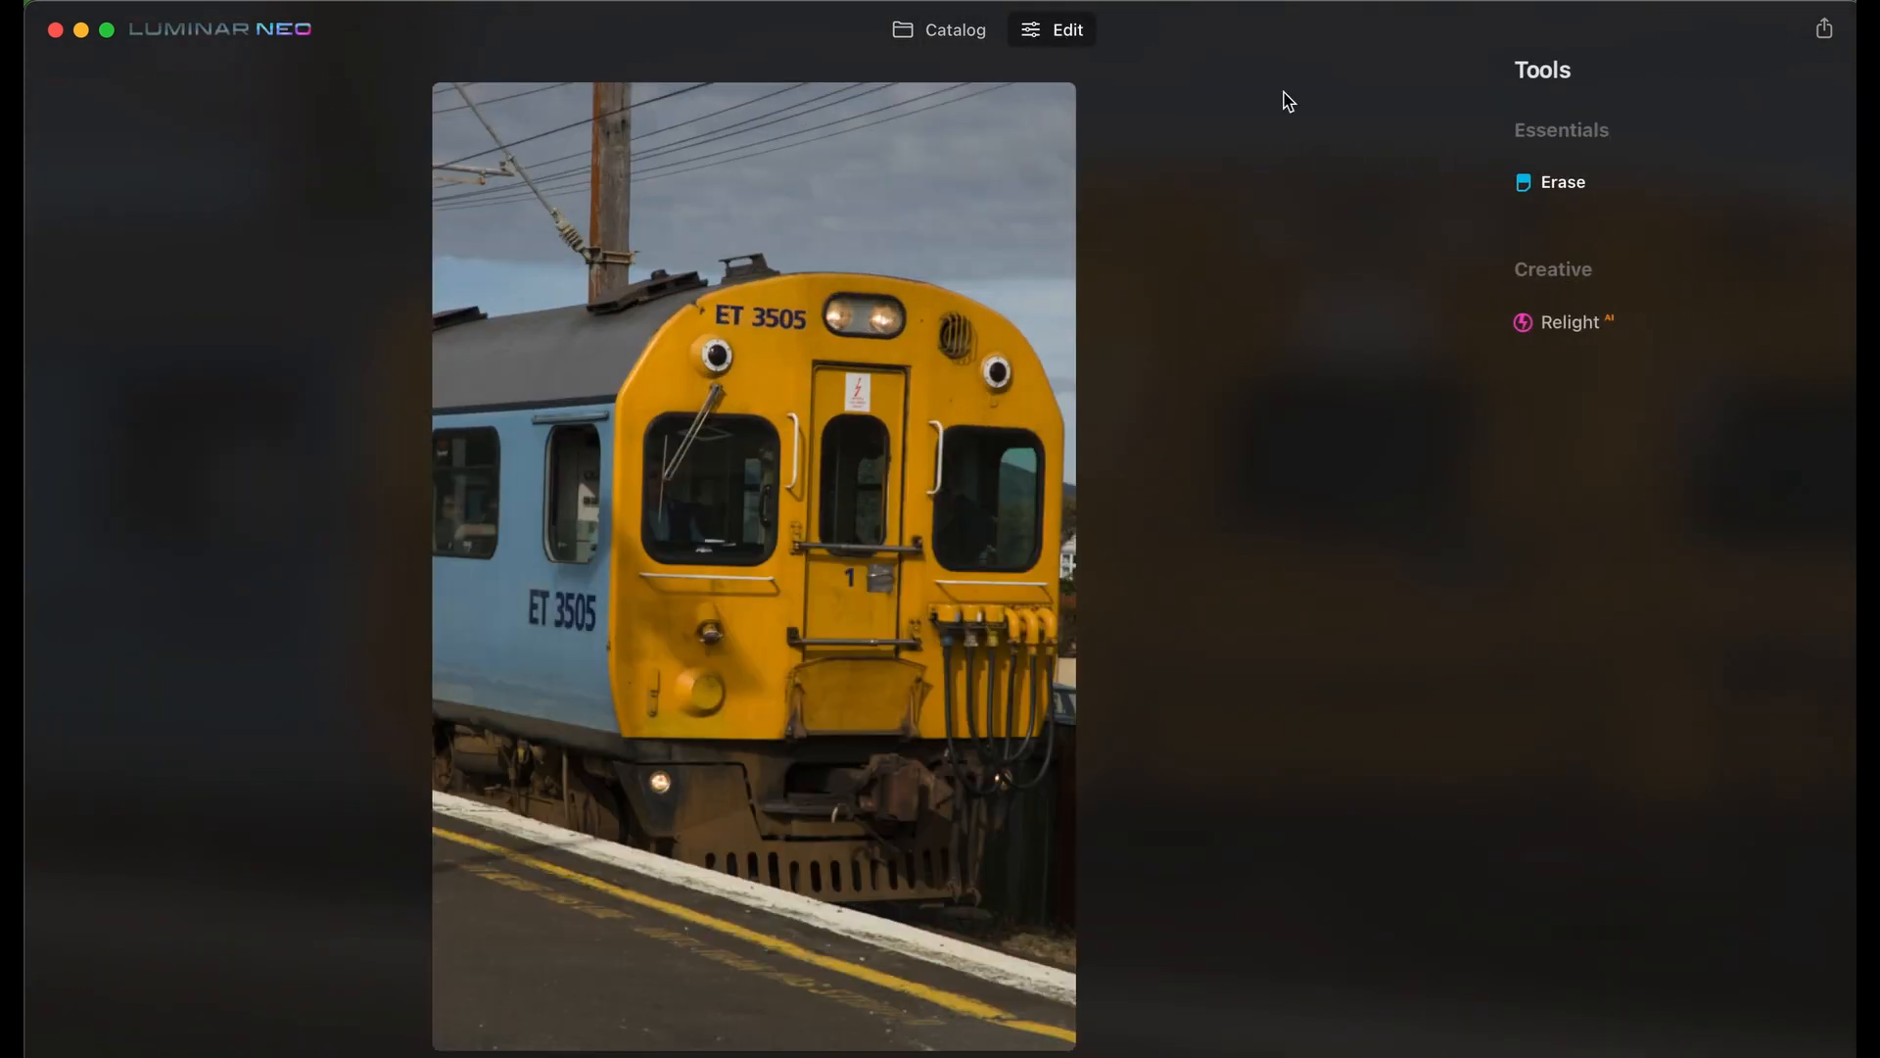
{"action": "left_click", "coordinate": [1576, 189]}
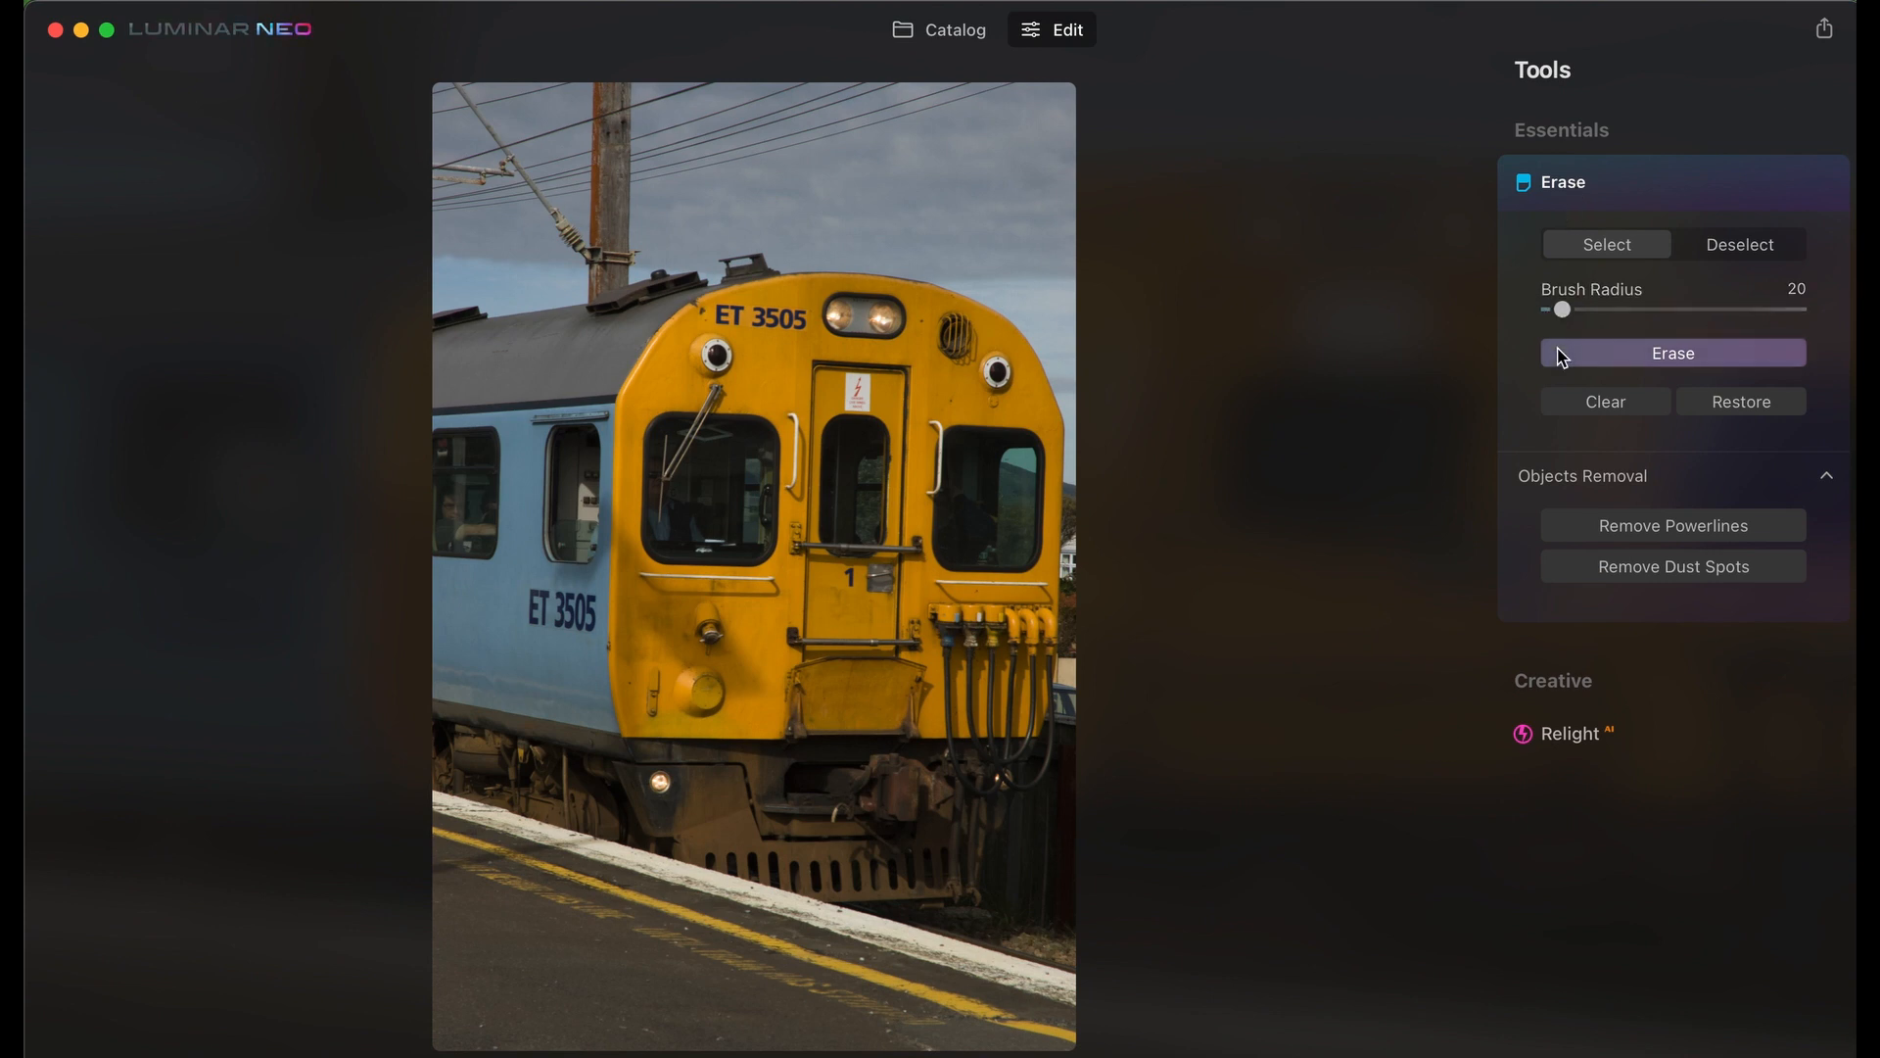
{"action": "left_click", "coordinate": [1675, 535]}
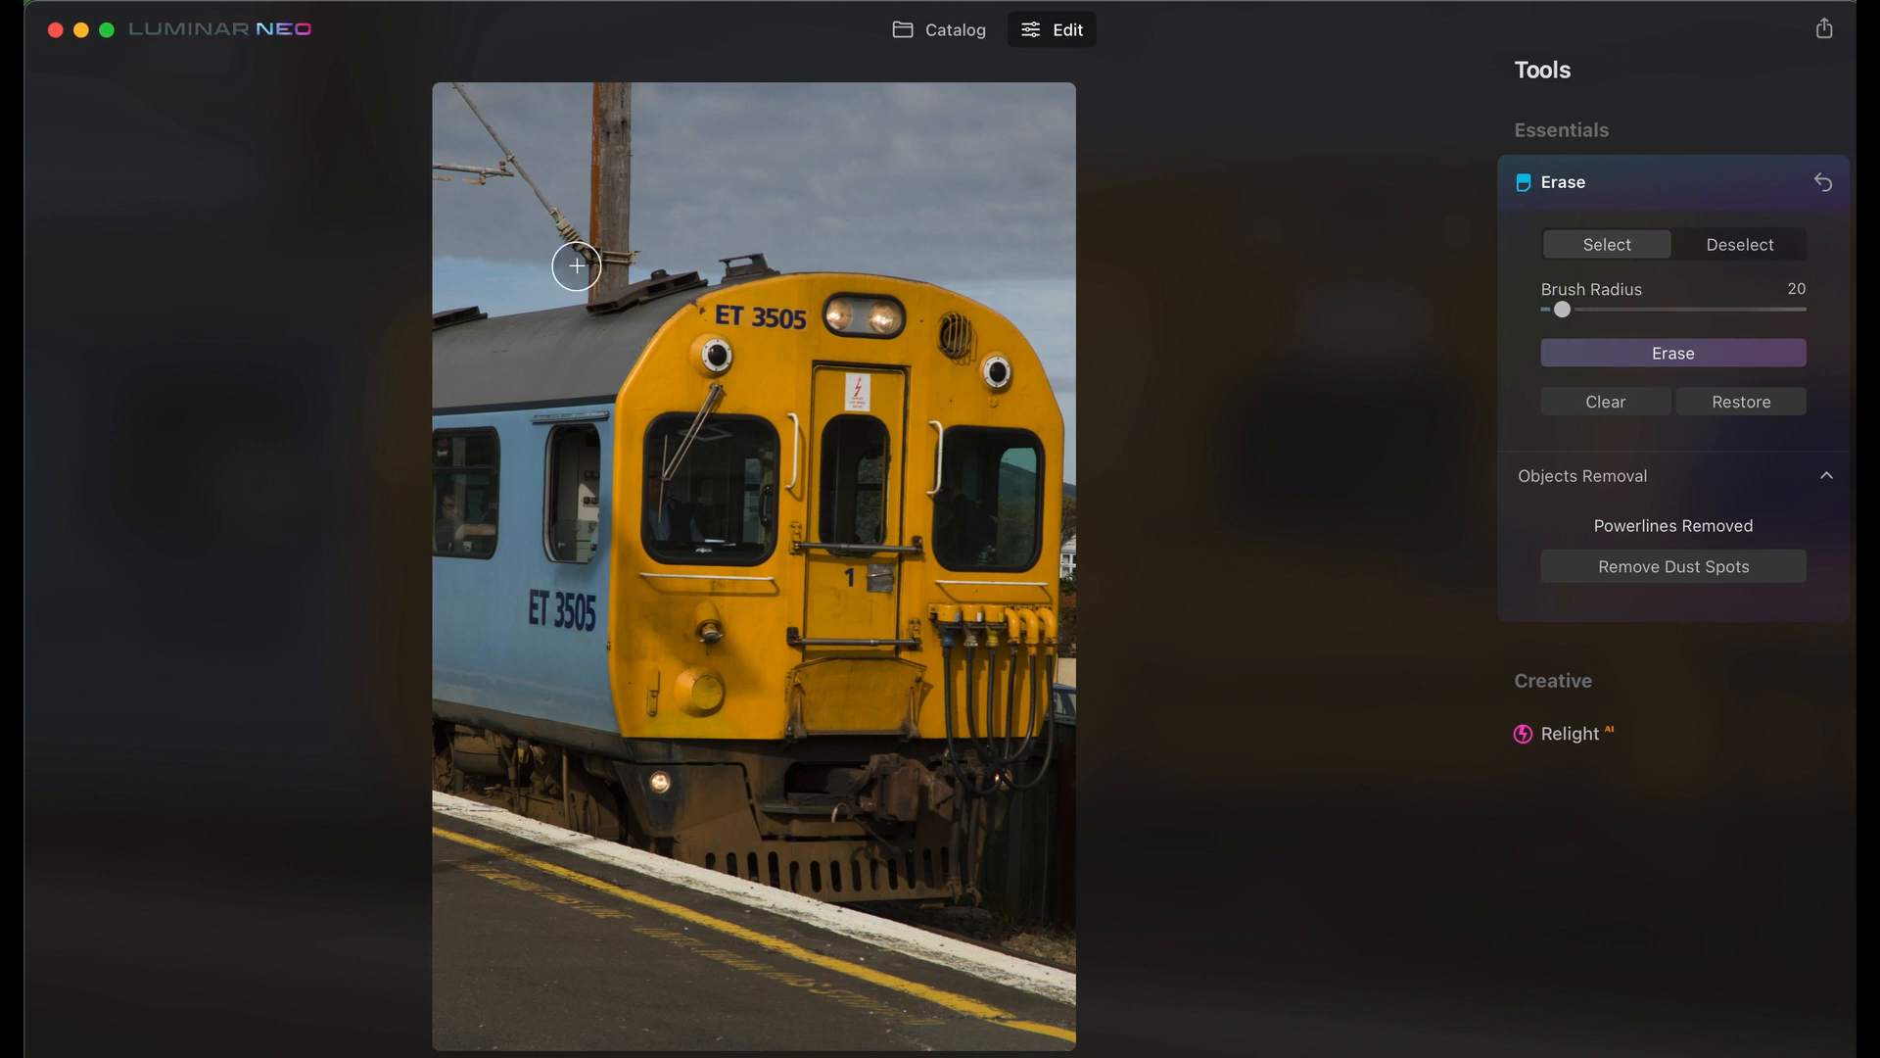
Erase the remaining cable and bracket beside the wooden pole, plus the leftover trace in the sky, with a brush radius of 10.
{"action": "key", "text": "bracketleft"}
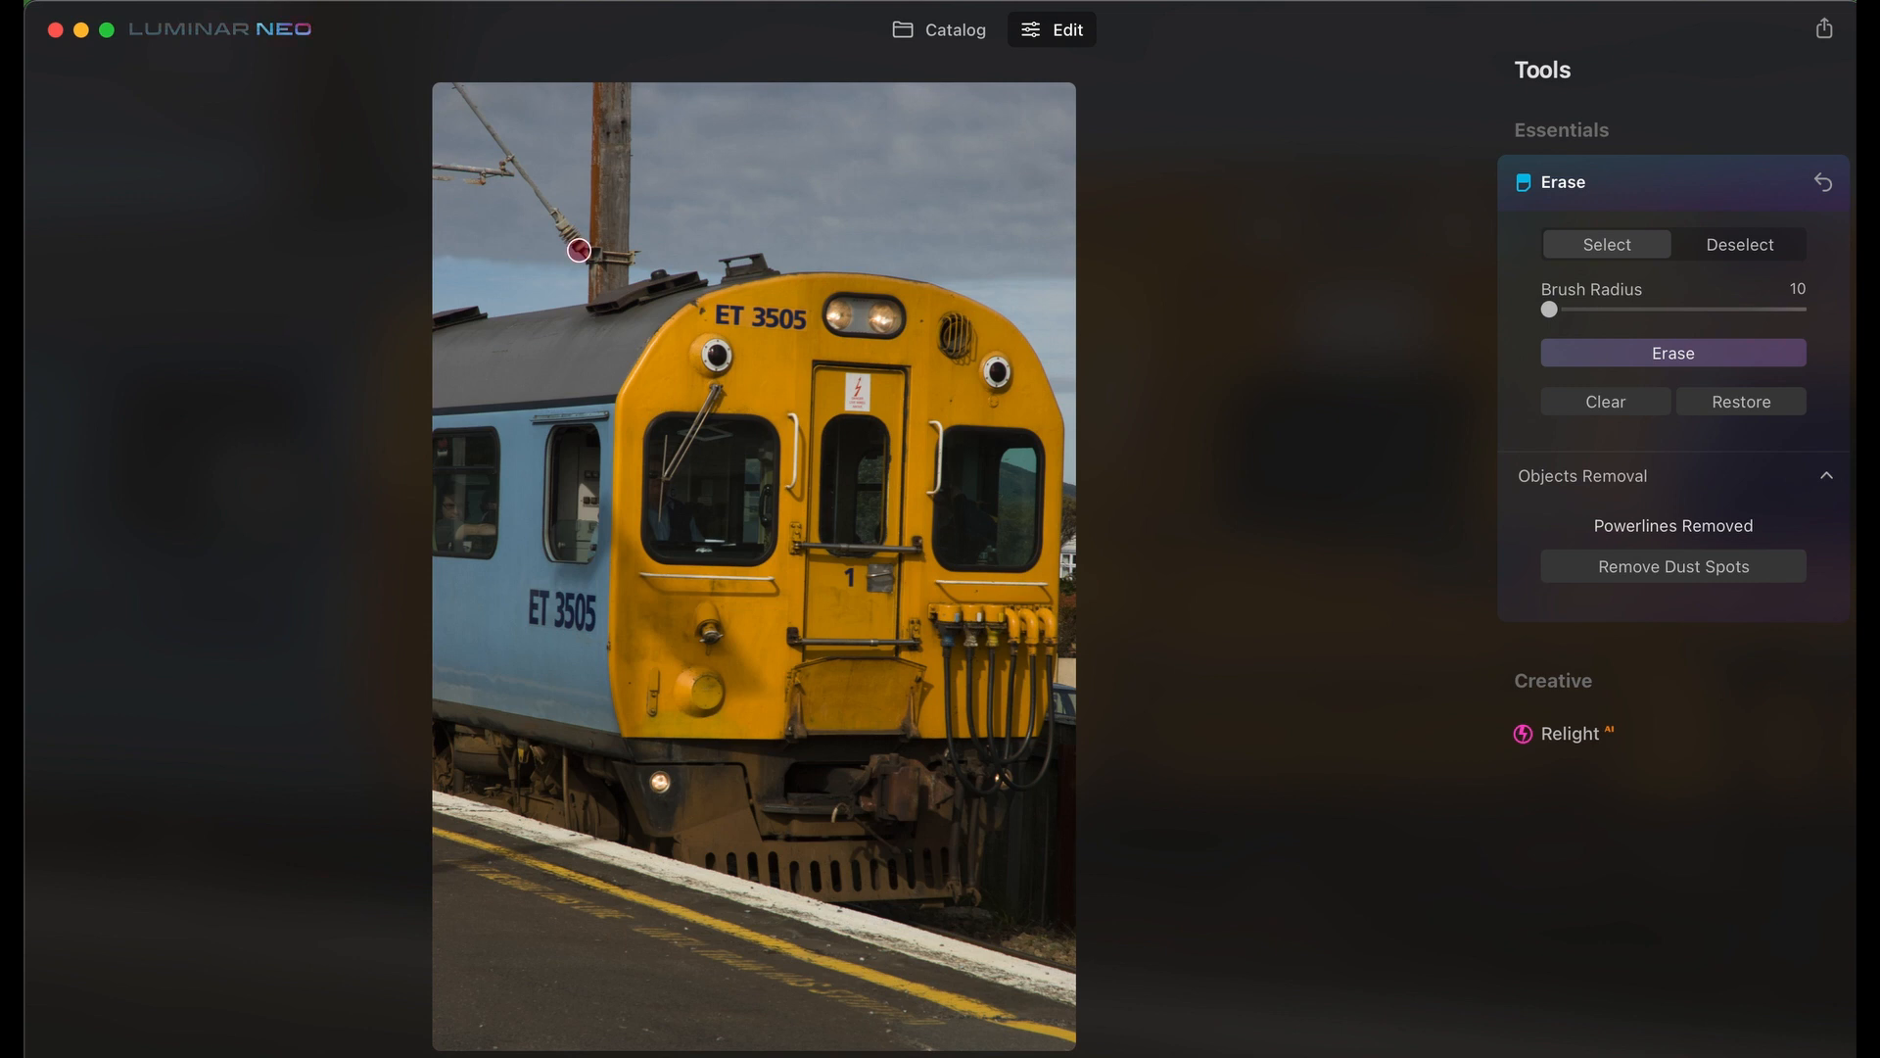
{"action": "mouse_move", "coordinate": [578, 251]}
{"action": "left_mouse_down"}
{"action": "mouse_move", "coordinate": [432, 74]}
{"action": "mouse_move", "coordinate": [511, 177]}
{"action": "mouse_move", "coordinate": [406, 175]}
{"action": "mouse_move", "coordinate": [499, 176]}
{"action": "mouse_move", "coordinate": [444, 181]}
{"action": "left_mouse_up"}
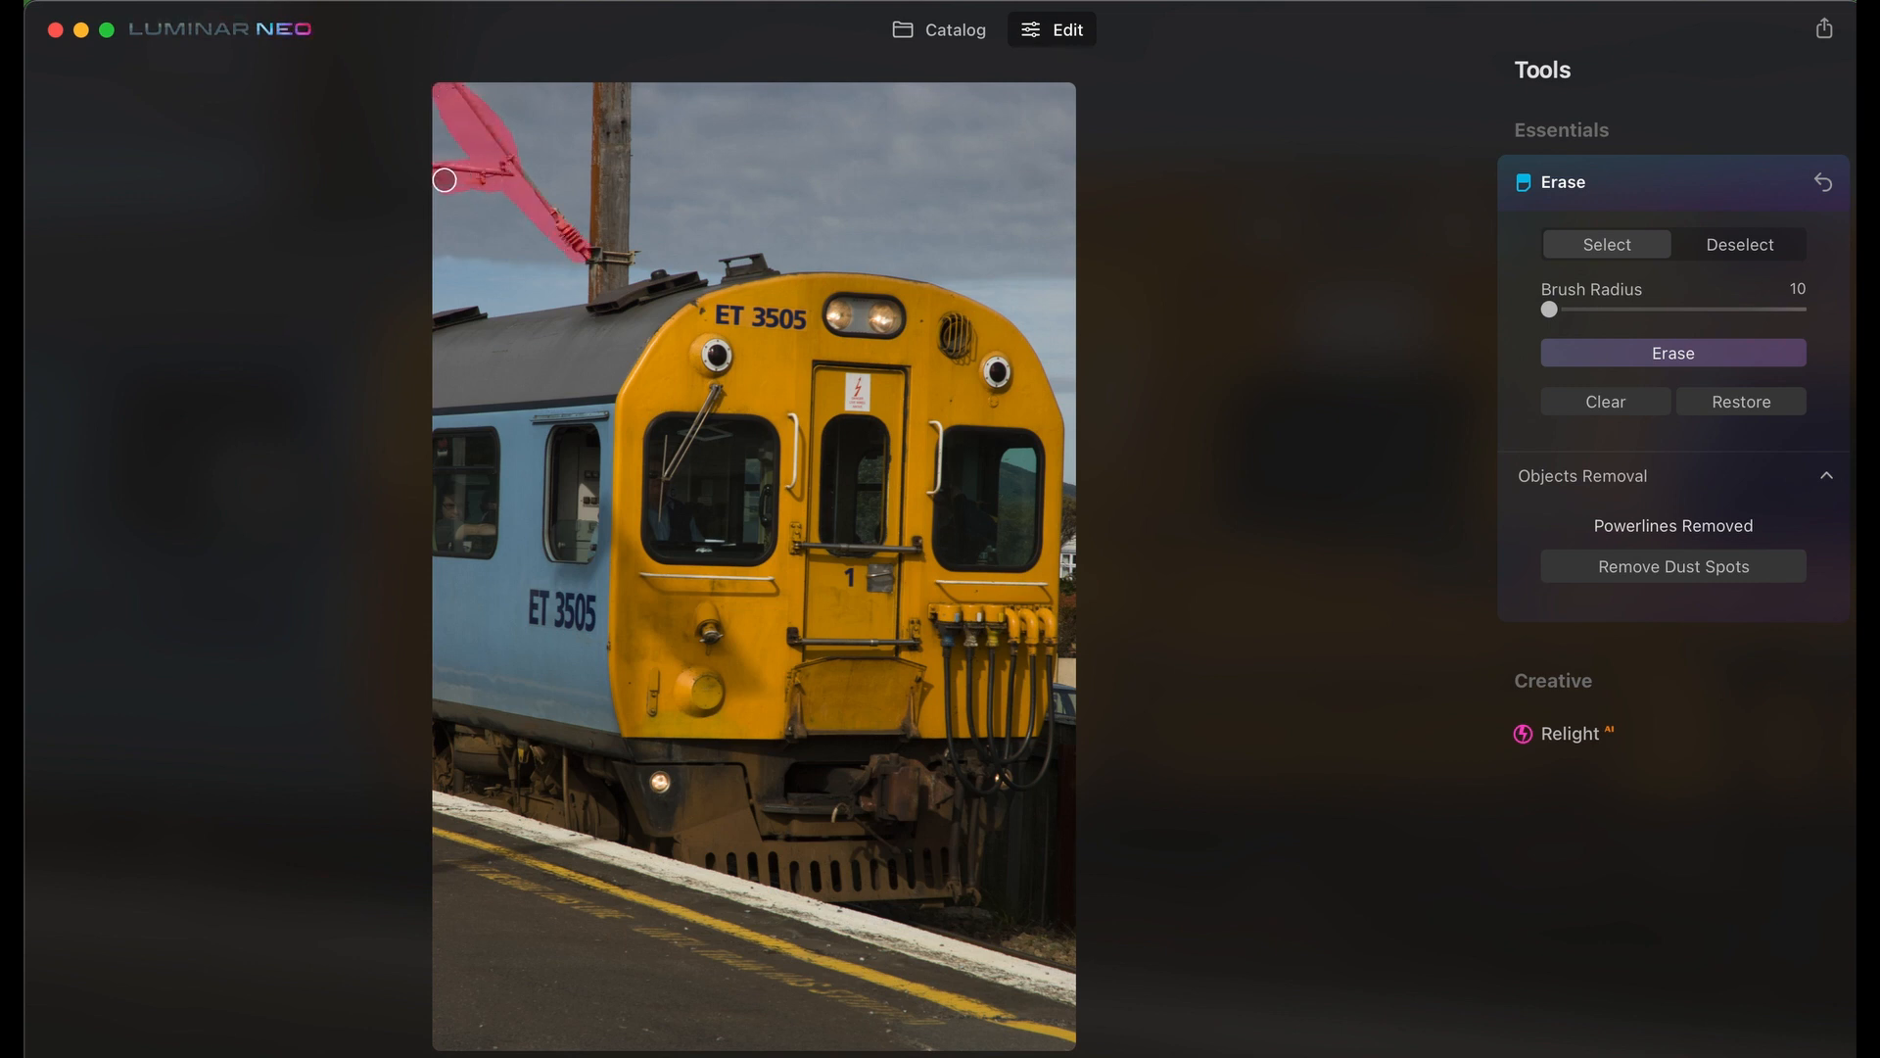
{"action": "left_click", "coordinate": [1697, 353]}
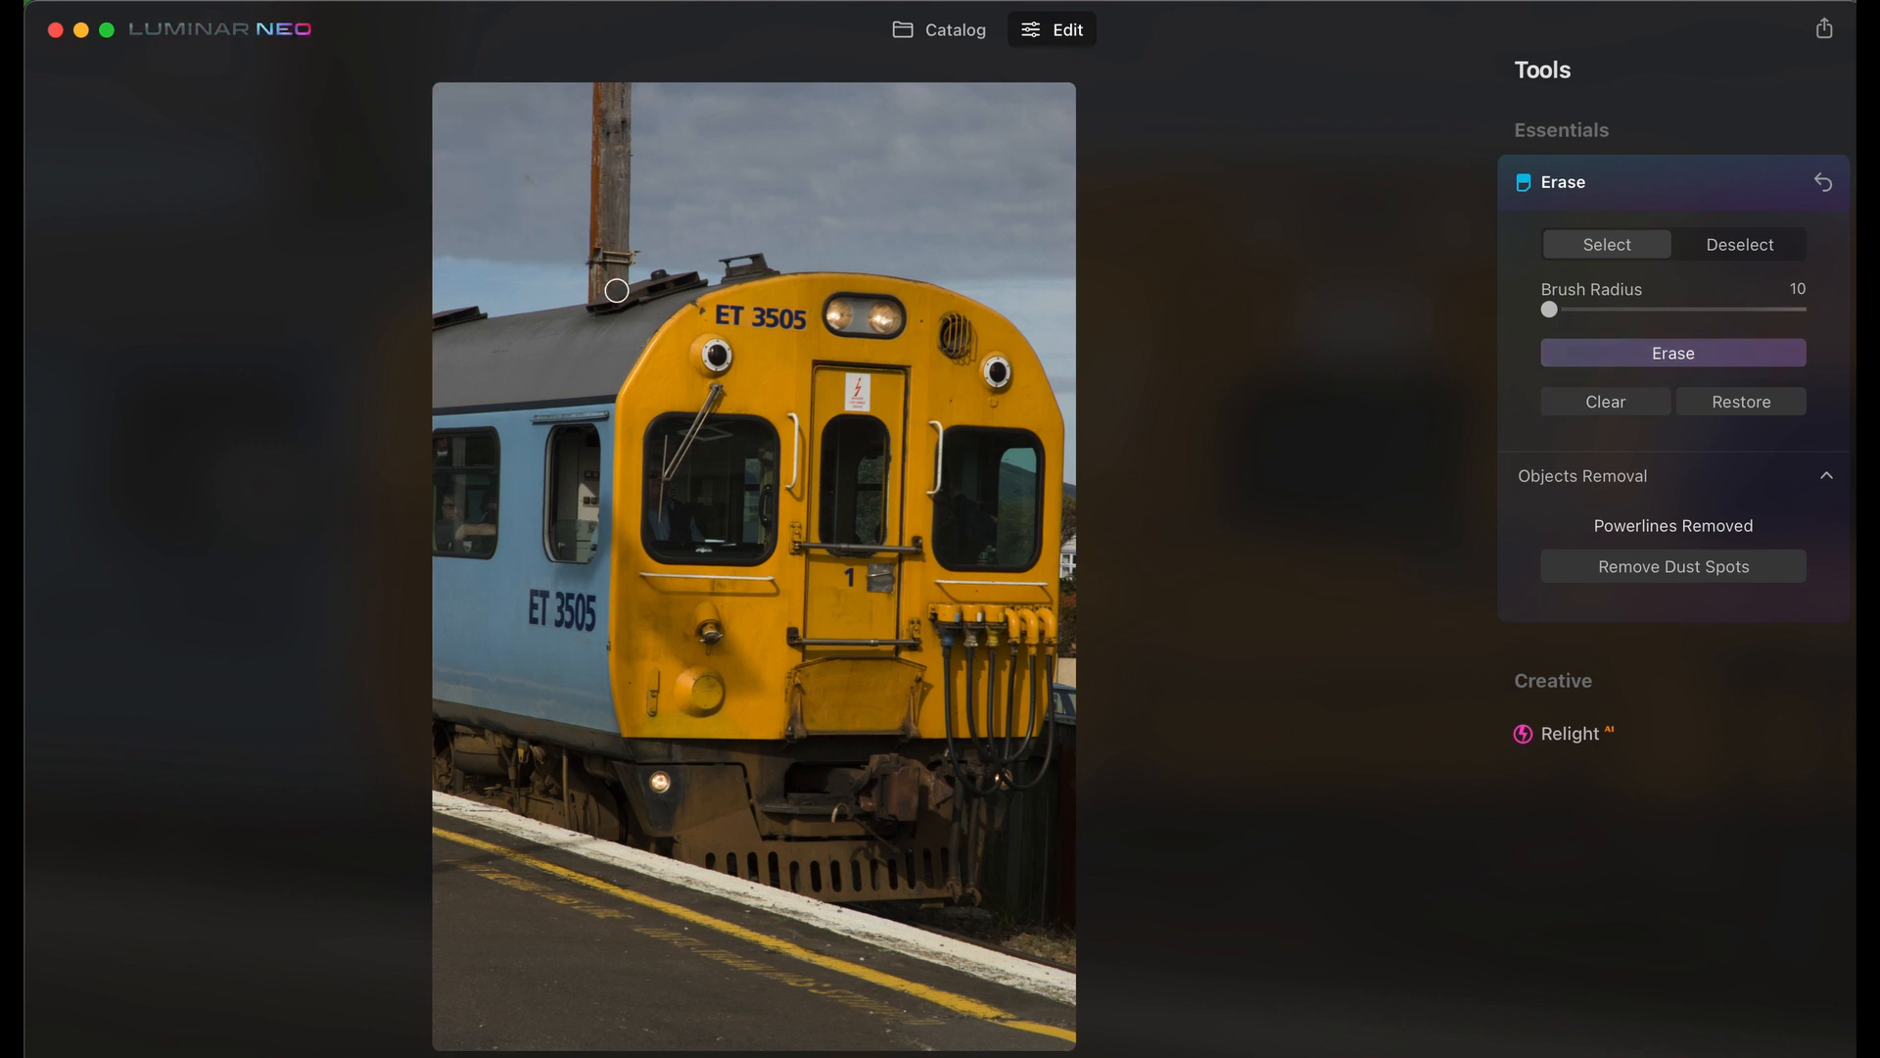
{"action": "left_click_drag", "start_coordinate": [540, 187], "coordinate": [526, 174]}
{"action": "left_click", "coordinate": [1619, 358]}
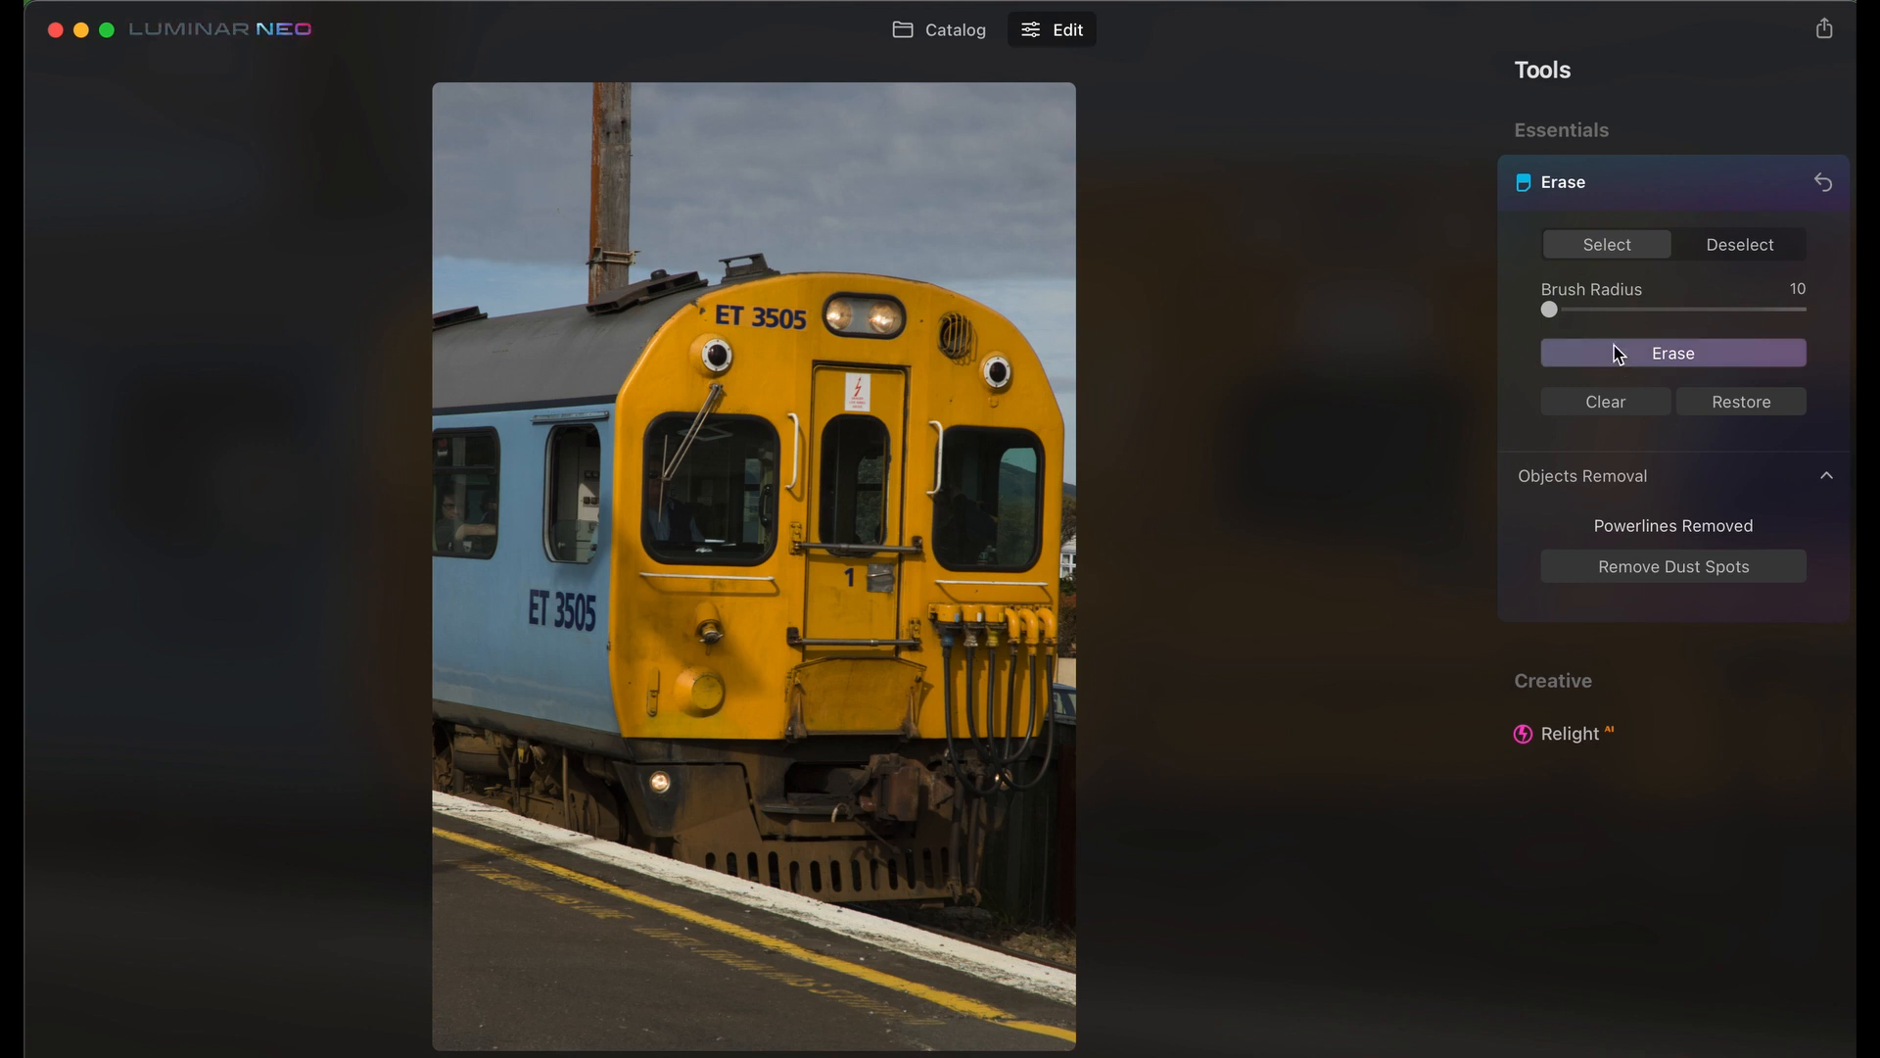
Open the steam locomotive photo 04.dng for editing and remove its powerlines automatically with the Erase tool.
{"action": "left_click", "coordinate": [948, 29]}
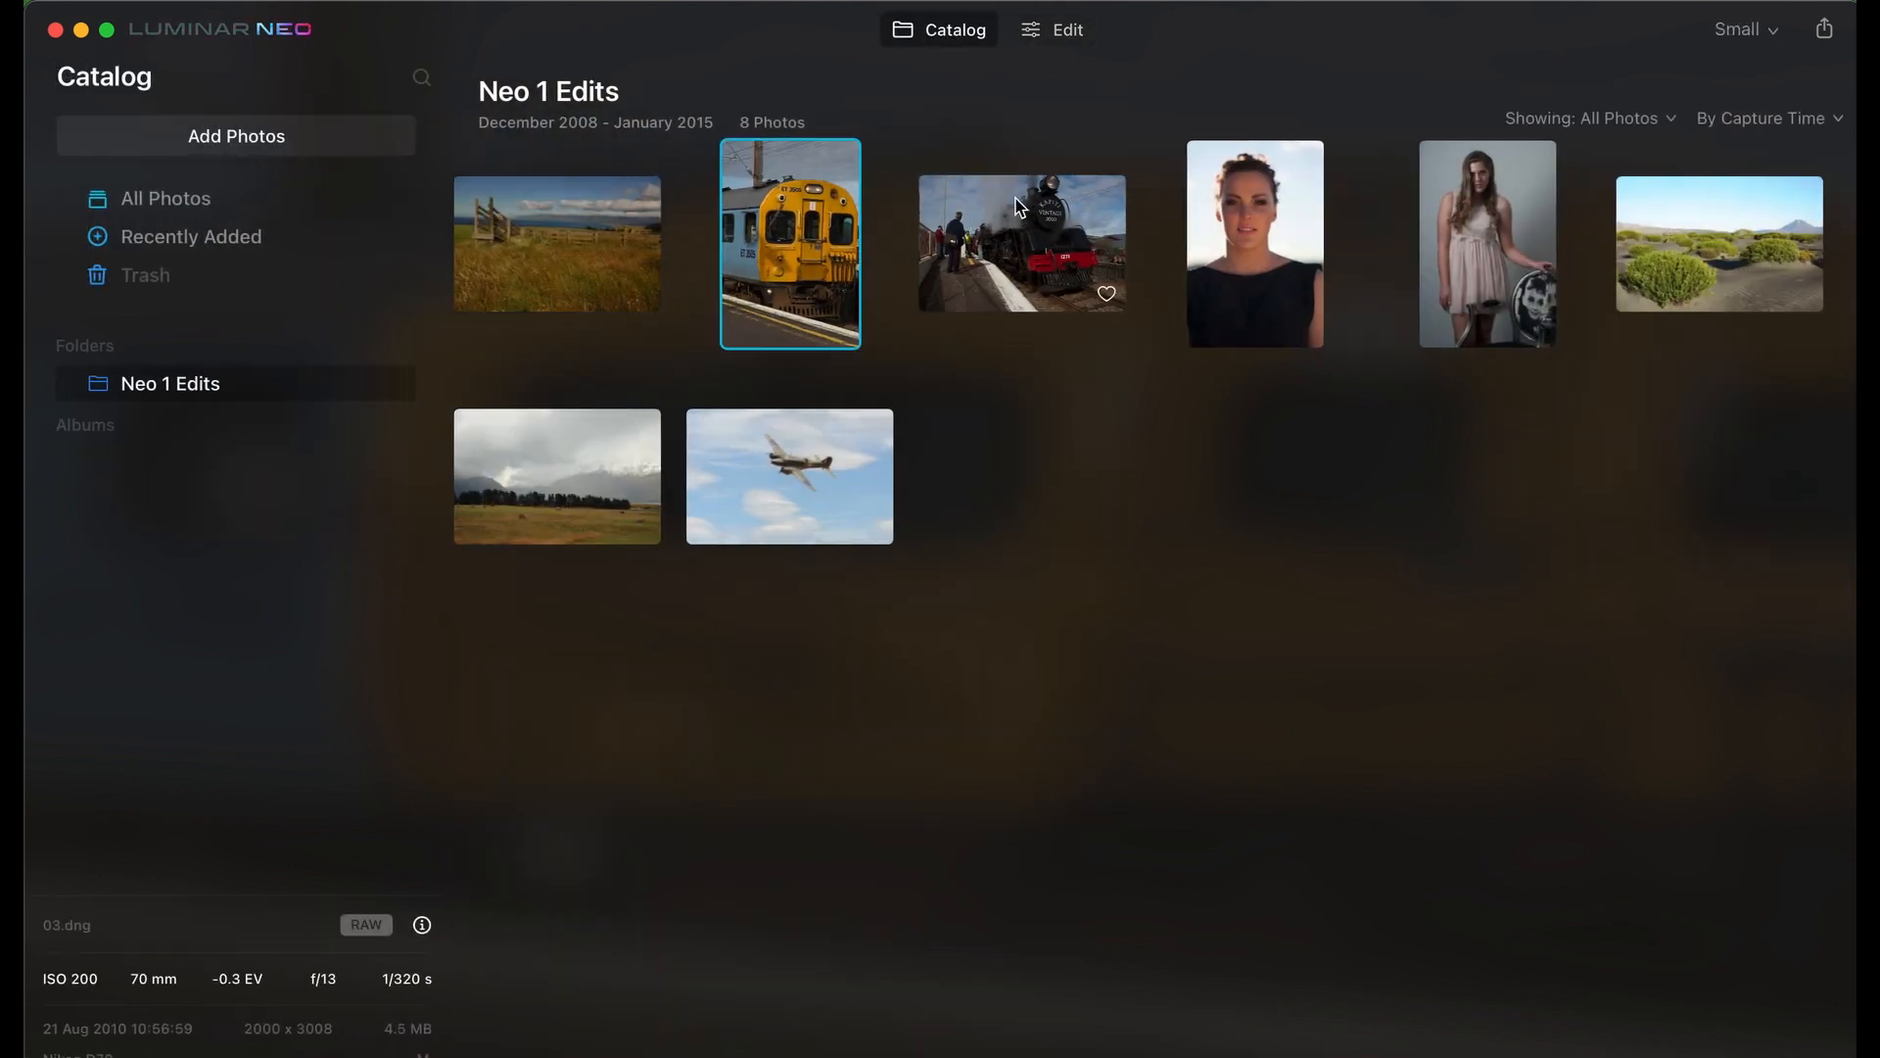
{"action": "left_click", "coordinate": [1016, 202]}
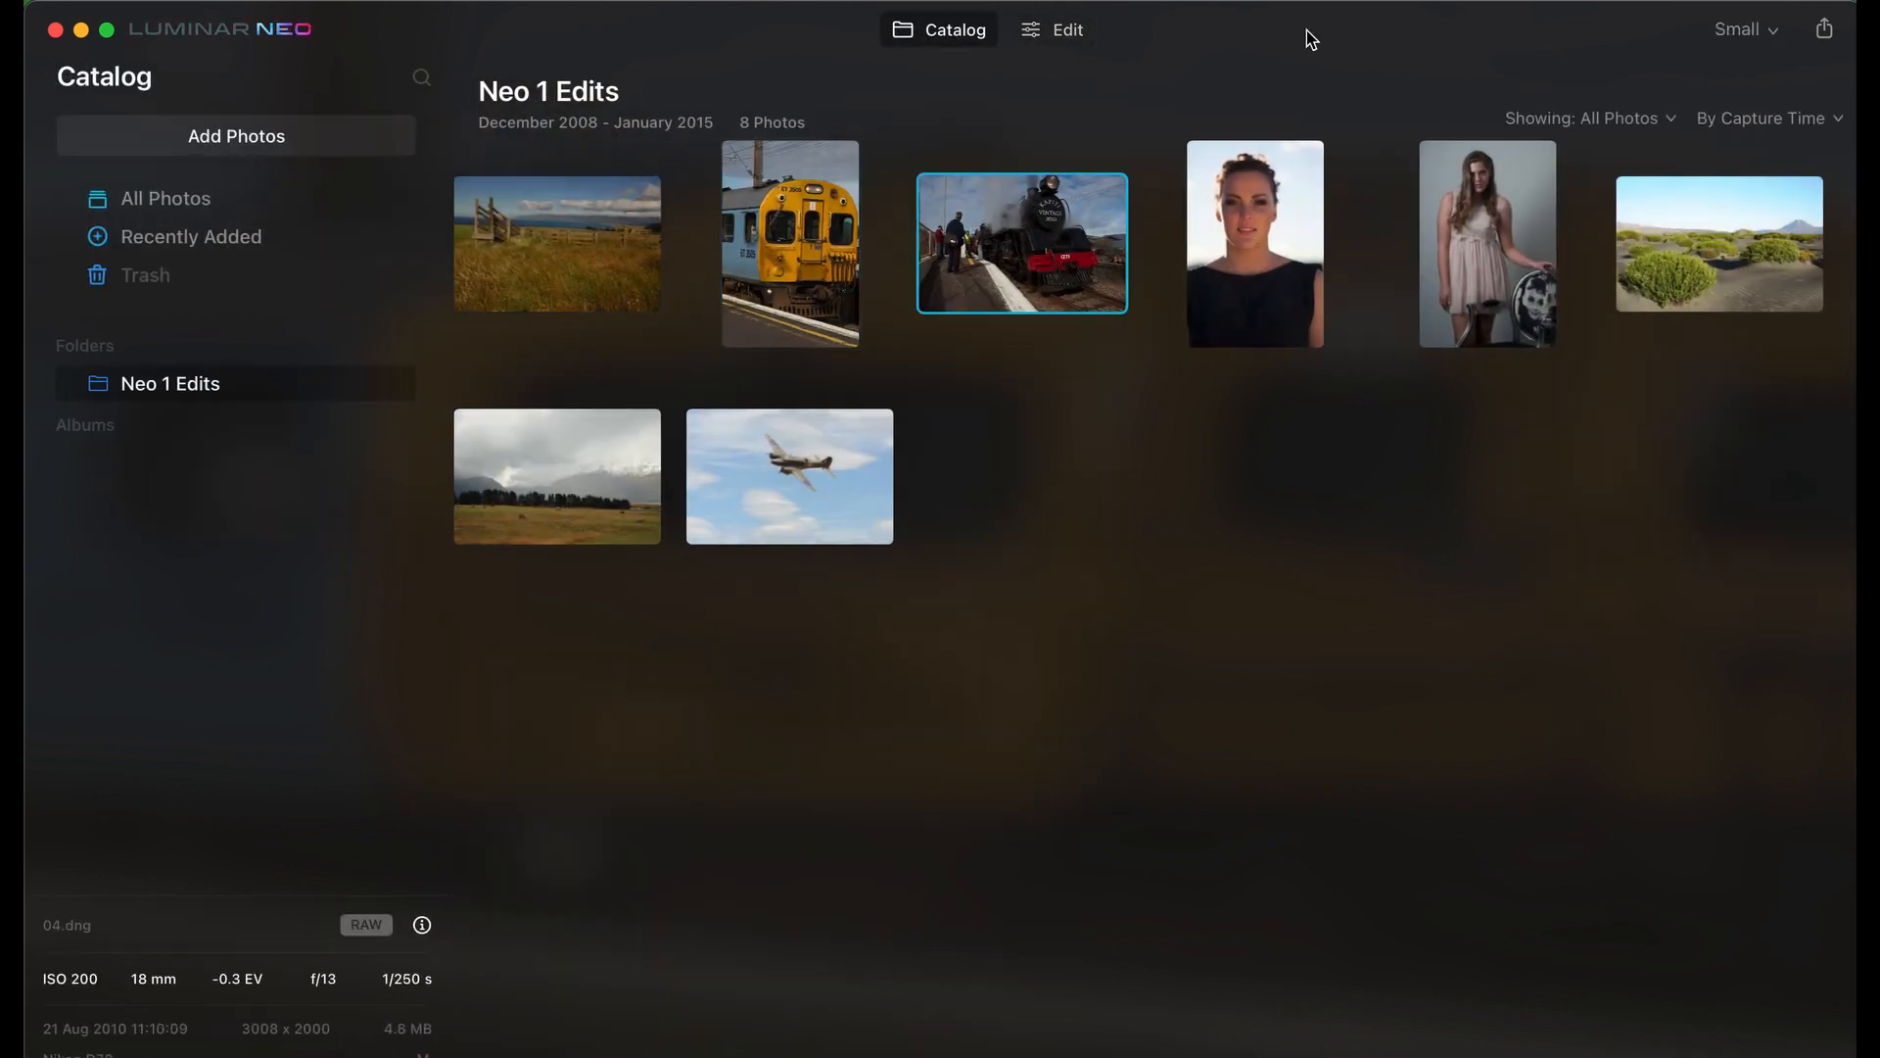
{"action": "left_click", "coordinate": [1063, 37]}
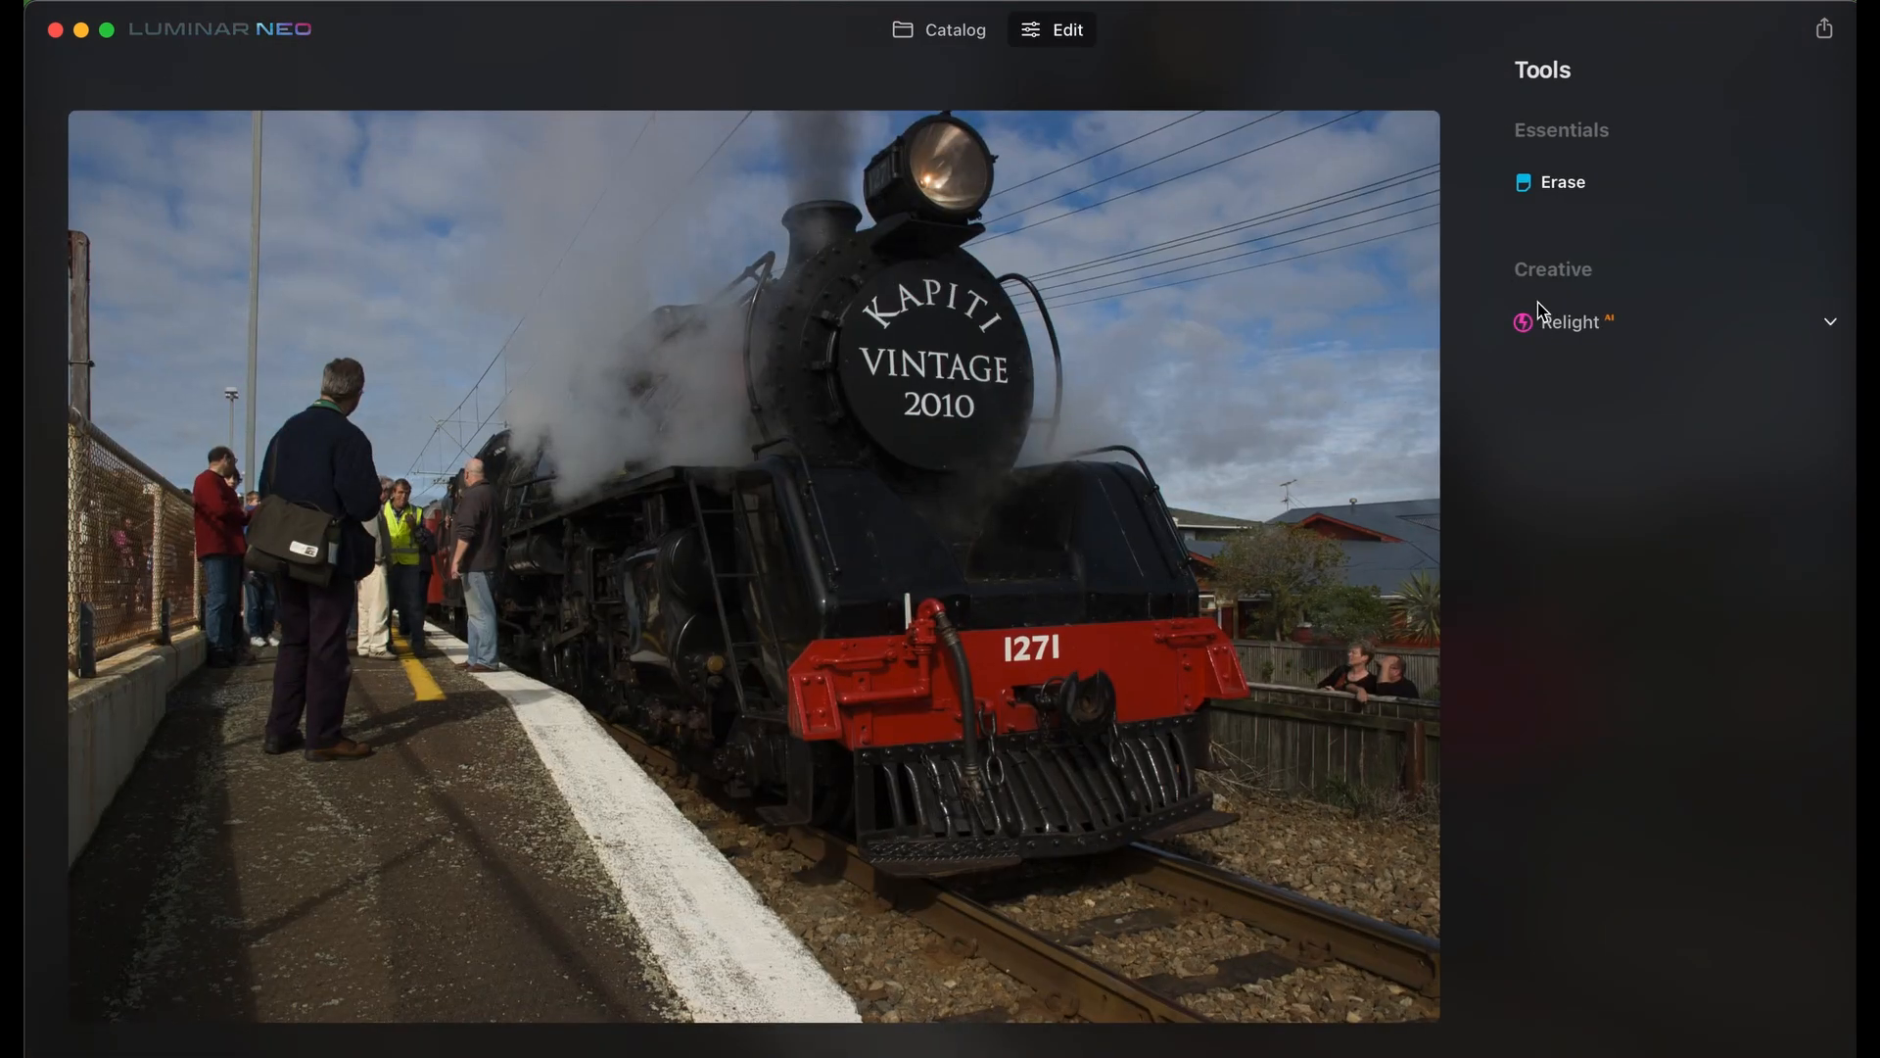
{"action": "left_click", "coordinate": [1552, 177]}
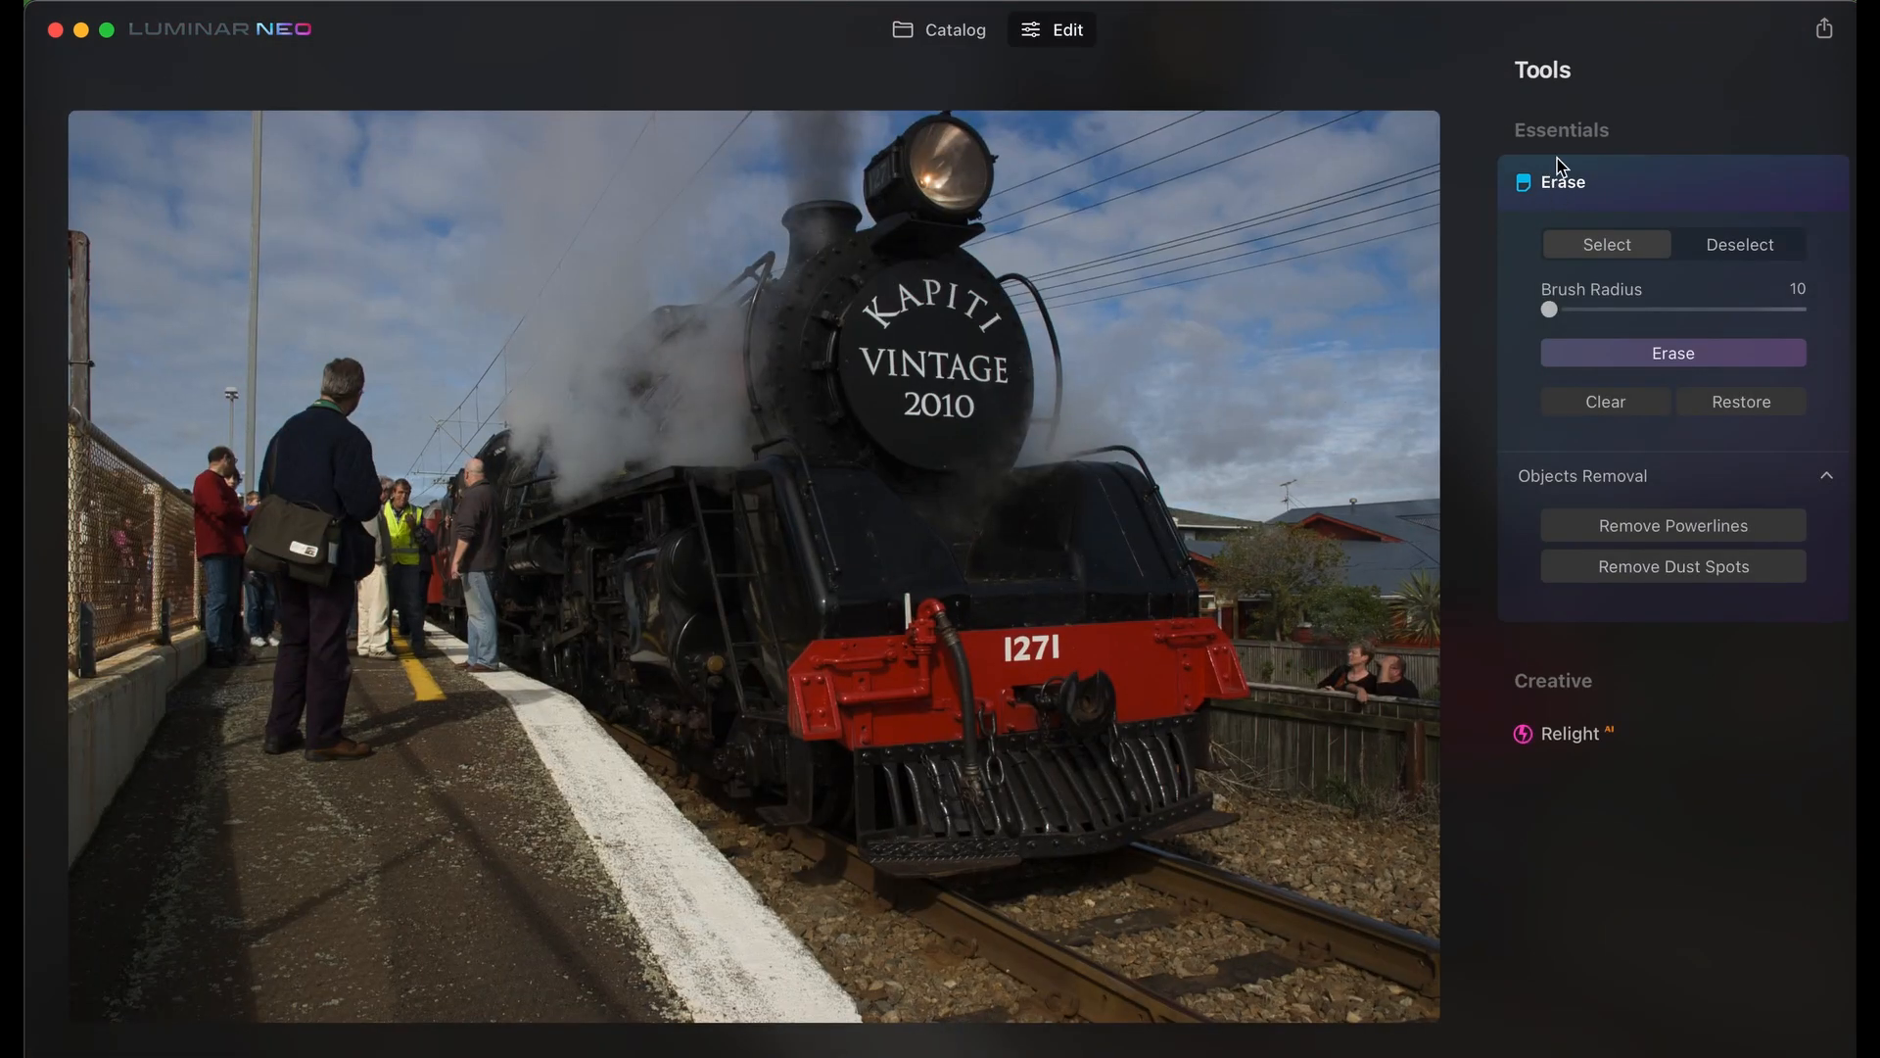
{"action": "left_click", "coordinate": [1688, 529]}
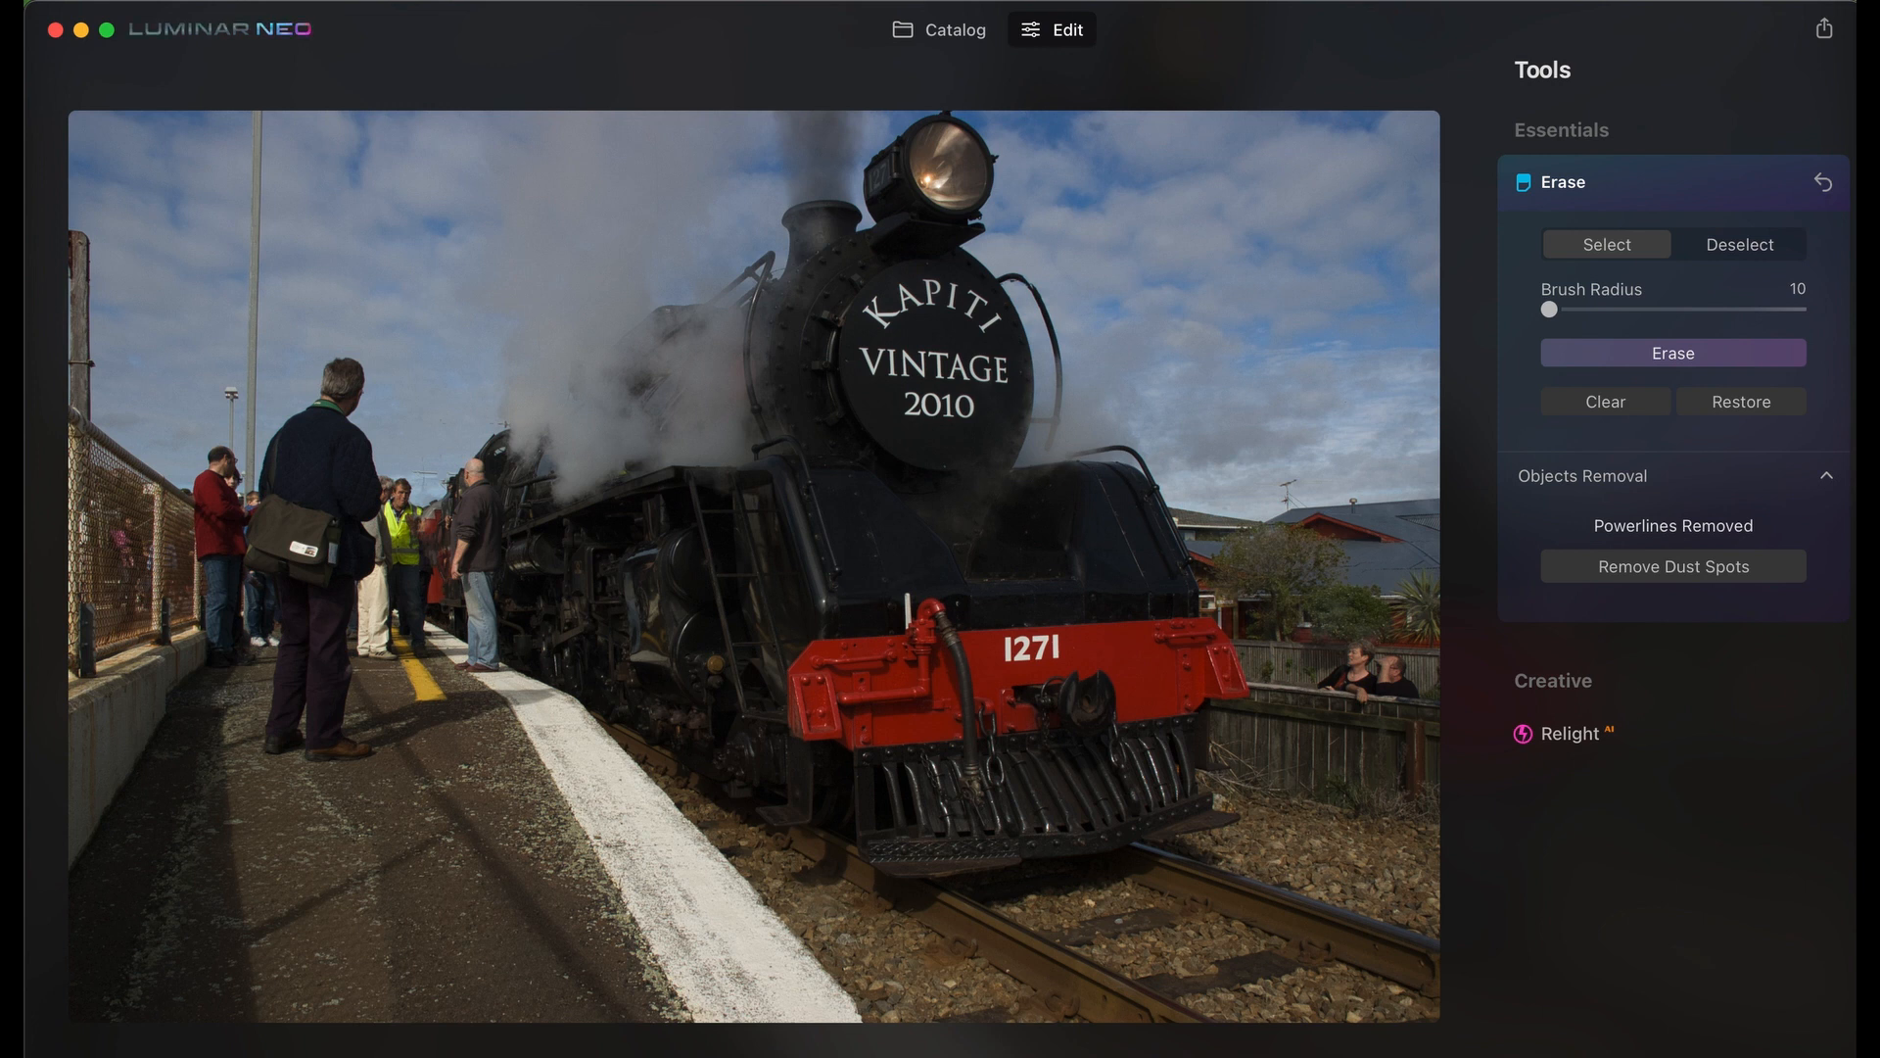
Compare the locomotive photo before and after the powerline removal, close up around the people beside the engine.
{"action": "key", "text": "backslash"}
{"action": "key", "text": "backslash"}
{"action": "scroll", "coordinate": [422, 526], "scroll_direction": "up", "scroll_amount": 5}
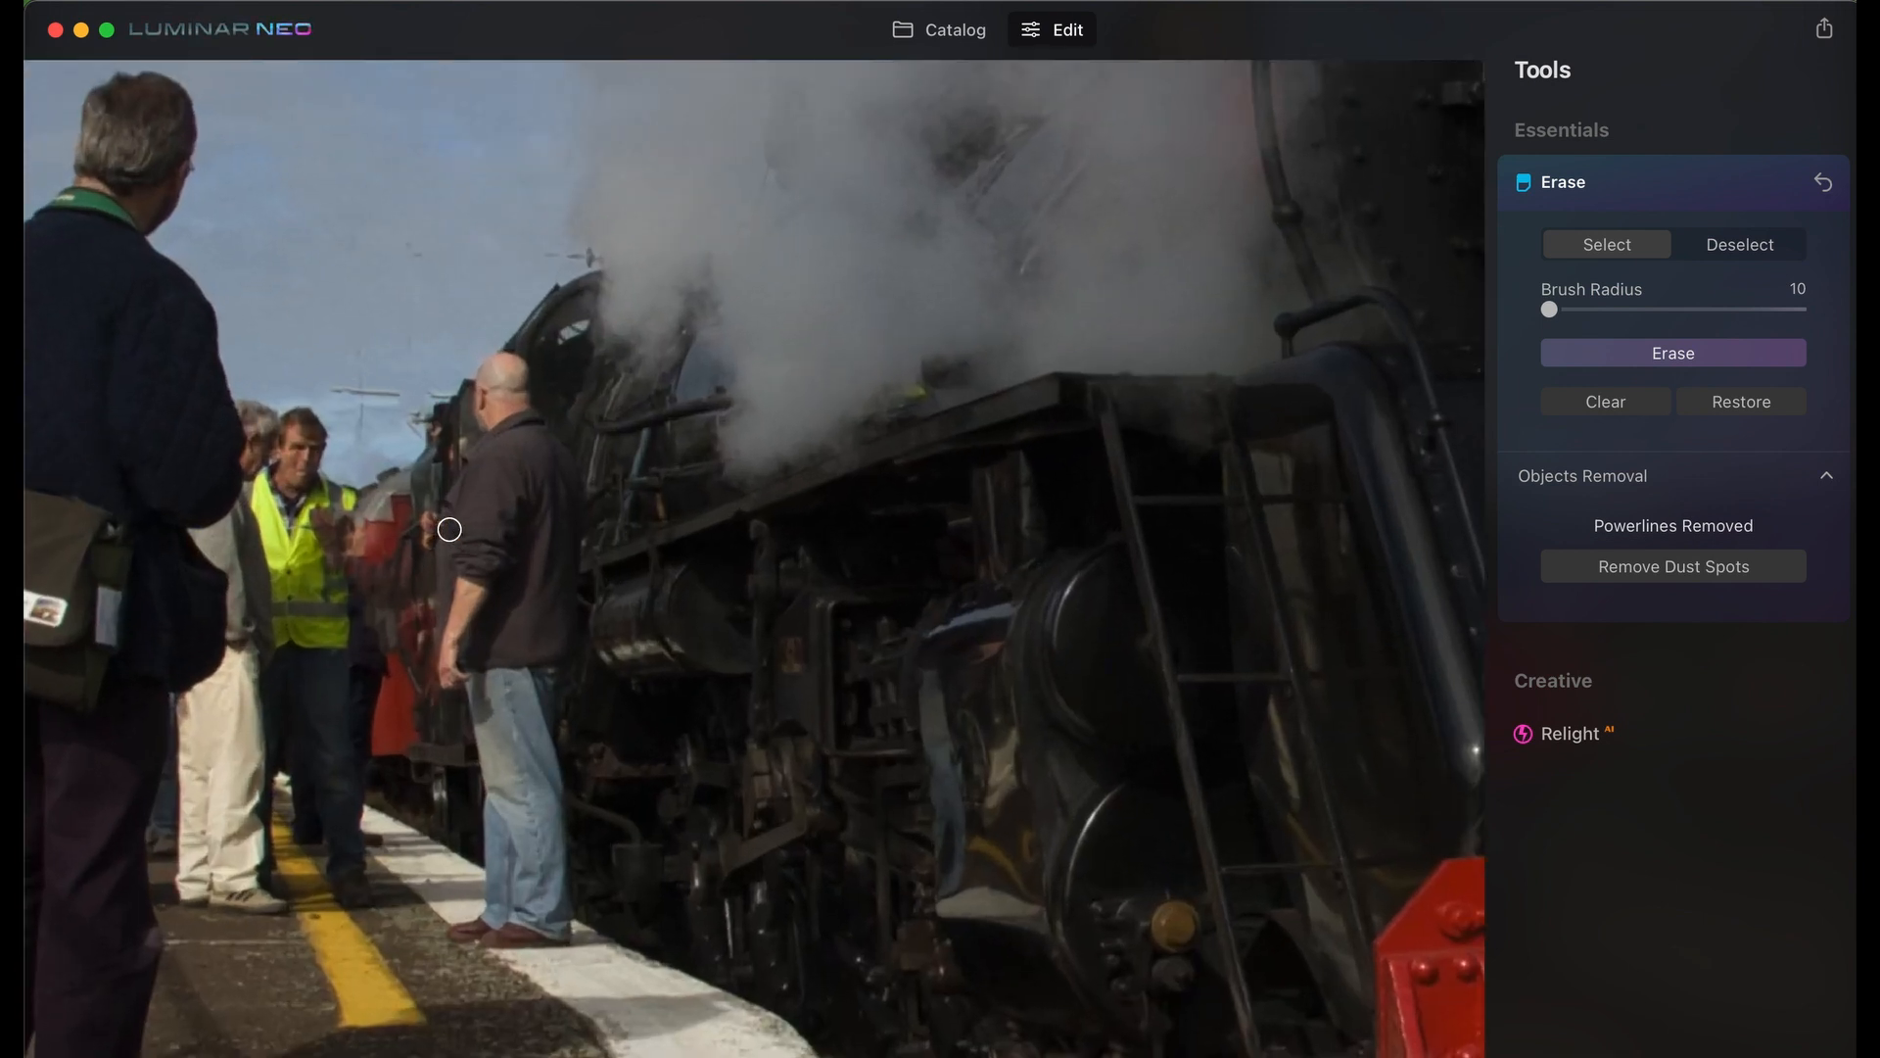
{"action": "scroll", "coordinate": [446, 529], "scroll_direction": "up", "scroll_amount": 3}
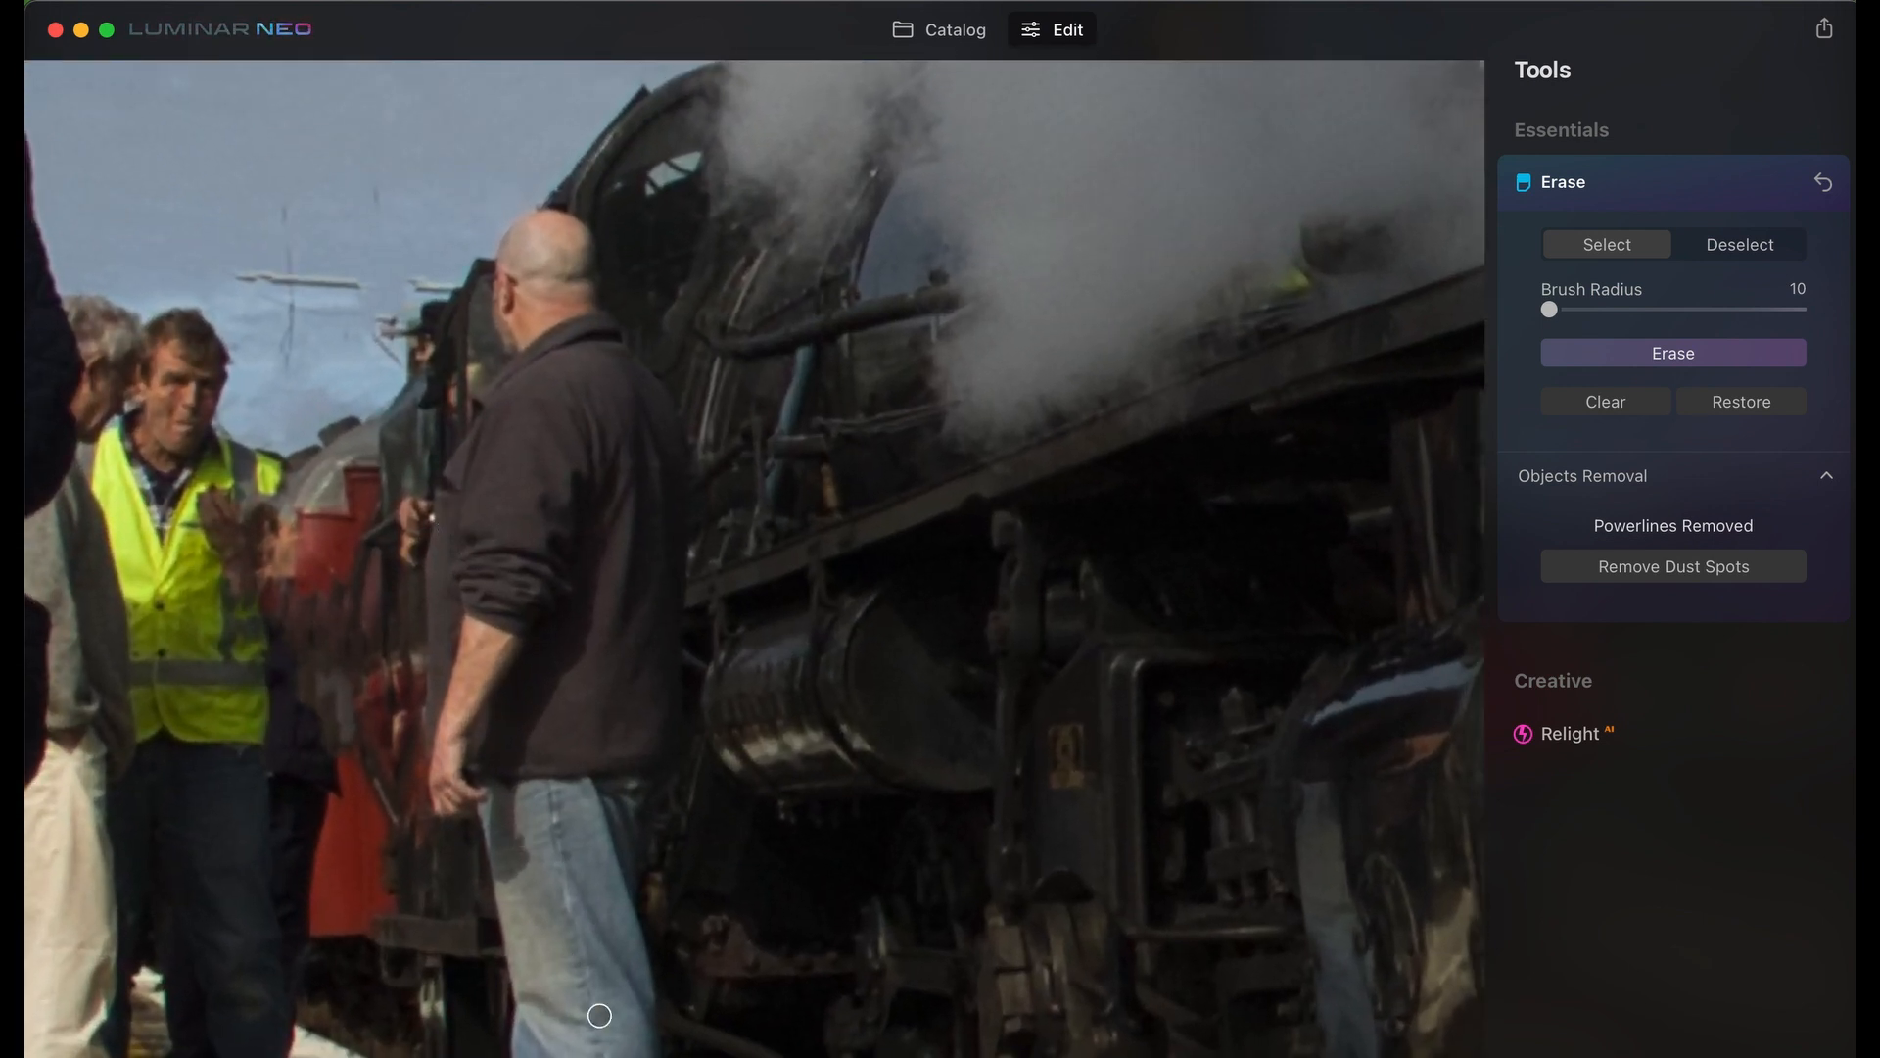
{"action": "key", "text": "backslash"}
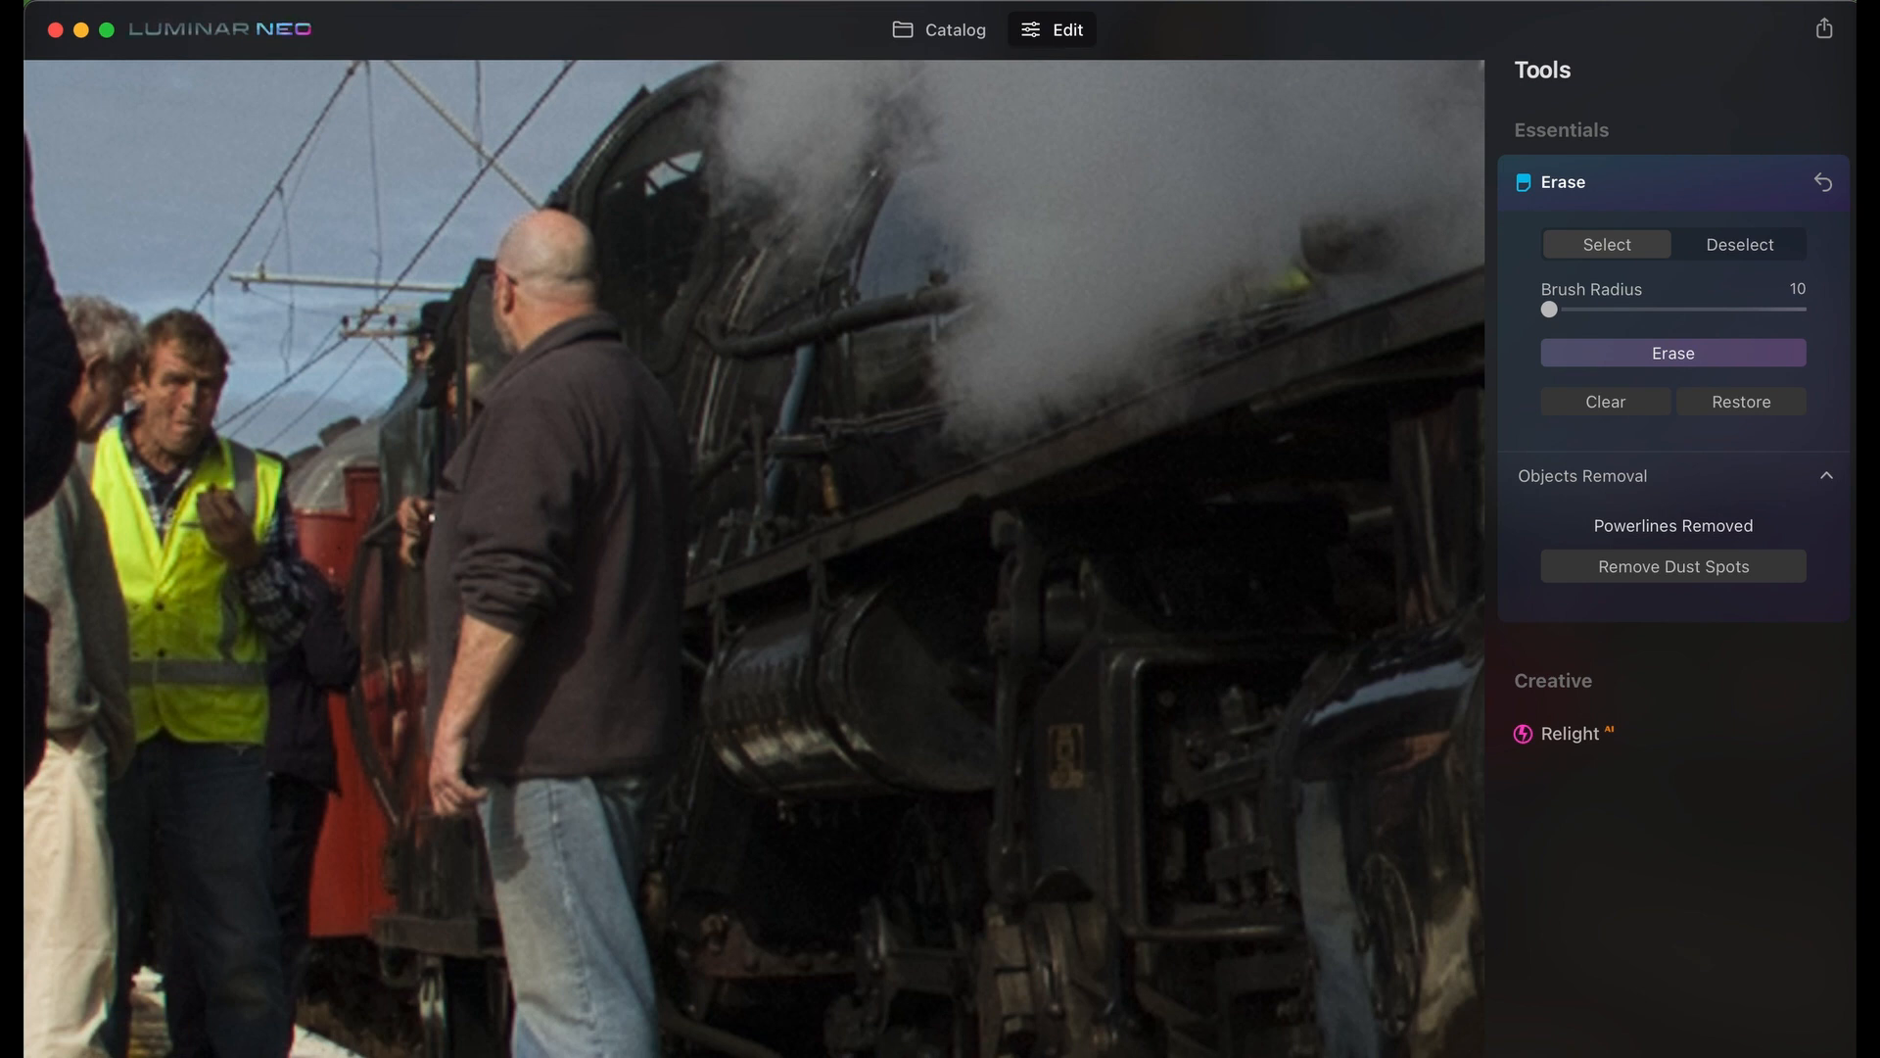
{"action": "key", "text": "backslash"}
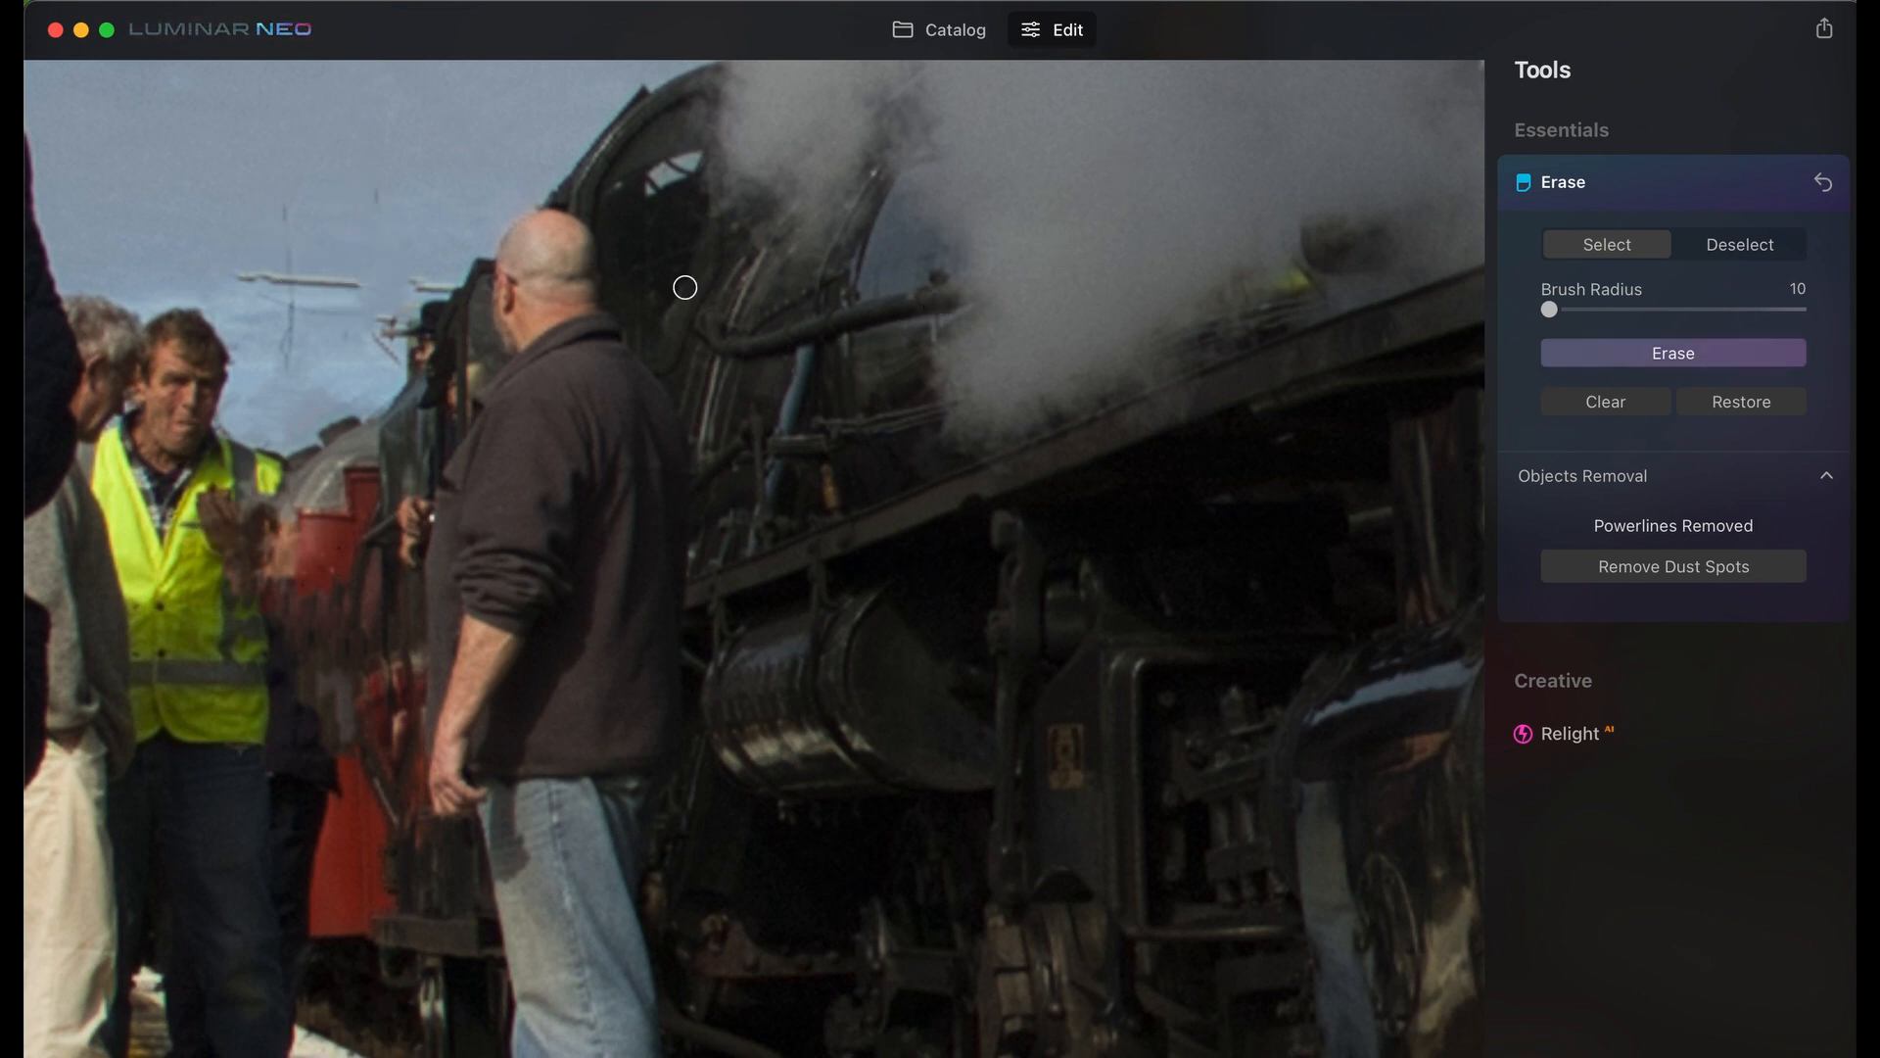
Erase the two leftover wire fragments in the sky above the man in the yellow vest and compare with the original.
{"action": "left_click_drag", "start_coordinate": [383, 203], "coordinate": [380, 173]}
{"action": "left_click_drag", "start_coordinate": [292, 214], "coordinate": [294, 269]}
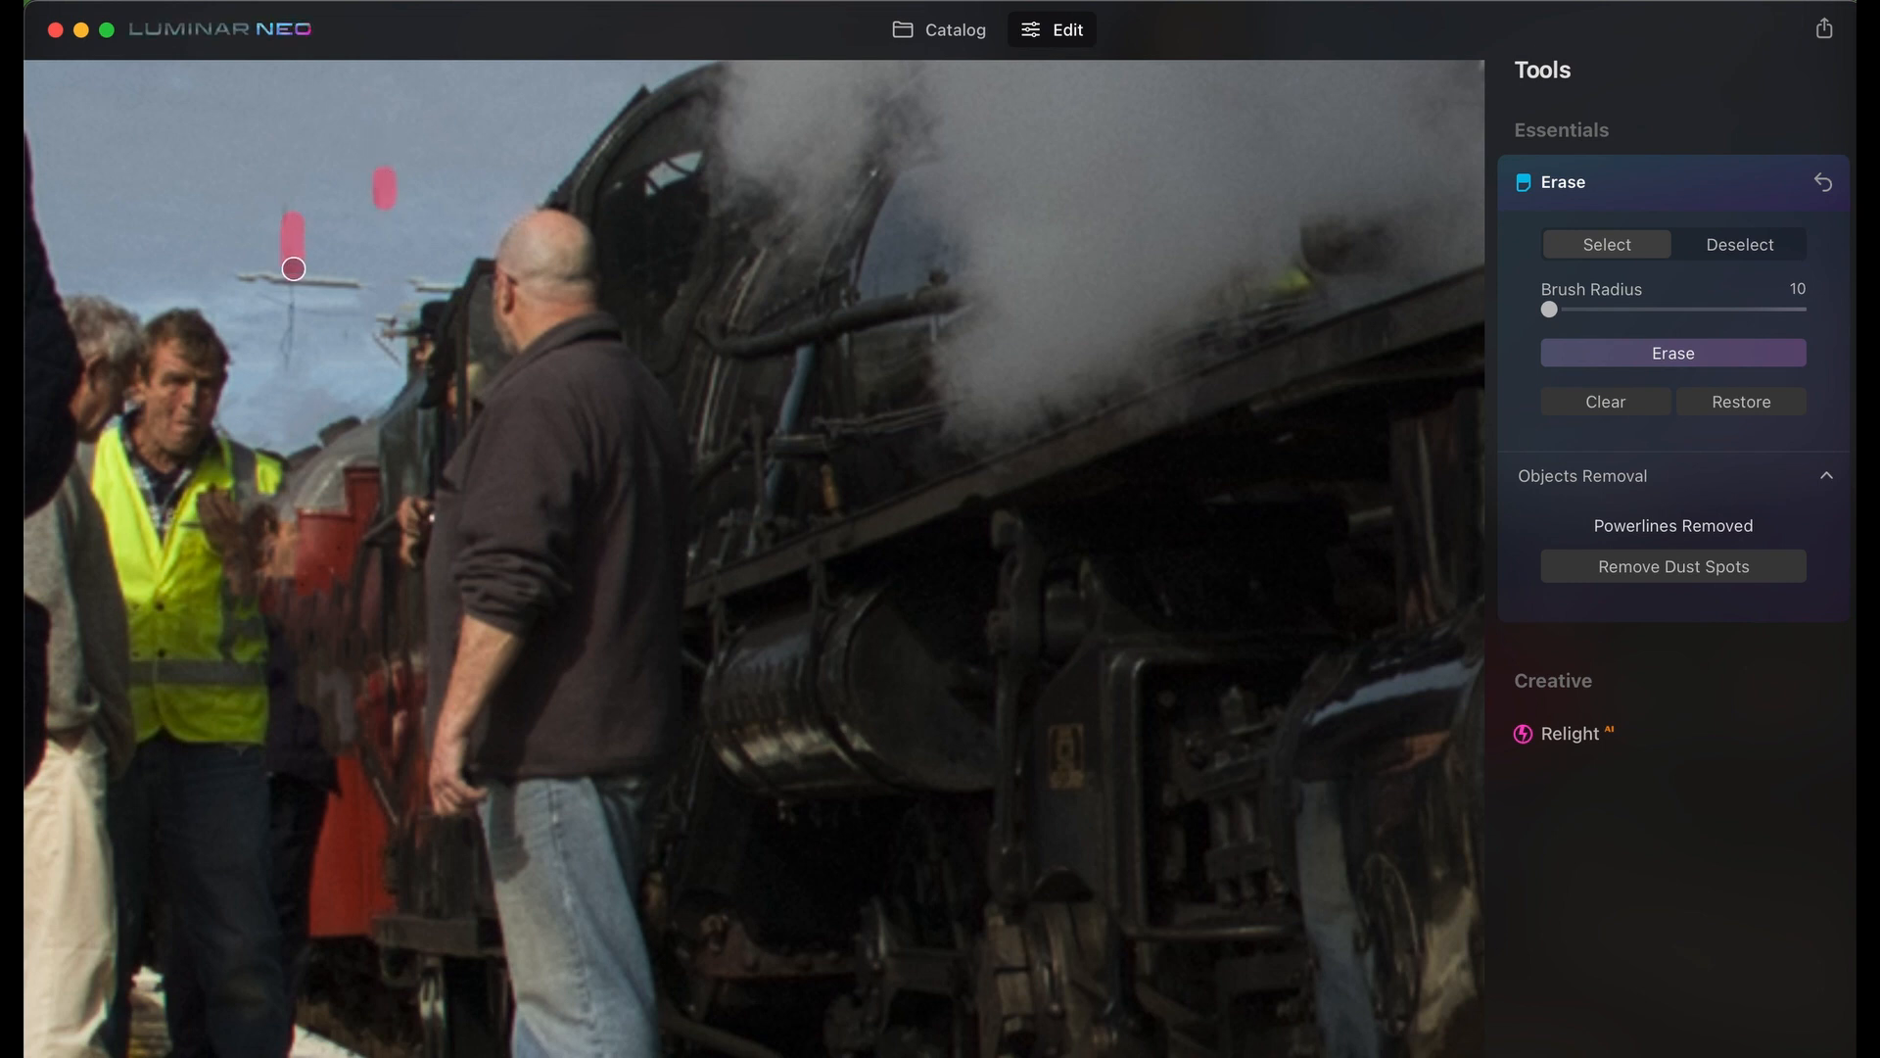
{"action": "left_click", "coordinate": [1614, 352]}
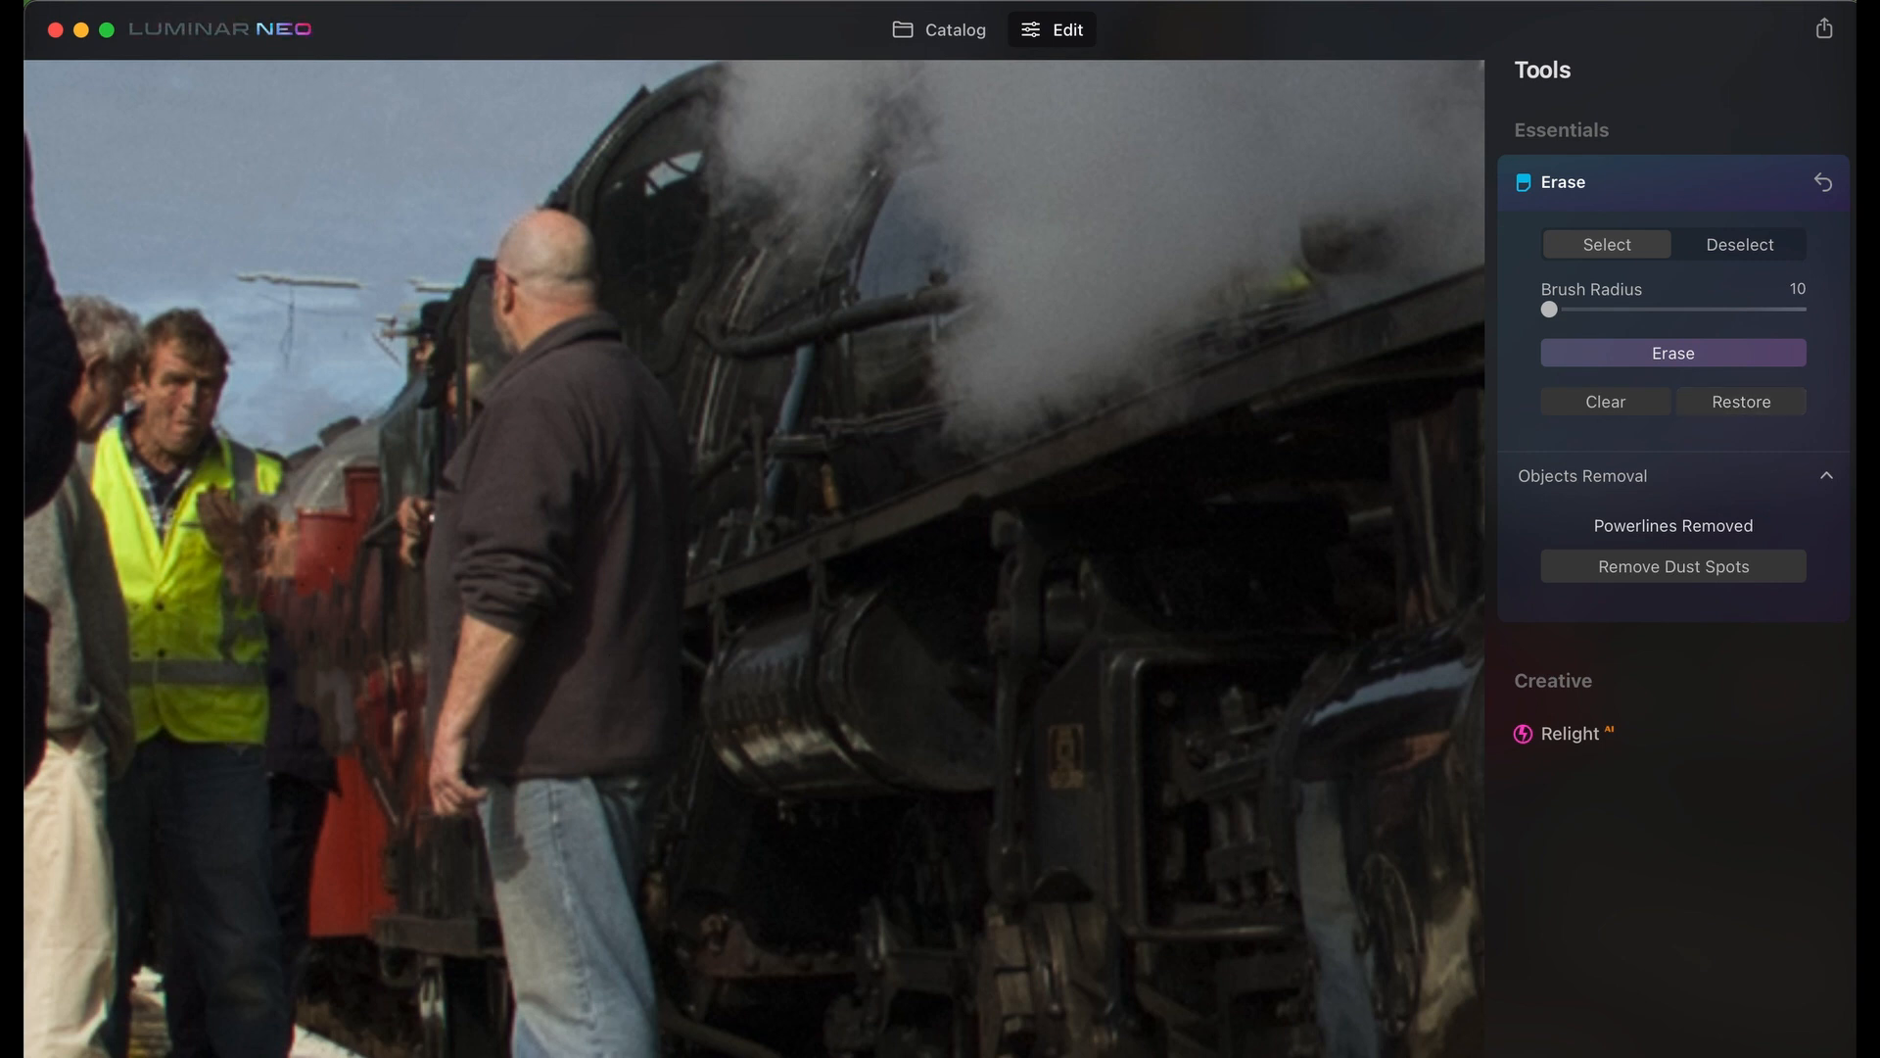
{"action": "key", "text": "backslash"}
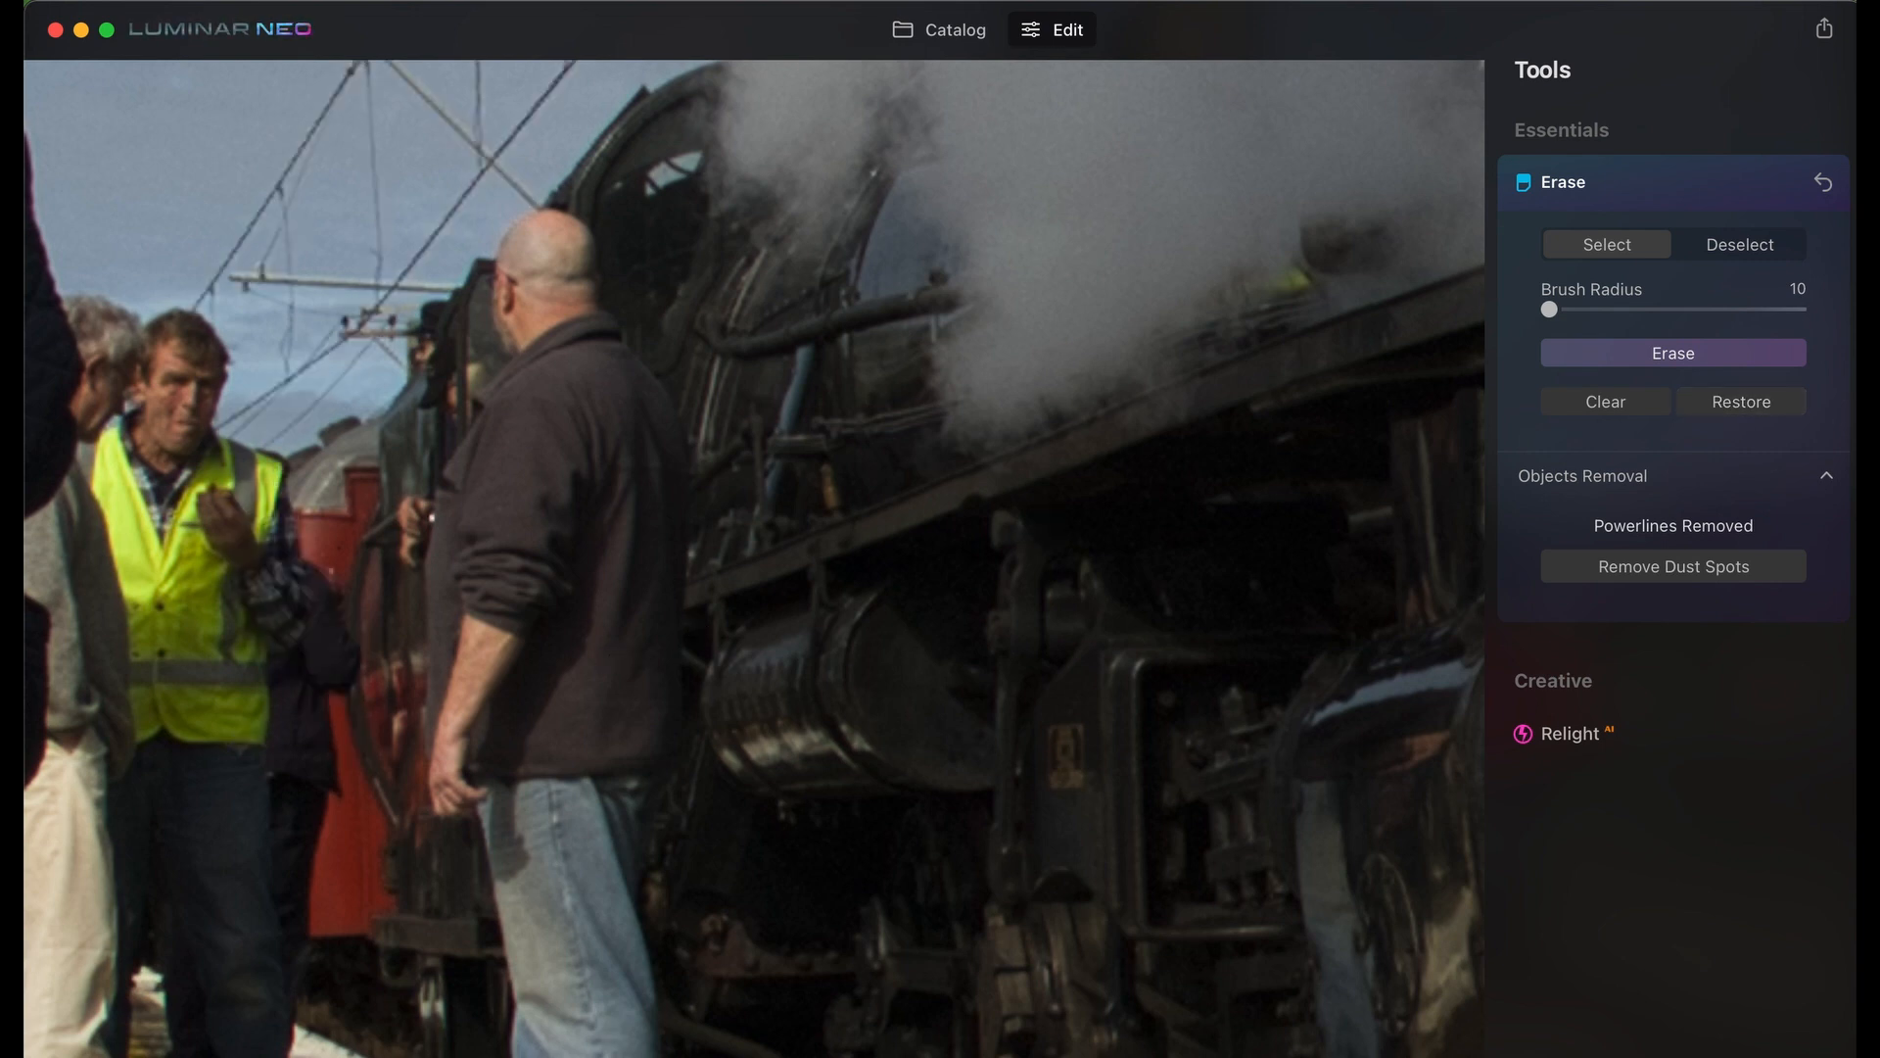
{"action": "key", "text": "backslash"}
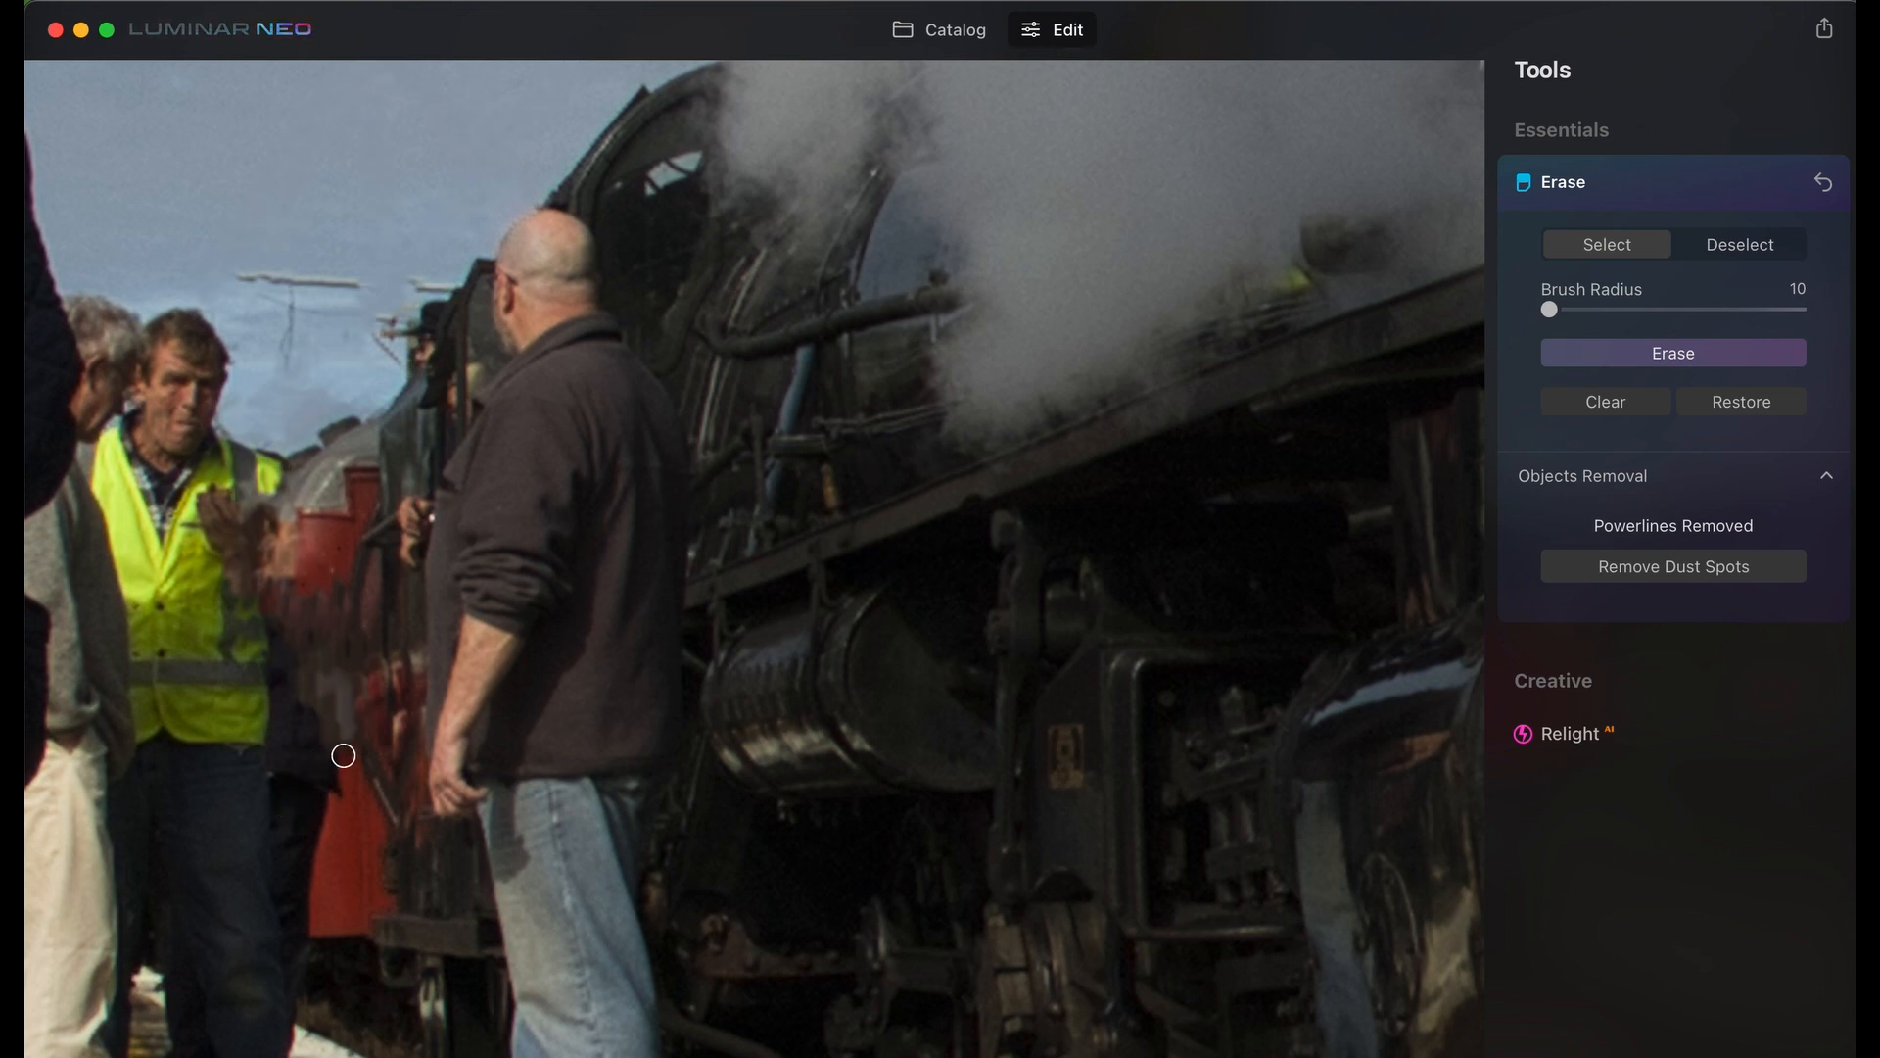
Restore the damaged hand and the dark figure beside the man in the yellow vest with a brush radius of 34, and compare with the original.
{"action": "key", "text": "bracketright"}
{"action": "key", "text": "bracketright"}
{"action": "key", "text": "bracketright"}
{"action": "key", "text": "bracketright"}
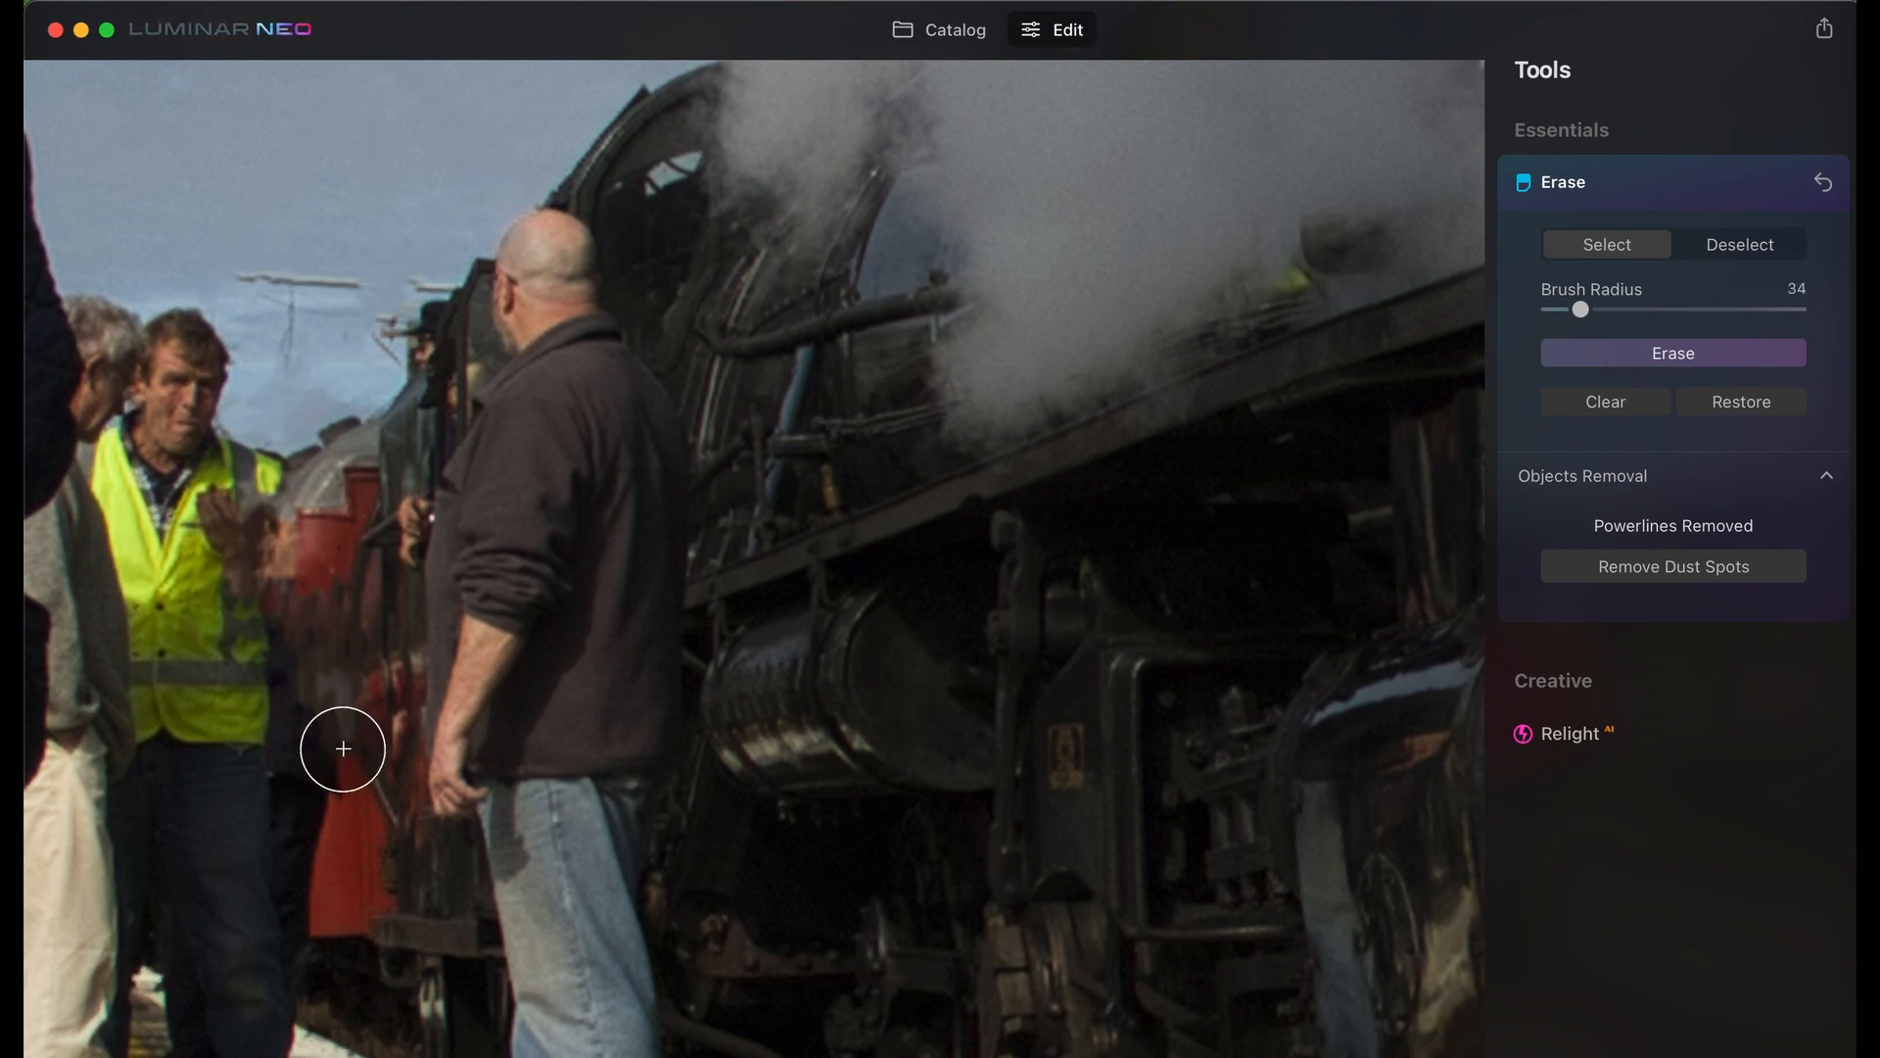
{"action": "mouse_move", "coordinate": [342, 749]}
{"action": "left_mouse_down"}
{"action": "mouse_move", "coordinate": [326, 607]}
{"action": "mouse_move", "coordinate": [210, 492]}
{"action": "mouse_move", "coordinate": [210, 548]}
{"action": "mouse_move", "coordinate": [293, 681]}
{"action": "mouse_move", "coordinate": [283, 753]}
{"action": "mouse_move", "coordinate": [315, 744]}
{"action": "mouse_move", "coordinate": [345, 670]}
{"action": "mouse_move", "coordinate": [275, 515]}
{"action": "mouse_move", "coordinate": [304, 544]}
{"action": "left_mouse_up"}
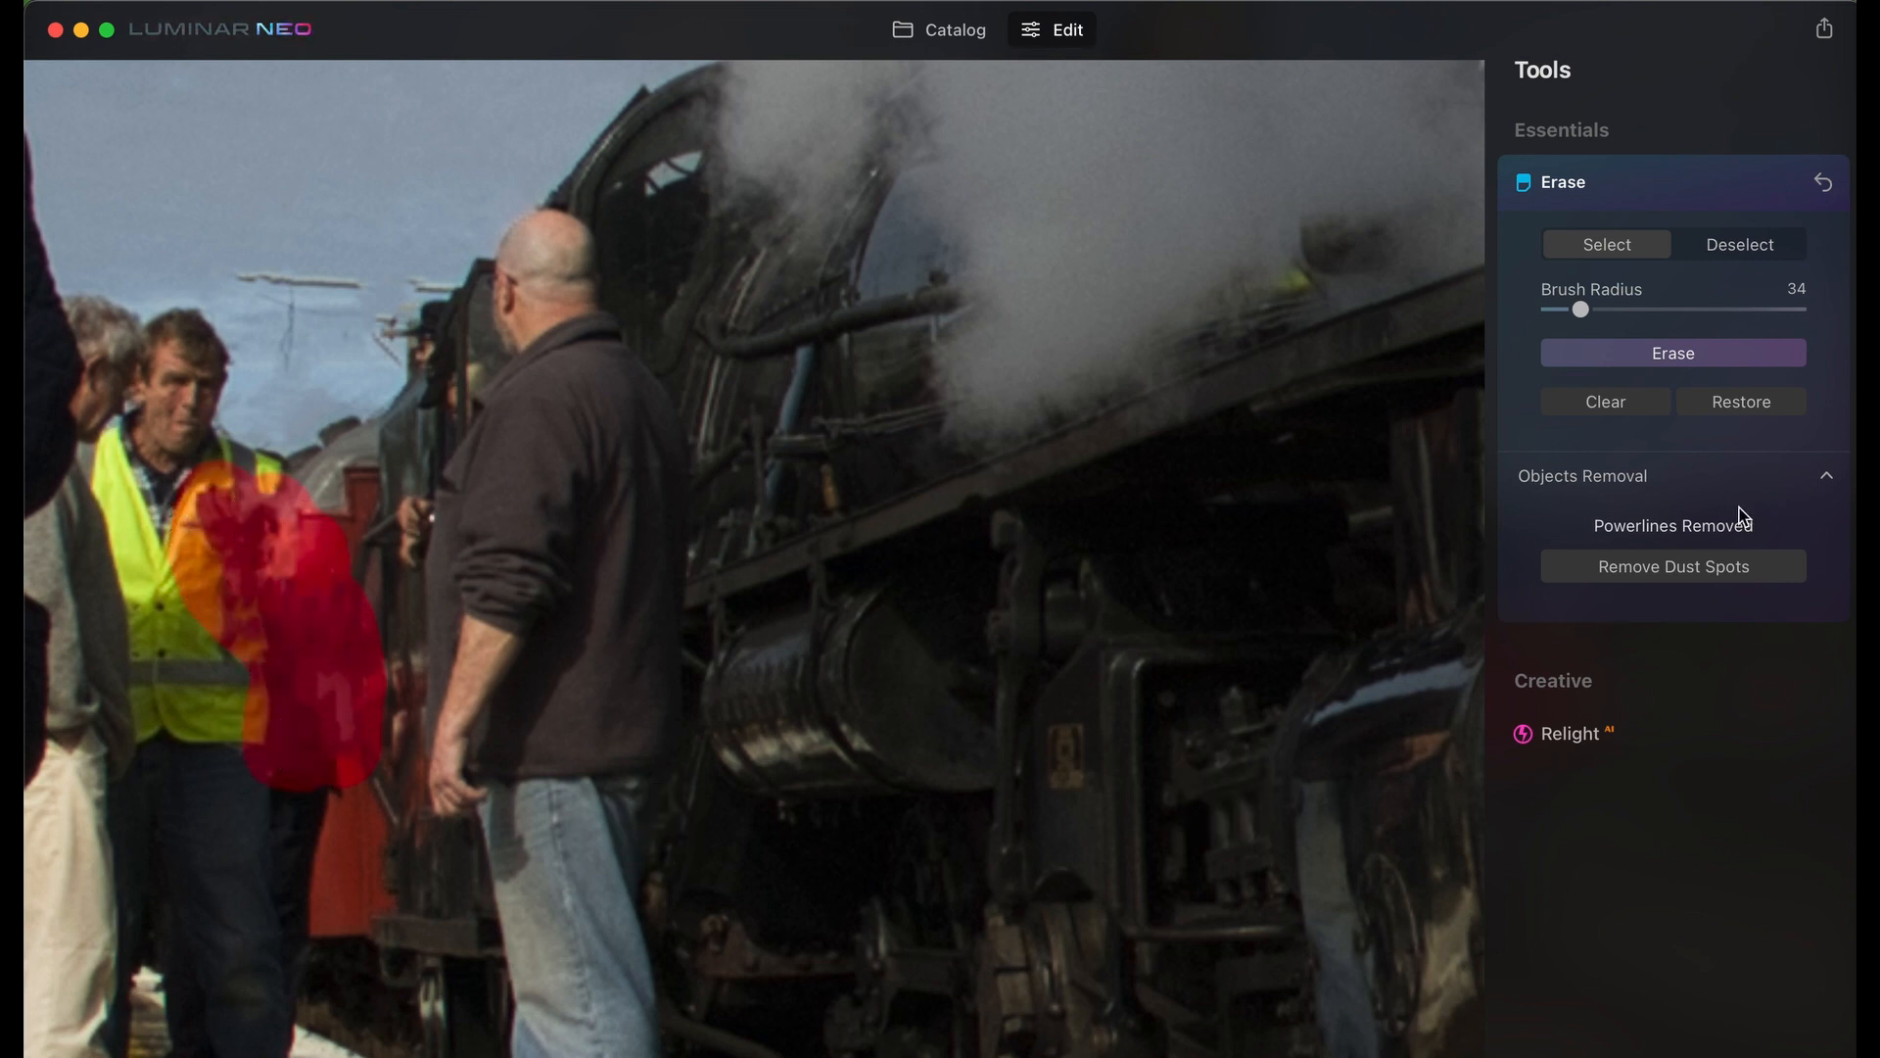
{"action": "left_click", "coordinate": [1748, 403]}
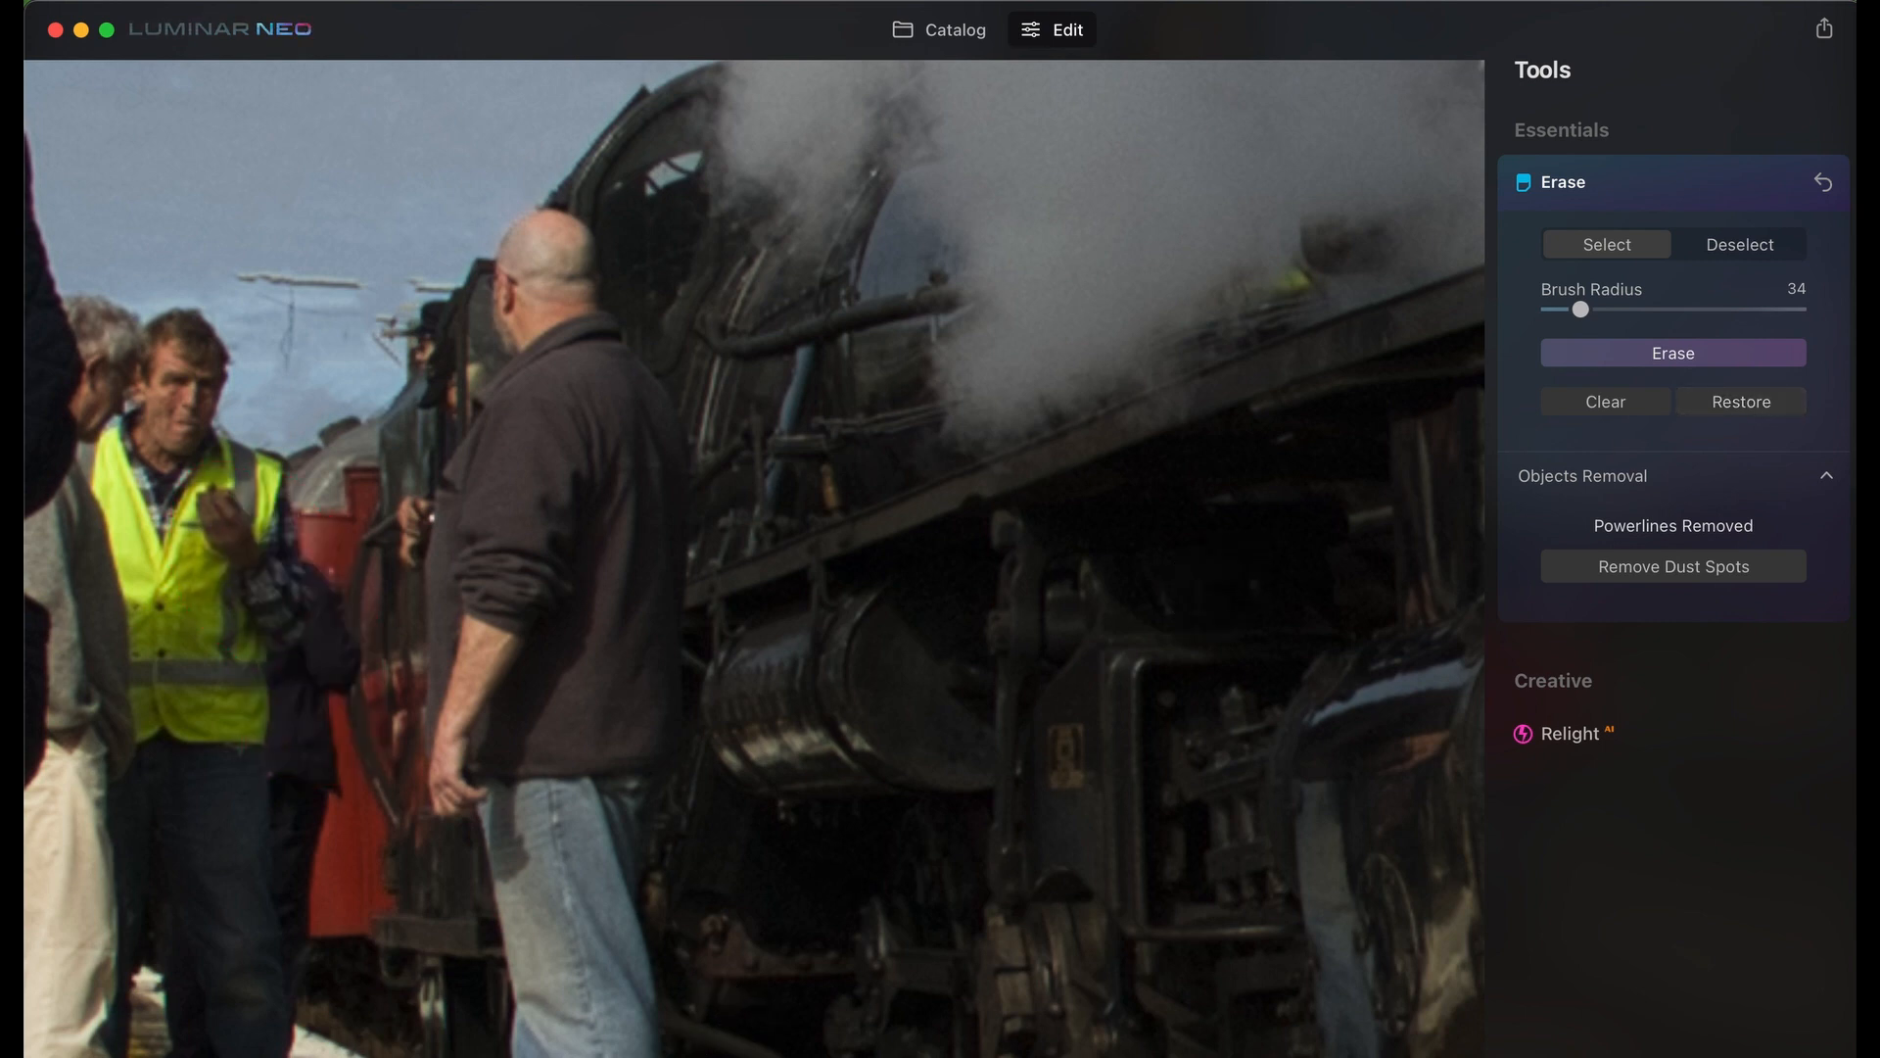
{"action": "key", "text": "backslash"}
{"action": "key", "text": "backslash"}
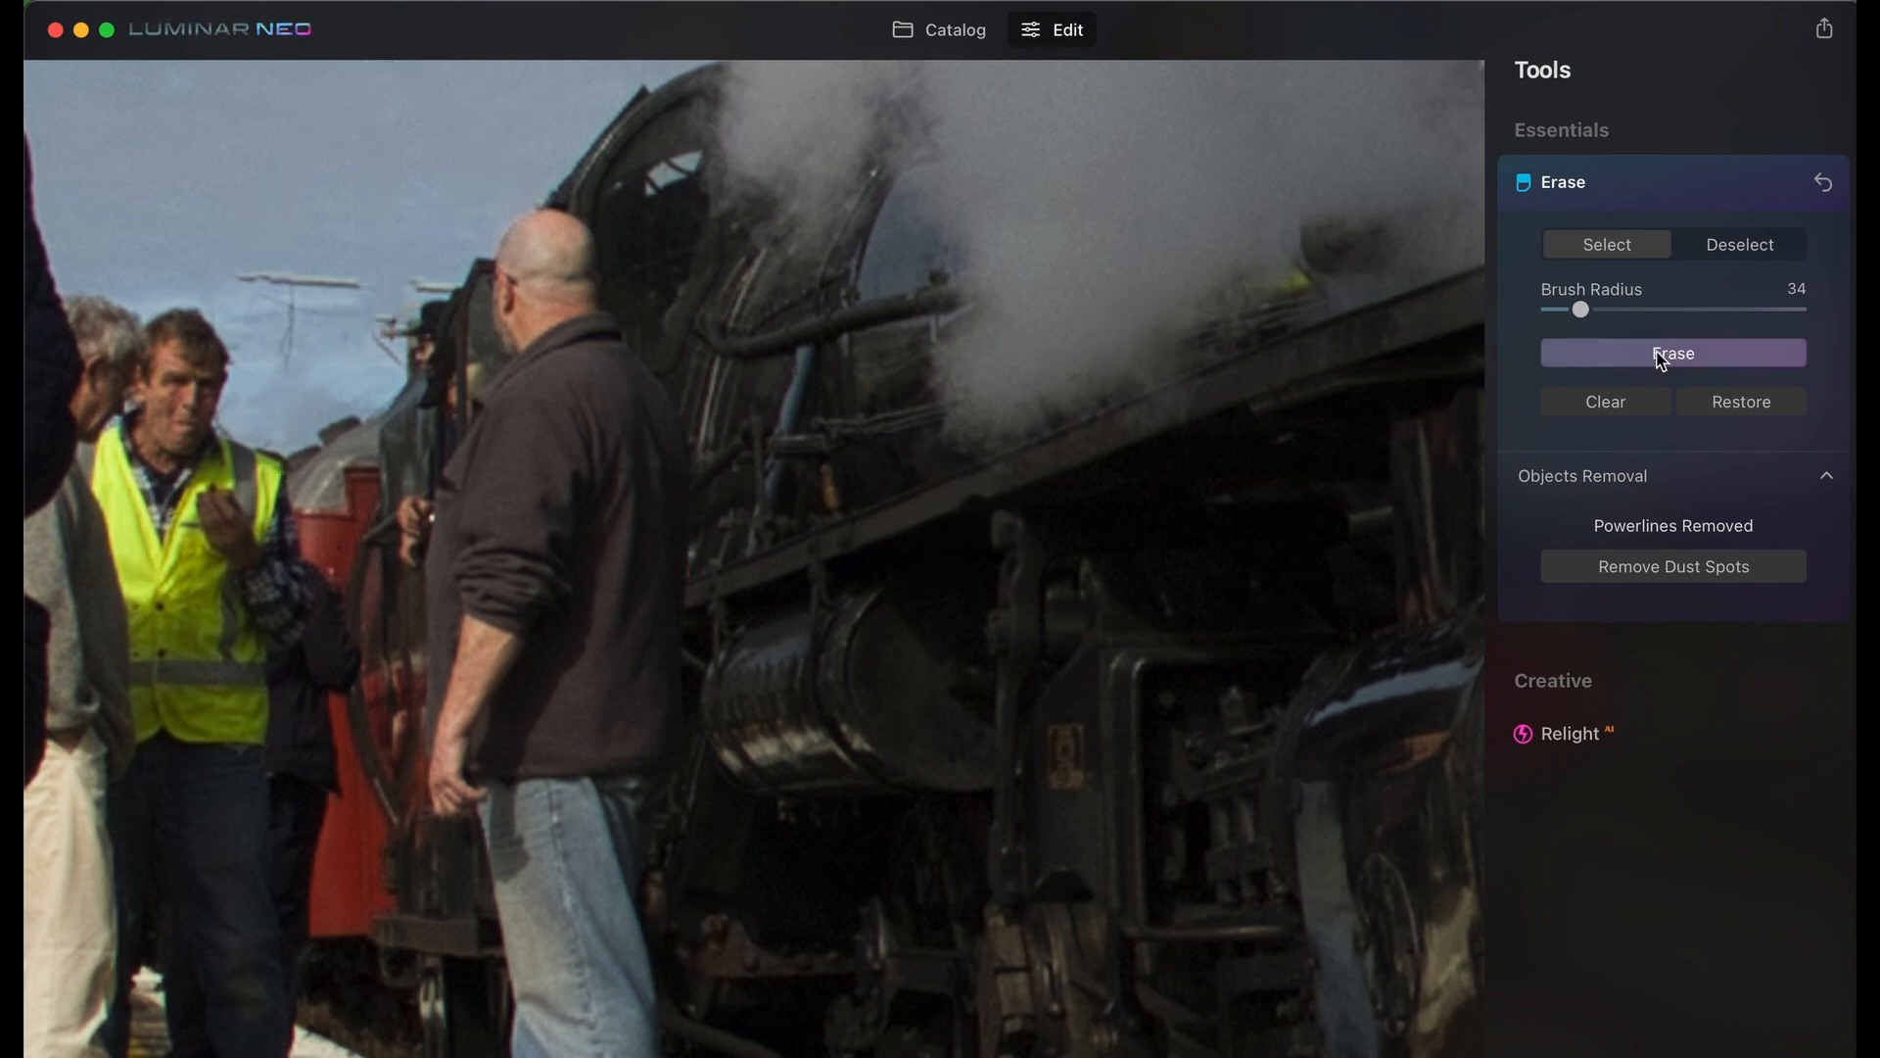
Erase the wire fragments in the sky above and beside the man in the yellow vest with a brush radius of 10.
{"action": "key", "text": "bracketleft"}
{"action": "key", "text": "bracketleft"}
{"action": "key", "text": "bracketleft"}
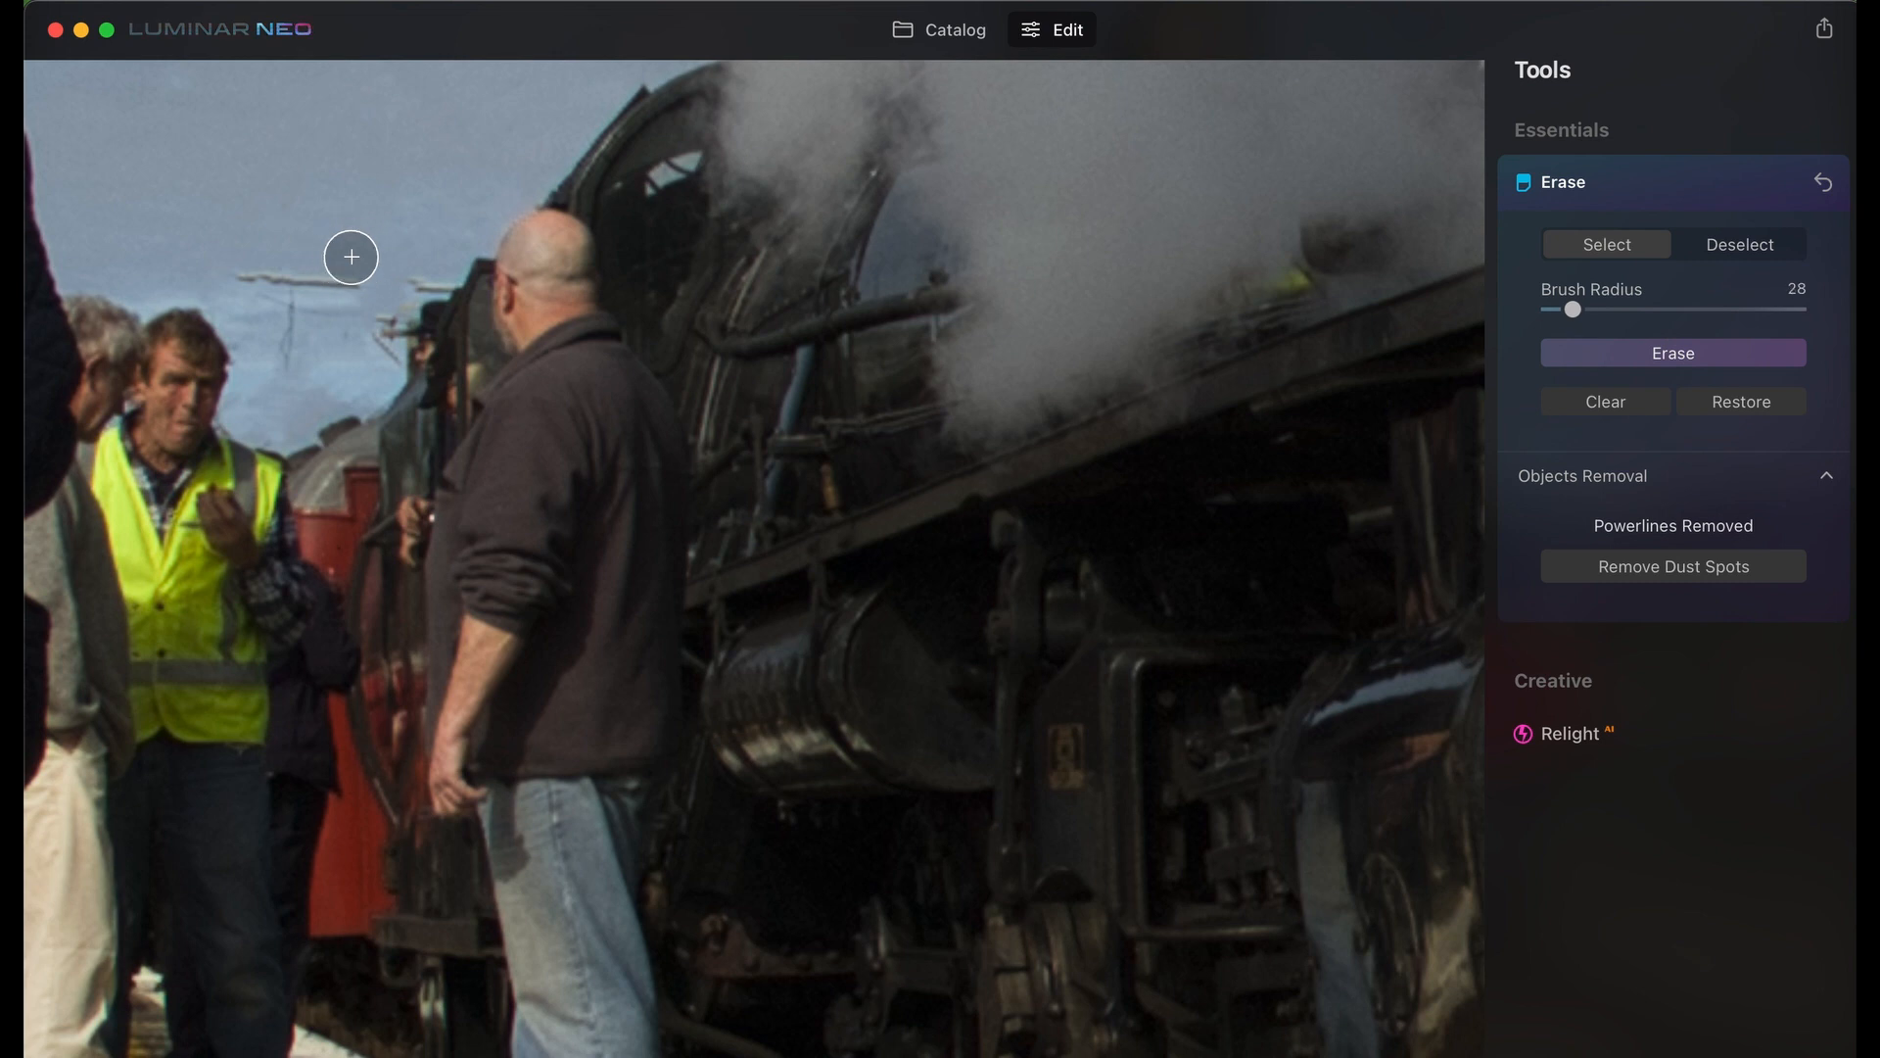
{"action": "mouse_move", "coordinate": [356, 282]}
{"action": "left_mouse_down"}
{"action": "mouse_move", "coordinate": [251, 274]}
{"action": "mouse_move", "coordinate": [303, 312]}
{"action": "mouse_move", "coordinate": [280, 352]}
{"action": "mouse_move", "coordinate": [266, 305]}
{"action": "mouse_move", "coordinate": [355, 311]}
{"action": "left_mouse_up"}
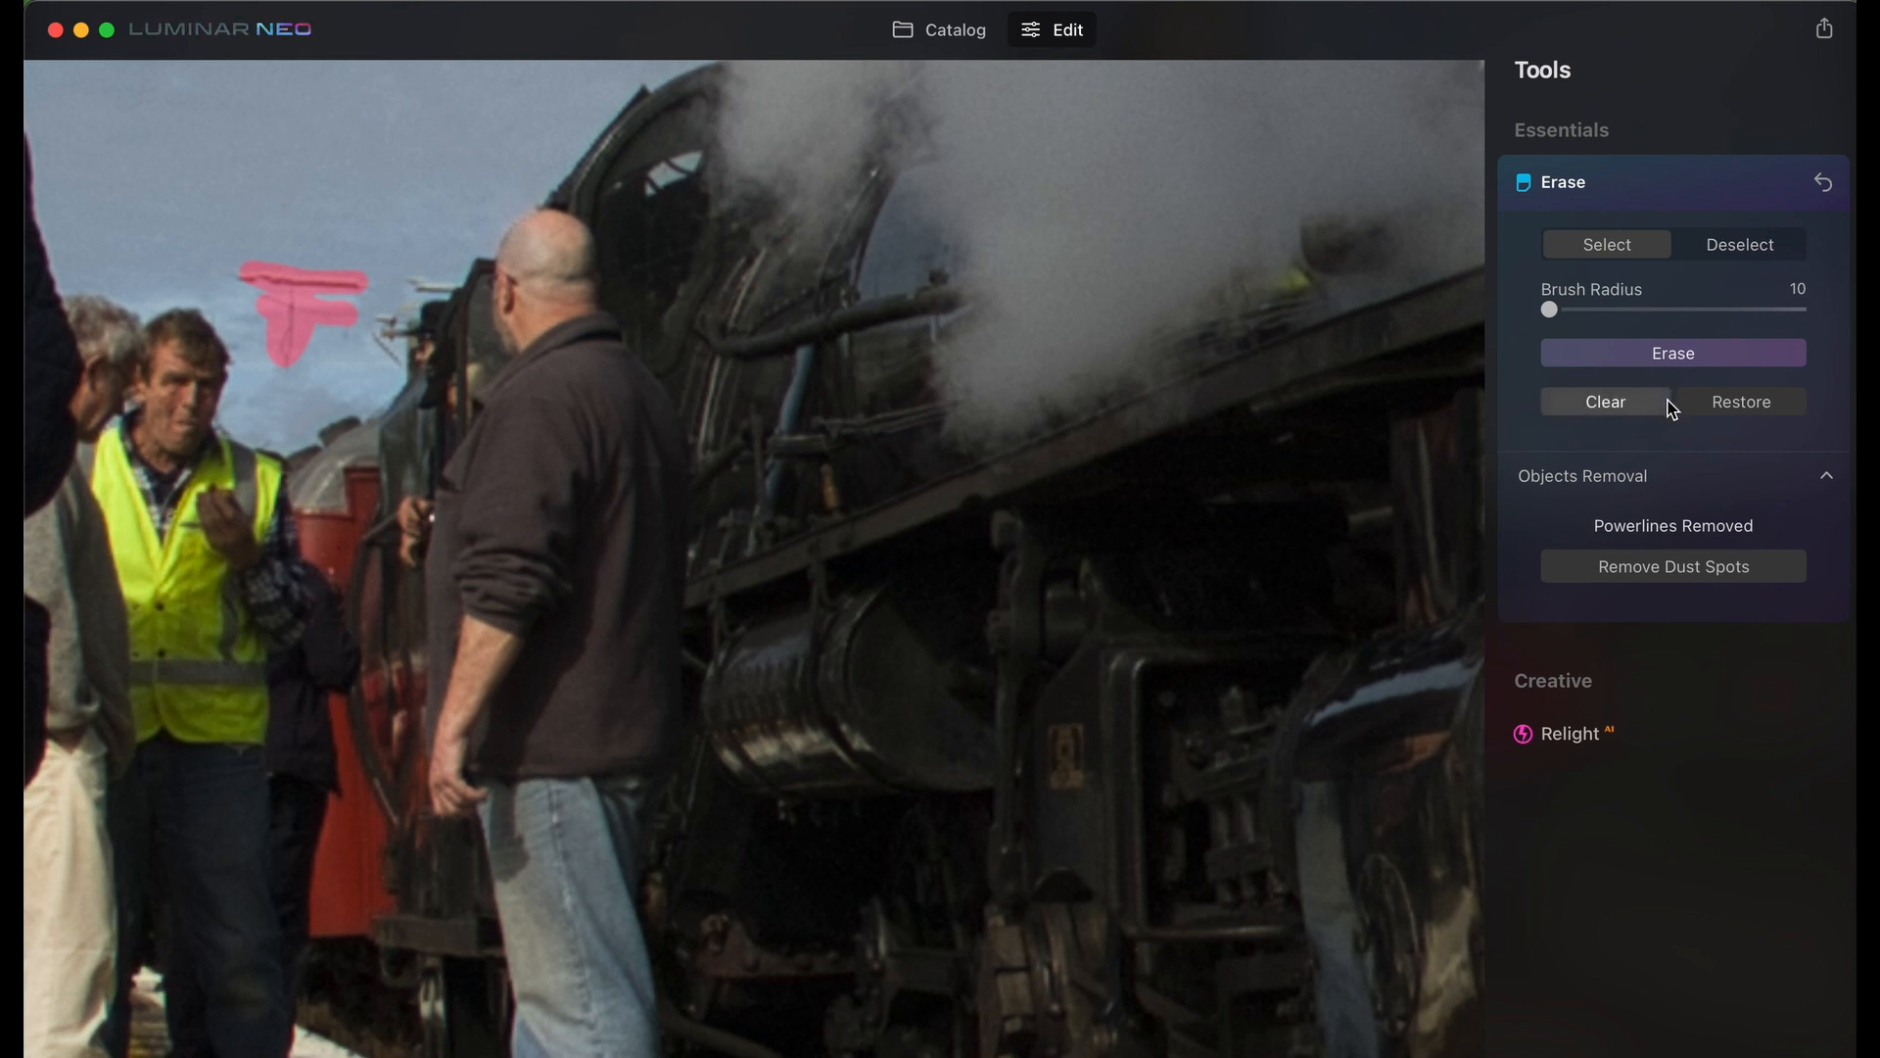
{"action": "left_click", "coordinate": [1692, 356]}
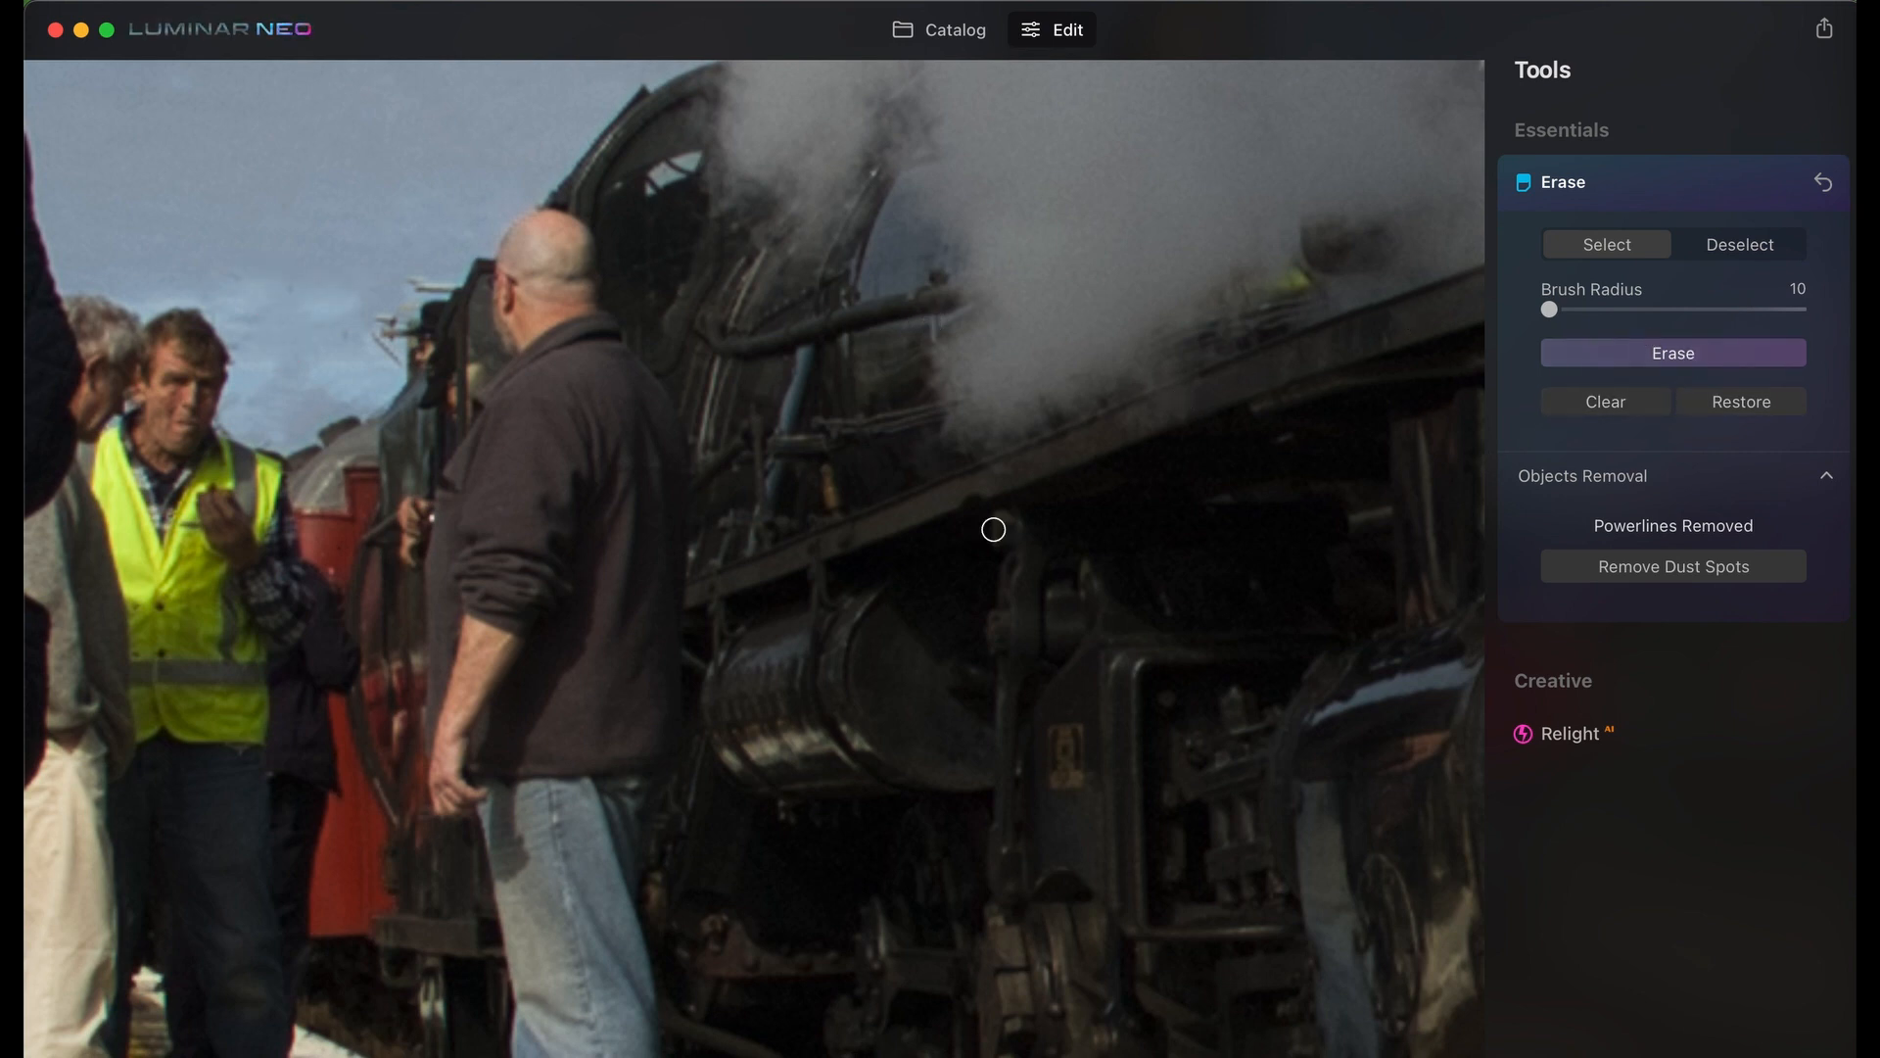
Open the backlit portrait 05.dng of the woman in the black top for editing with the Relight tool.
{"action": "scroll", "coordinate": [992, 530], "scroll_direction": "down", "scroll_amount": 5}
{"action": "scroll", "coordinate": [992, 532], "scroll_direction": "down", "scroll_amount": 5}
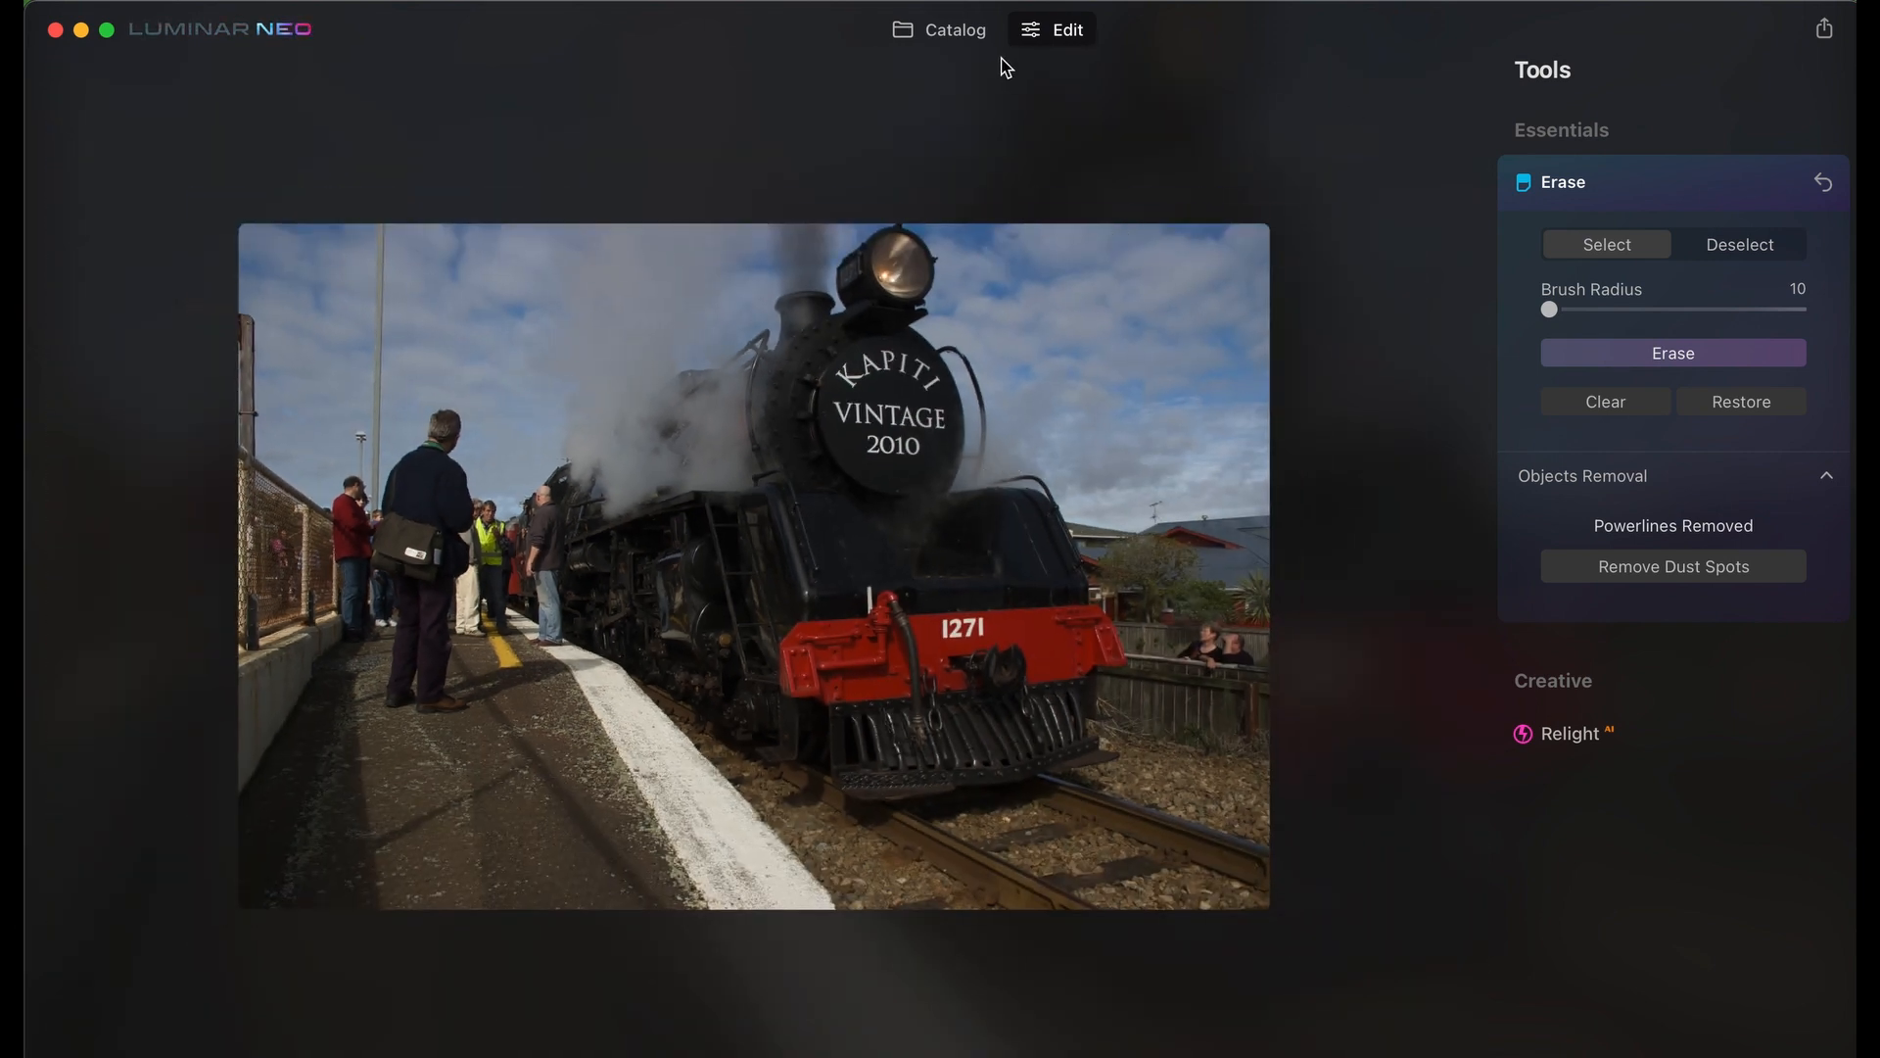
{"action": "left_click", "coordinate": [946, 35]}
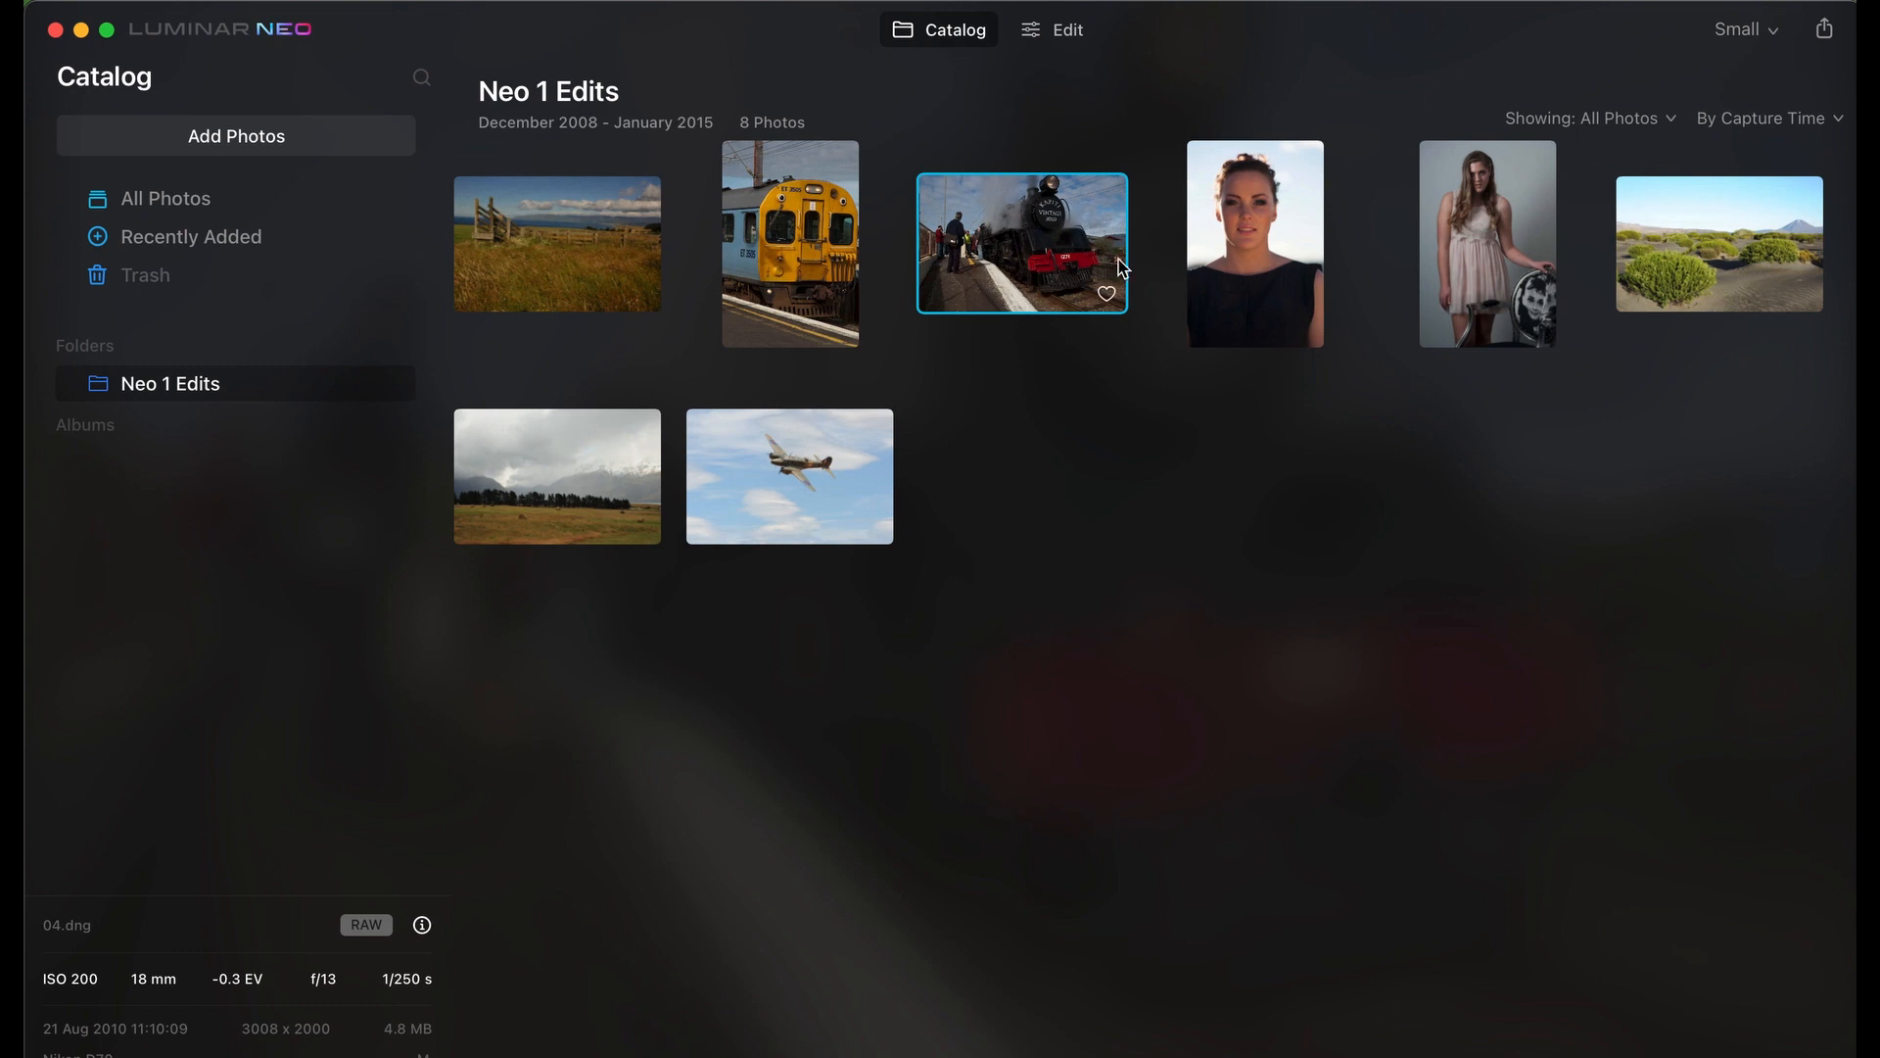
{"action": "left_click", "coordinate": [1258, 226]}
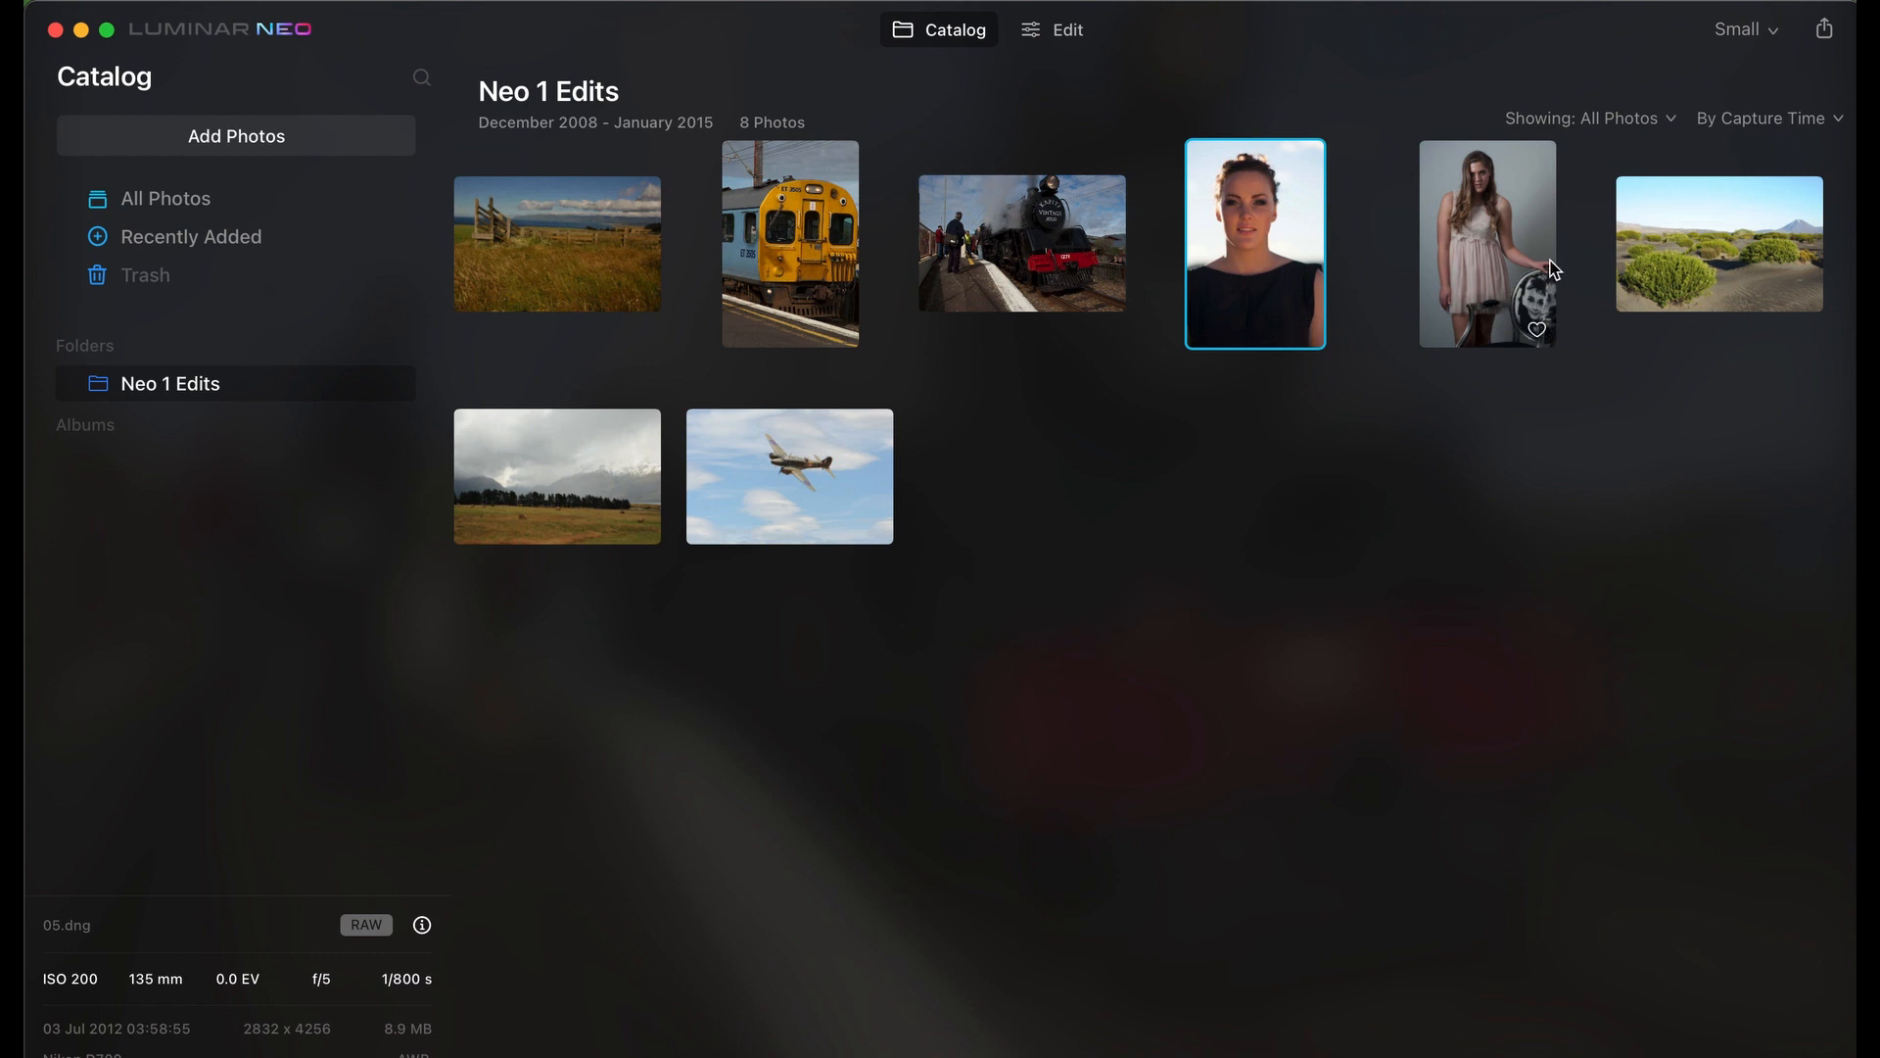
{"action": "left_click", "coordinate": [1074, 34]}
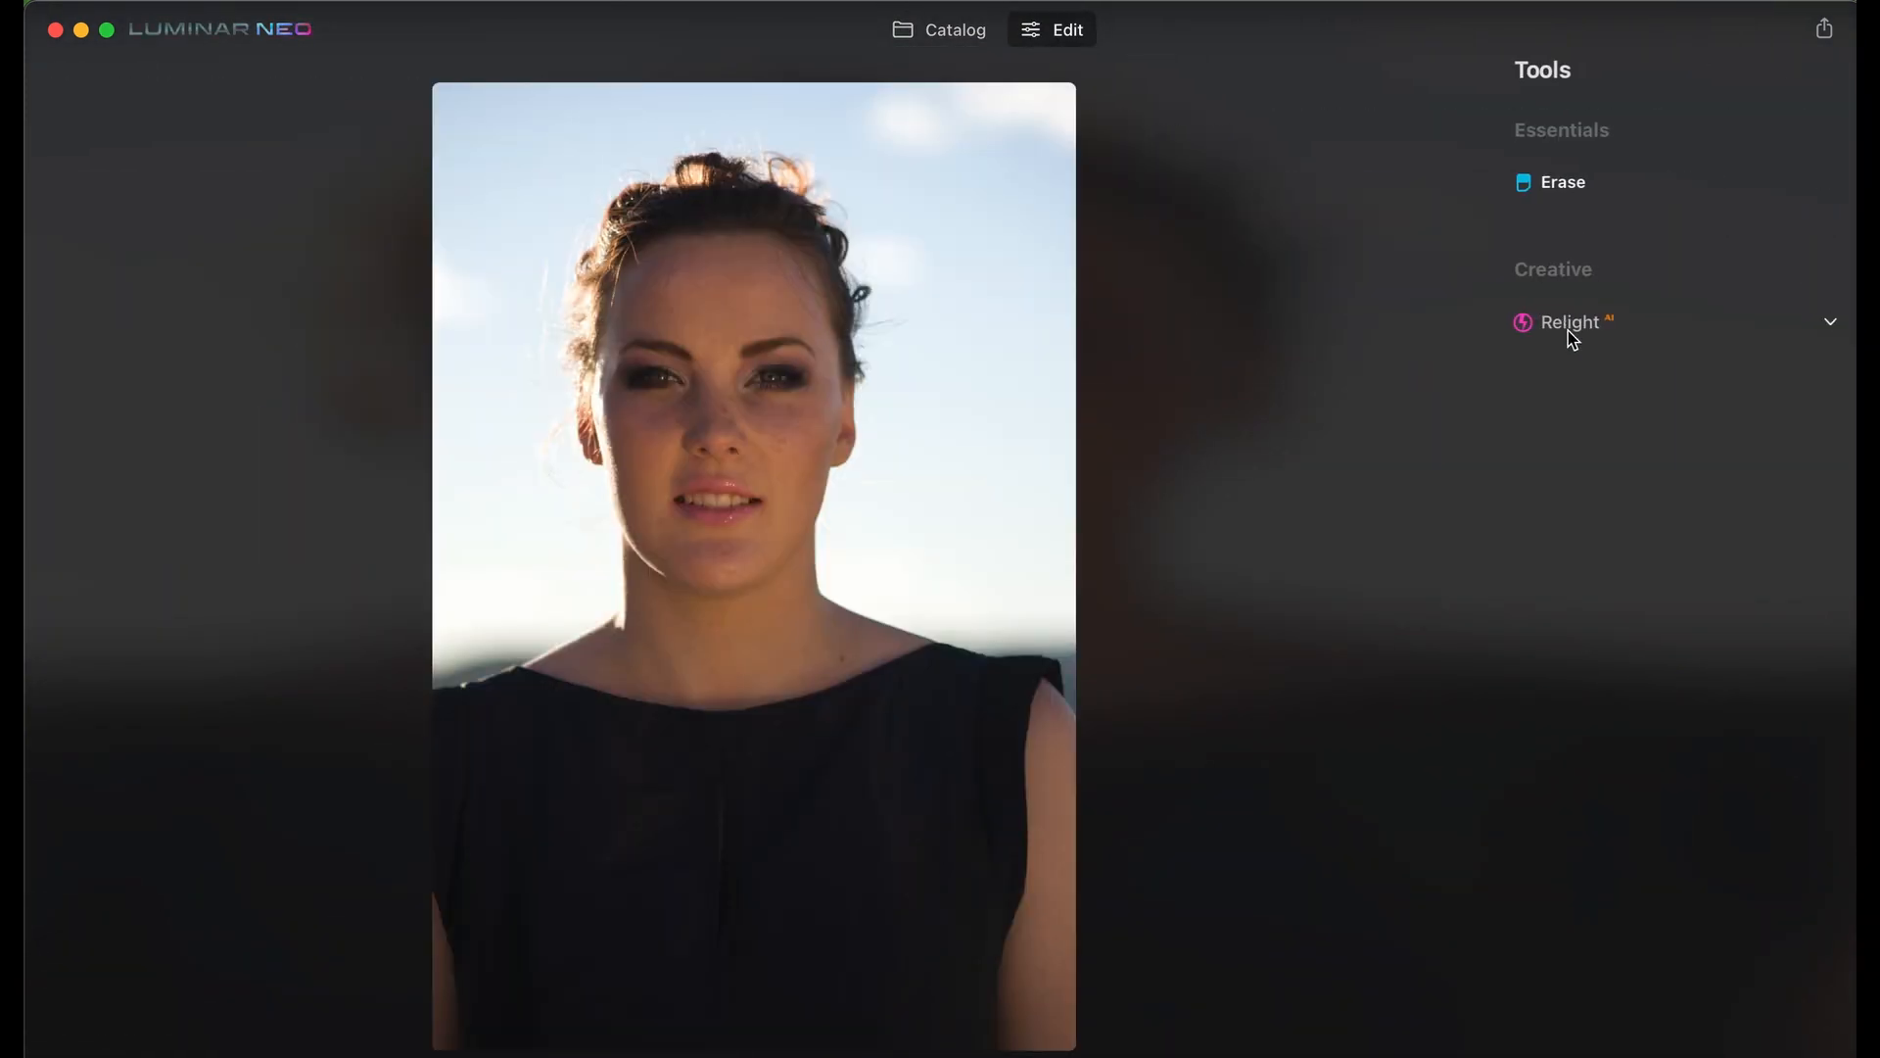
{"action": "left_click", "coordinate": [1568, 331]}
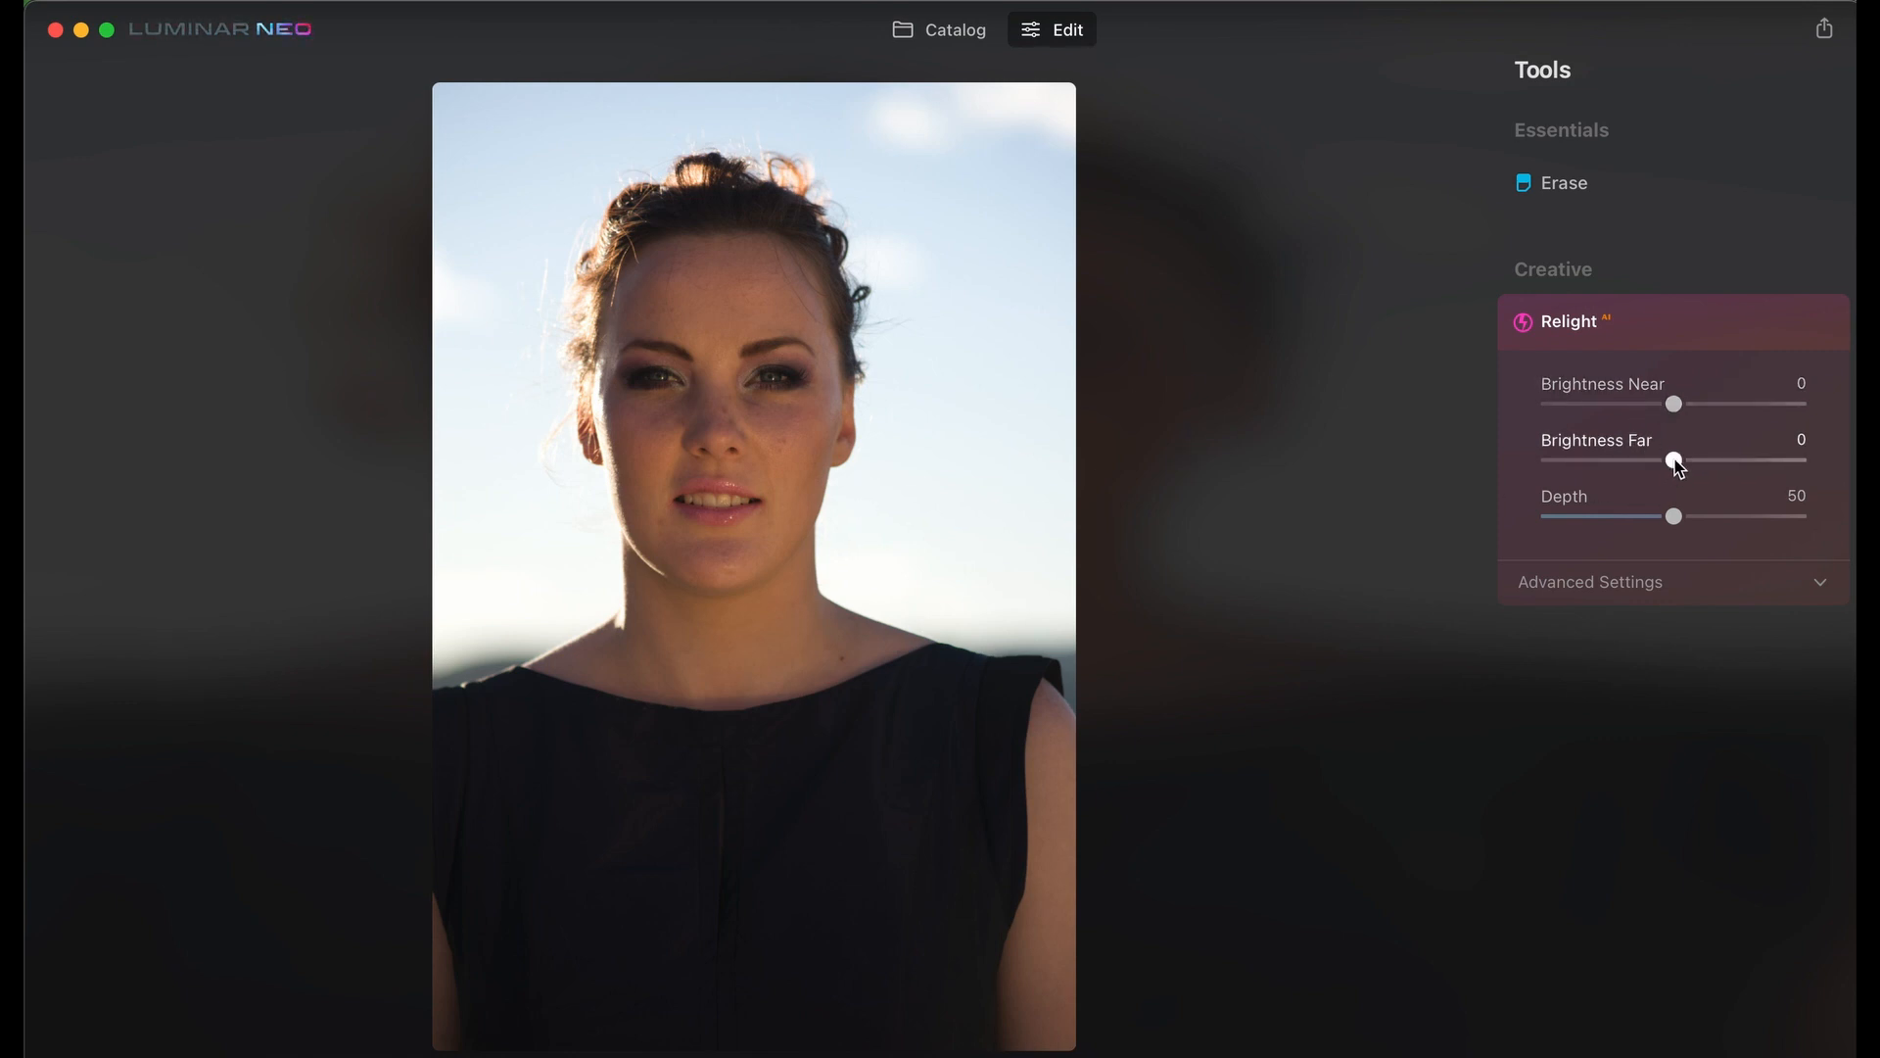
Relight the backlit portrait with Brightness Far at -96, Brightness Near at 47 and Depth at 56.
{"action": "left_click_drag", "start_coordinate": [1676, 463], "coordinate": [1549, 474]}
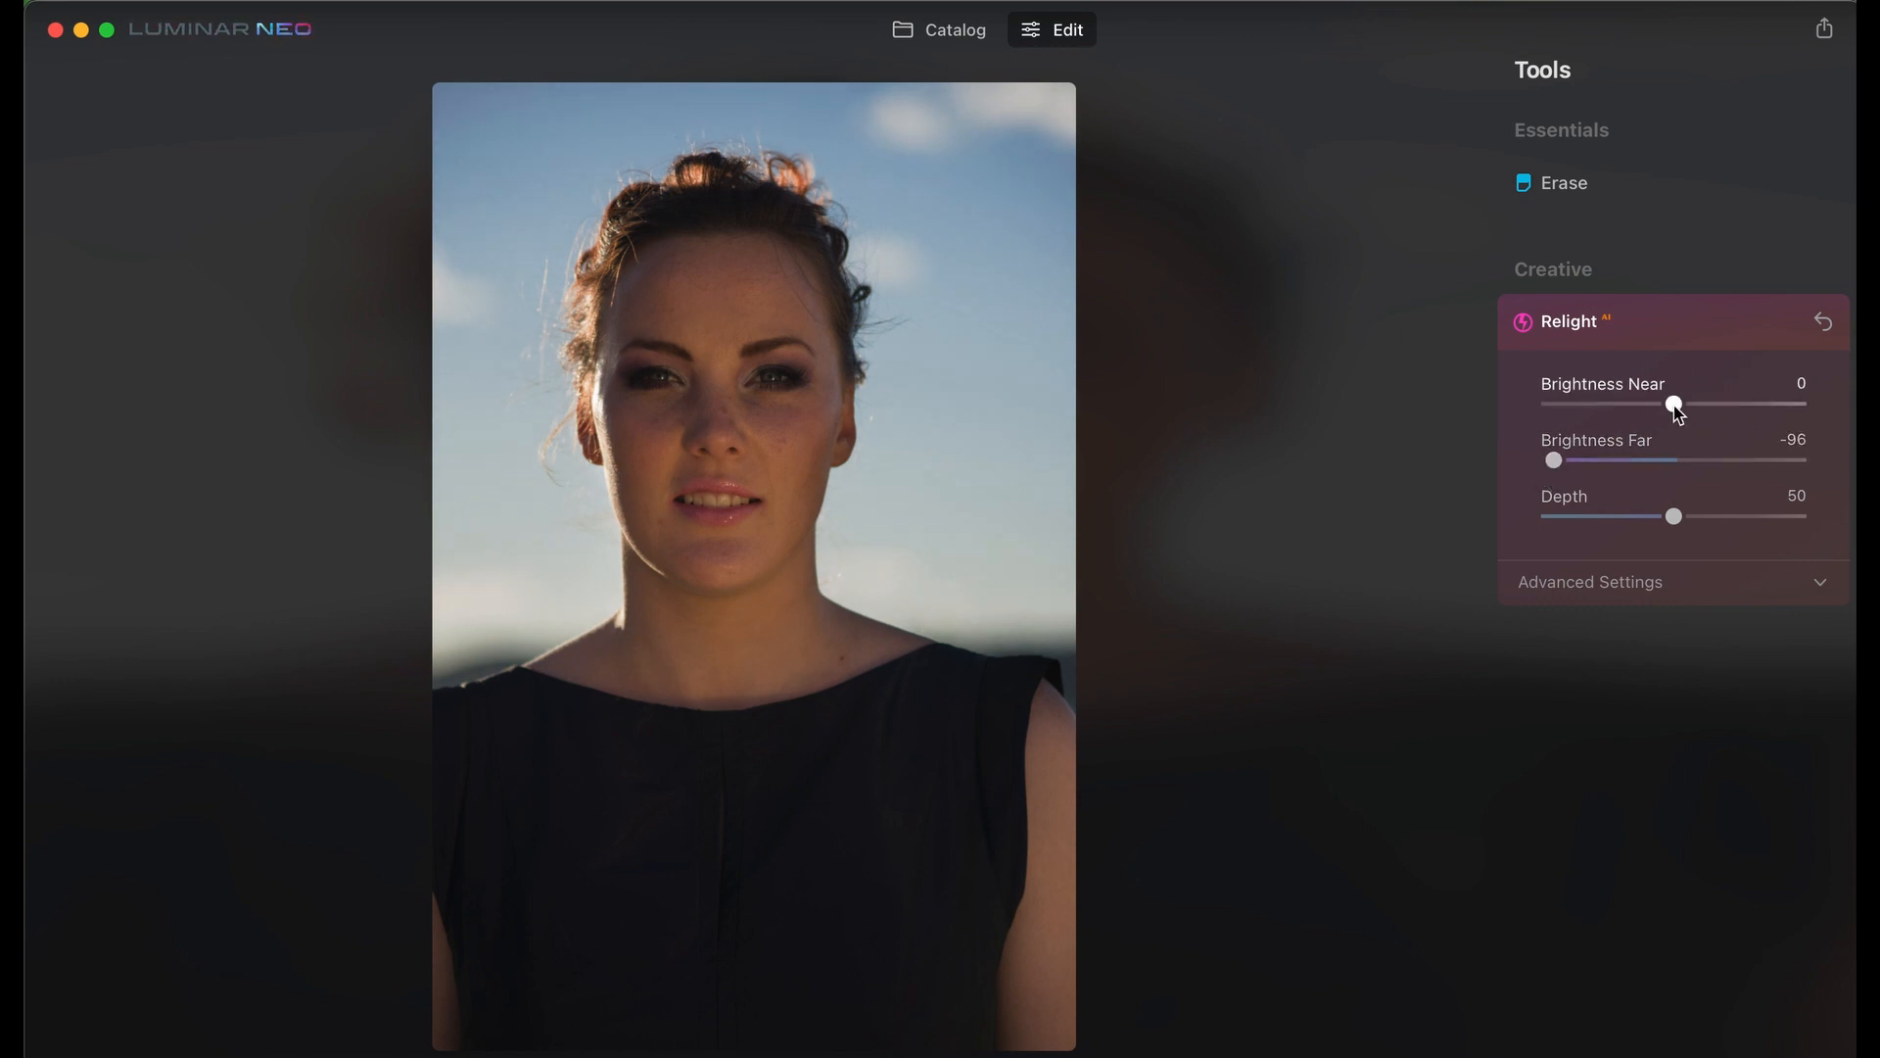
{"action": "left_click_drag", "start_coordinate": [1678, 411], "coordinate": [1748, 410]}
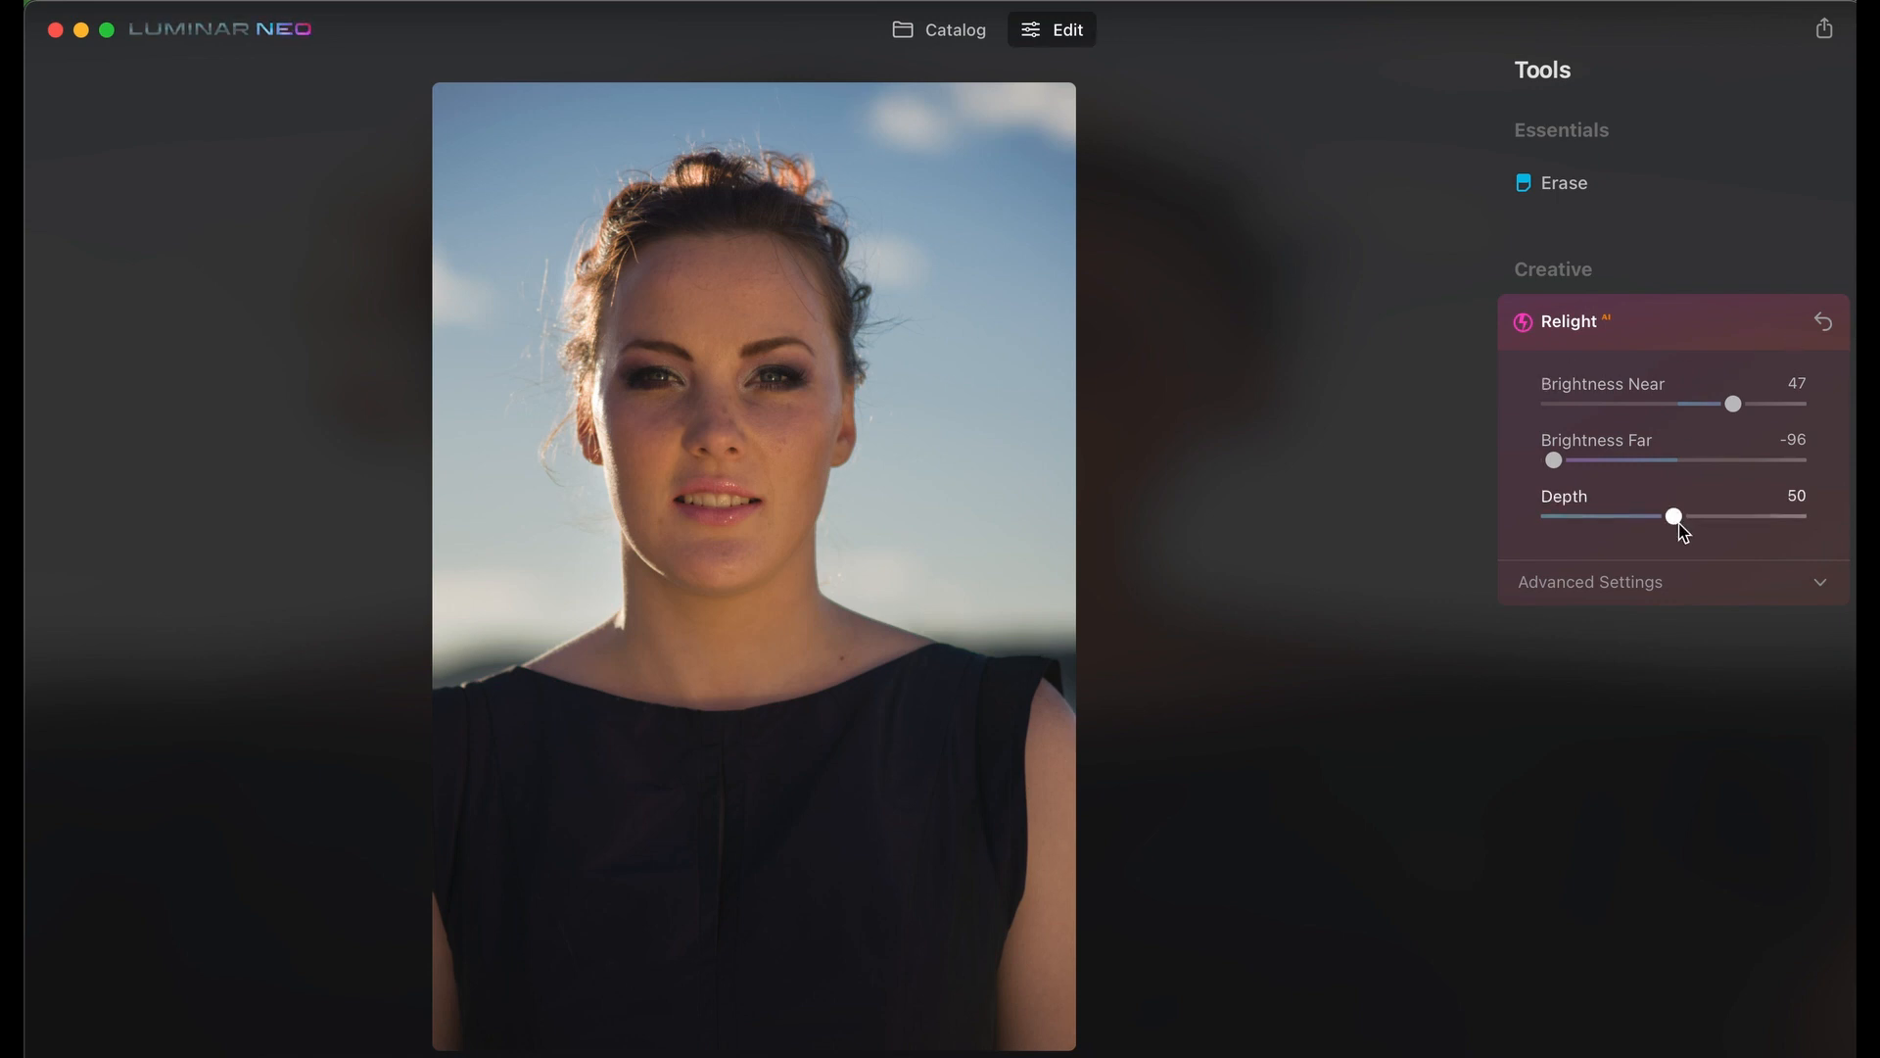
{"action": "left_click_drag", "start_coordinate": [1678, 522], "coordinate": [1709, 542]}
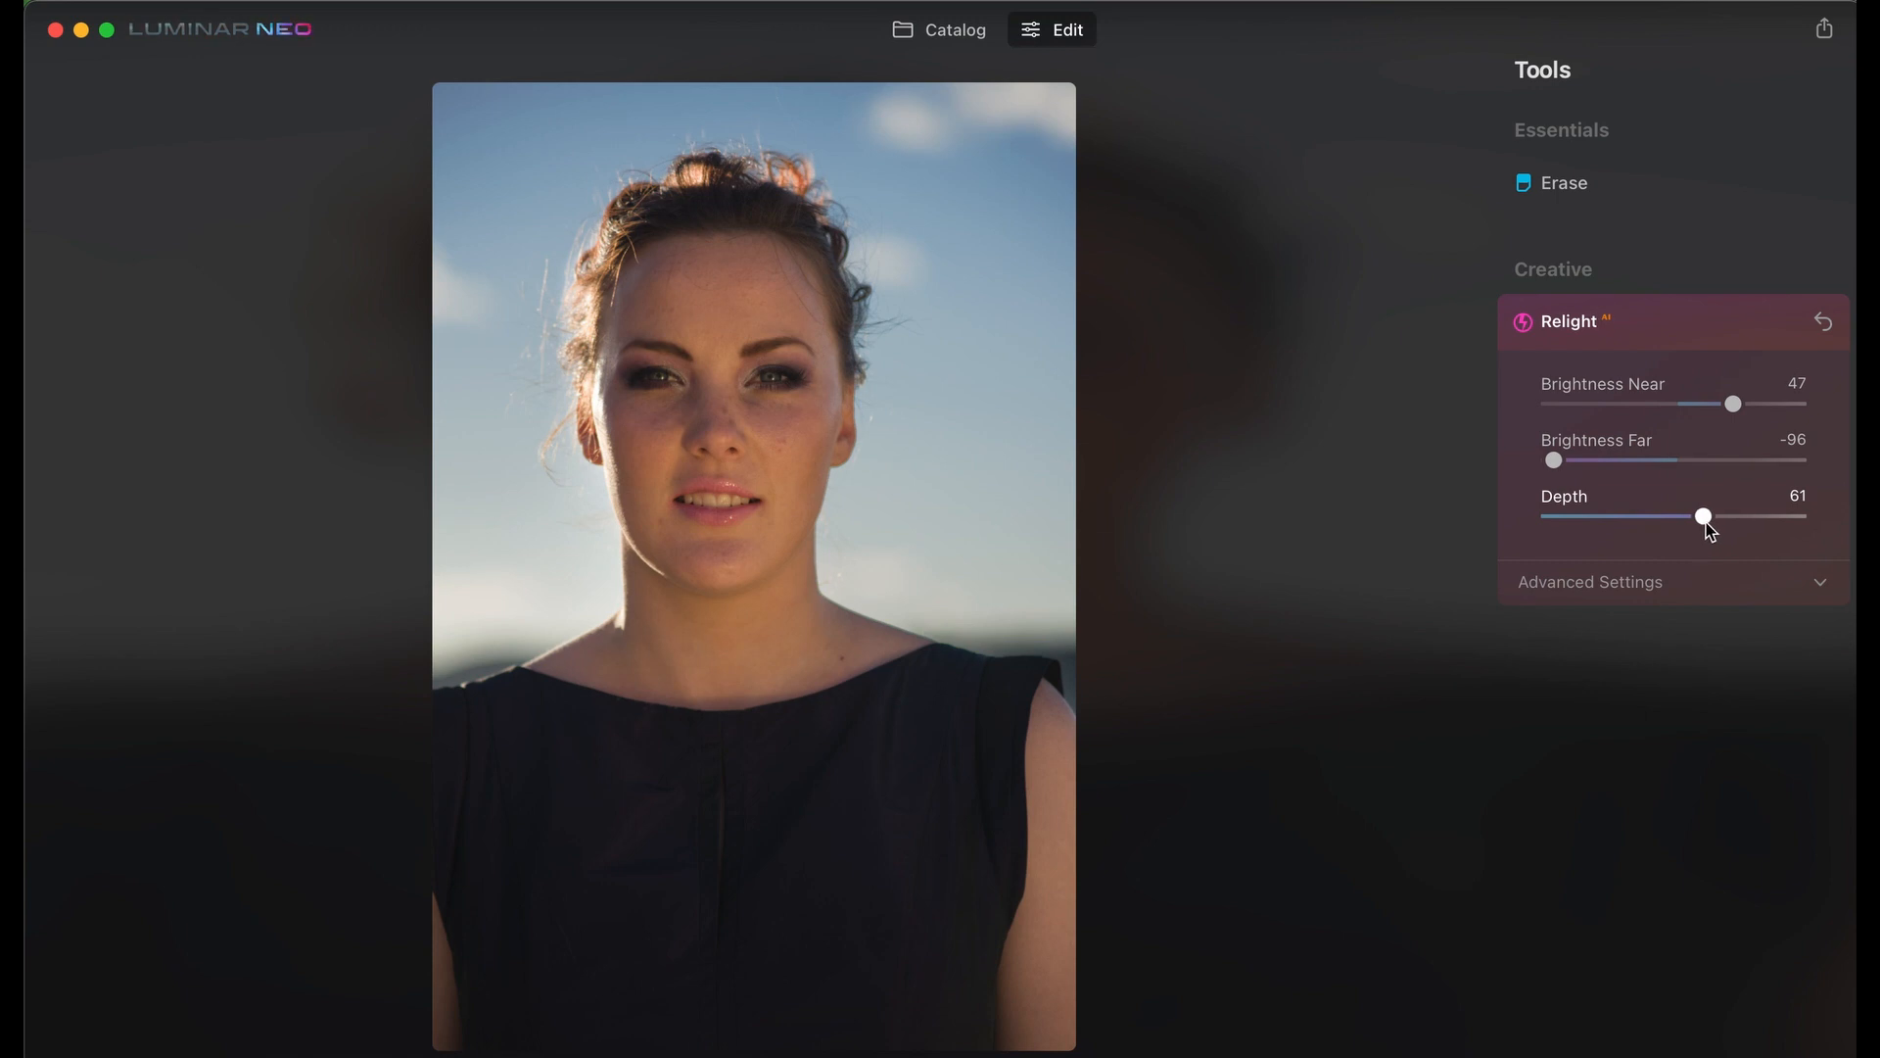
{"action": "mouse_move", "coordinate": [1710, 532]}
{"action": "left_mouse_down"}
{"action": "mouse_move", "coordinate": [1649, 535]}
{"action": "mouse_move", "coordinate": [1697, 533]}
{"action": "left_mouse_up"}
Set Relight's Dehalo to 79 in the advanced settings and raise Brightness Near to 59.
{"action": "left_click", "coordinate": [1607, 584]}
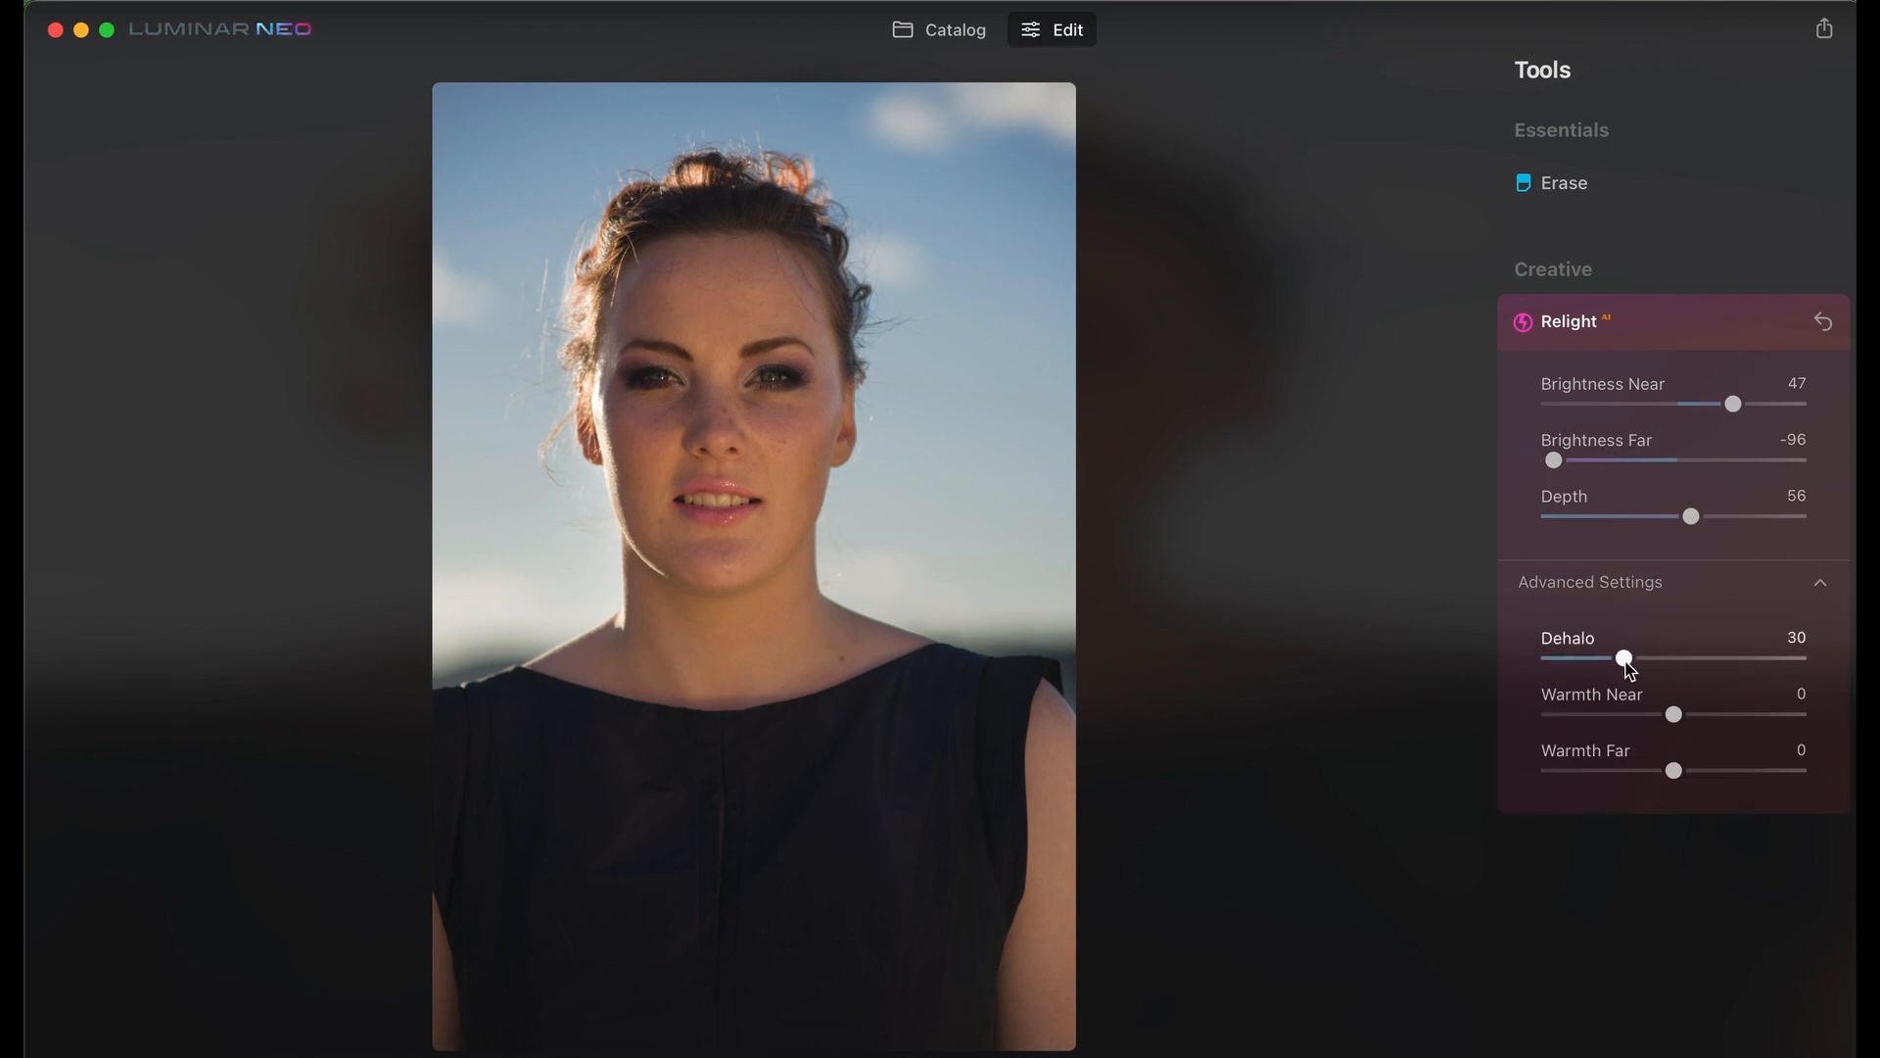
{"action": "left_click_drag", "start_coordinate": [1625, 666], "coordinate": [1709, 668]}
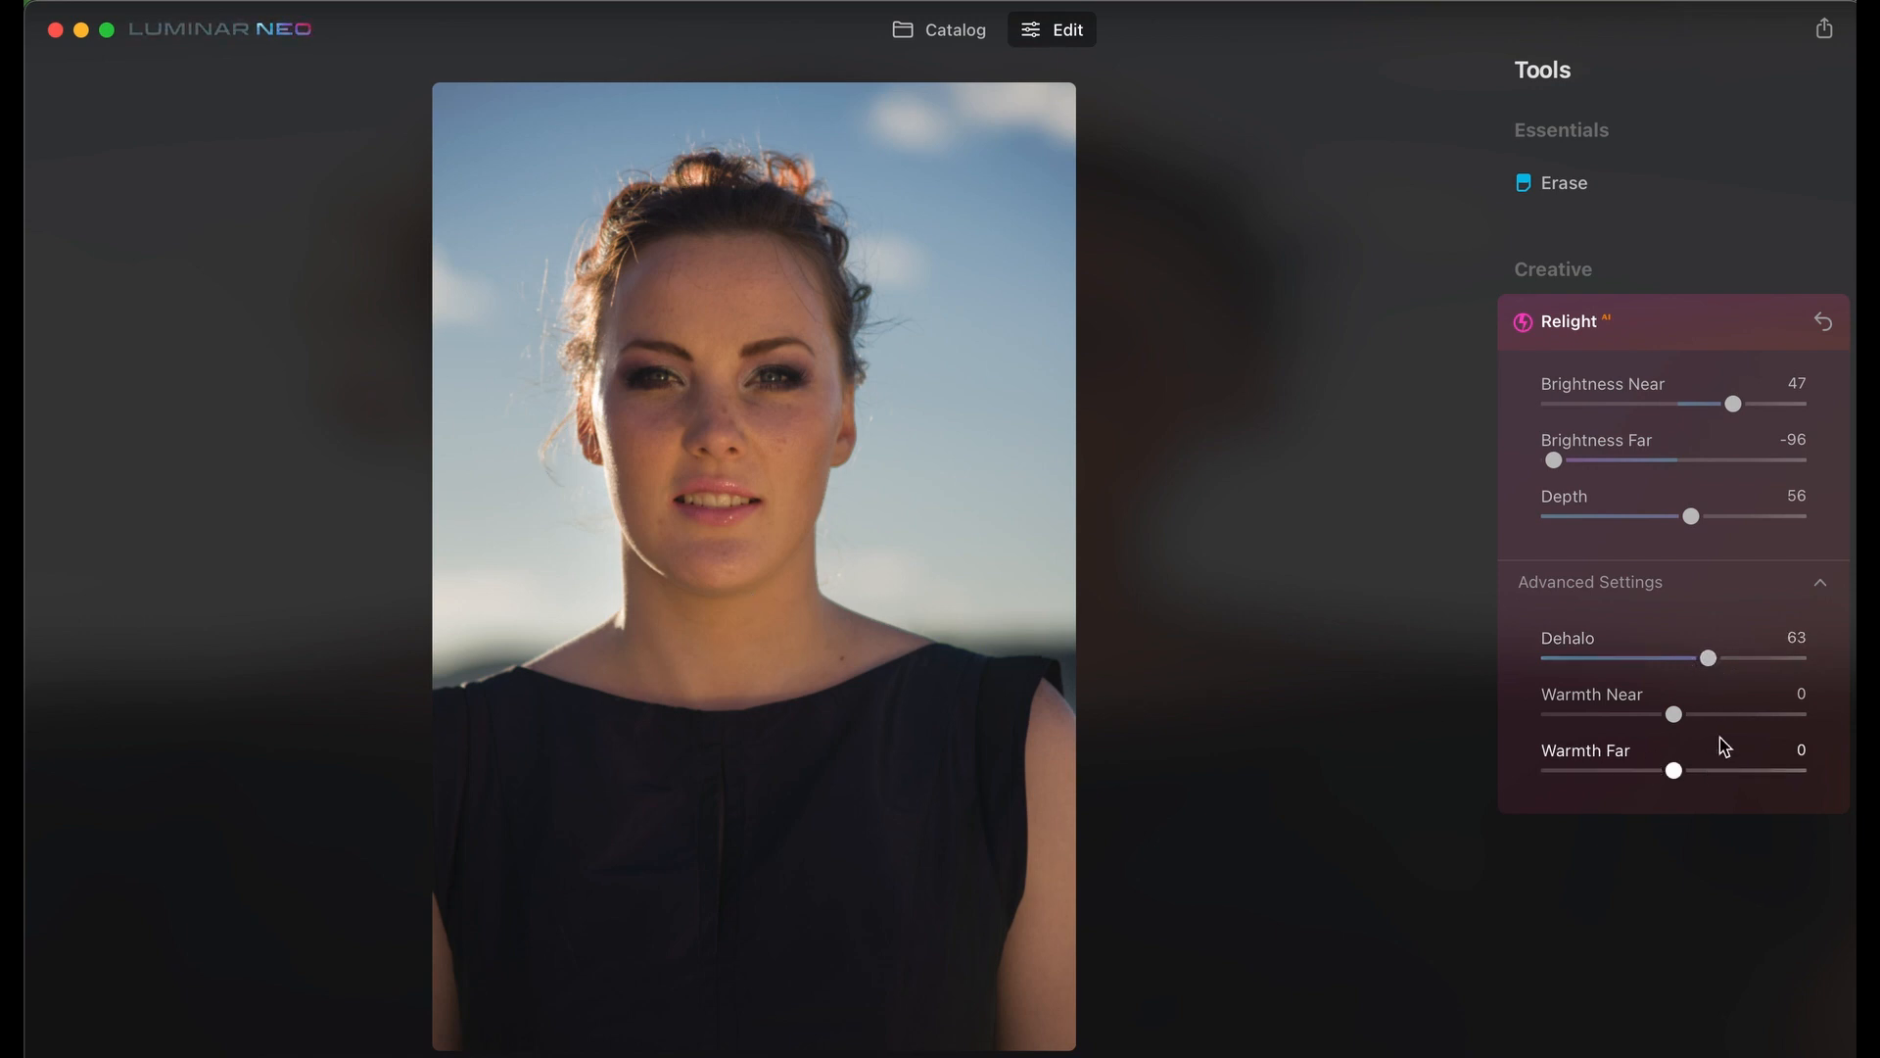
{"action": "left_click_drag", "start_coordinate": [1712, 666], "coordinate": [1755, 670]}
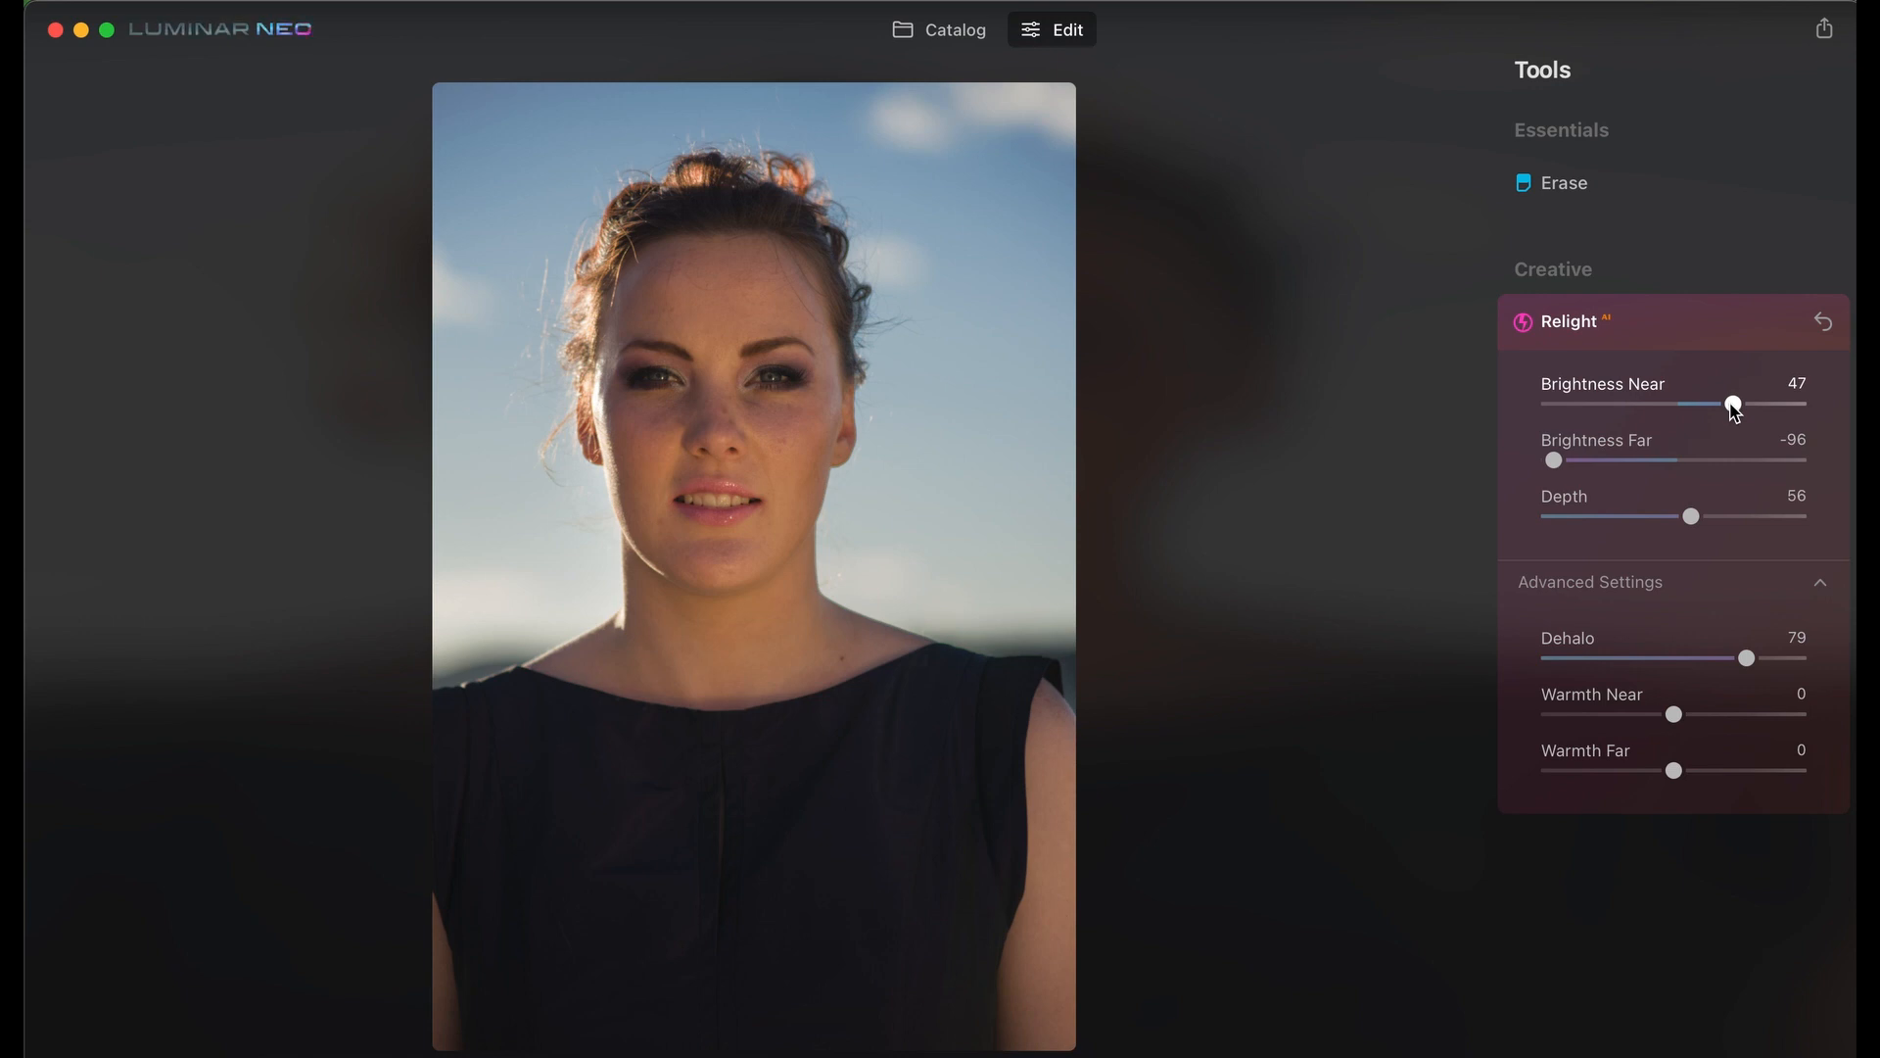
{"action": "left_click_drag", "start_coordinate": [1733, 404], "coordinate": [1748, 404]}
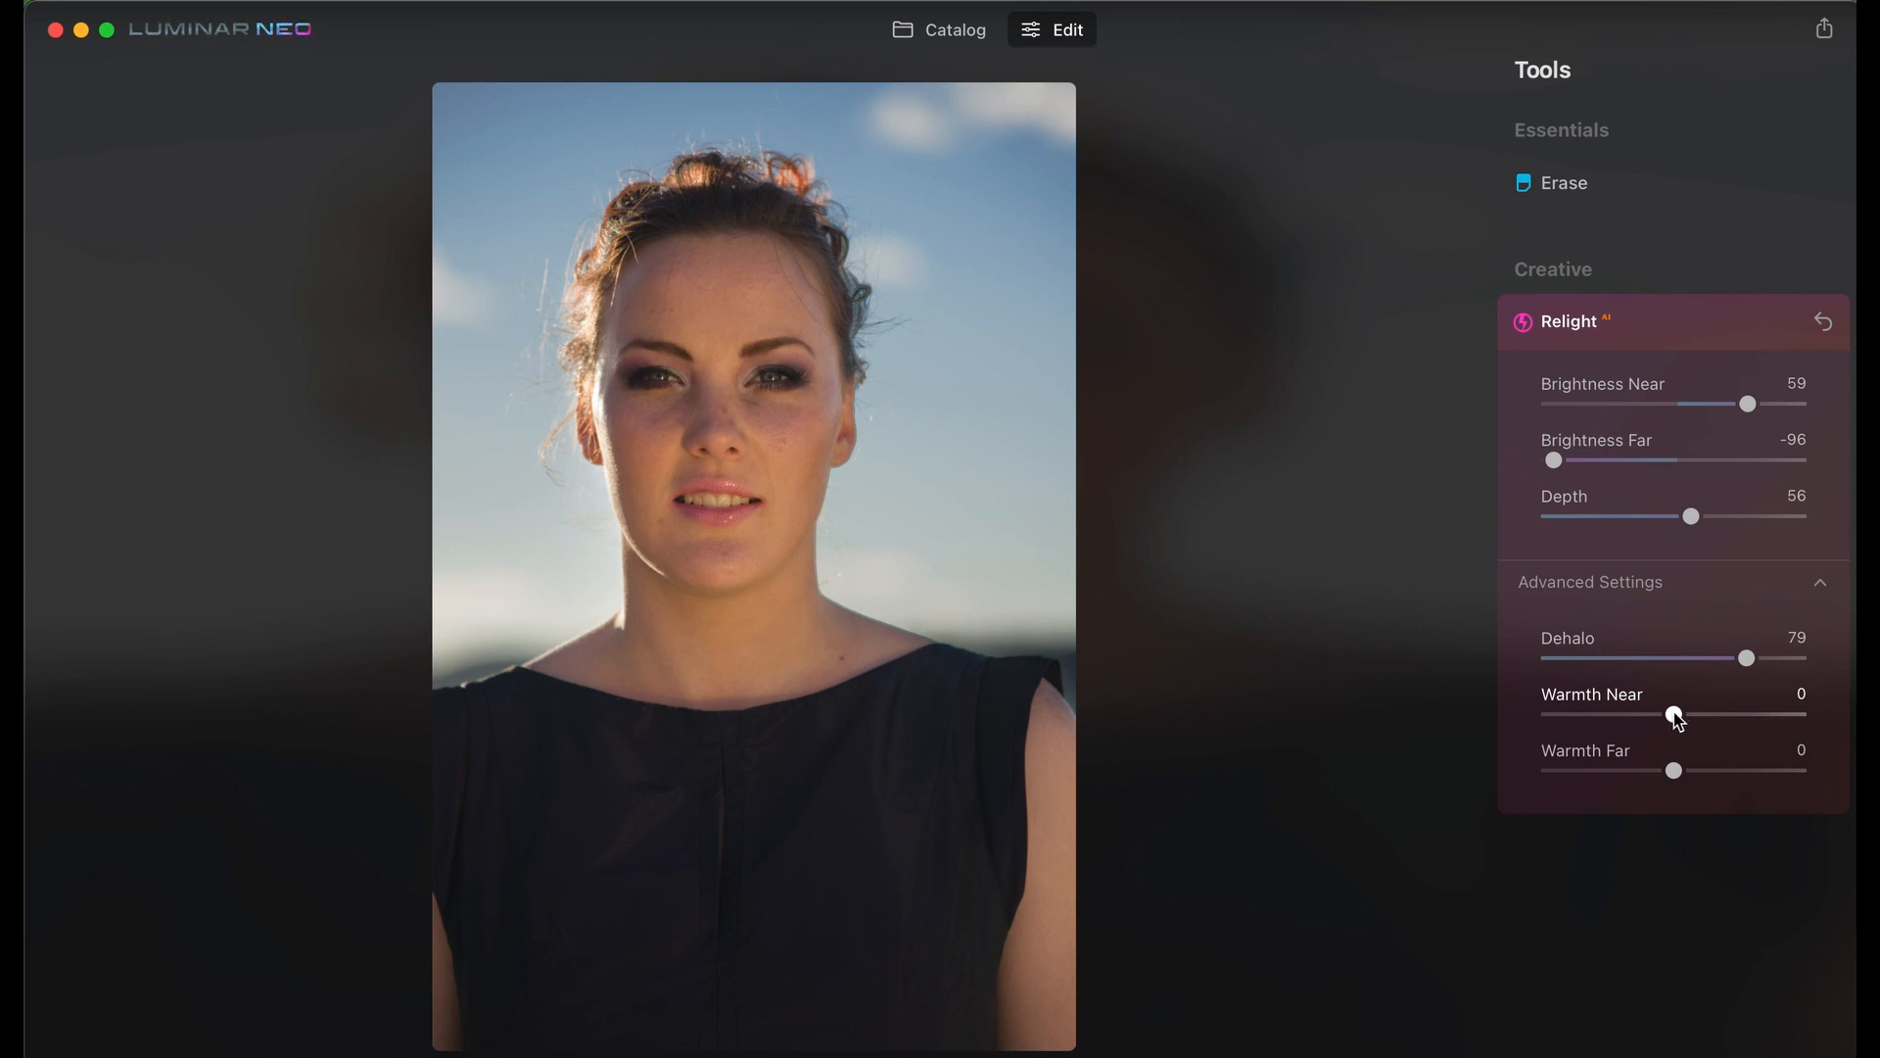
Set Warmth Near to 4 and Warmth Far to -29 on the backlit portrait, and compare it with the original.
{"action": "mouse_move", "coordinate": [1676, 716]}
{"action": "left_mouse_down"}
{"action": "mouse_move", "coordinate": [1802, 725]}
{"action": "mouse_move", "coordinate": [1661, 725]}
{"action": "mouse_move", "coordinate": [1684, 723]}
{"action": "left_mouse_up"}
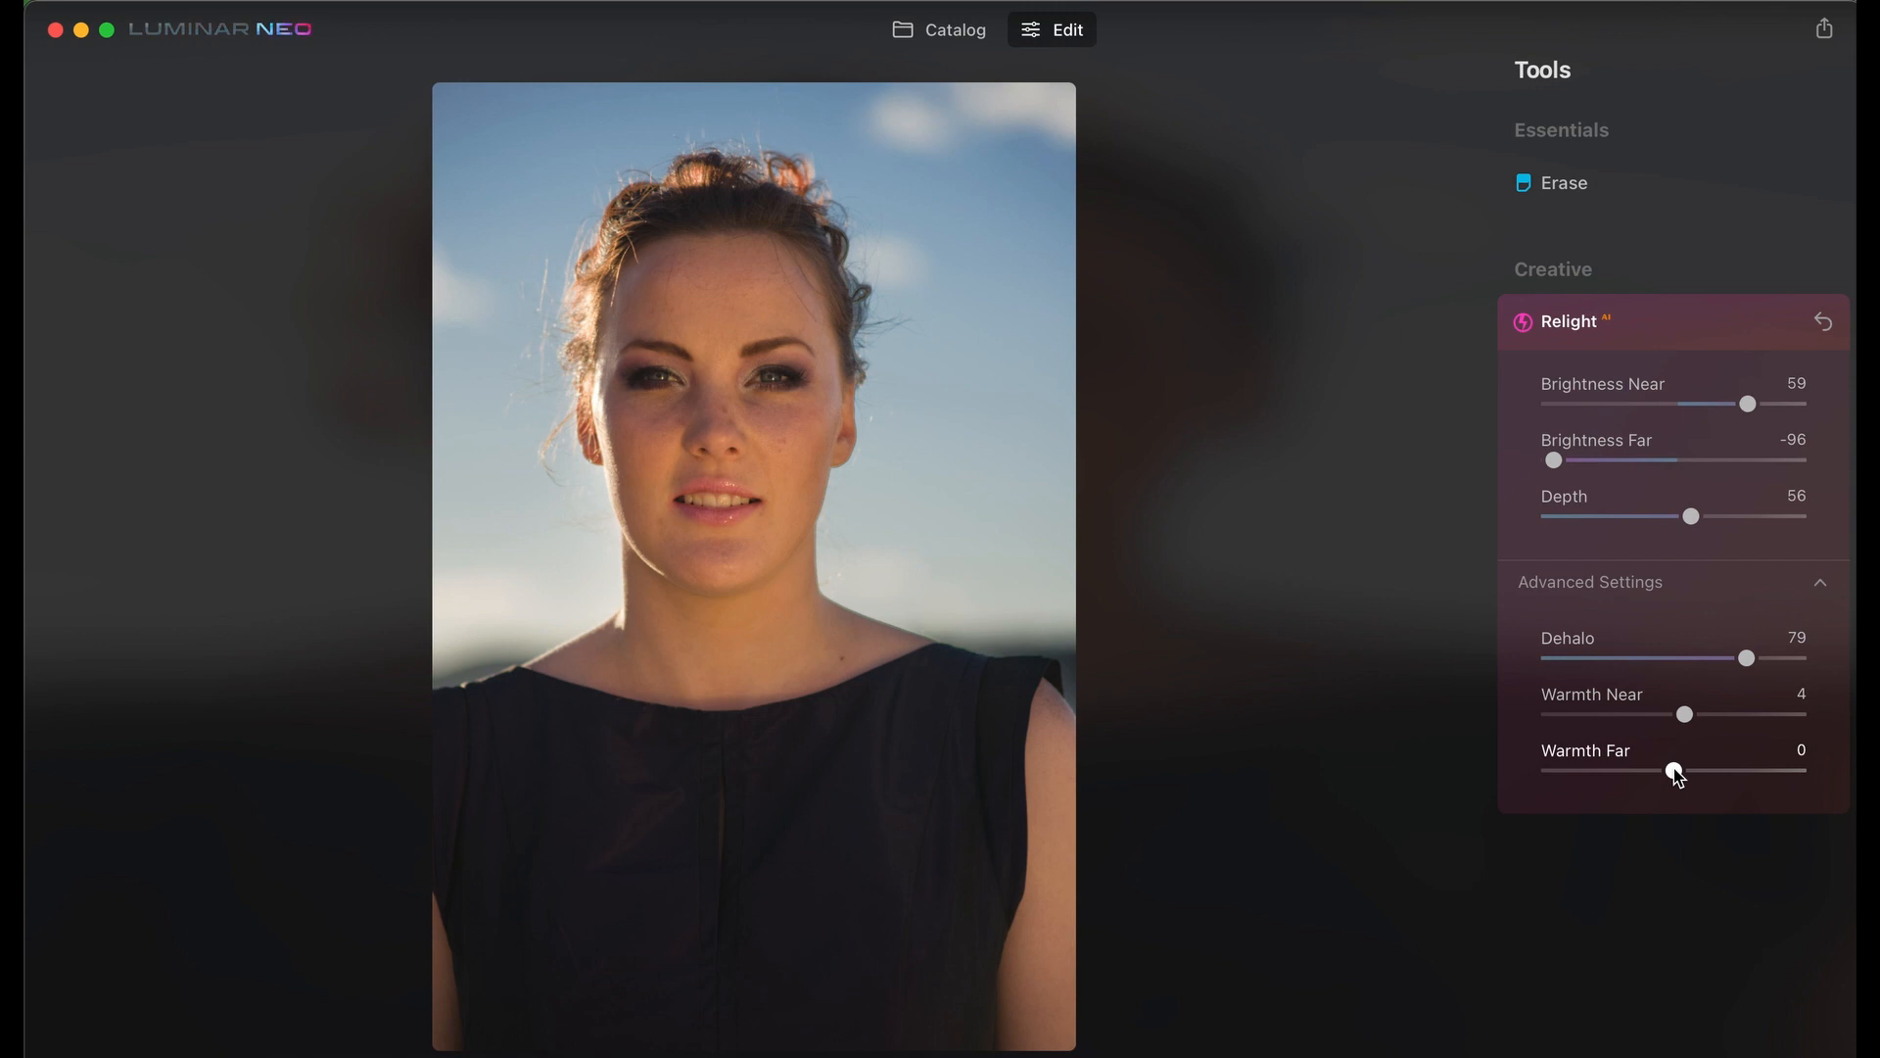
{"action": "left_click_drag", "start_coordinate": [1677, 776], "coordinate": [1602, 775]}
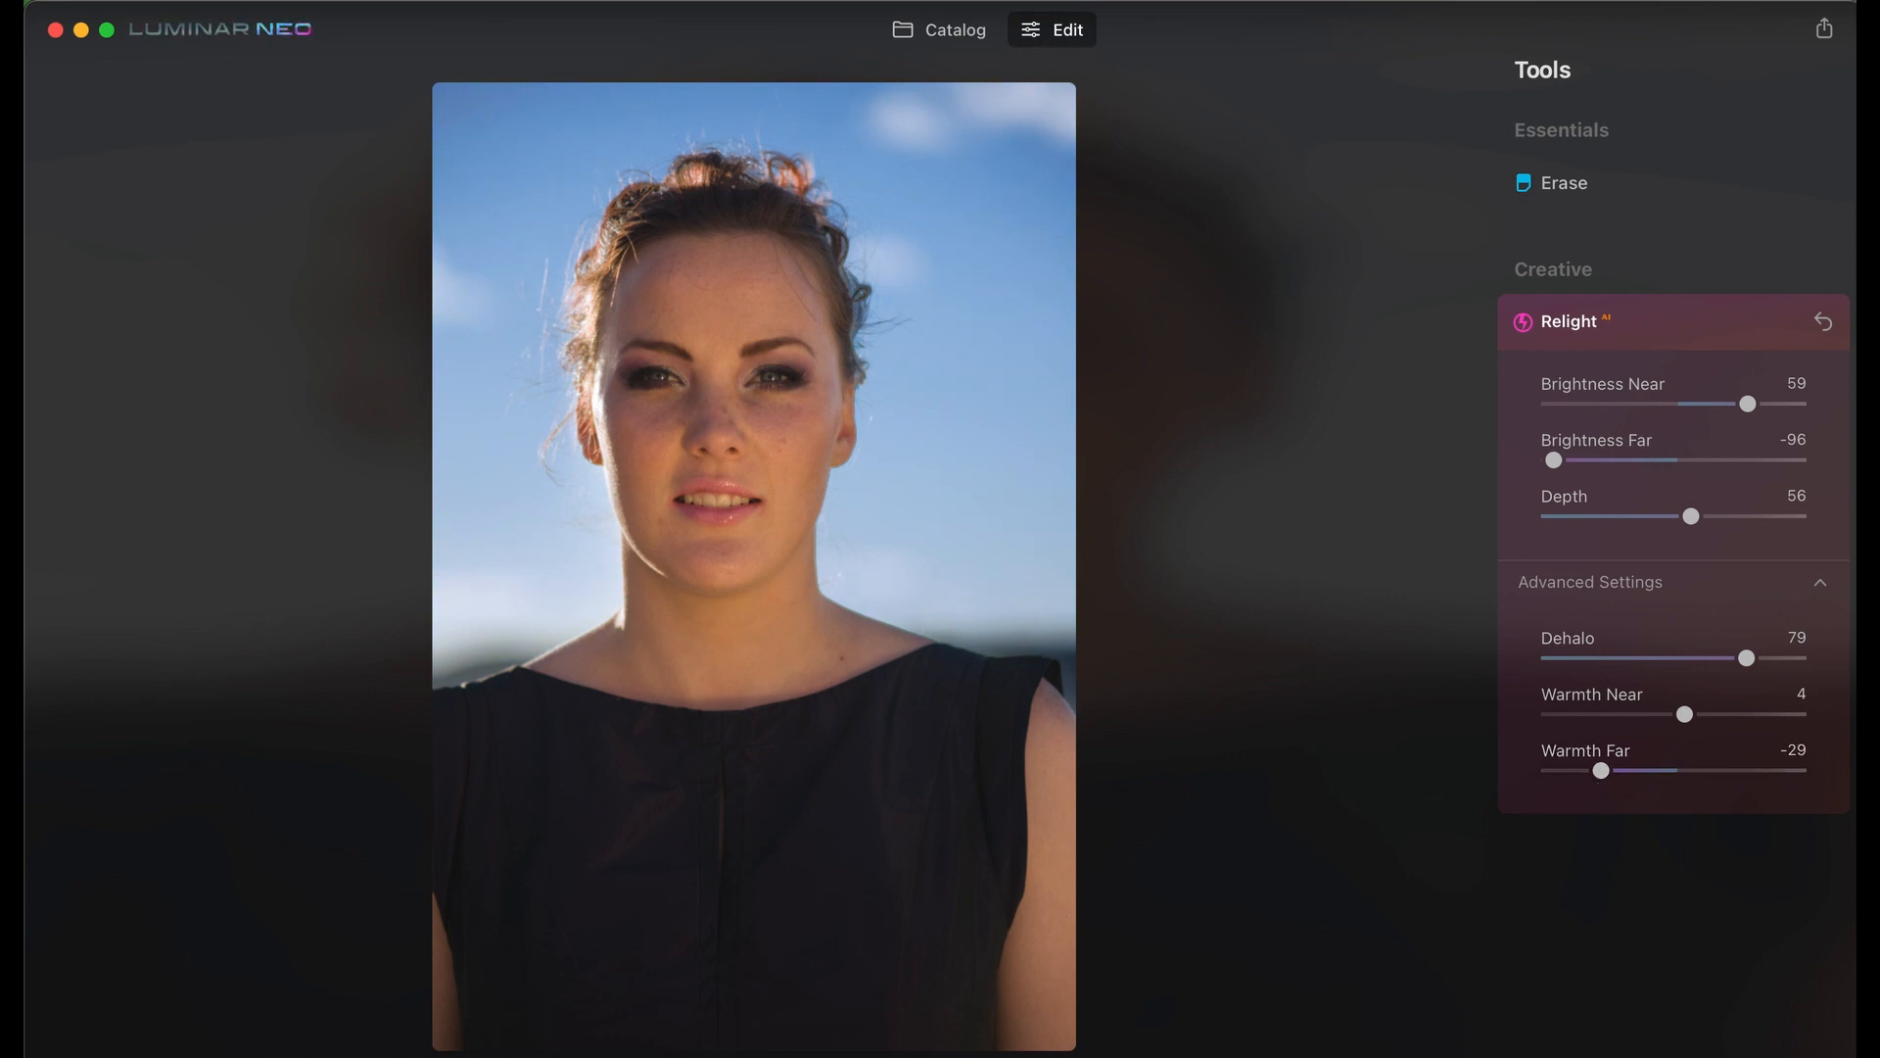
{"action": "key", "text": "backslash"}
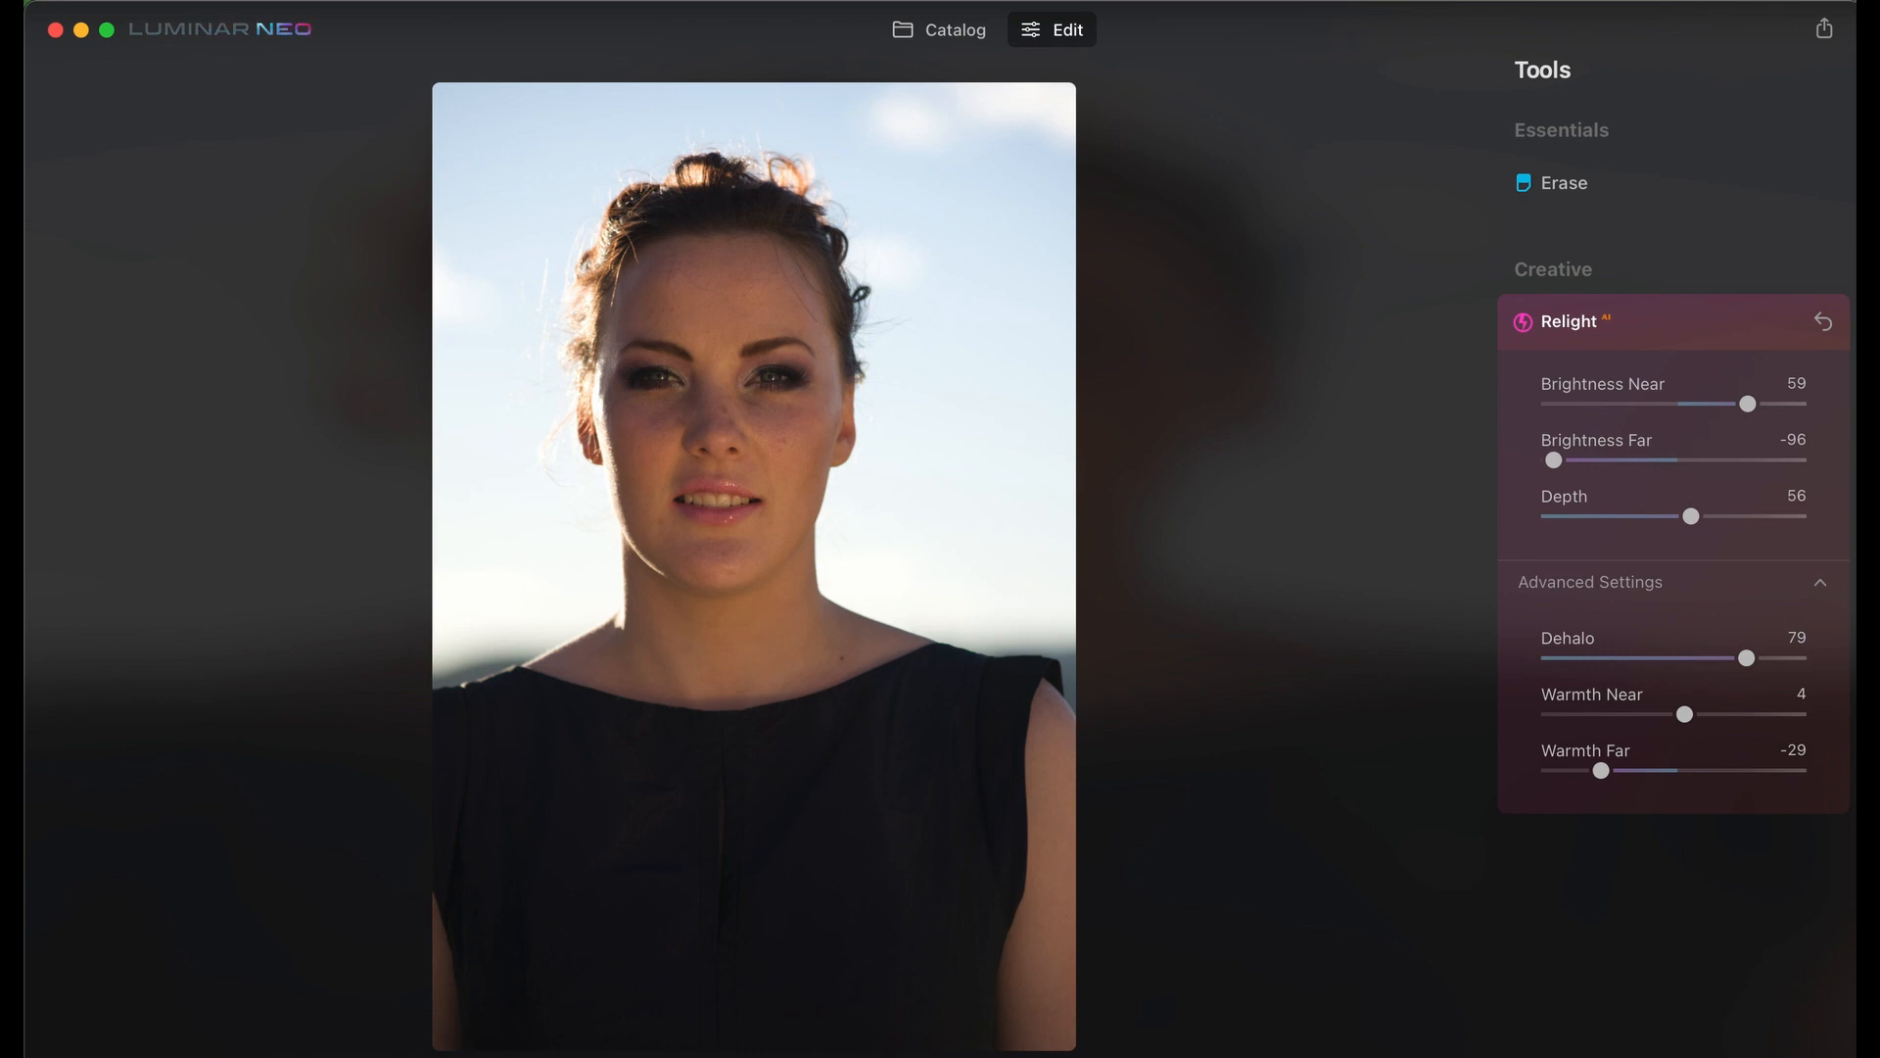
{"action": "key", "text": "backslash"}
{"action": "key", "text": "backslash"}
{"action": "key", "text": "backslash"}
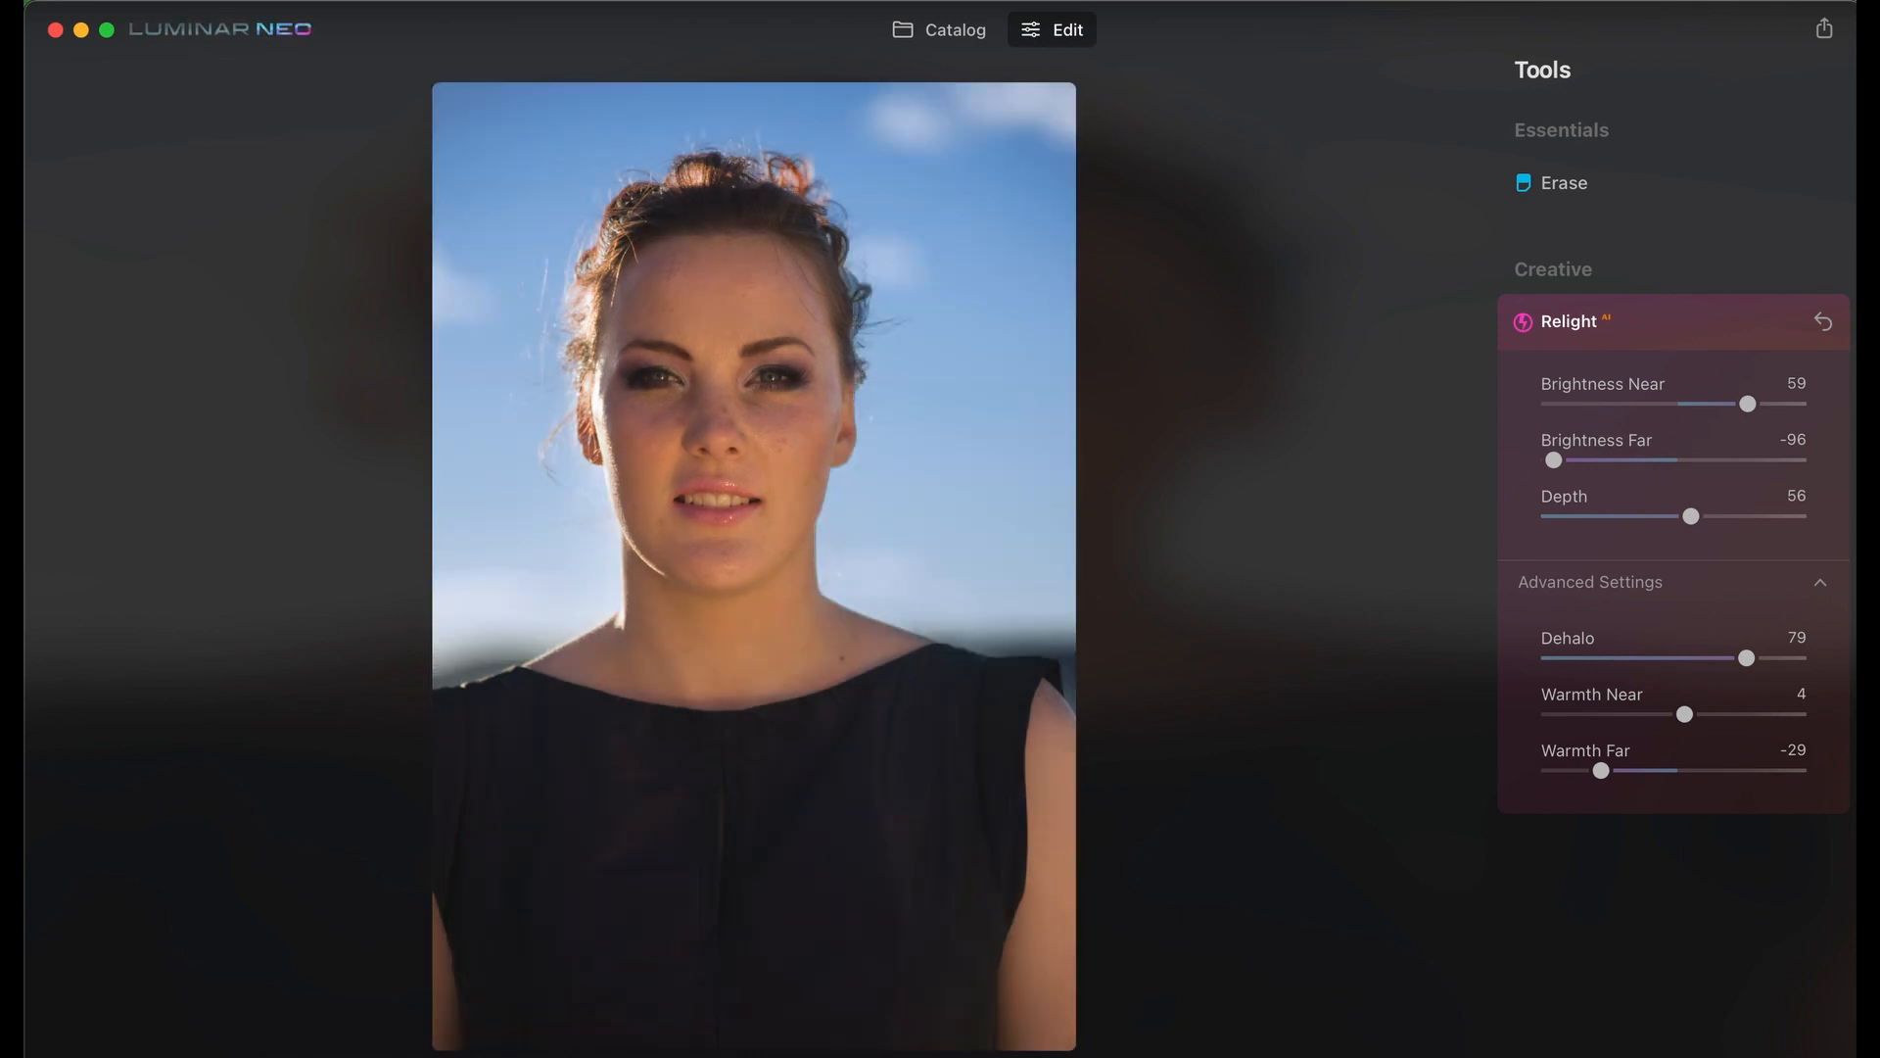
{"action": "key", "text": "backslash"}
{"action": "key", "text": "backslash"}
Open the studio portrait 06.dng of the woman beside the chair for editing with the Relight tool.
{"action": "left_click", "coordinate": [942, 33]}
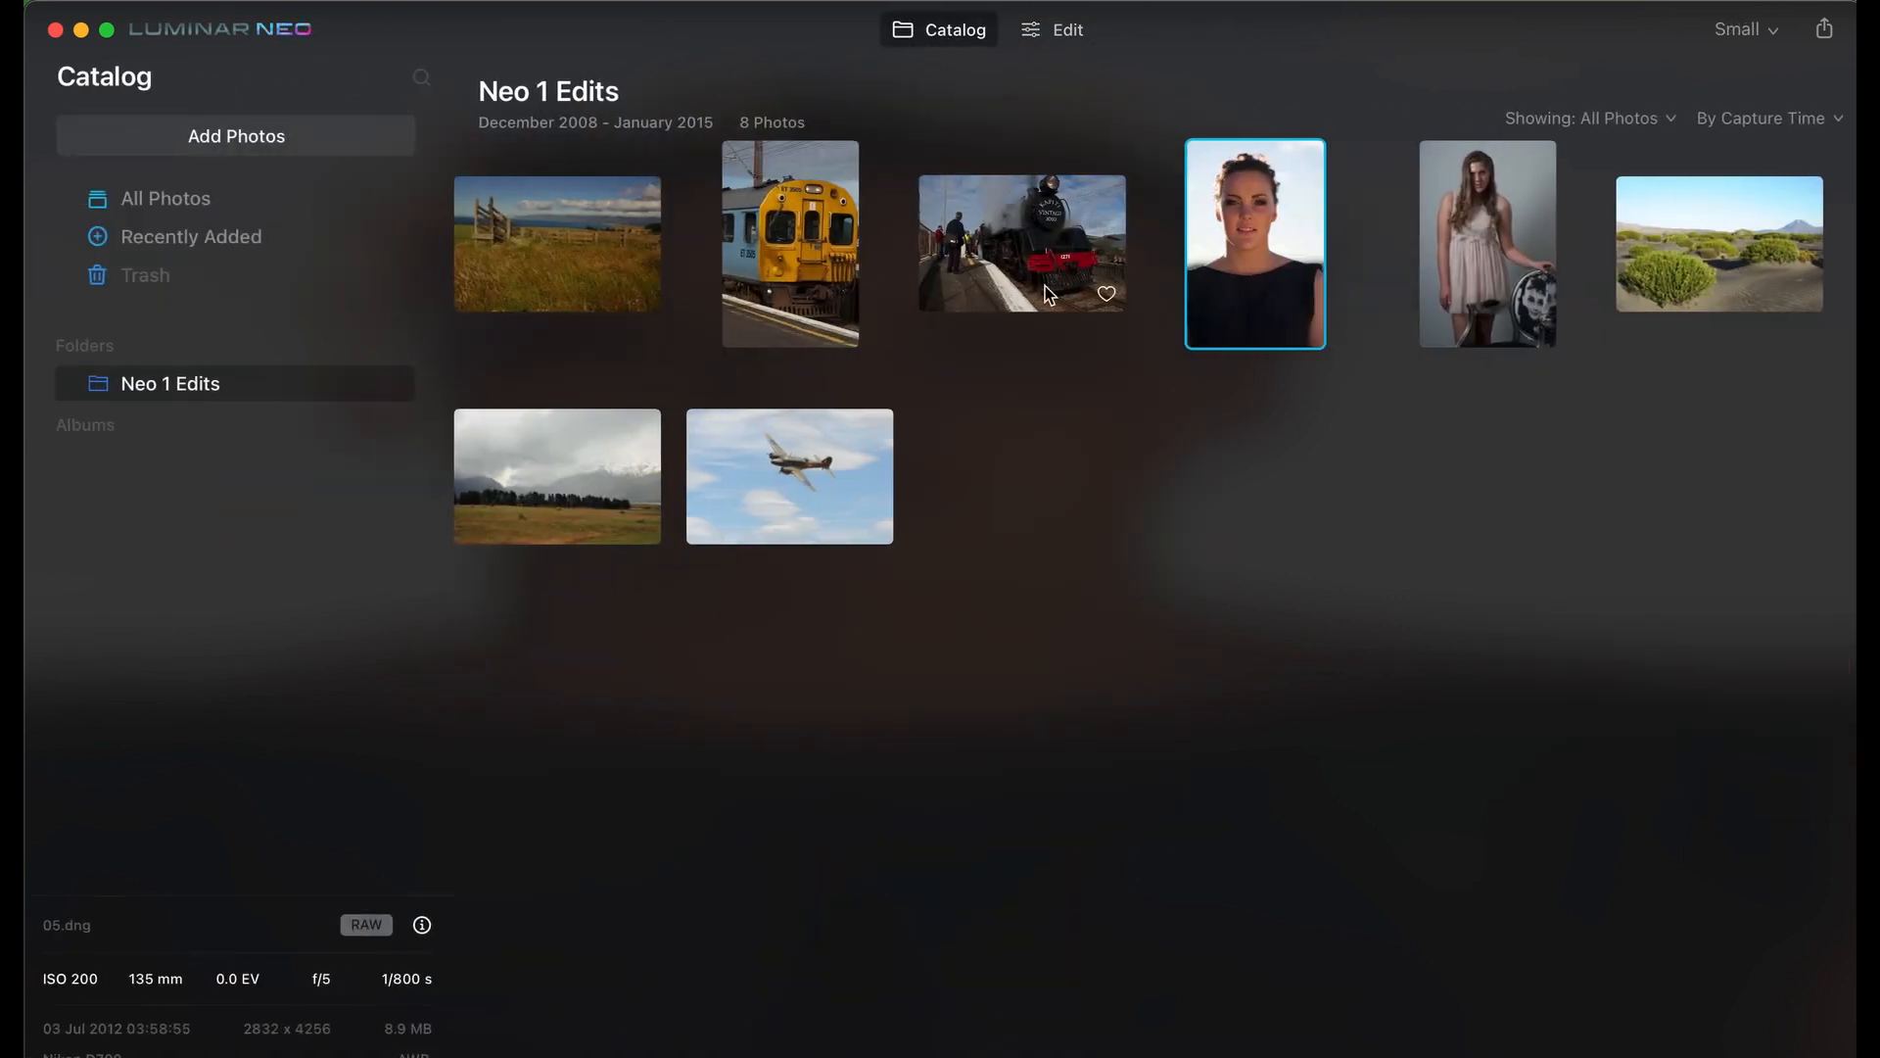
{"action": "left_click", "coordinate": [1461, 226]}
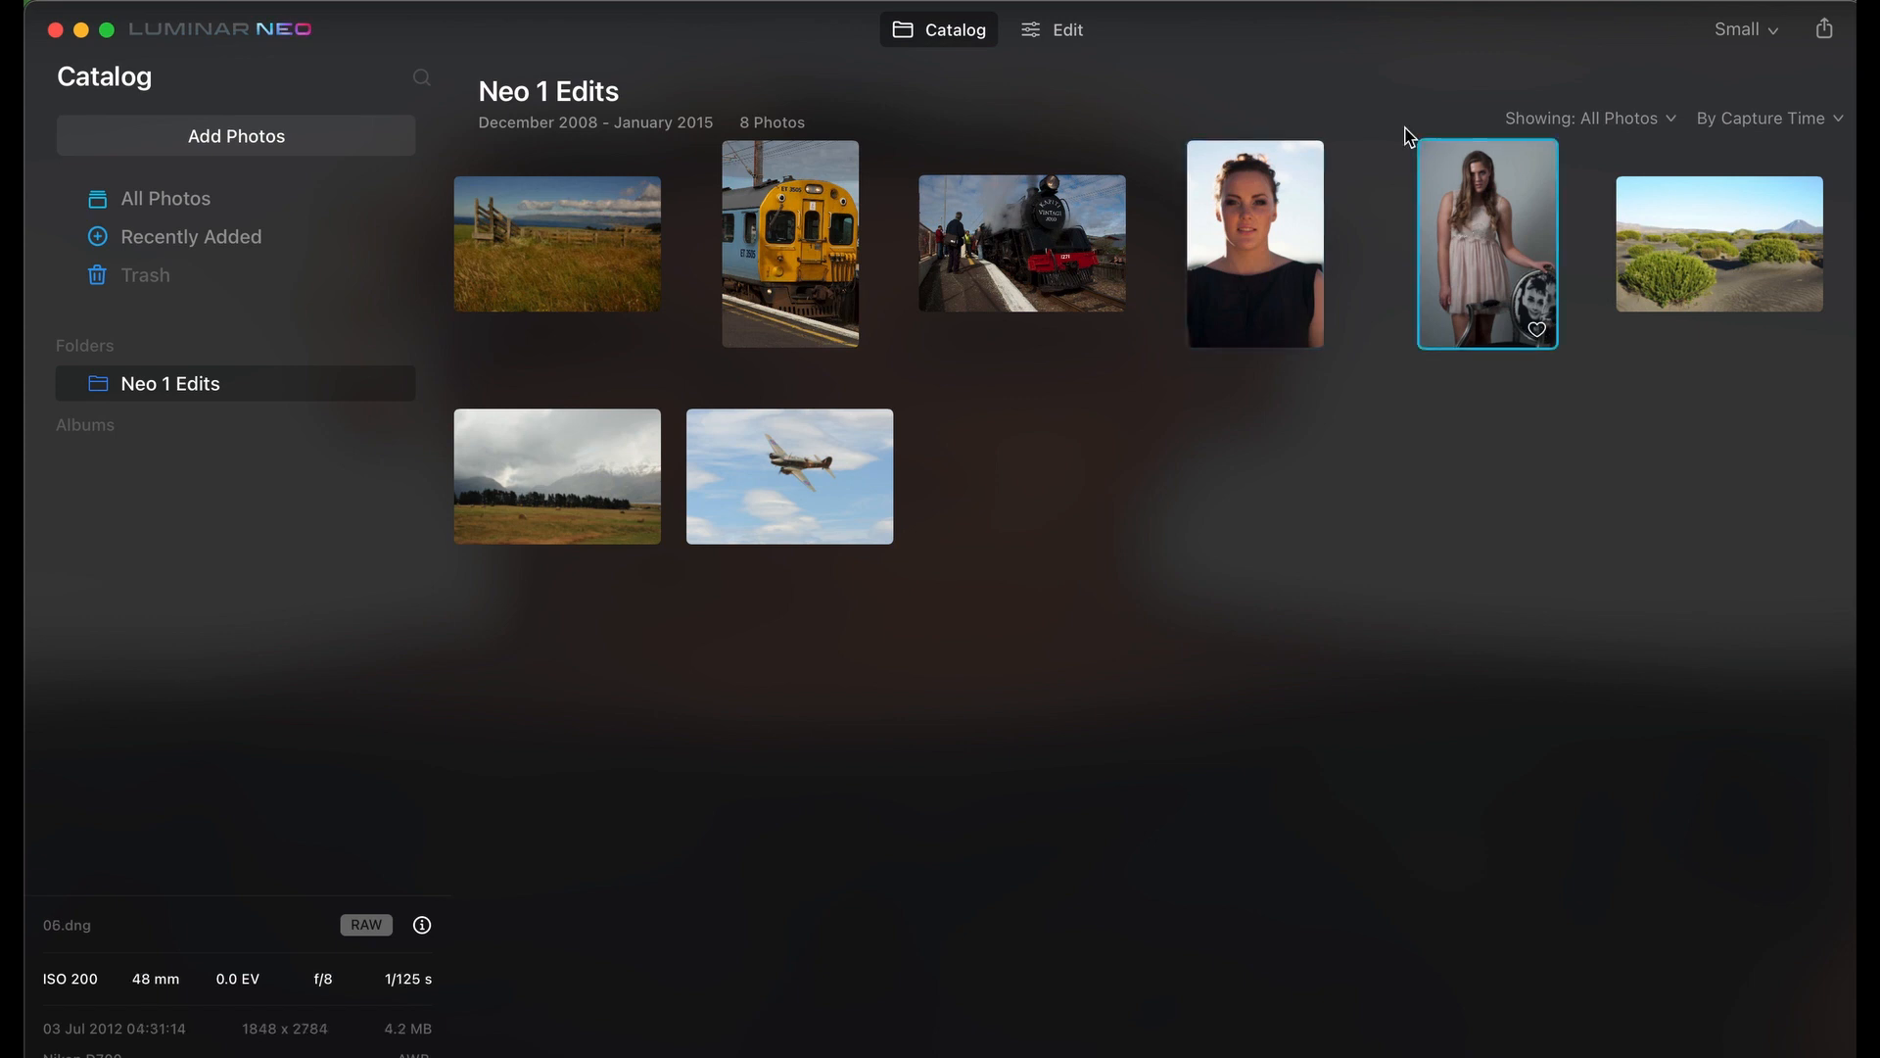
{"action": "left_click", "coordinate": [1069, 31]}
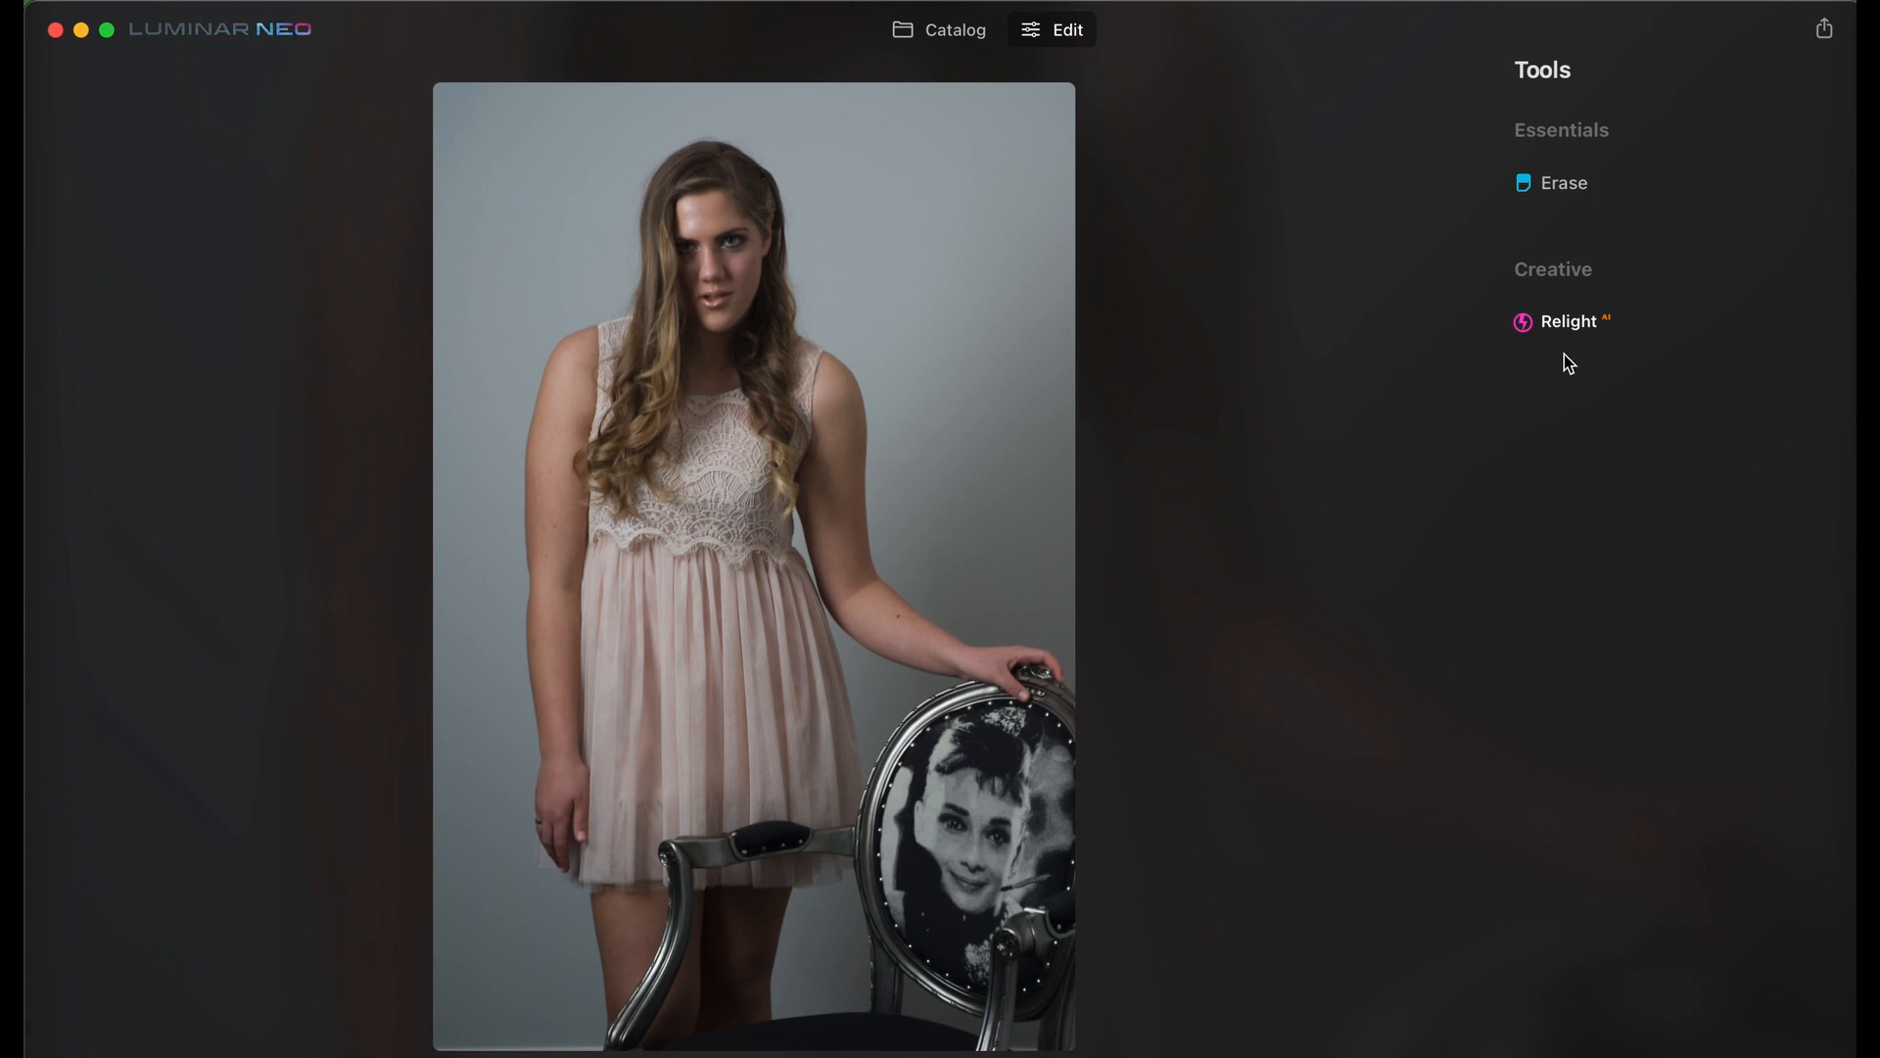
{"action": "left_click", "coordinate": [1568, 323]}
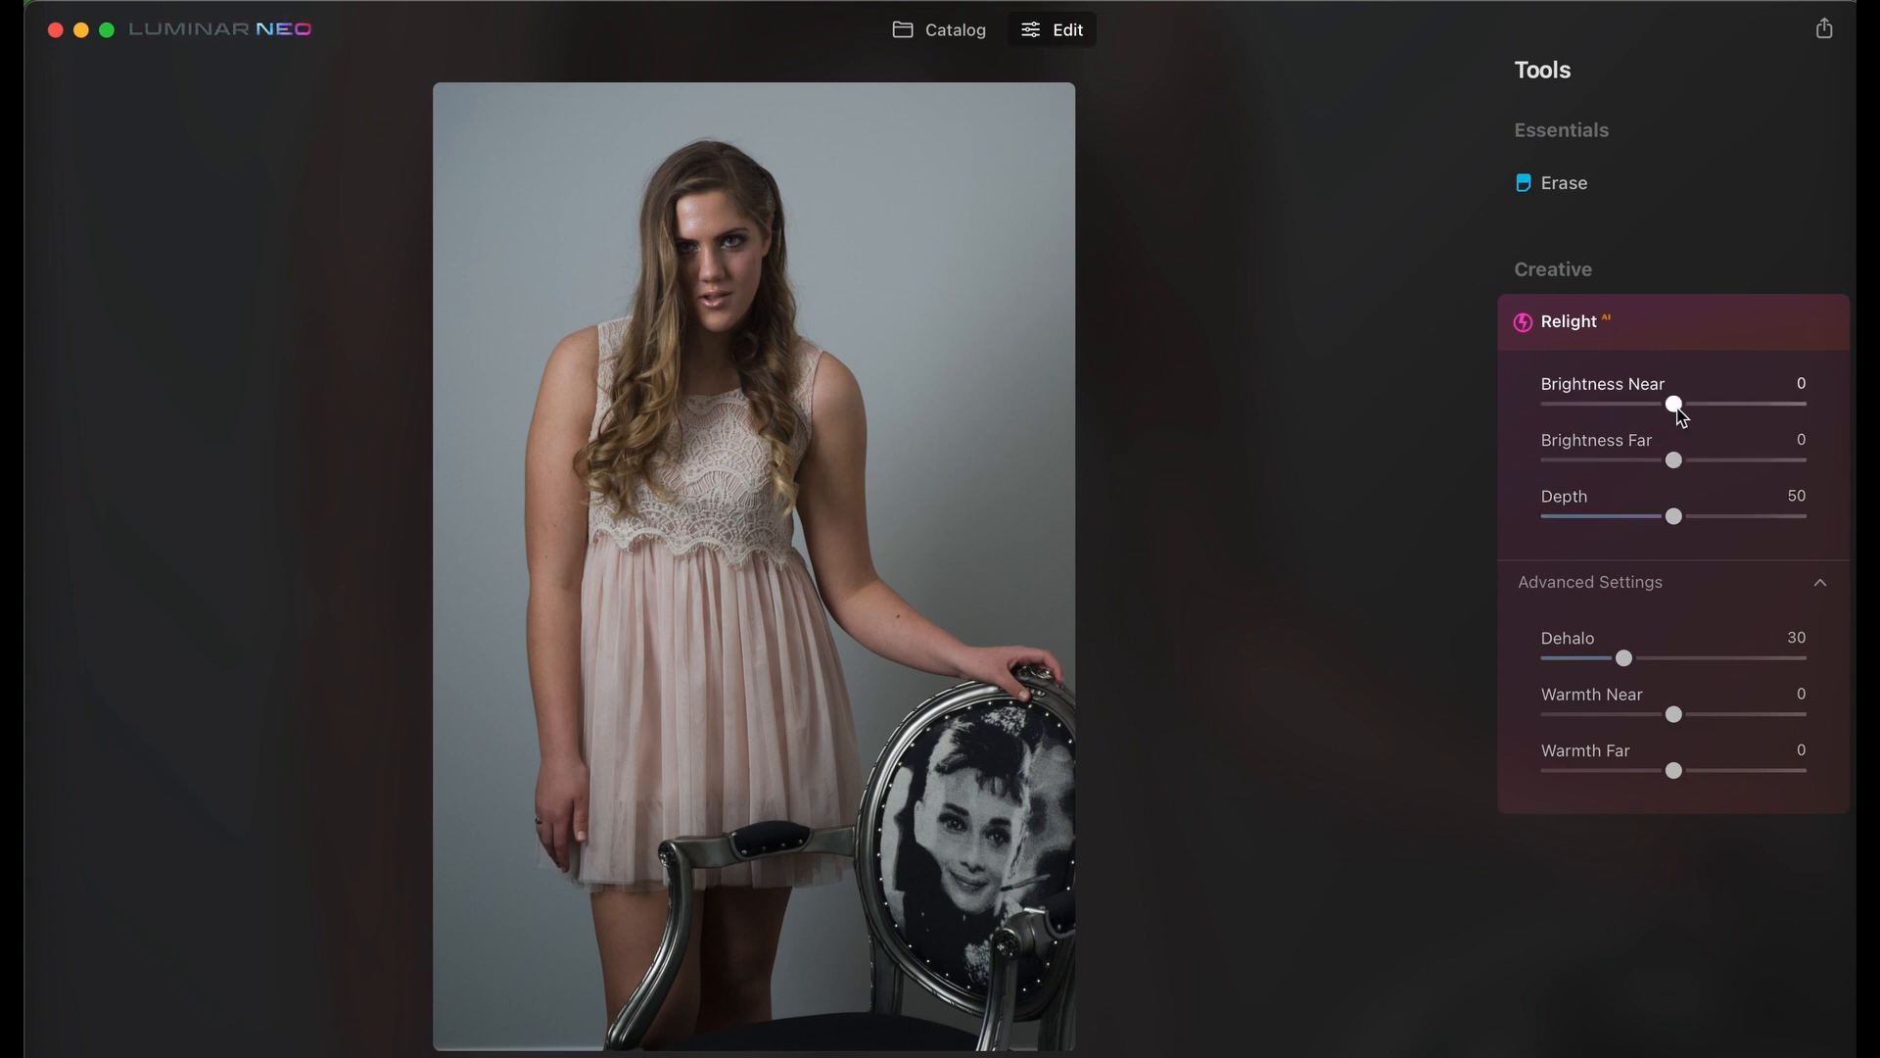
Relight the studio portrait with Brightness Near at 63, Brightness Far at 45, Warmth Near at 4 and Warmth Far at -36.
{"action": "left_click_drag", "start_coordinate": [1675, 406], "coordinate": [1766, 411]}
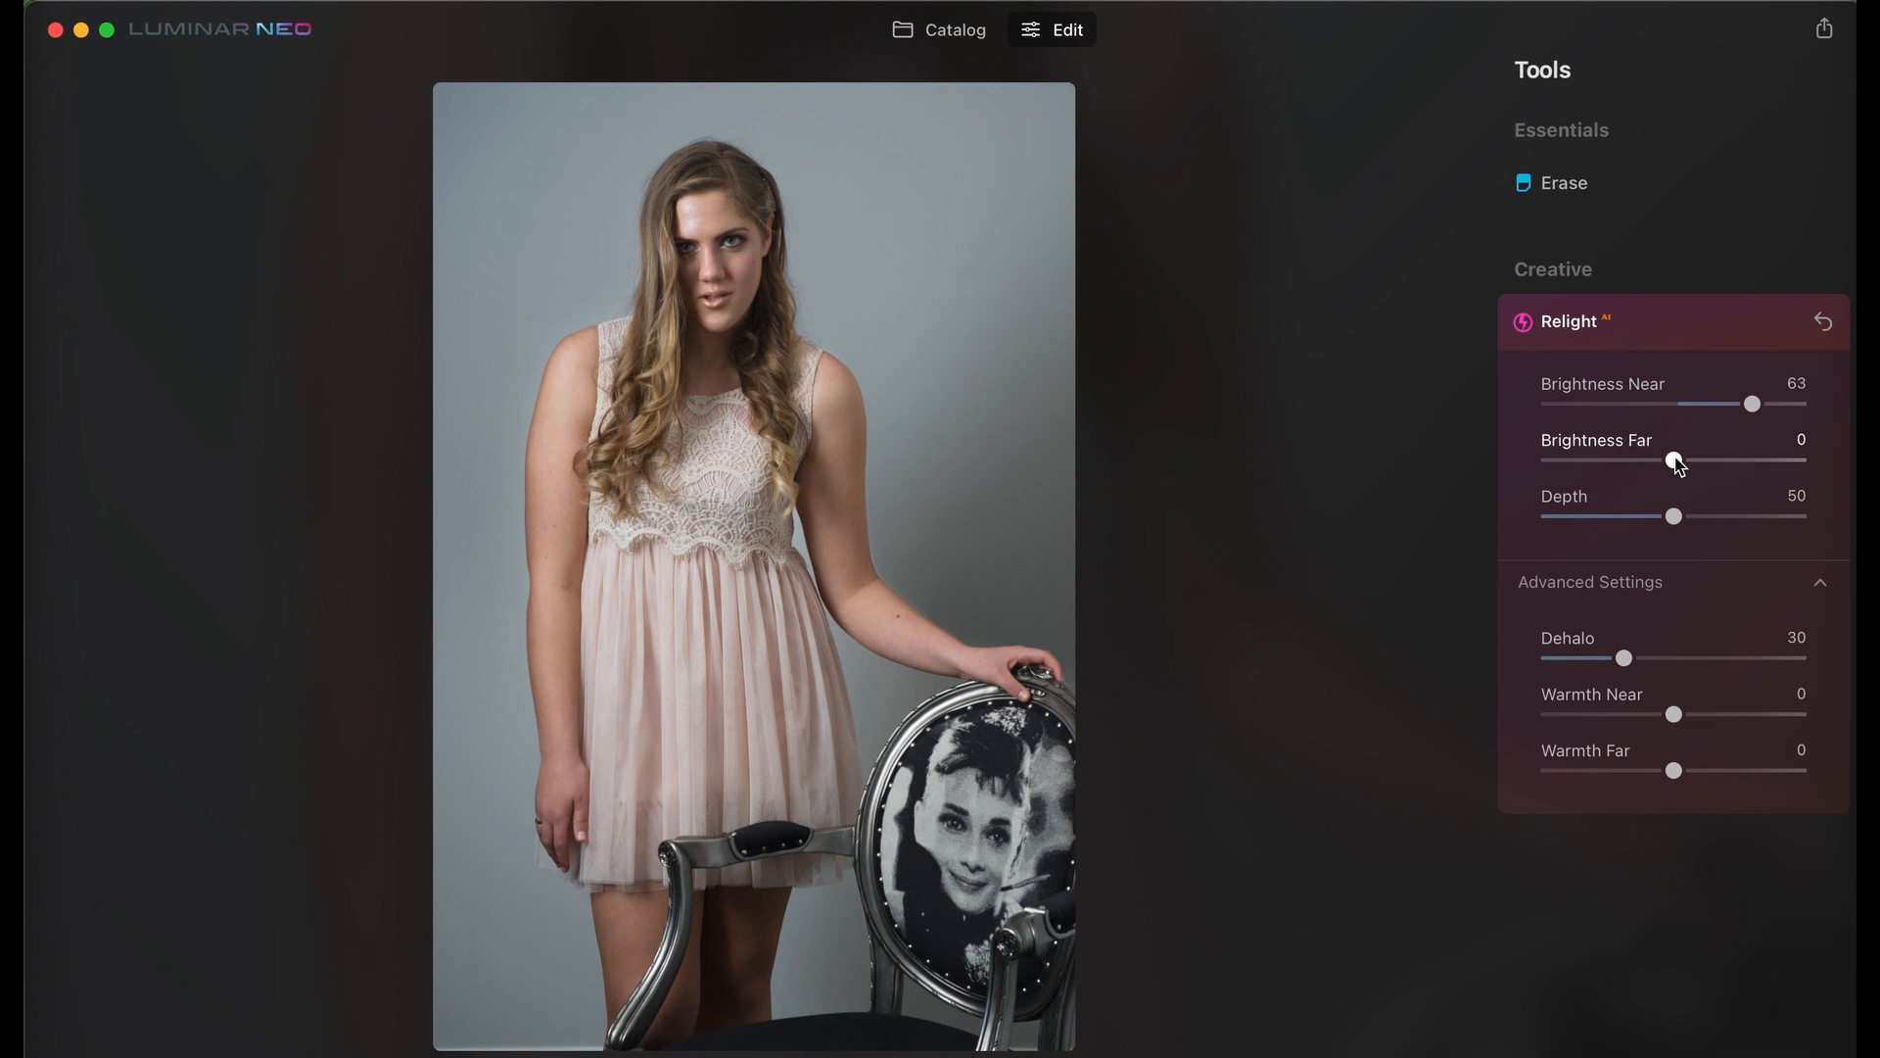
{"action": "left_click_drag", "start_coordinate": [1678, 466], "coordinate": [1741, 466]}
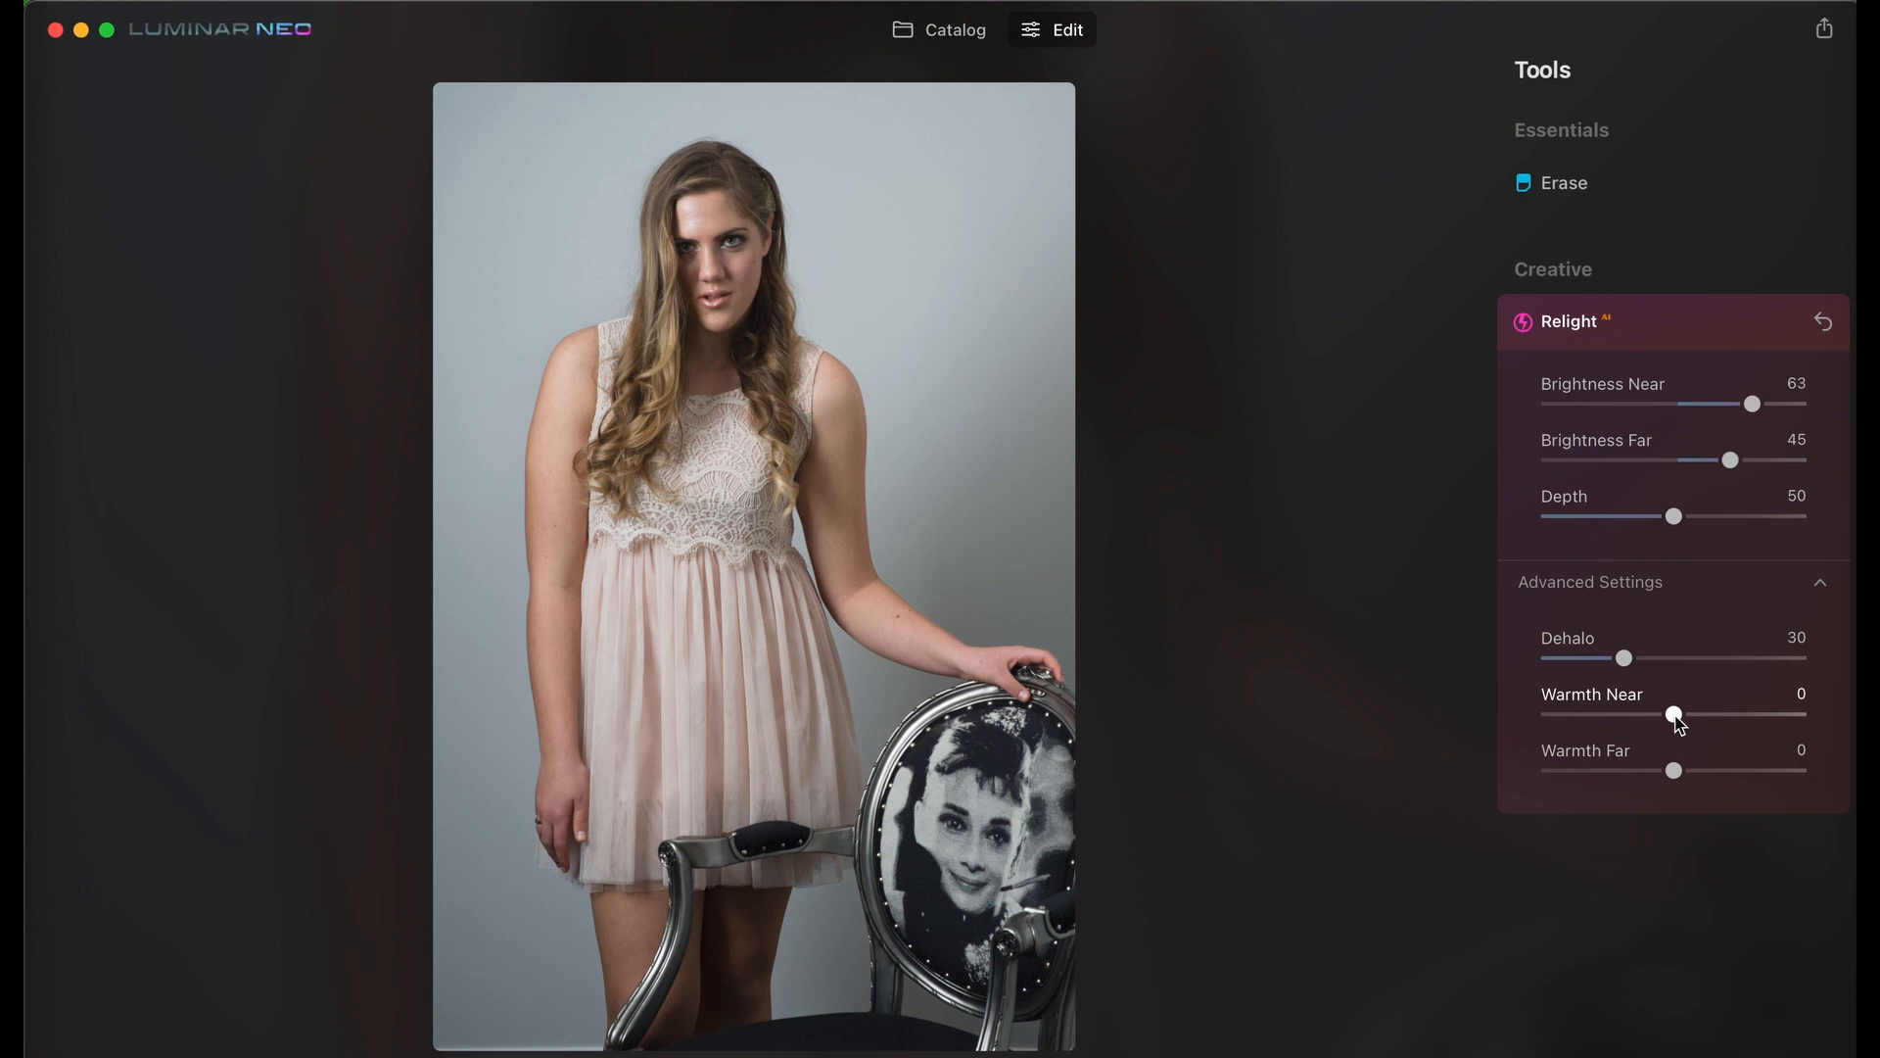
{"action": "left_click_drag", "start_coordinate": [1678, 716], "coordinate": [1688, 718]}
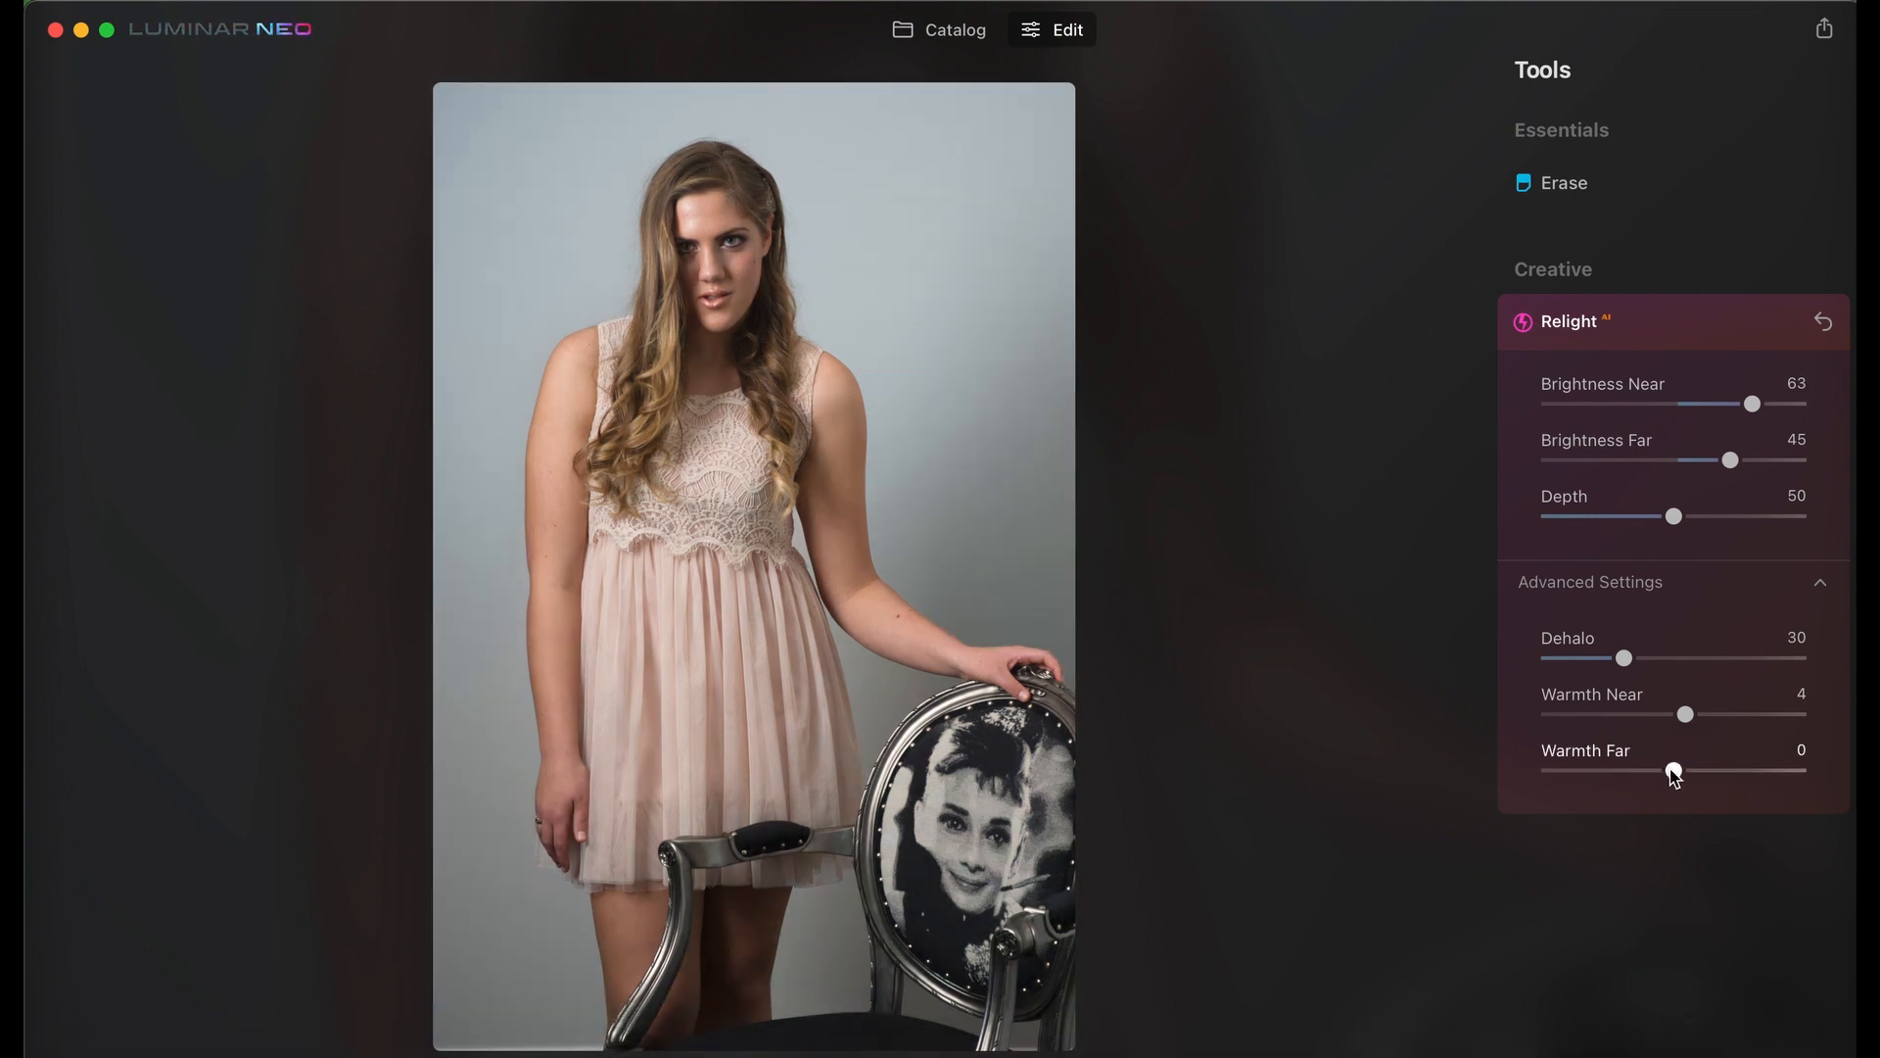
{"action": "left_click_drag", "start_coordinate": [1676, 778], "coordinate": [1574, 798]}
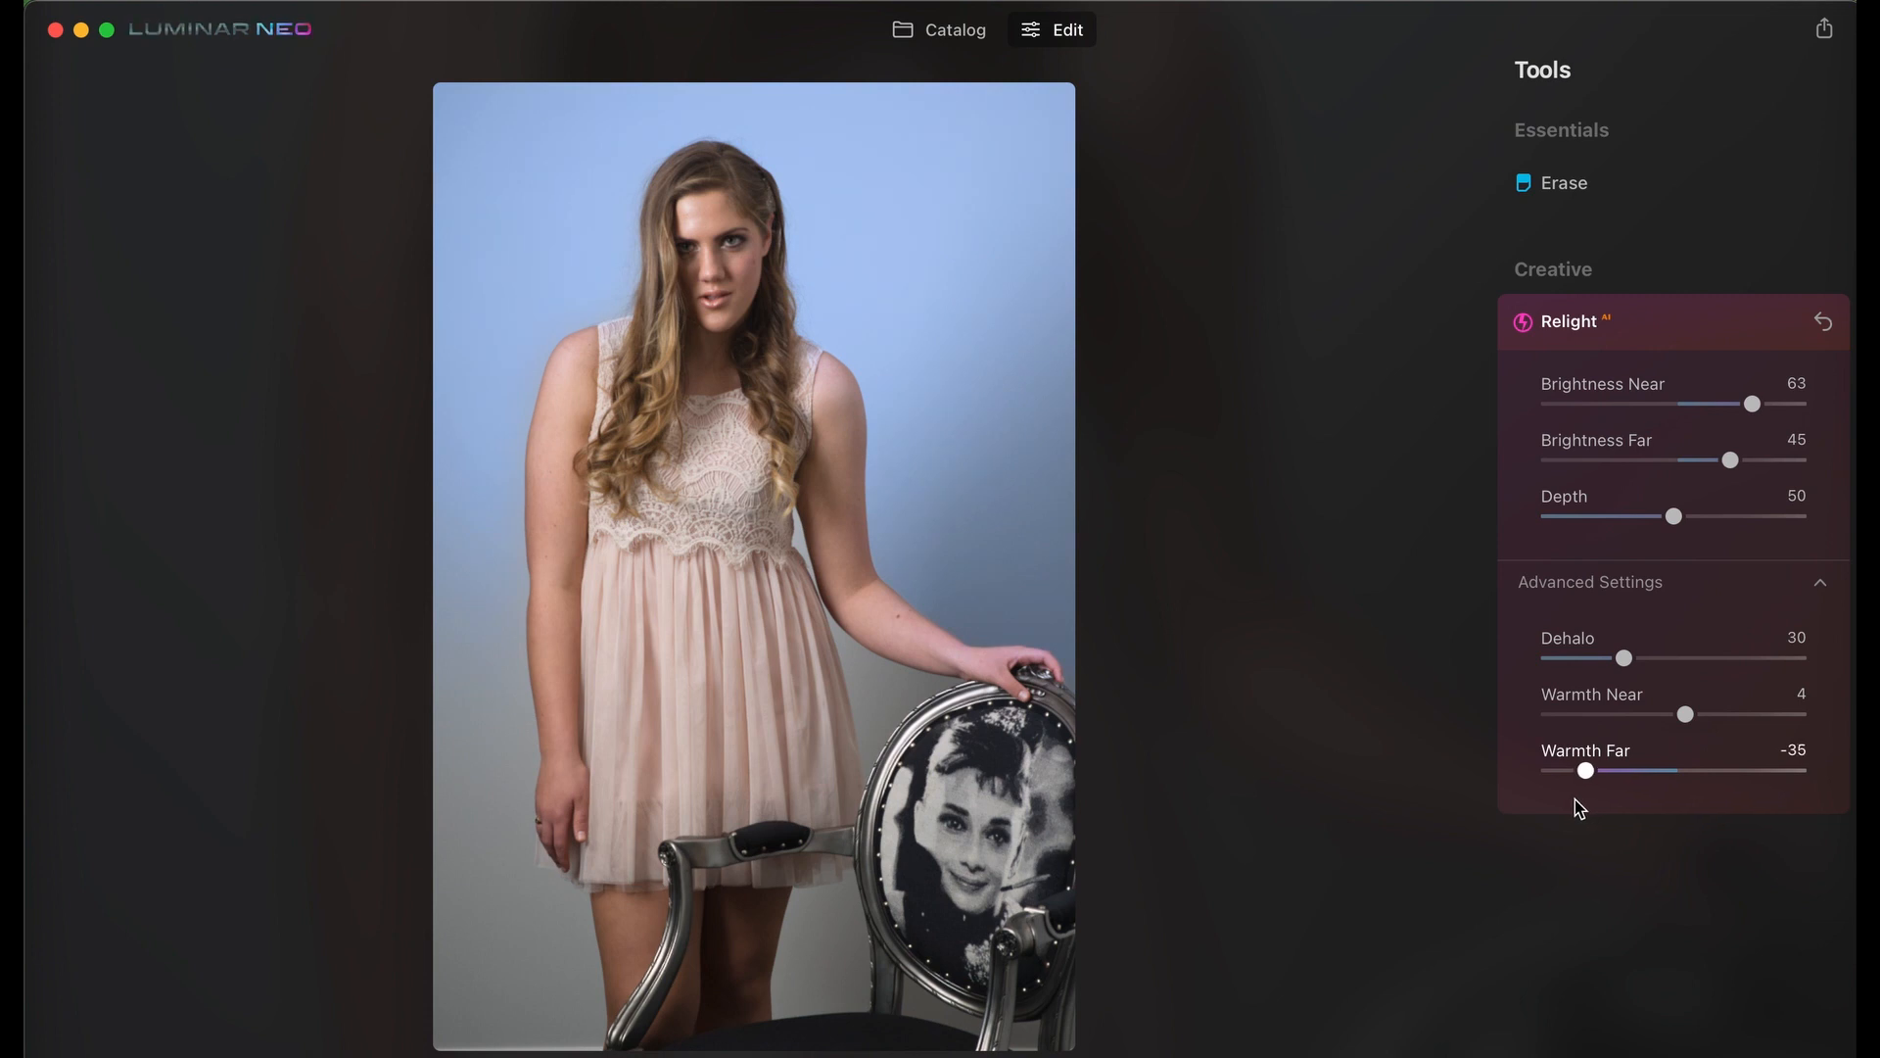
{"action": "left_click_drag", "start_coordinate": [1575, 799], "coordinate": [1574, 799]}
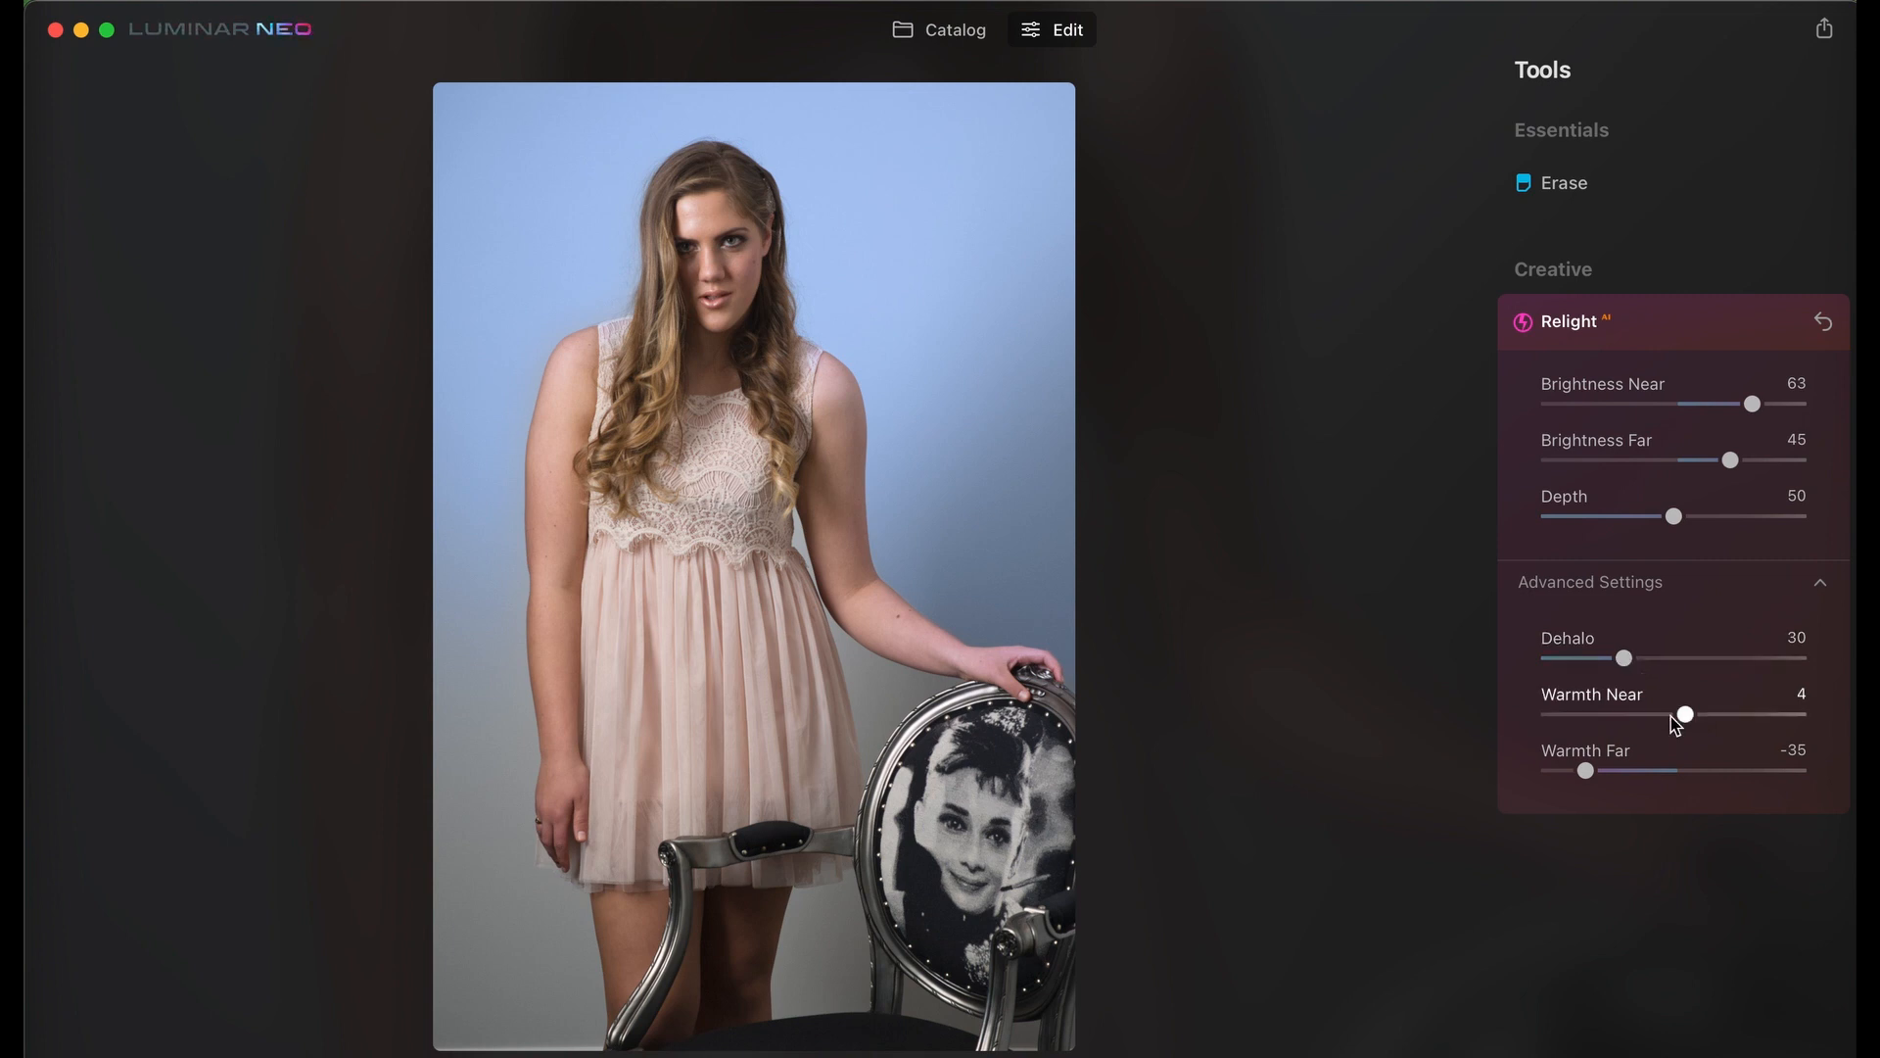
{"action": "left_click_drag", "start_coordinate": [1587, 772], "coordinate": [1582, 771]}
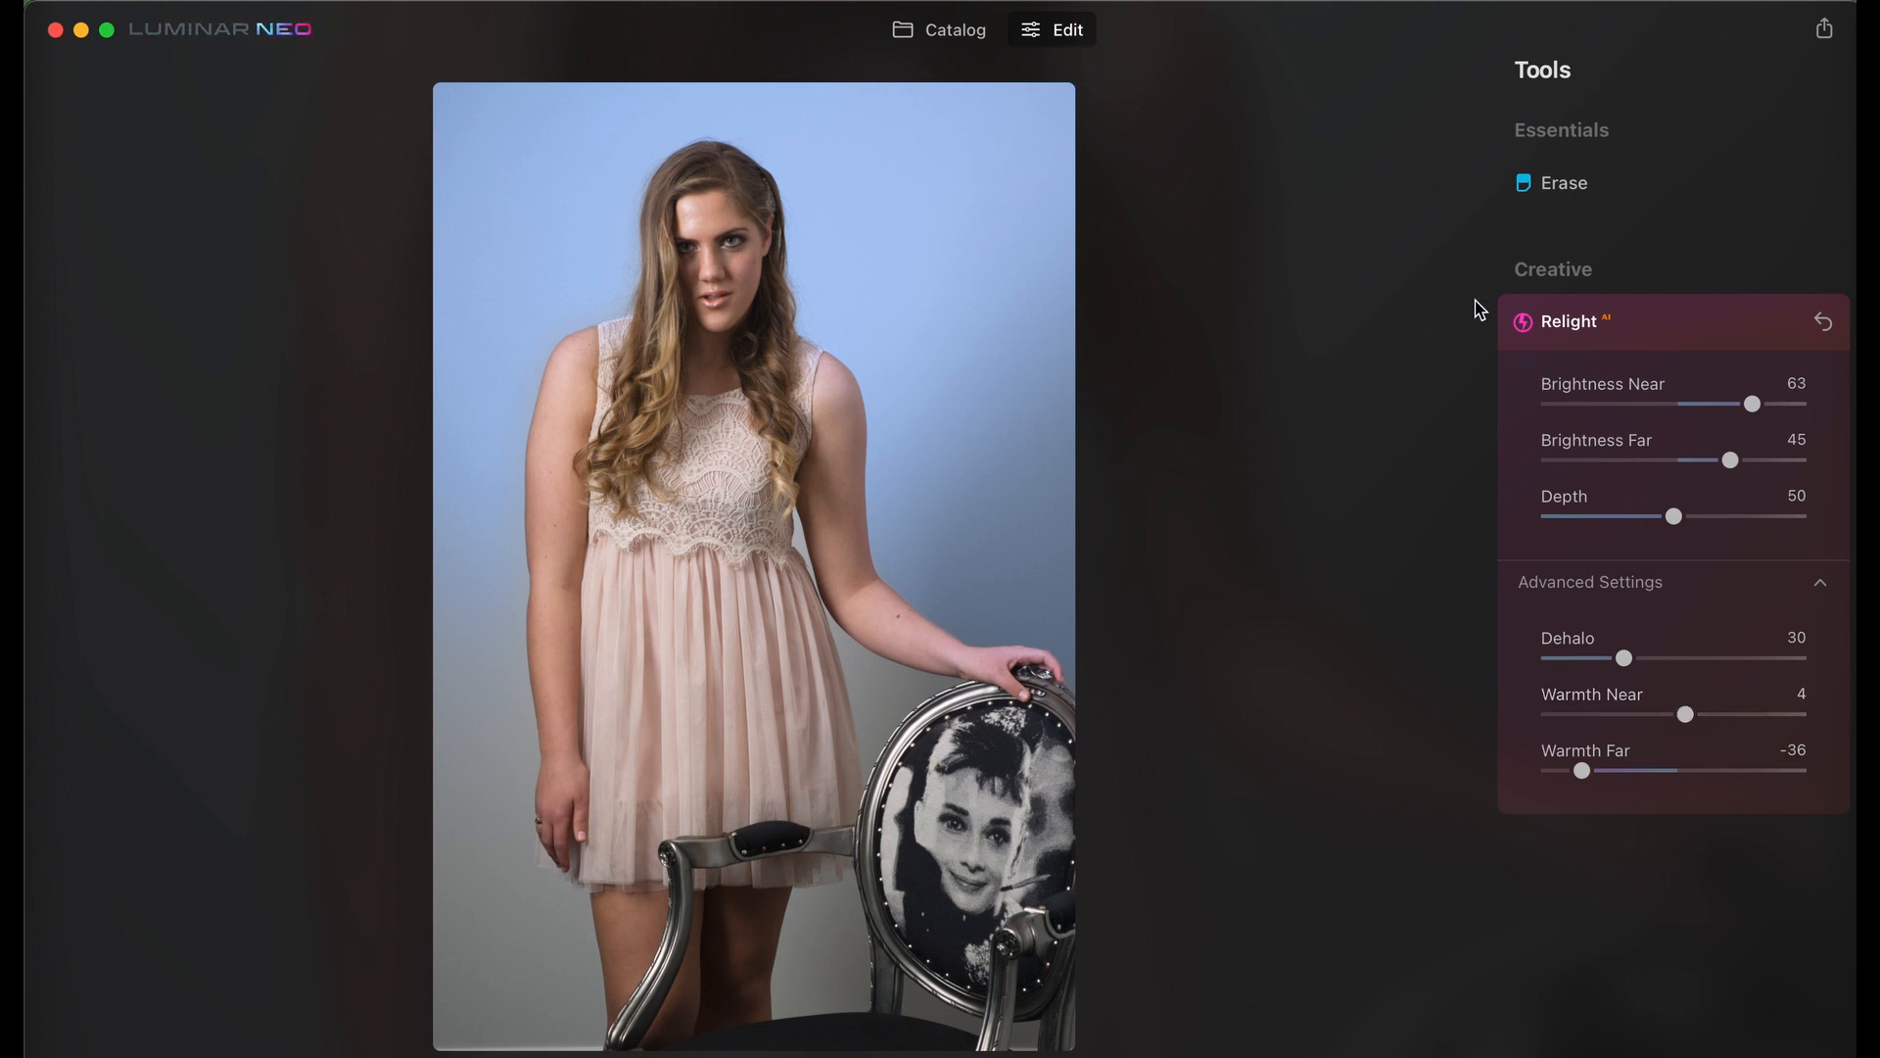
Compare the studio portrait before and after relighting and inspect the woman's face and hair edges up close.
{"action": "key", "text": "backslash"}
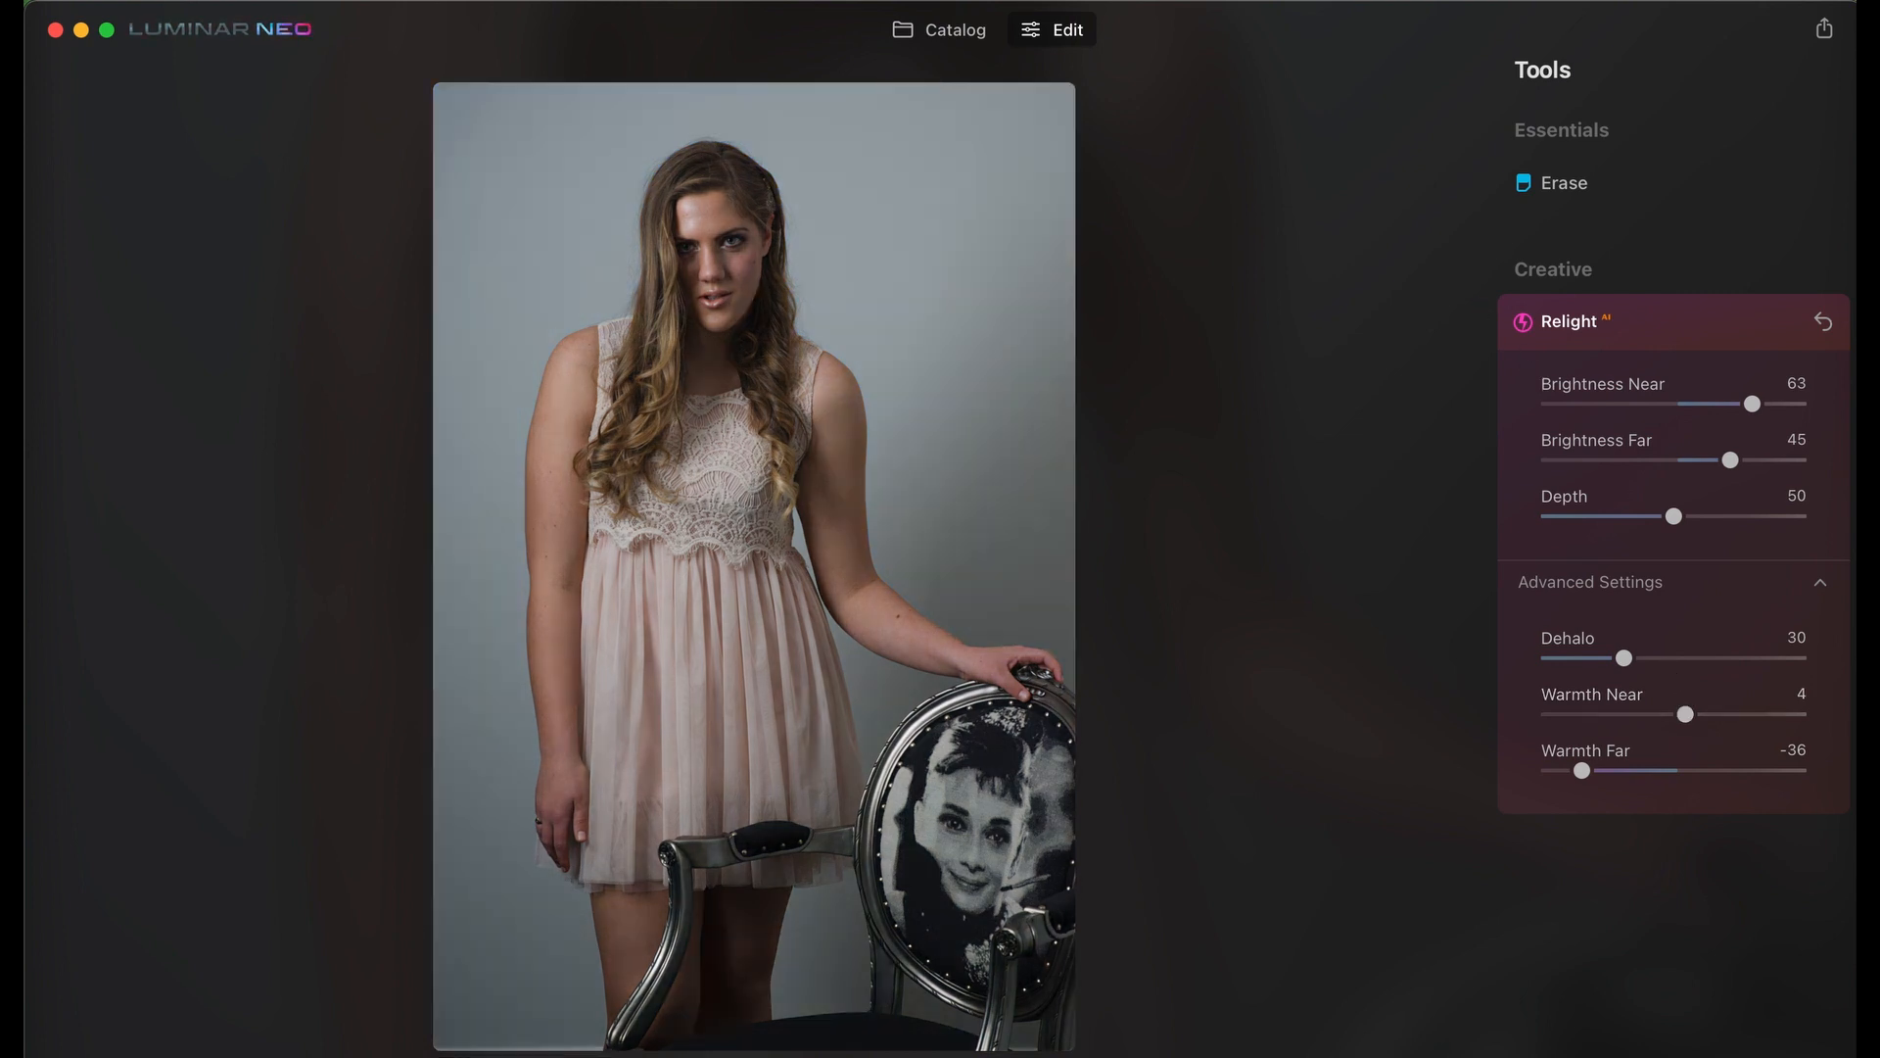
{"action": "key", "text": "backslash"}
{"action": "key", "text": "backslash"}
{"action": "key", "text": "backslash"}
{"action": "scroll", "coordinate": [745, 269], "scroll_direction": "up", "scroll_amount": 3}
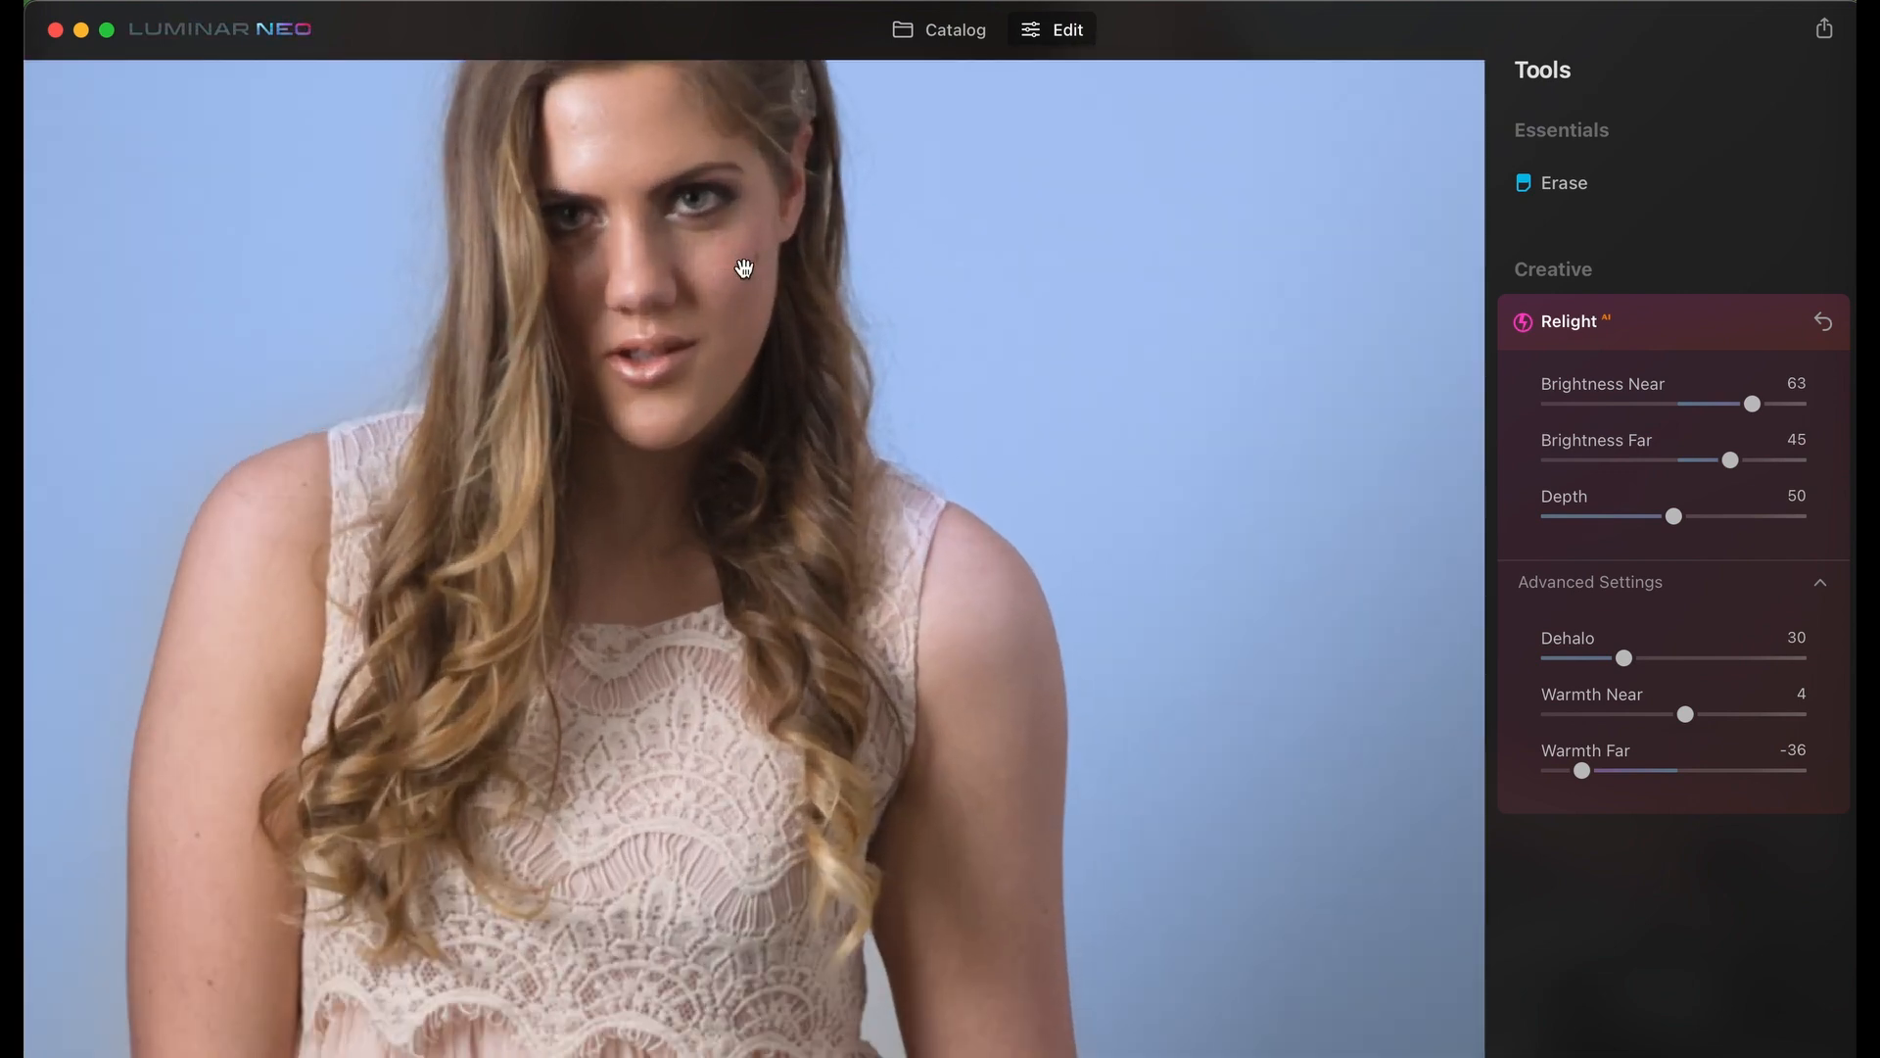
Compare the woman's face, hair and backdrop in the close-up with the original several times, and return to the whole studio portrait.
{"action": "scroll", "coordinate": [739, 281], "scroll_direction": "up", "scroll_amount": 5}
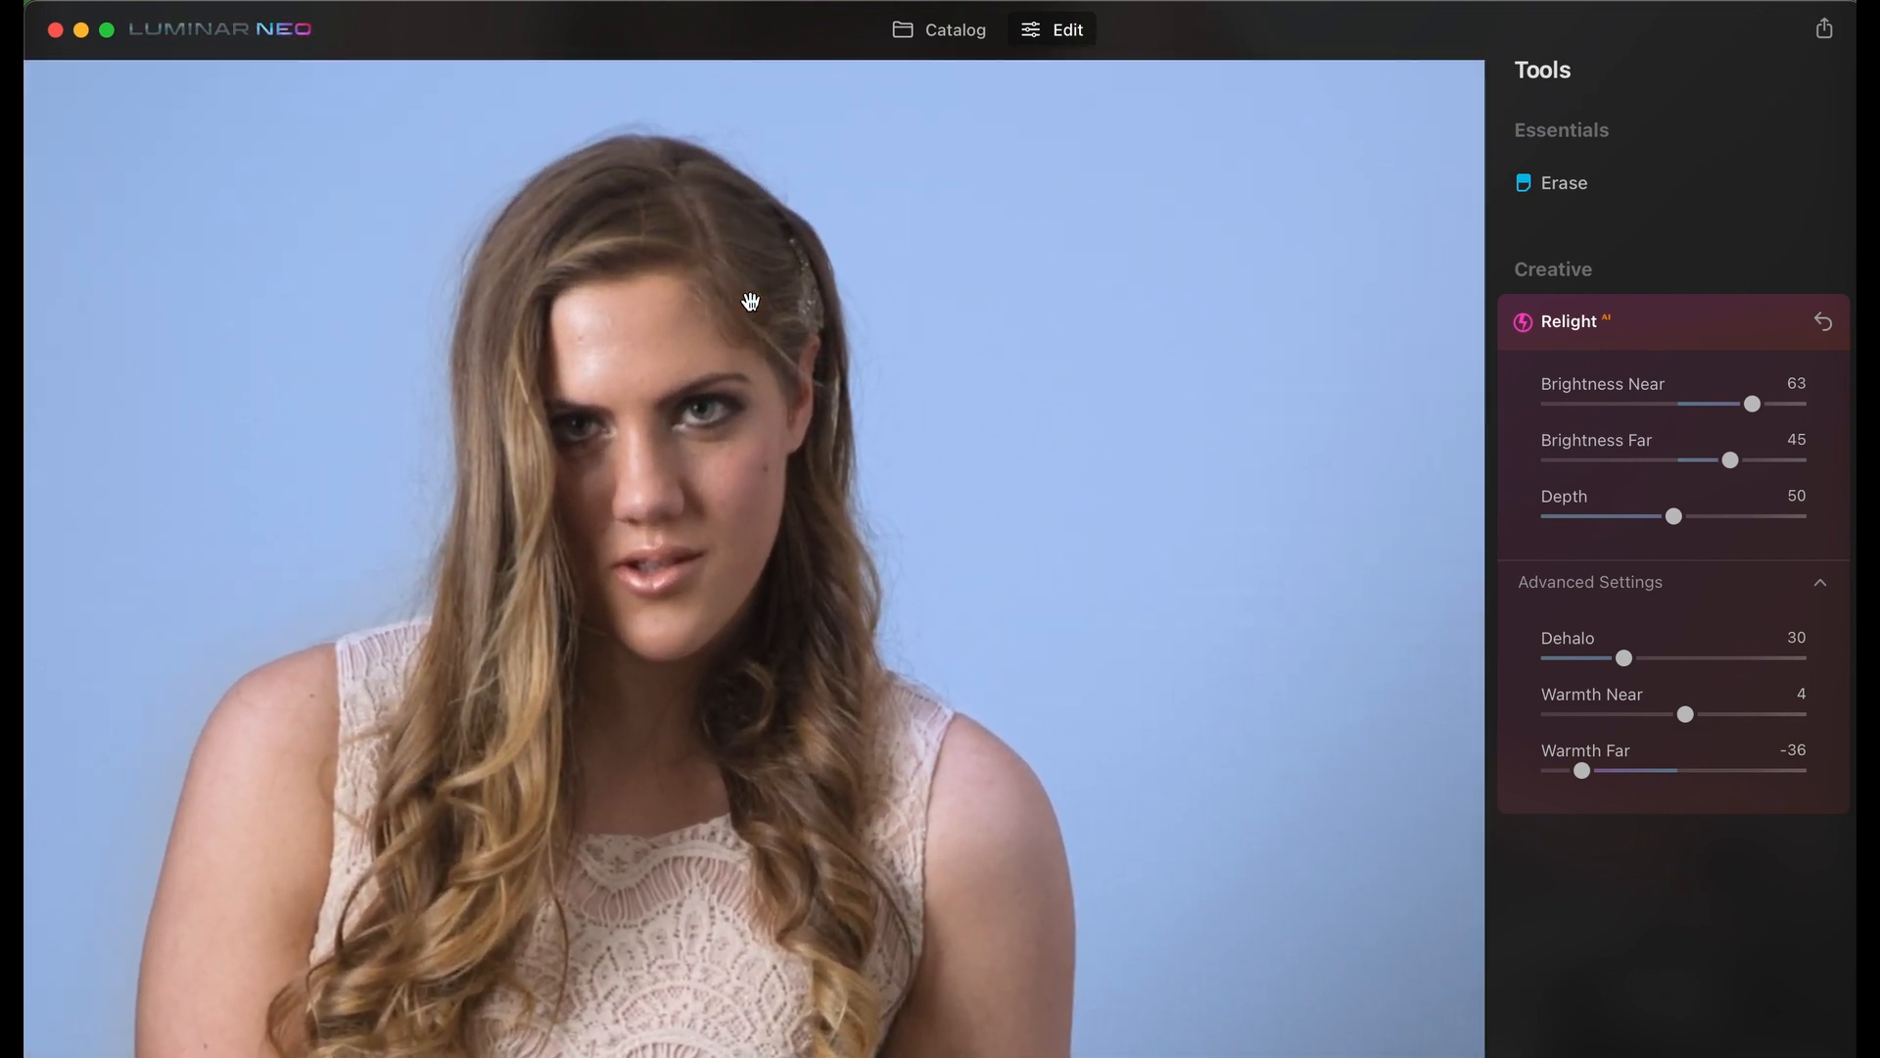
{"action": "scroll", "coordinate": [744, 402], "scroll_direction": "up", "scroll_amount": 3}
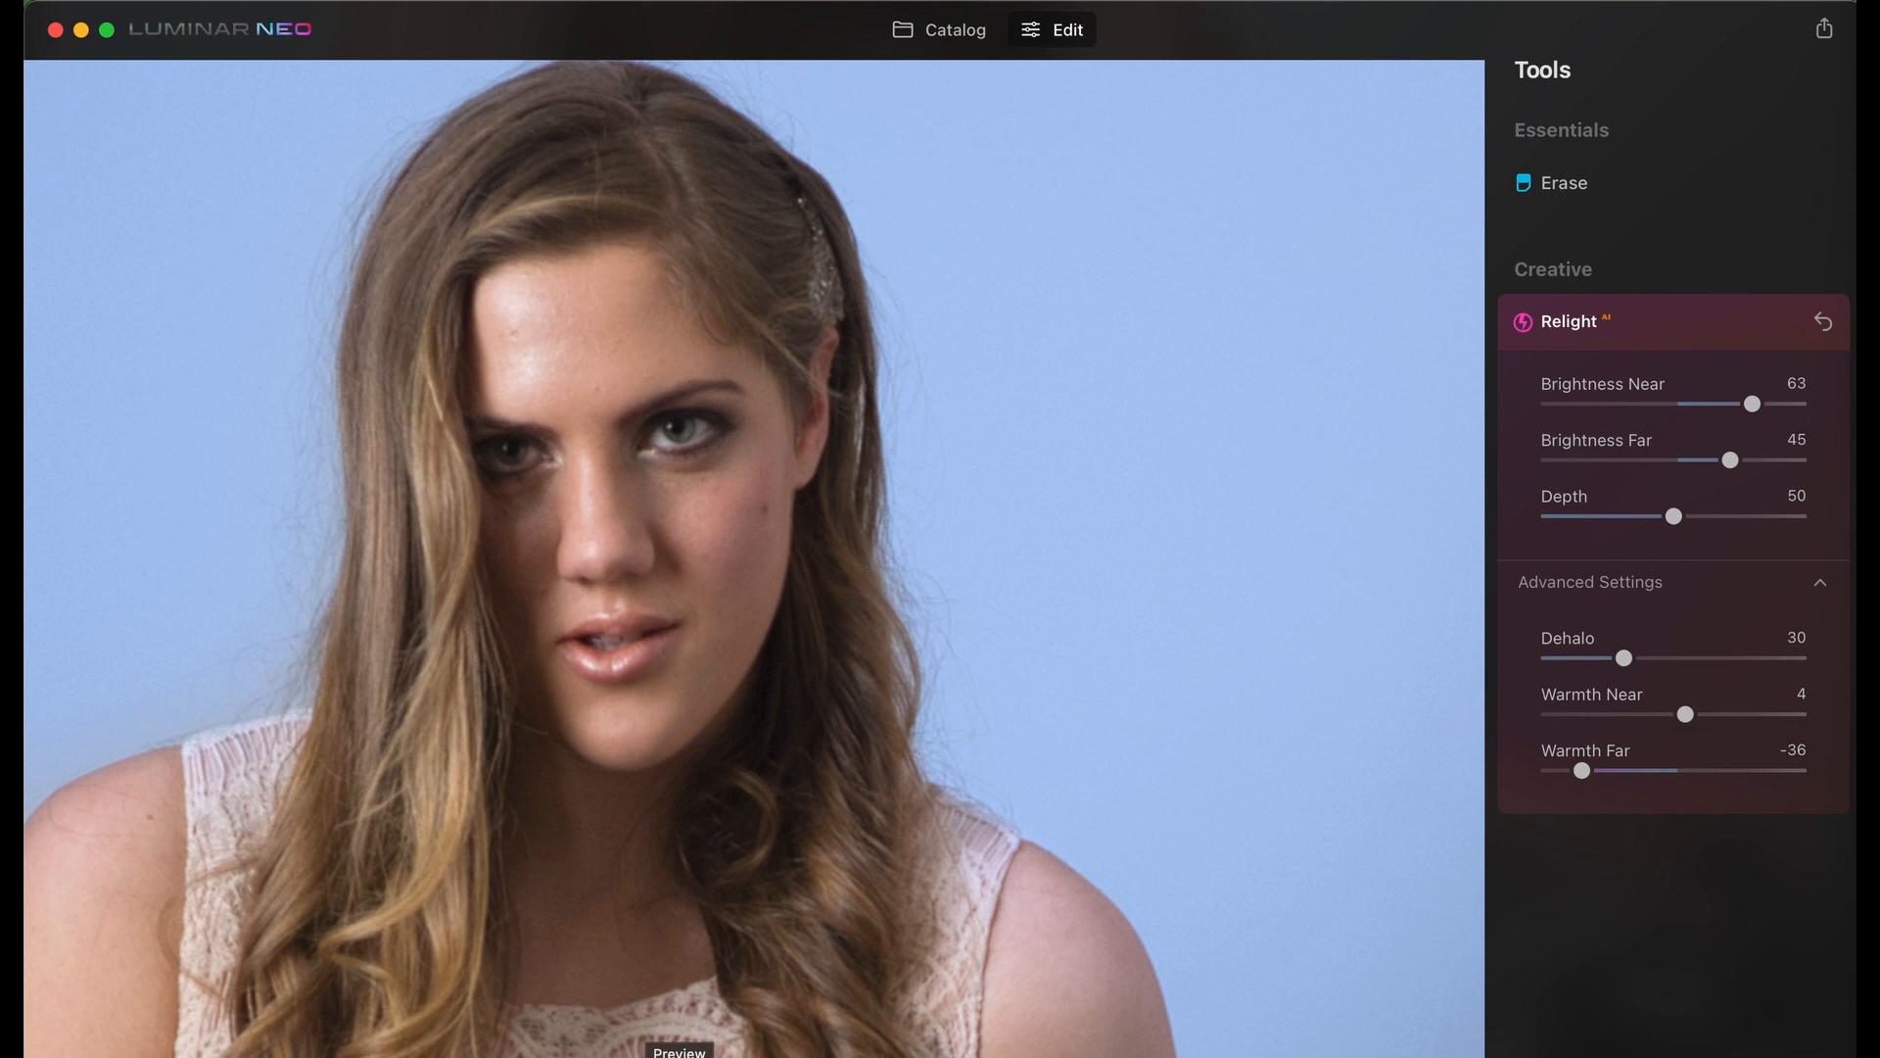
{"action": "left_click", "coordinate": [678, 1056]}
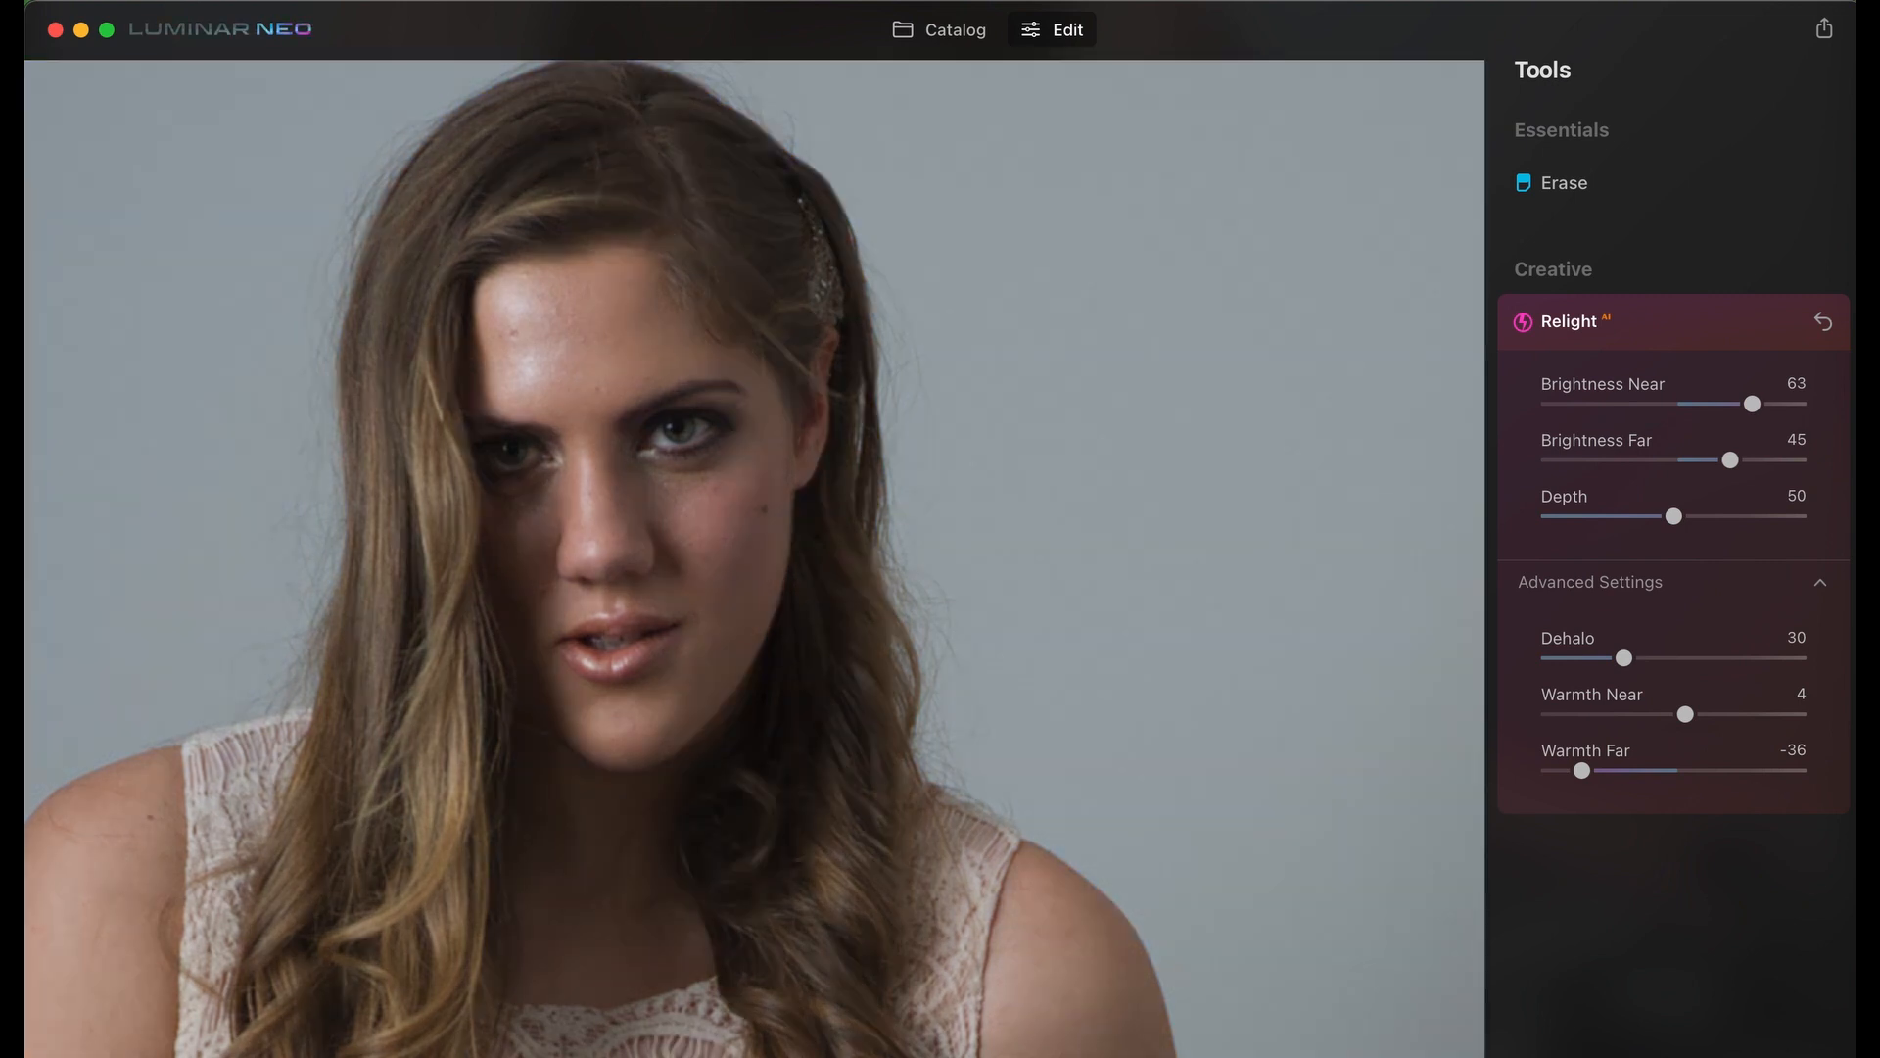
{"action": "left_click", "coordinate": [679, 1056]}
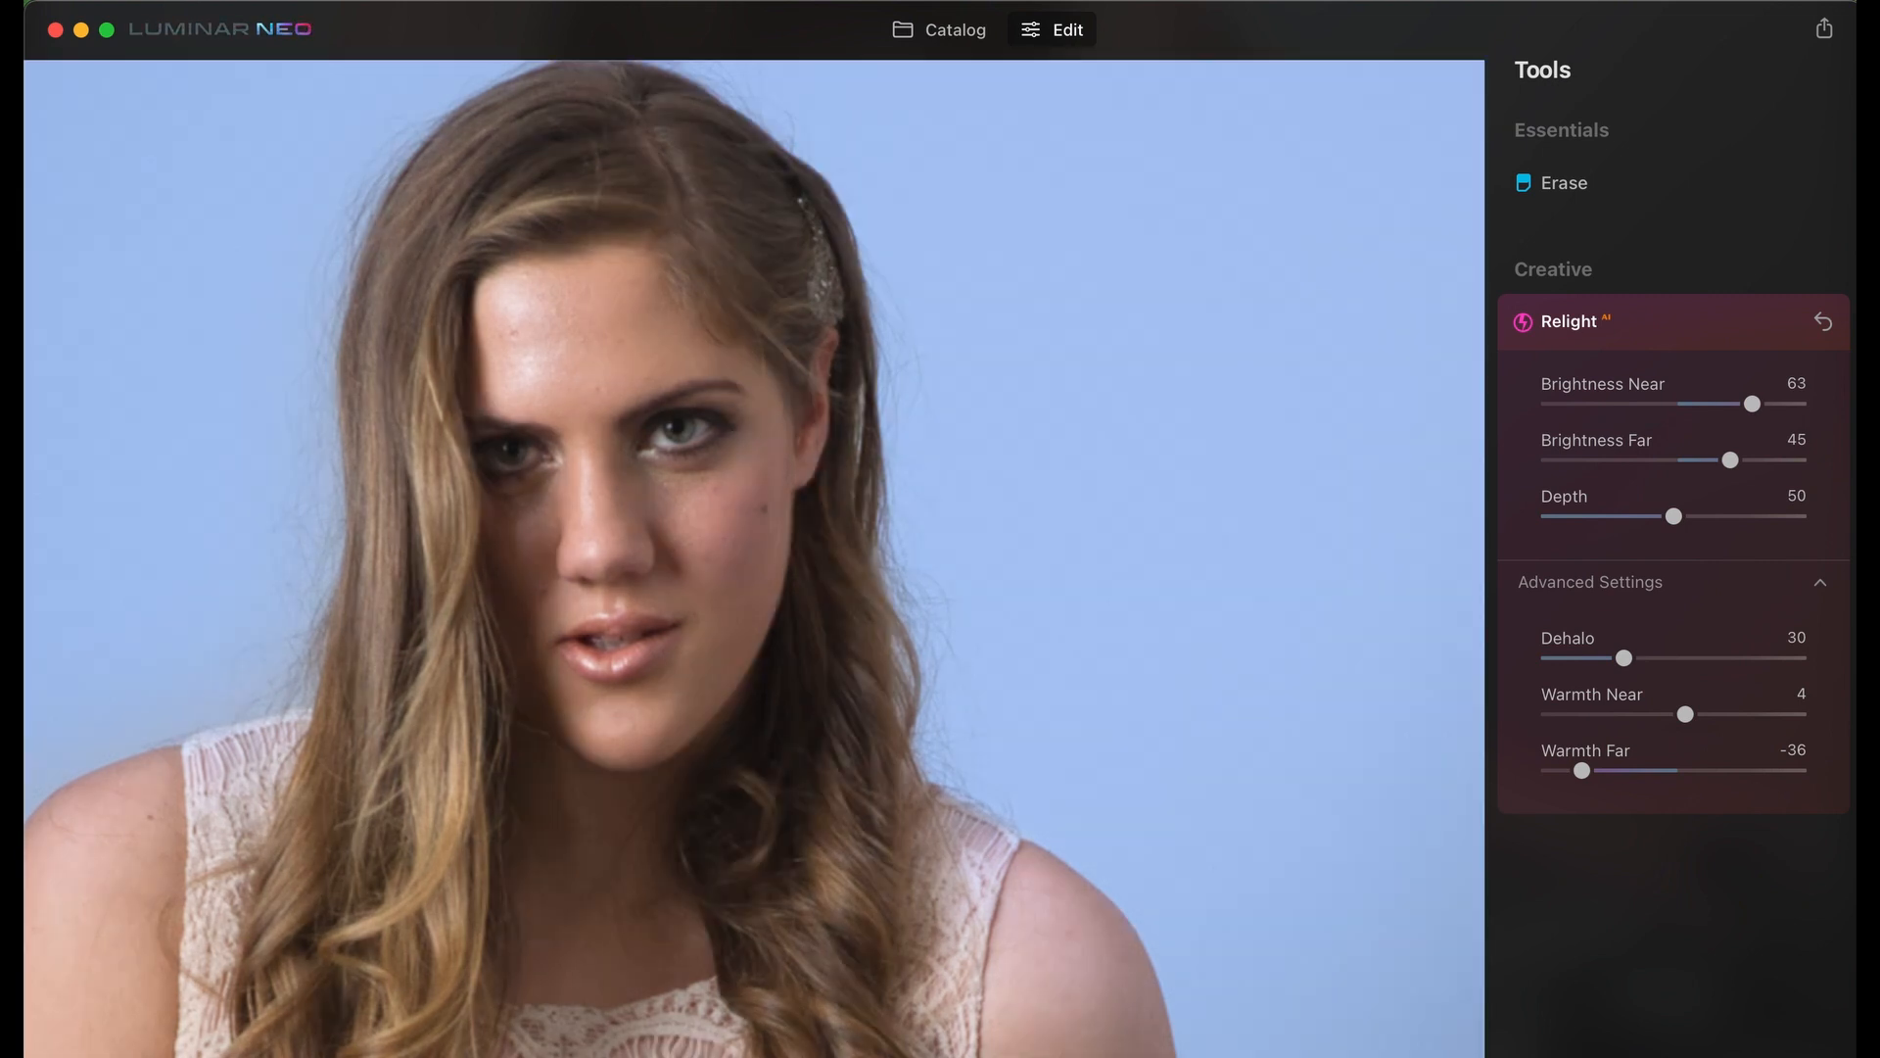
{"action": "left_click", "coordinate": [679, 1057]}
{"action": "left_click", "coordinate": [679, 1056]}
{"action": "left_click", "coordinate": [679, 1056]}
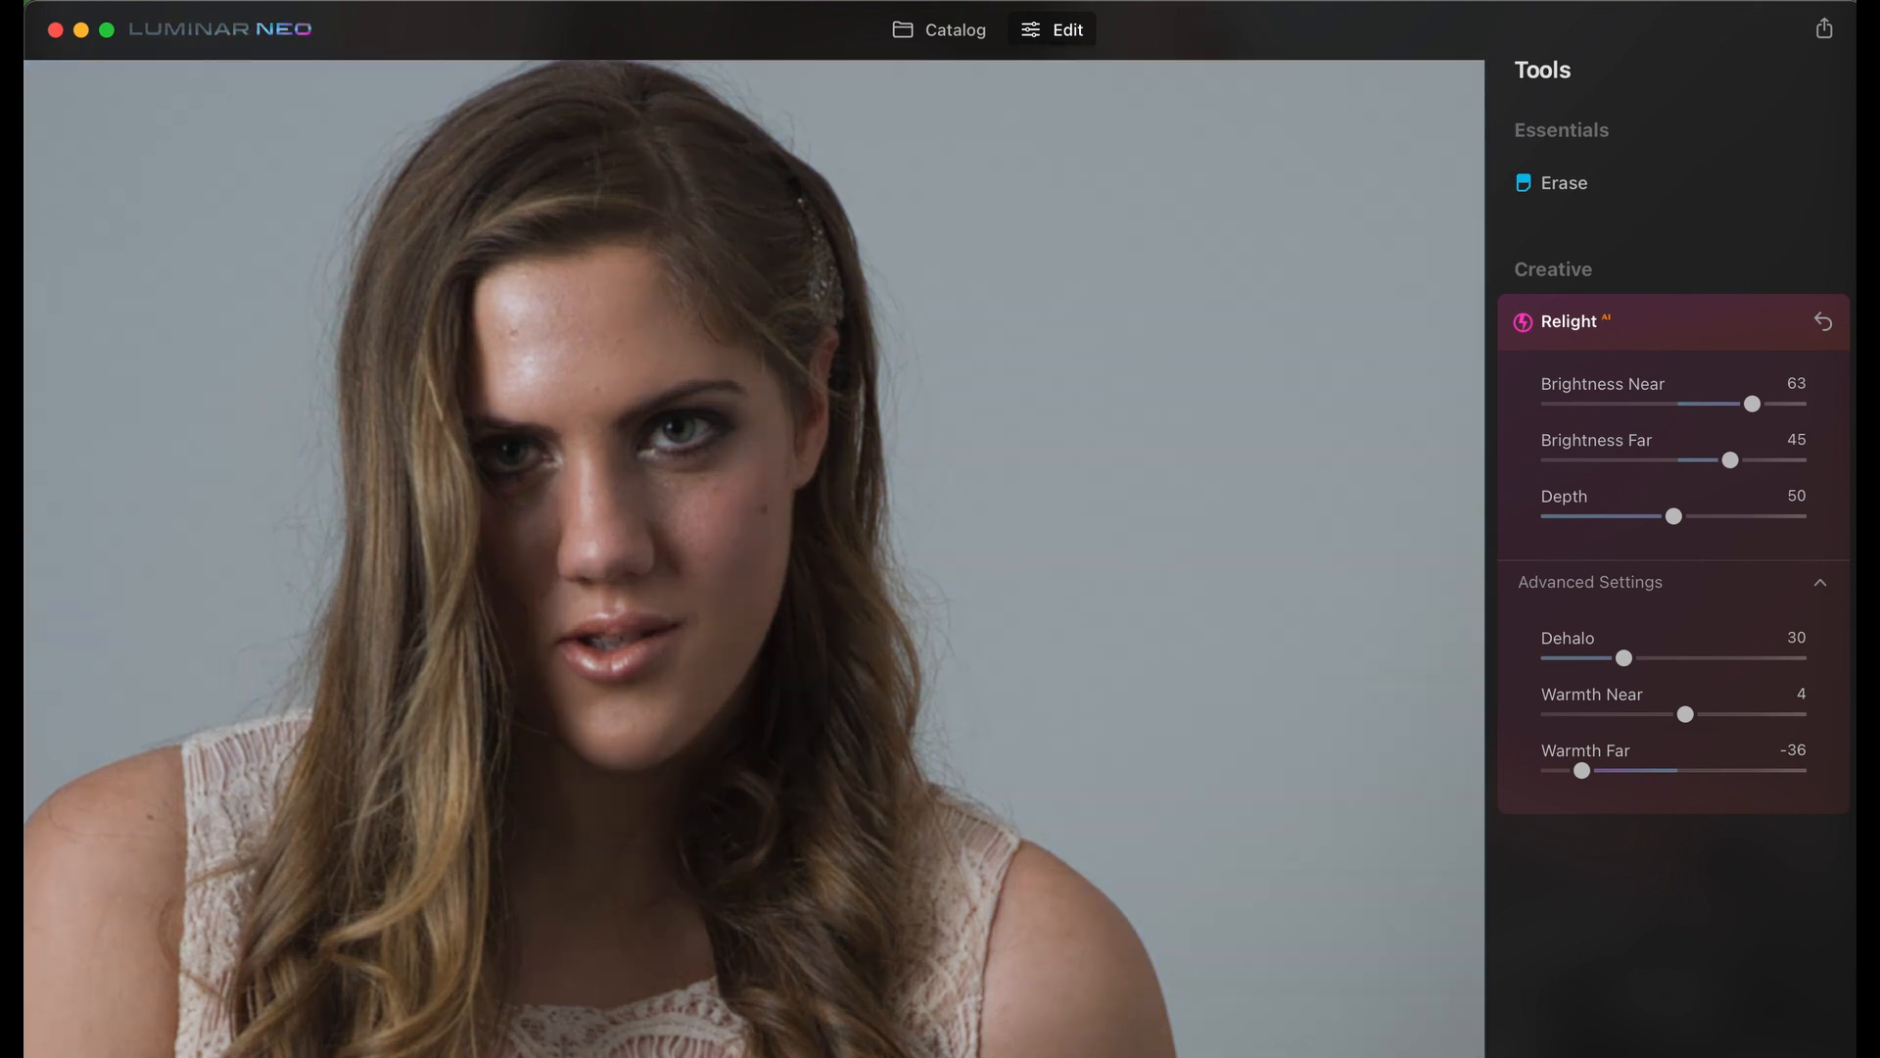
{"action": "left_click", "coordinate": [678, 1057]}
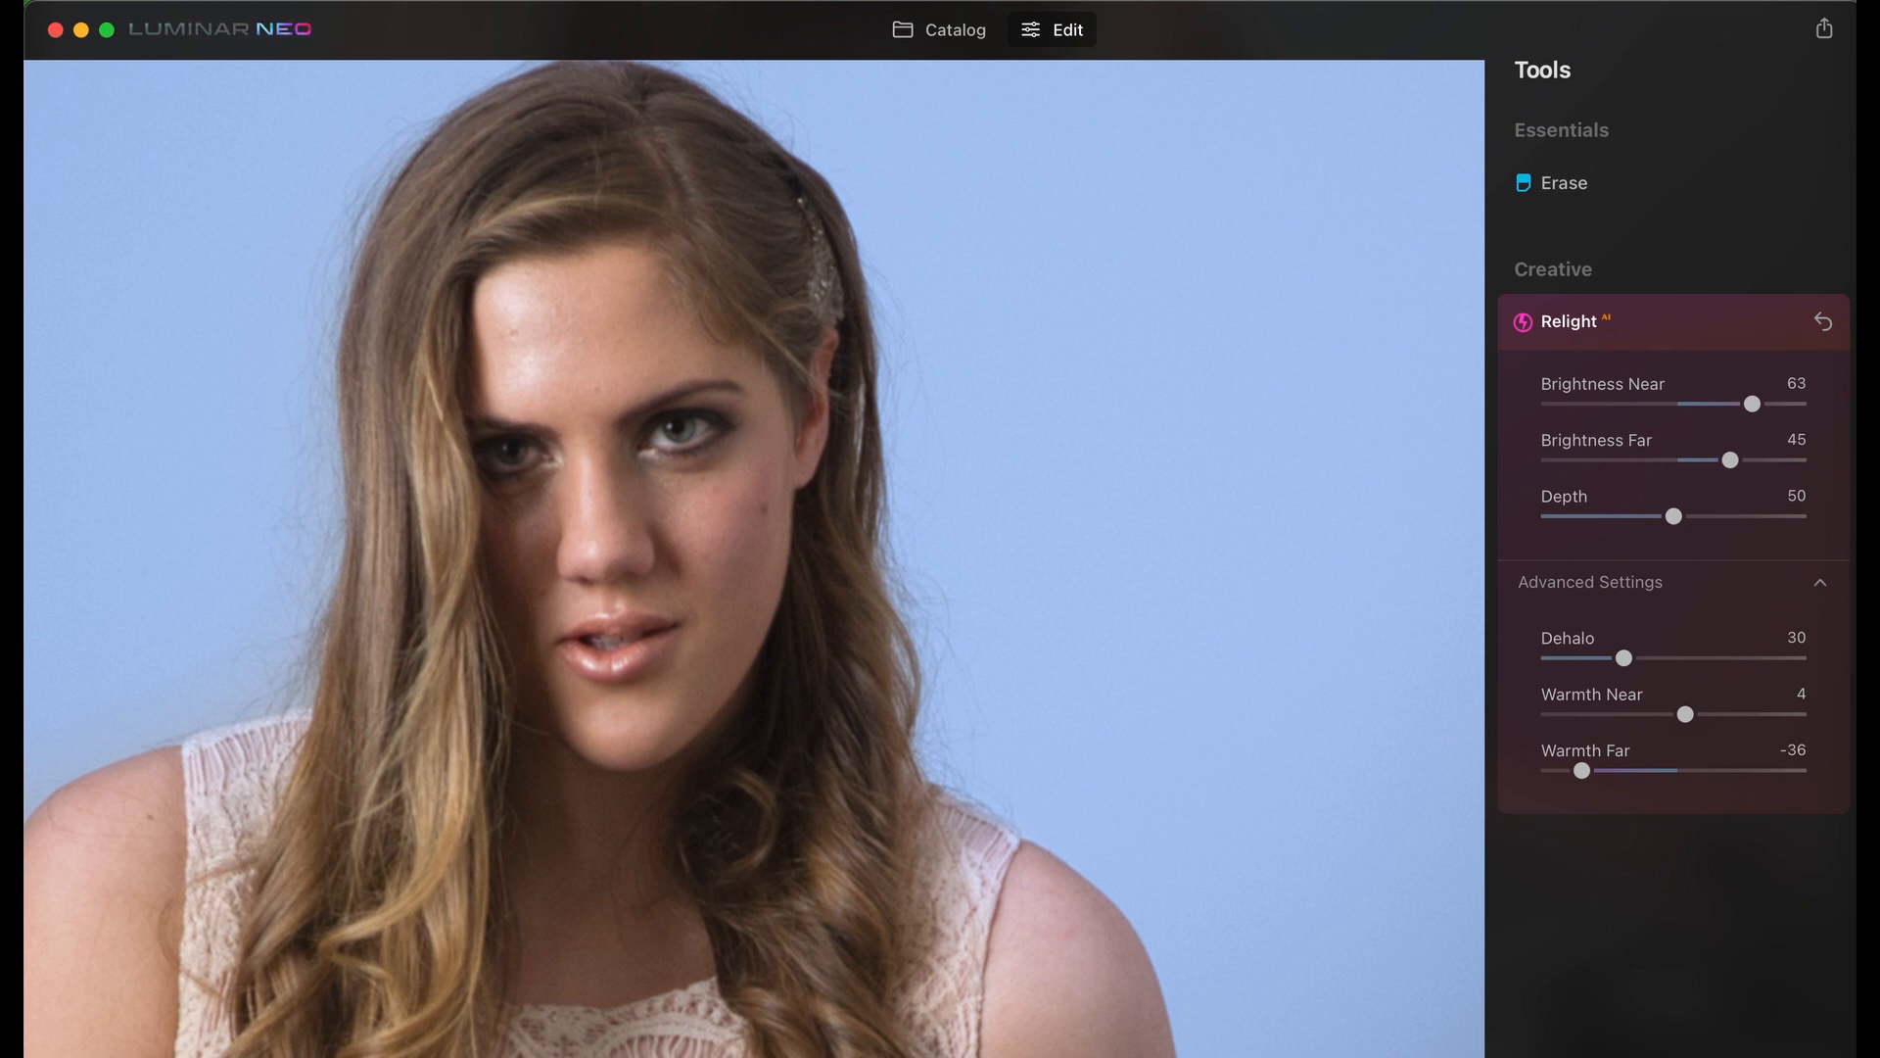
{"action": "left_click", "coordinate": [679, 1057]}
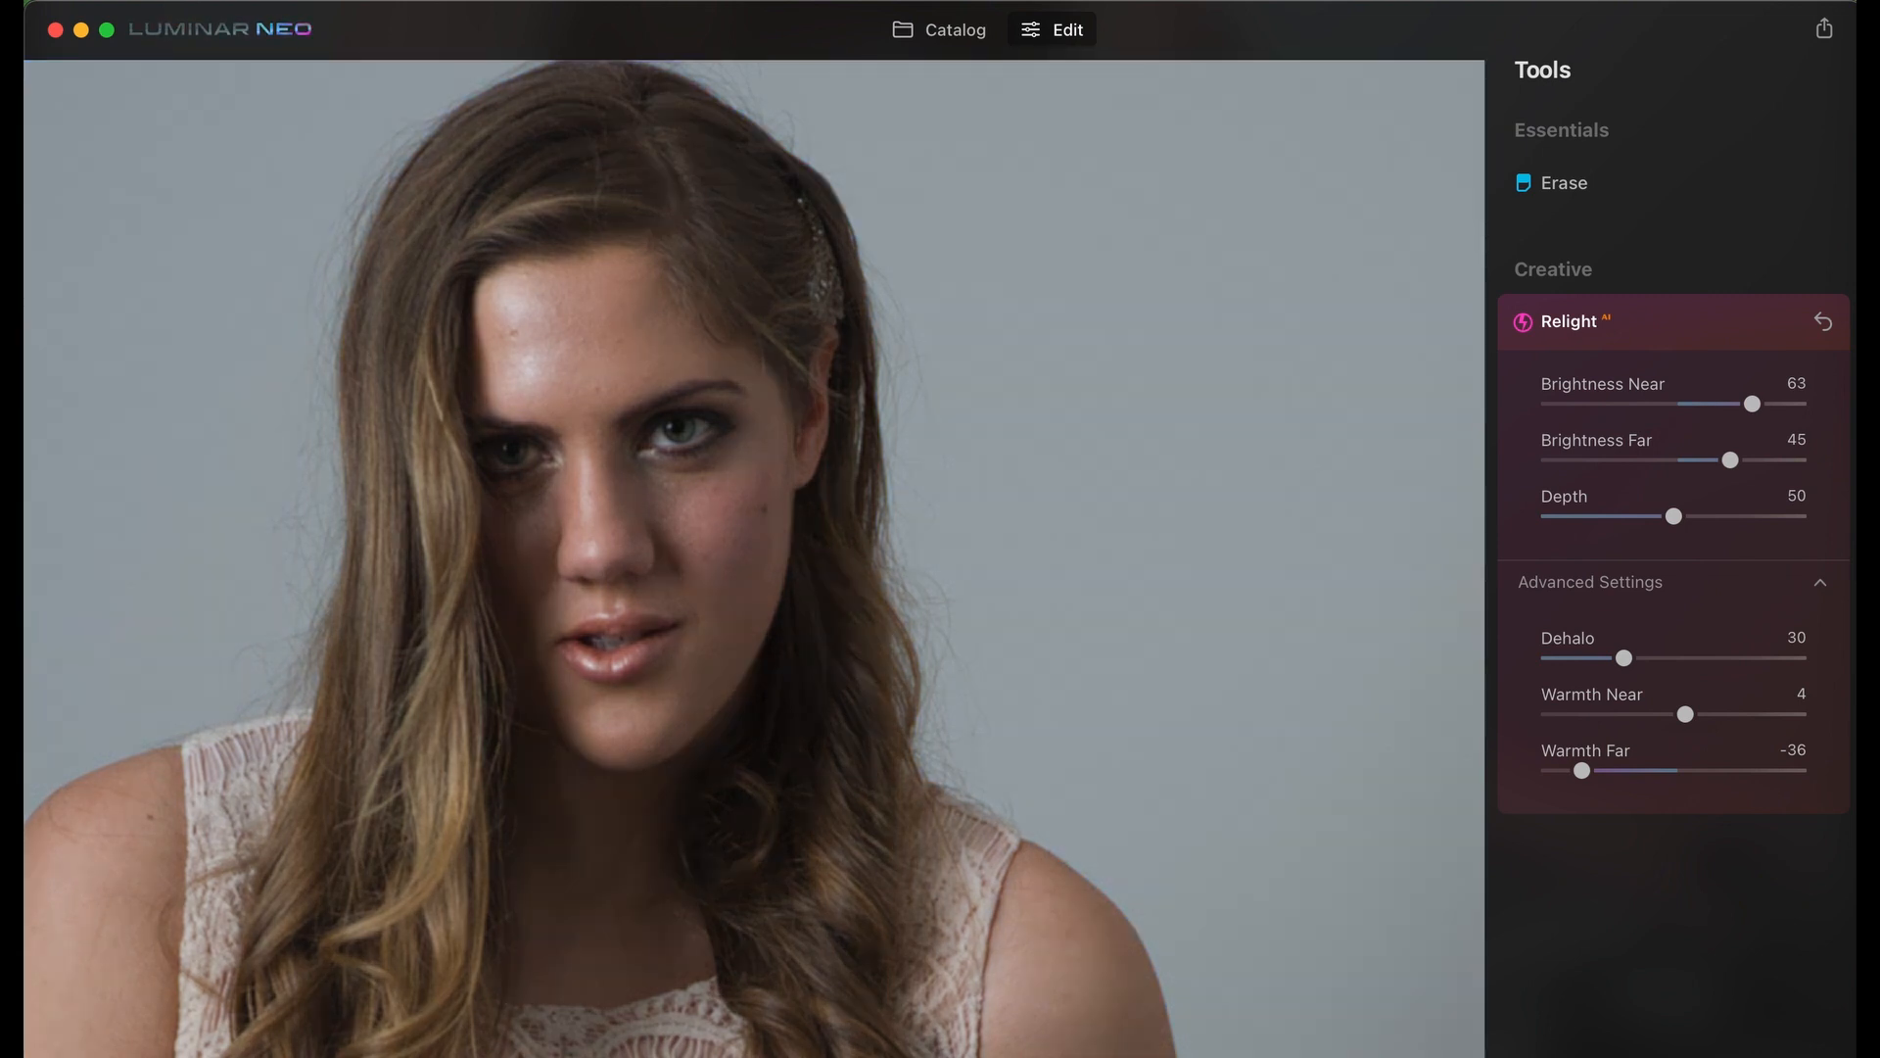
{"action": "left_click", "coordinate": [678, 1057]}
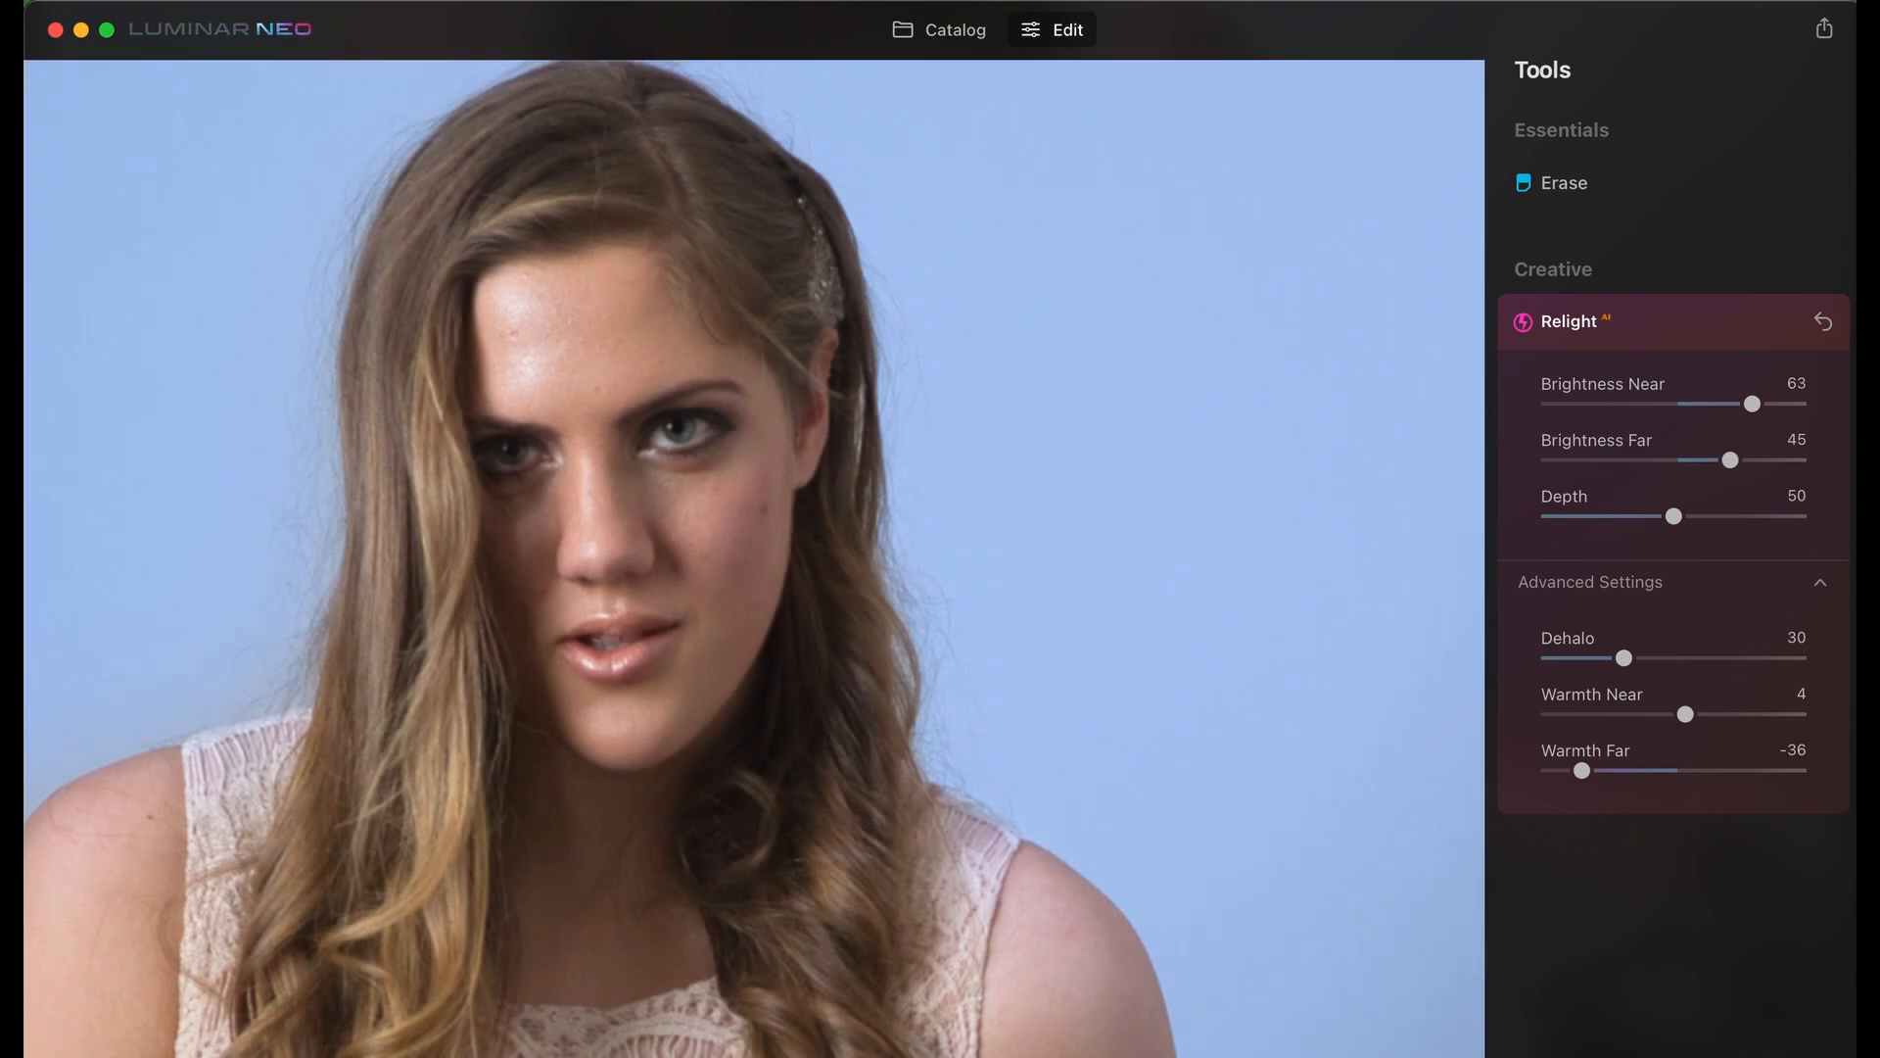
{"action": "scroll", "coordinate": [814, 892], "scroll_direction": "down", "scroll_amount": 5}
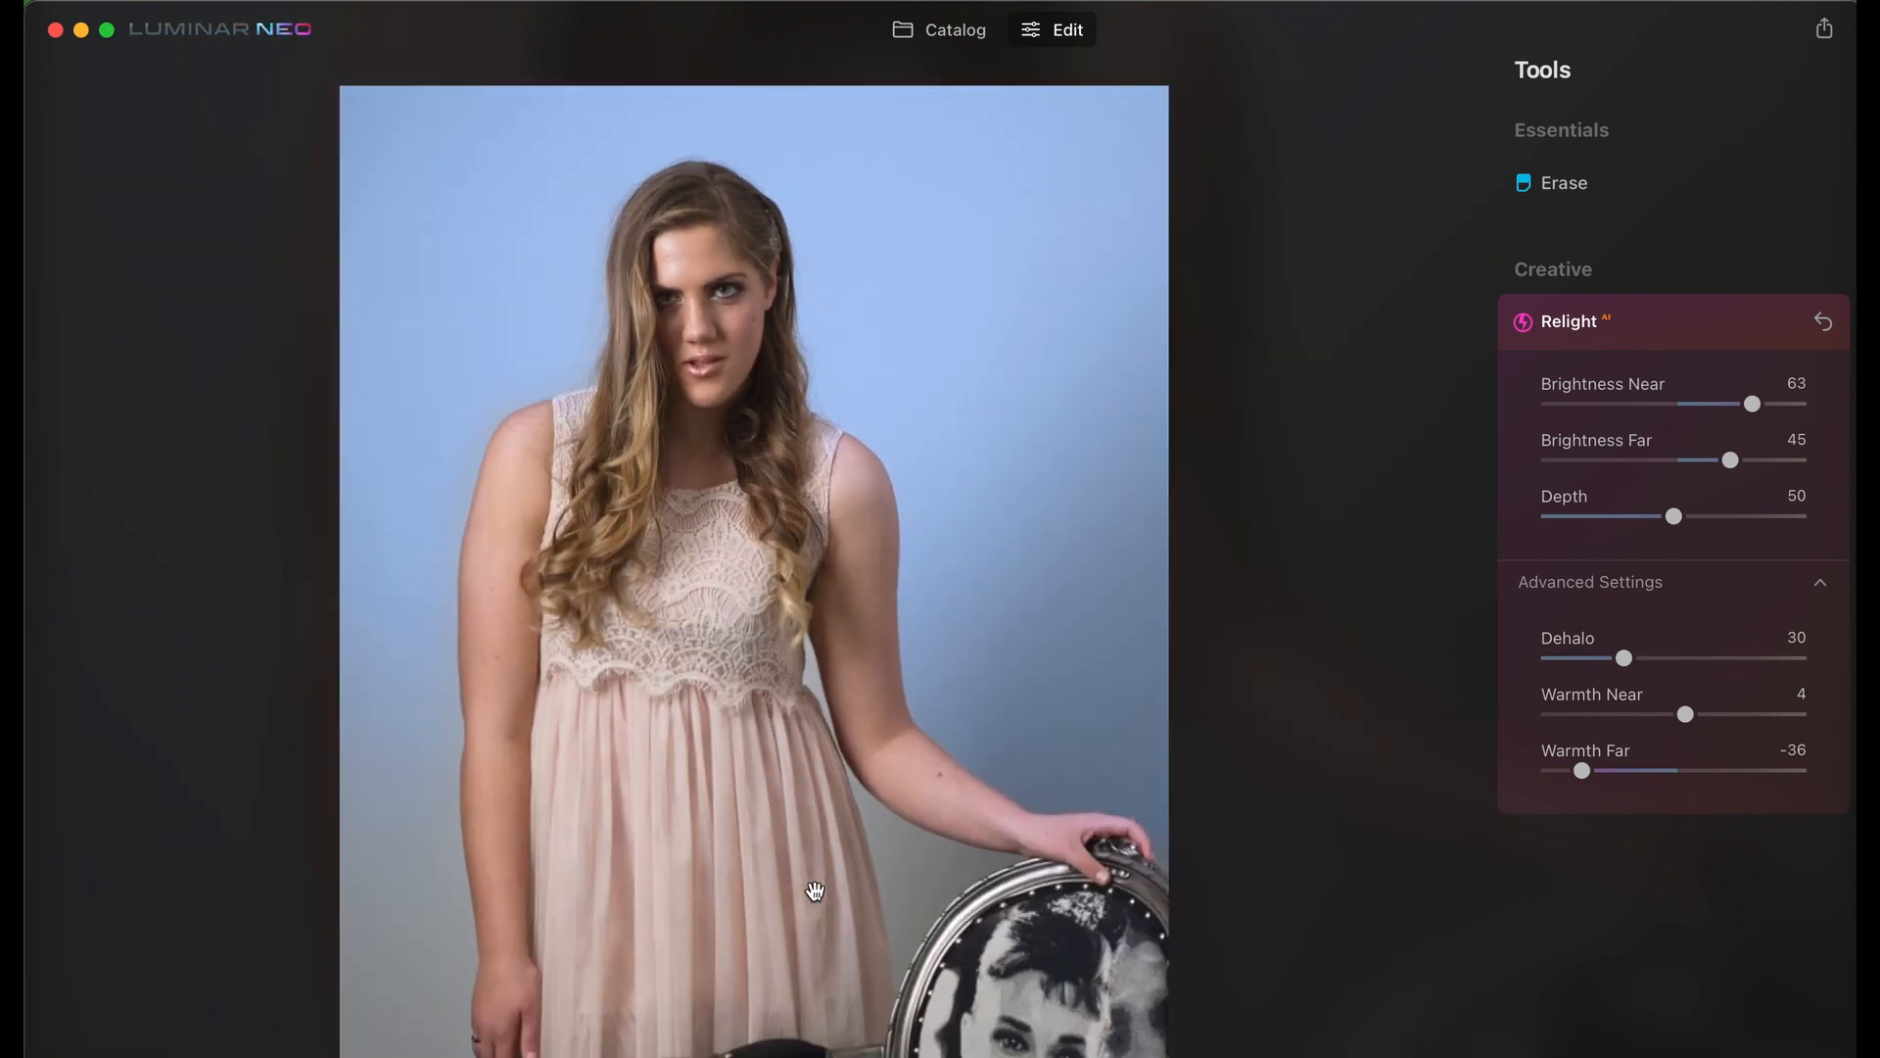
{"action": "scroll", "coordinate": [815, 892], "scroll_direction": "down", "scroll_amount": 1}
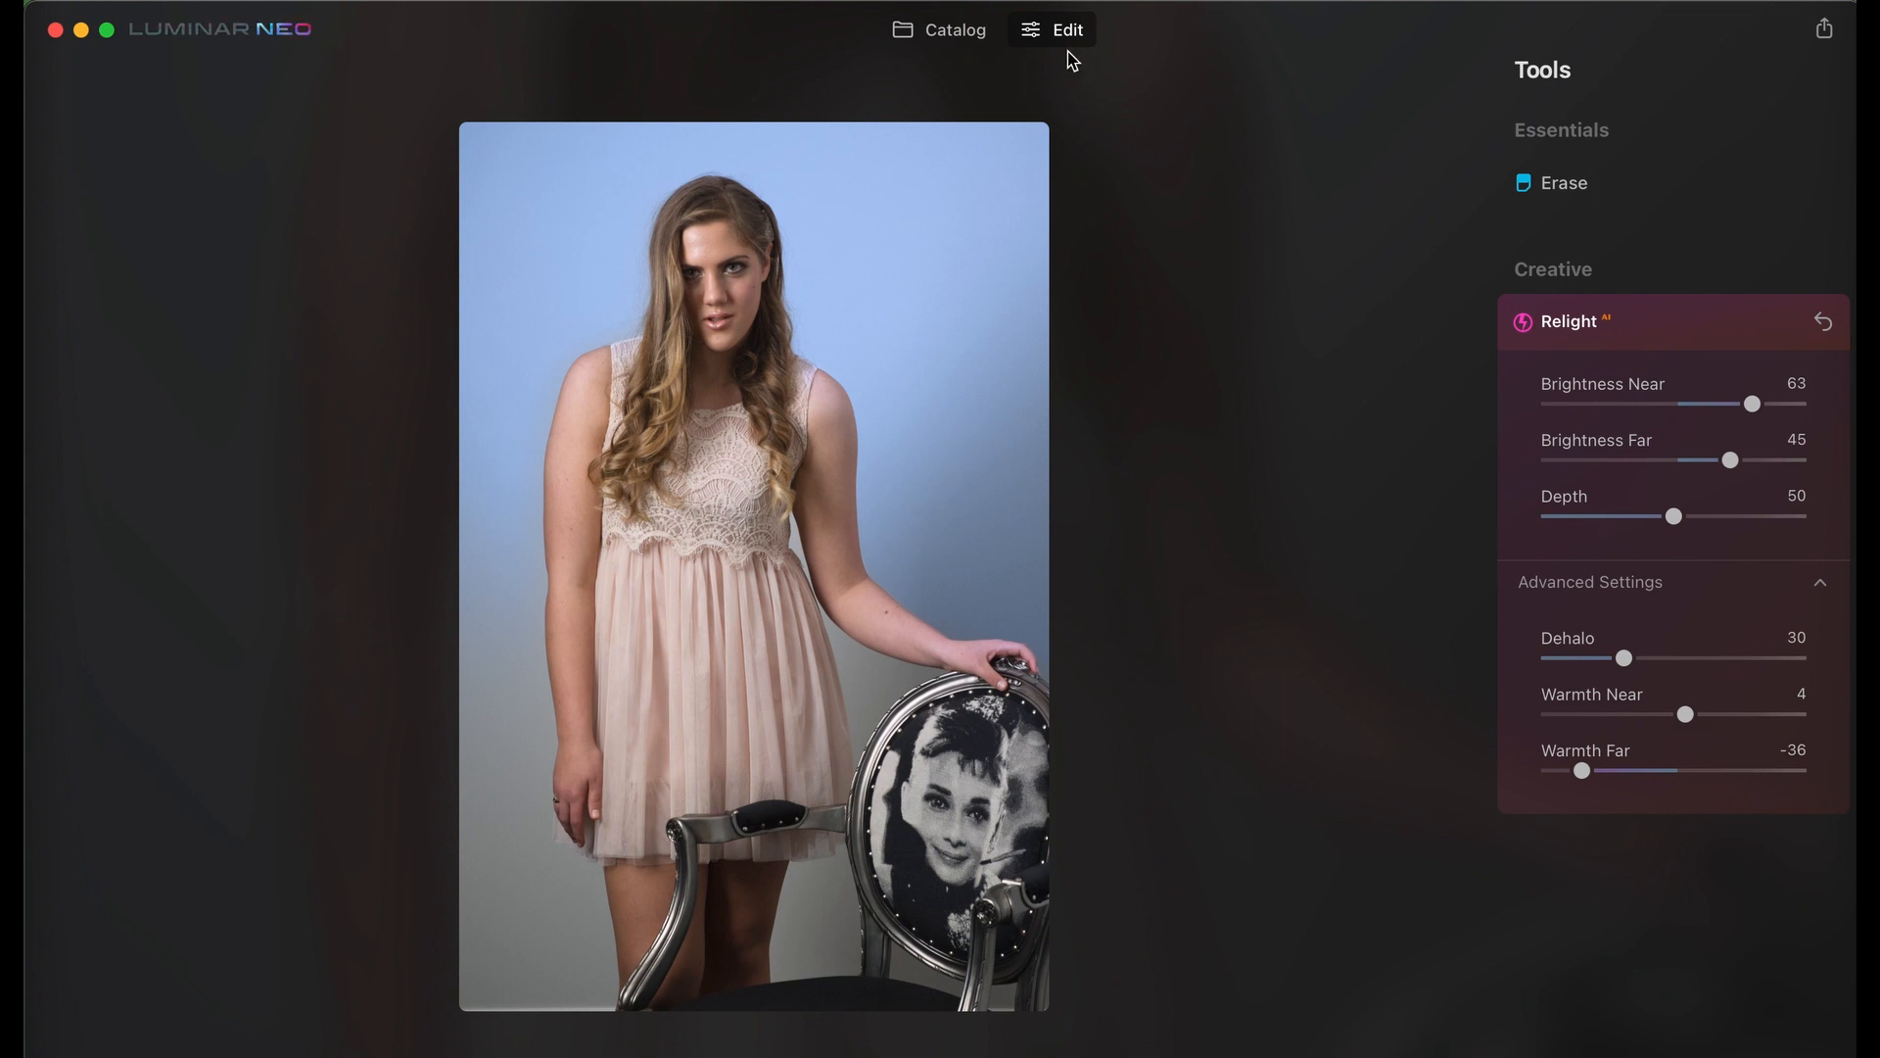
Open the aircraft photo 04.NEF from the Neo 1 Edits folder for editing.
{"action": "left_click", "coordinate": [906, 35]}
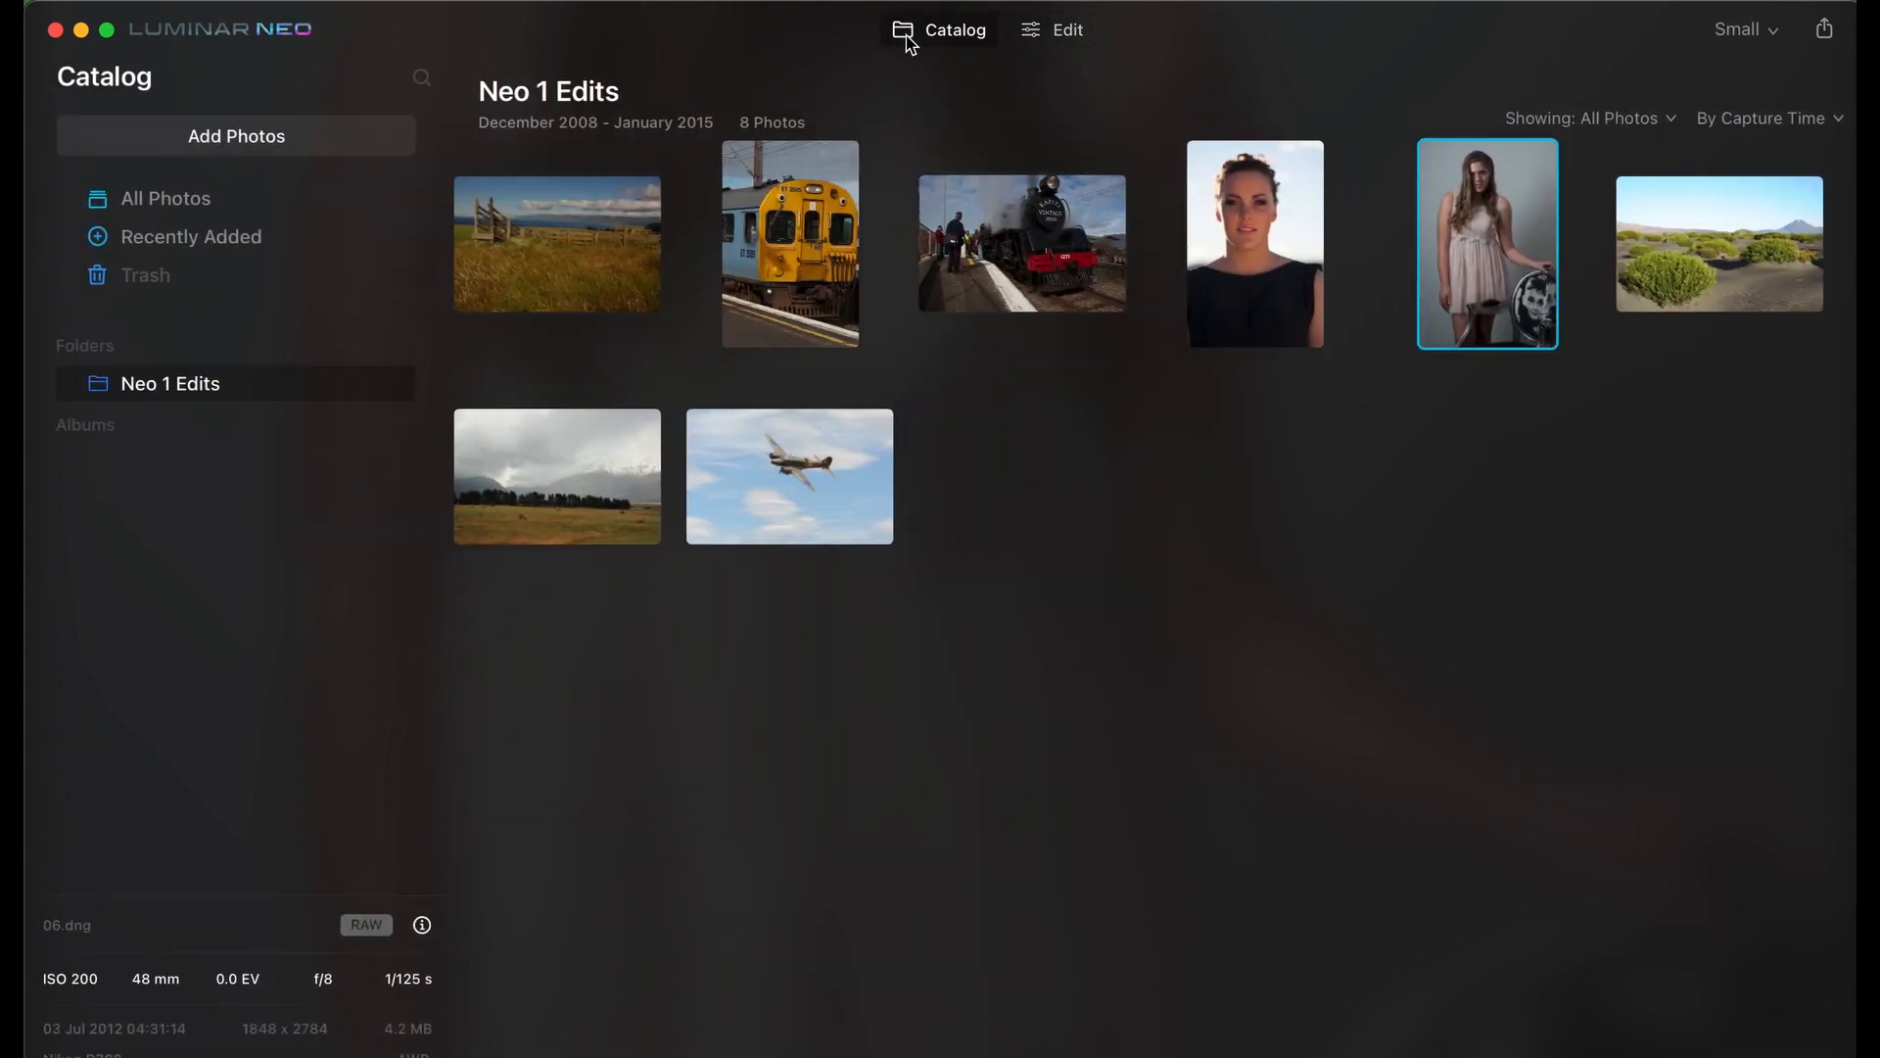
{"action": "left_click", "coordinate": [751, 506]}
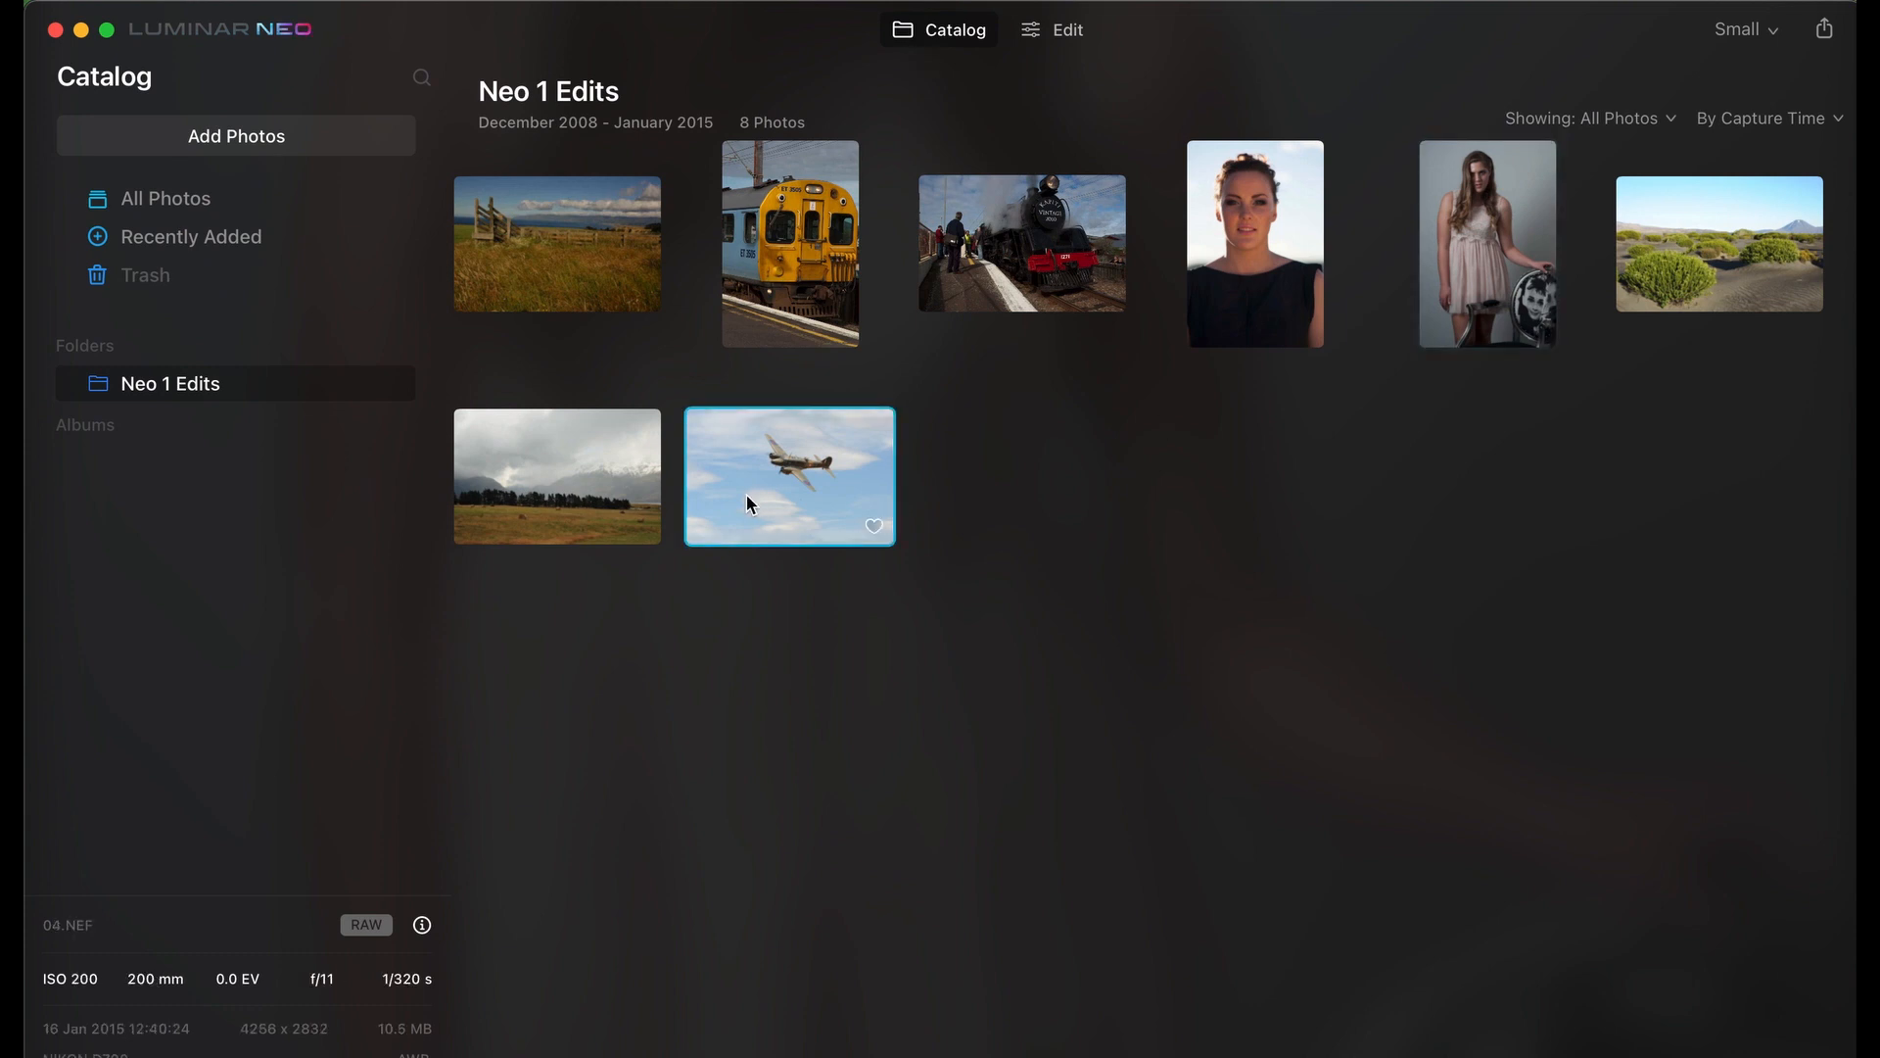
{"action": "left_click", "coordinate": [1063, 39]}
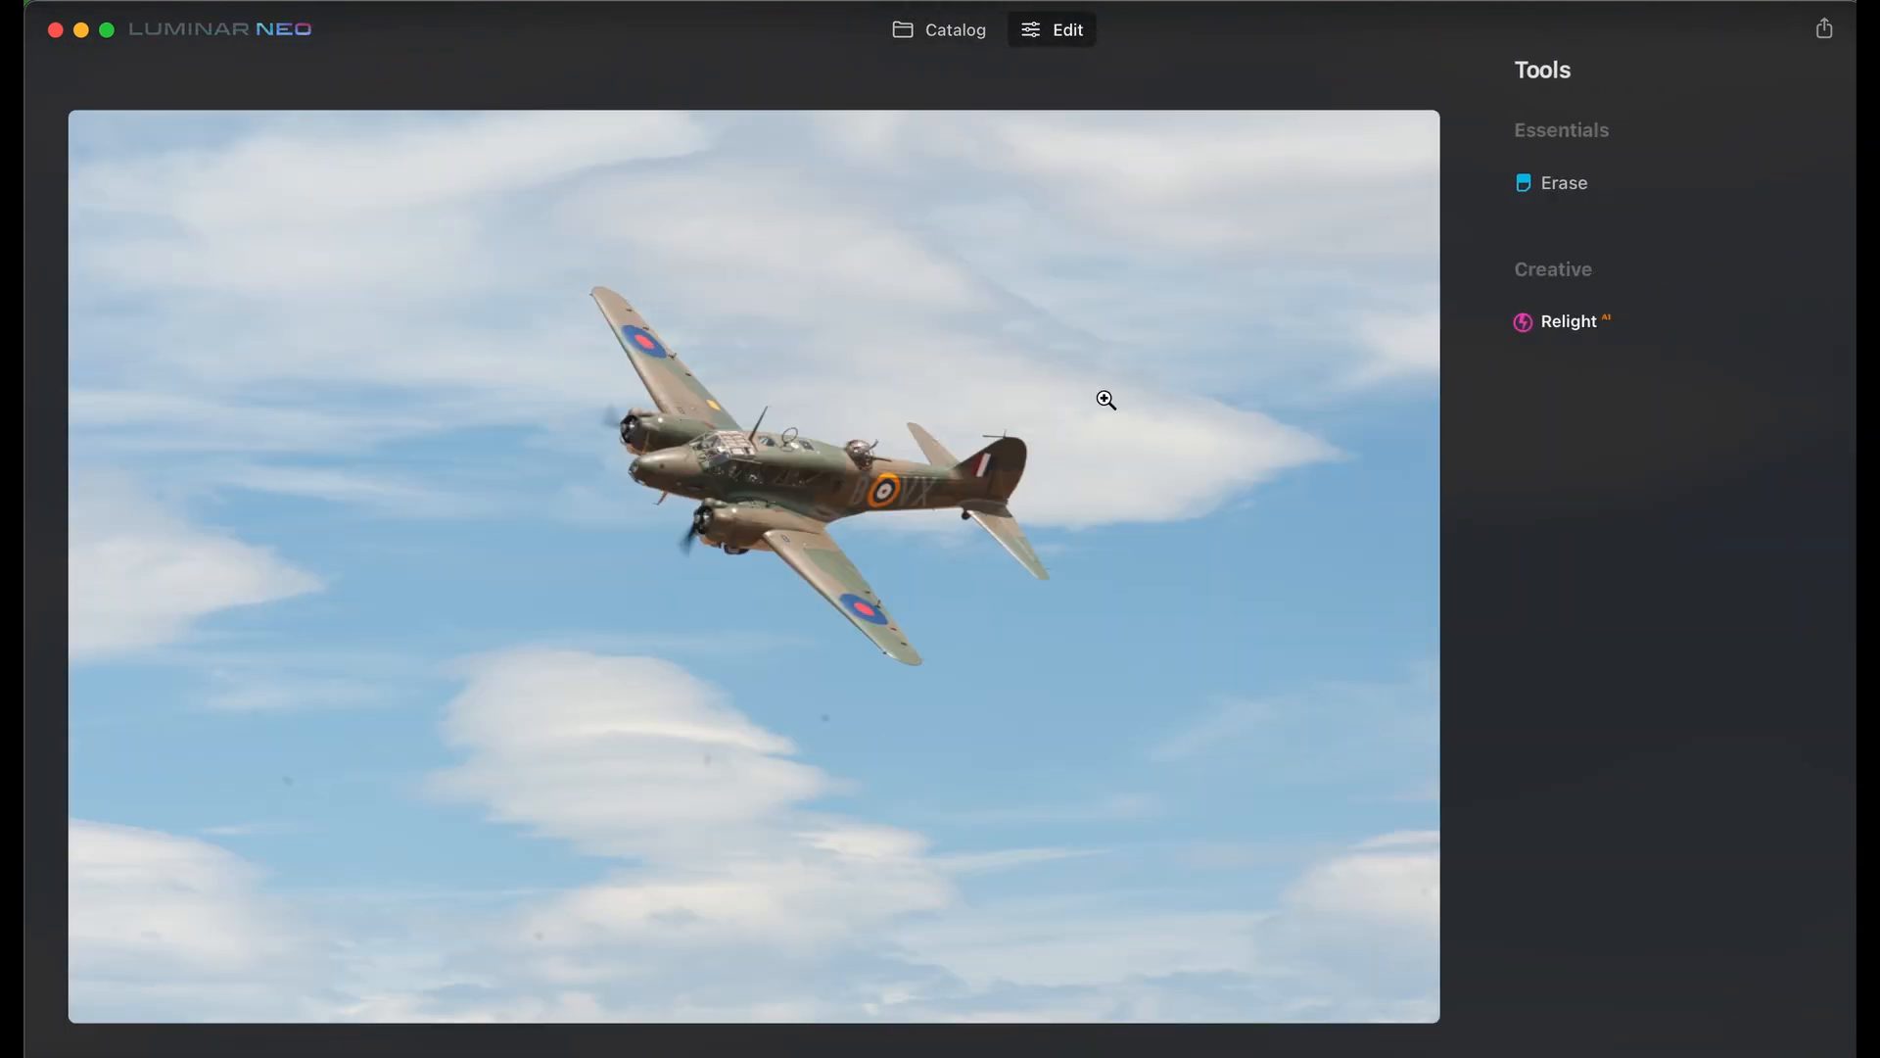
Examine the sky and clouds all around the aircraft up close for sensor dust spots.
{"action": "left_click", "coordinate": [875, 771]}
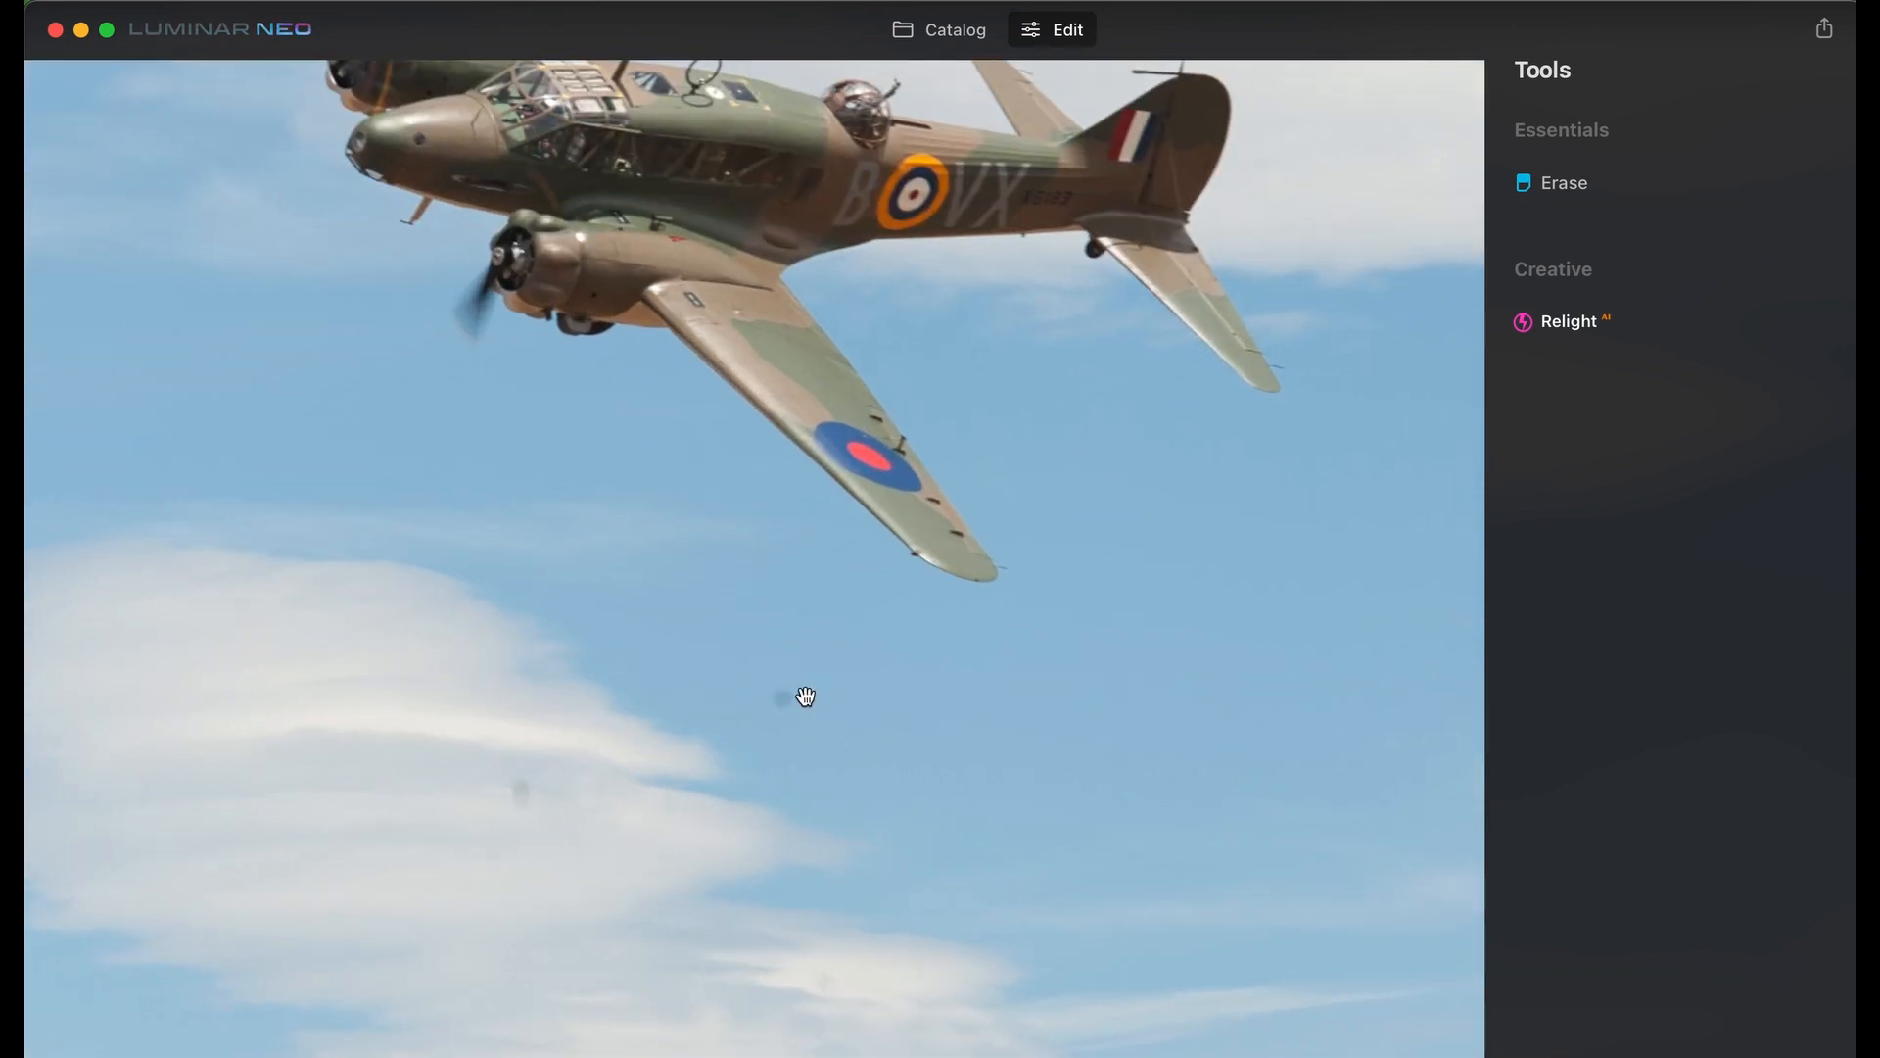
{"action": "scroll", "coordinate": [668, 672], "scroll_direction": "left", "scroll_amount": 5}
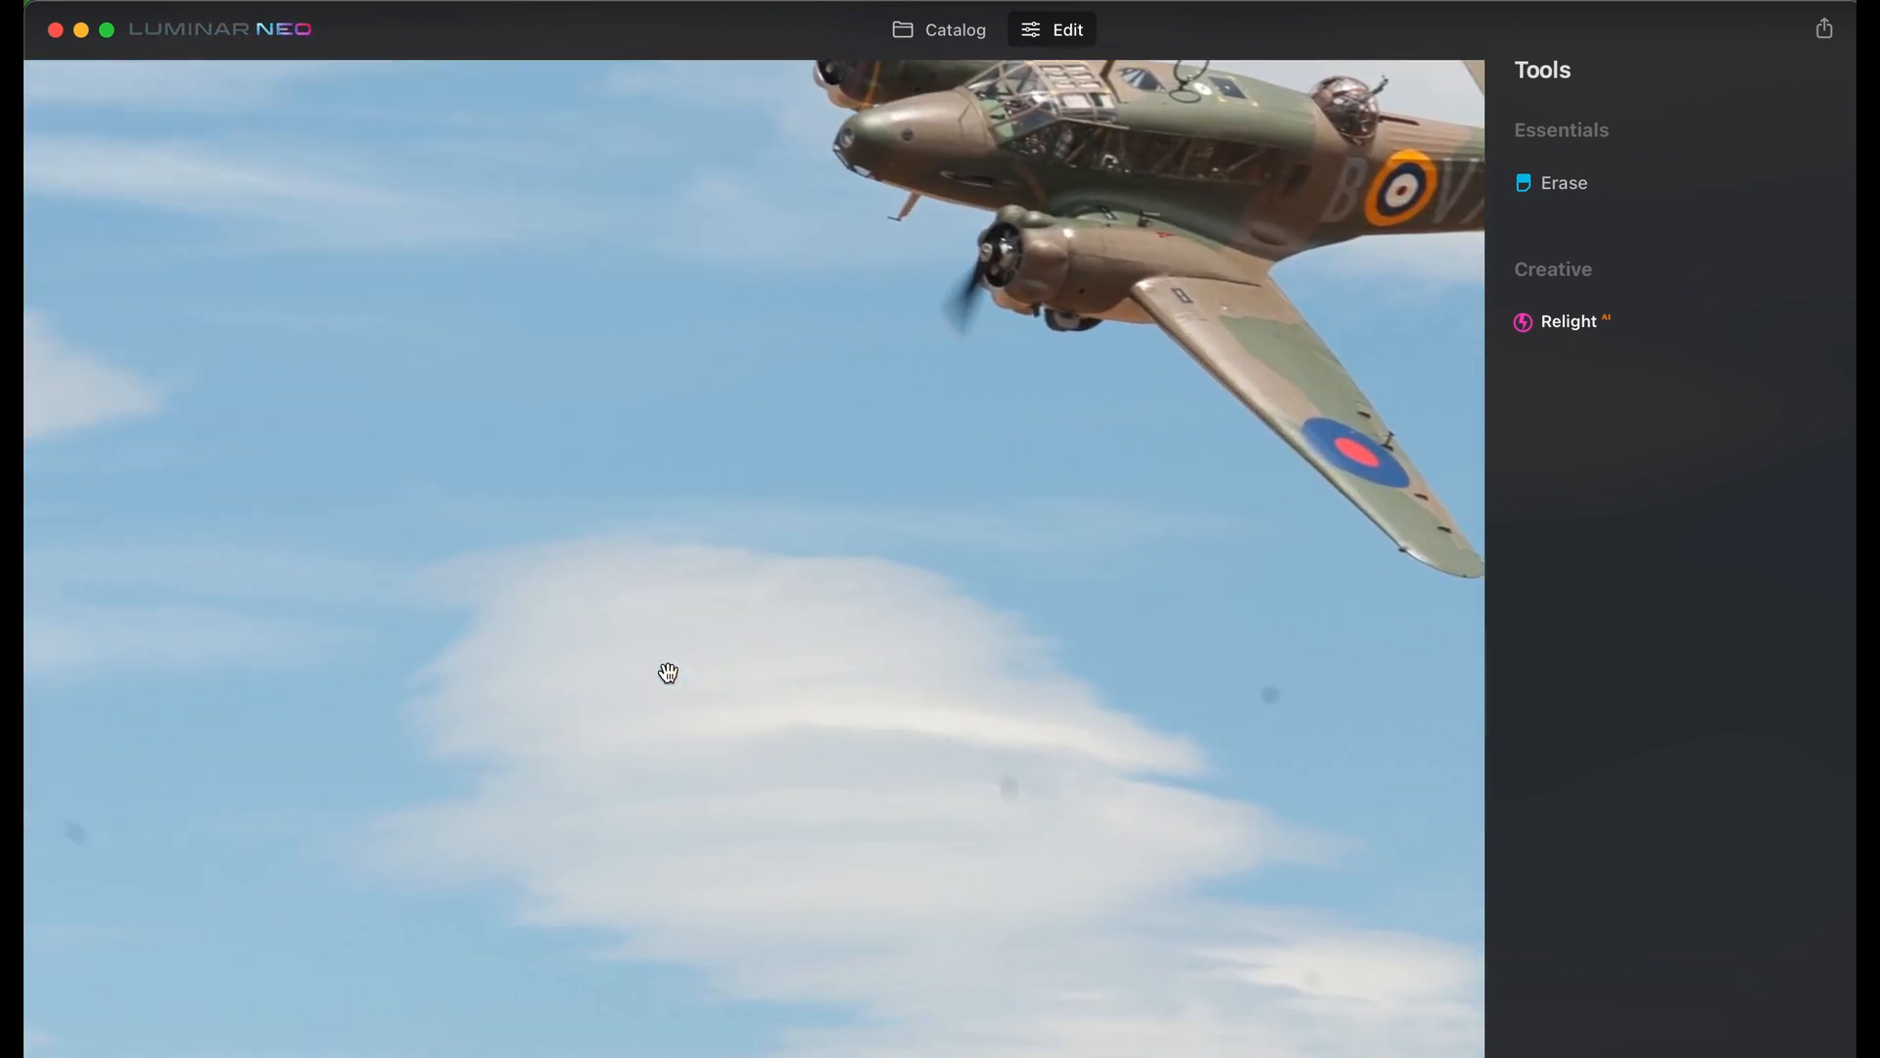
{"action": "scroll", "coordinate": [668, 673], "scroll_direction": "left", "scroll_amount": 3}
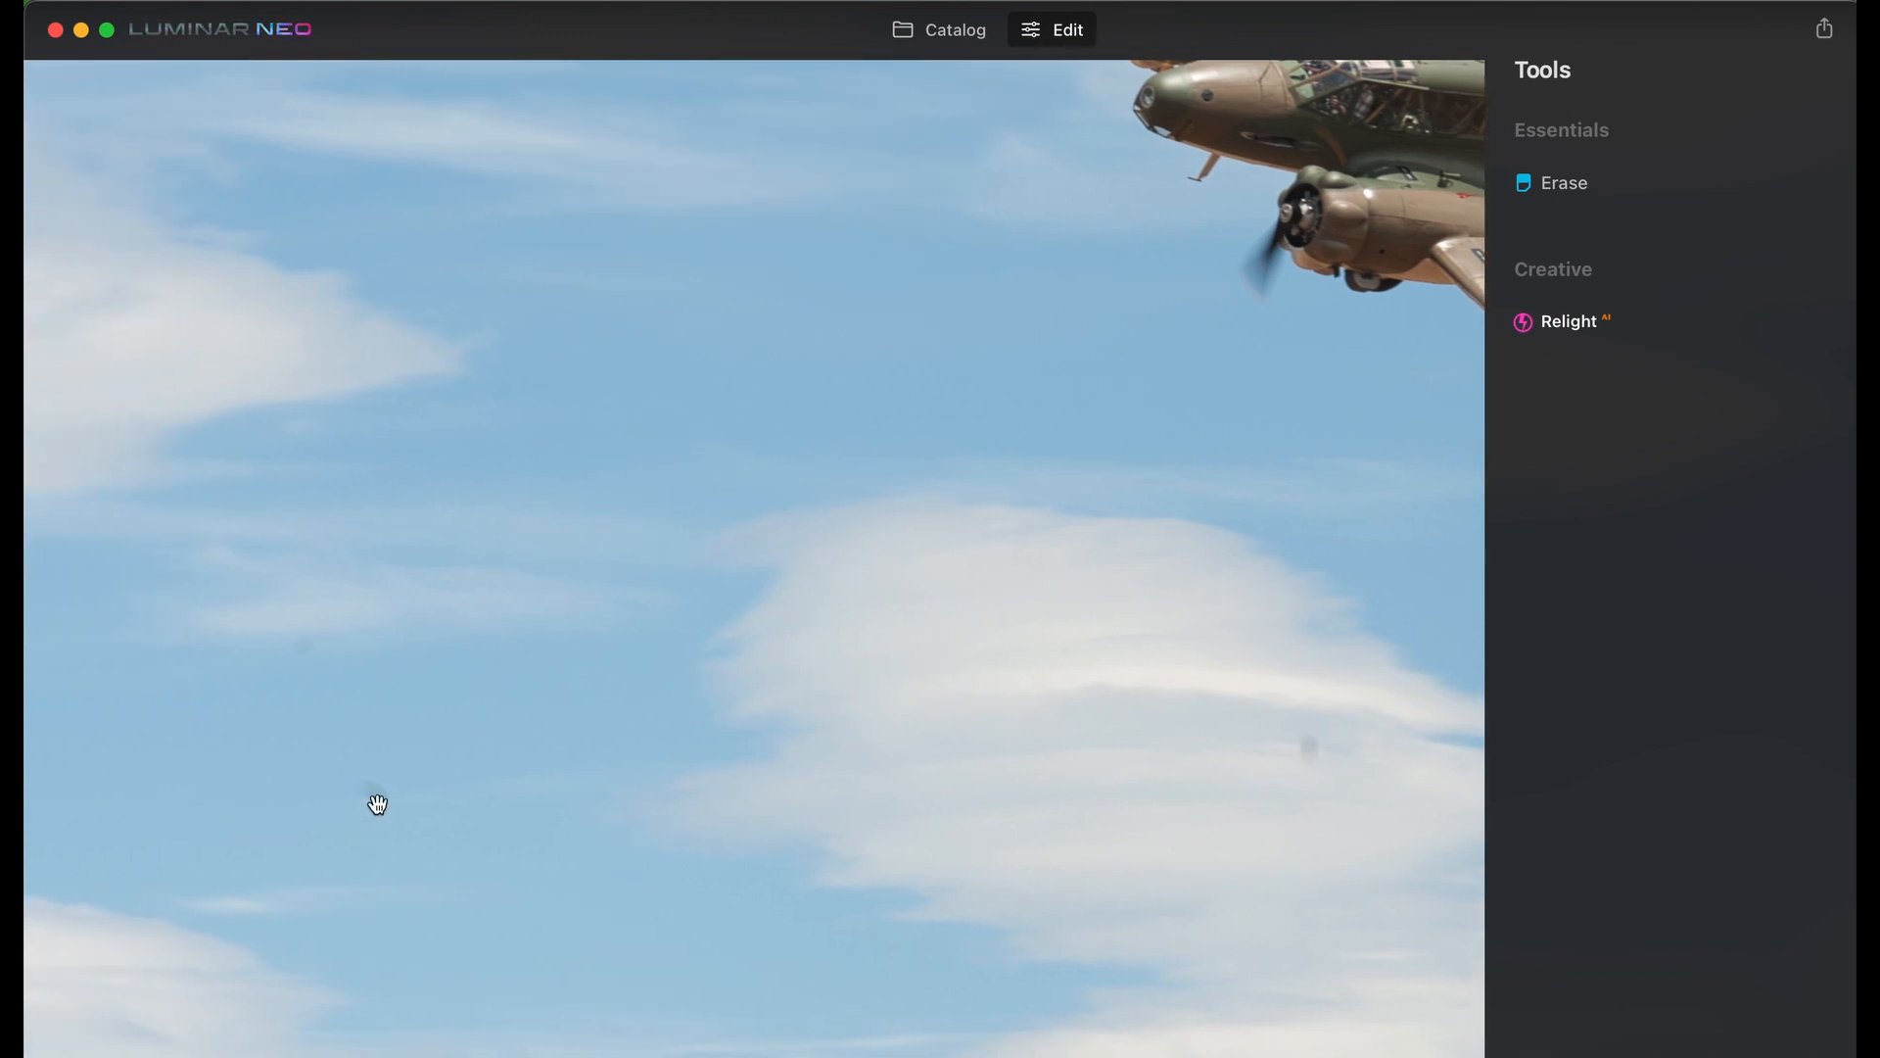
{"action": "scroll", "coordinate": [377, 804], "scroll_direction": "up", "scroll_amount": 6}
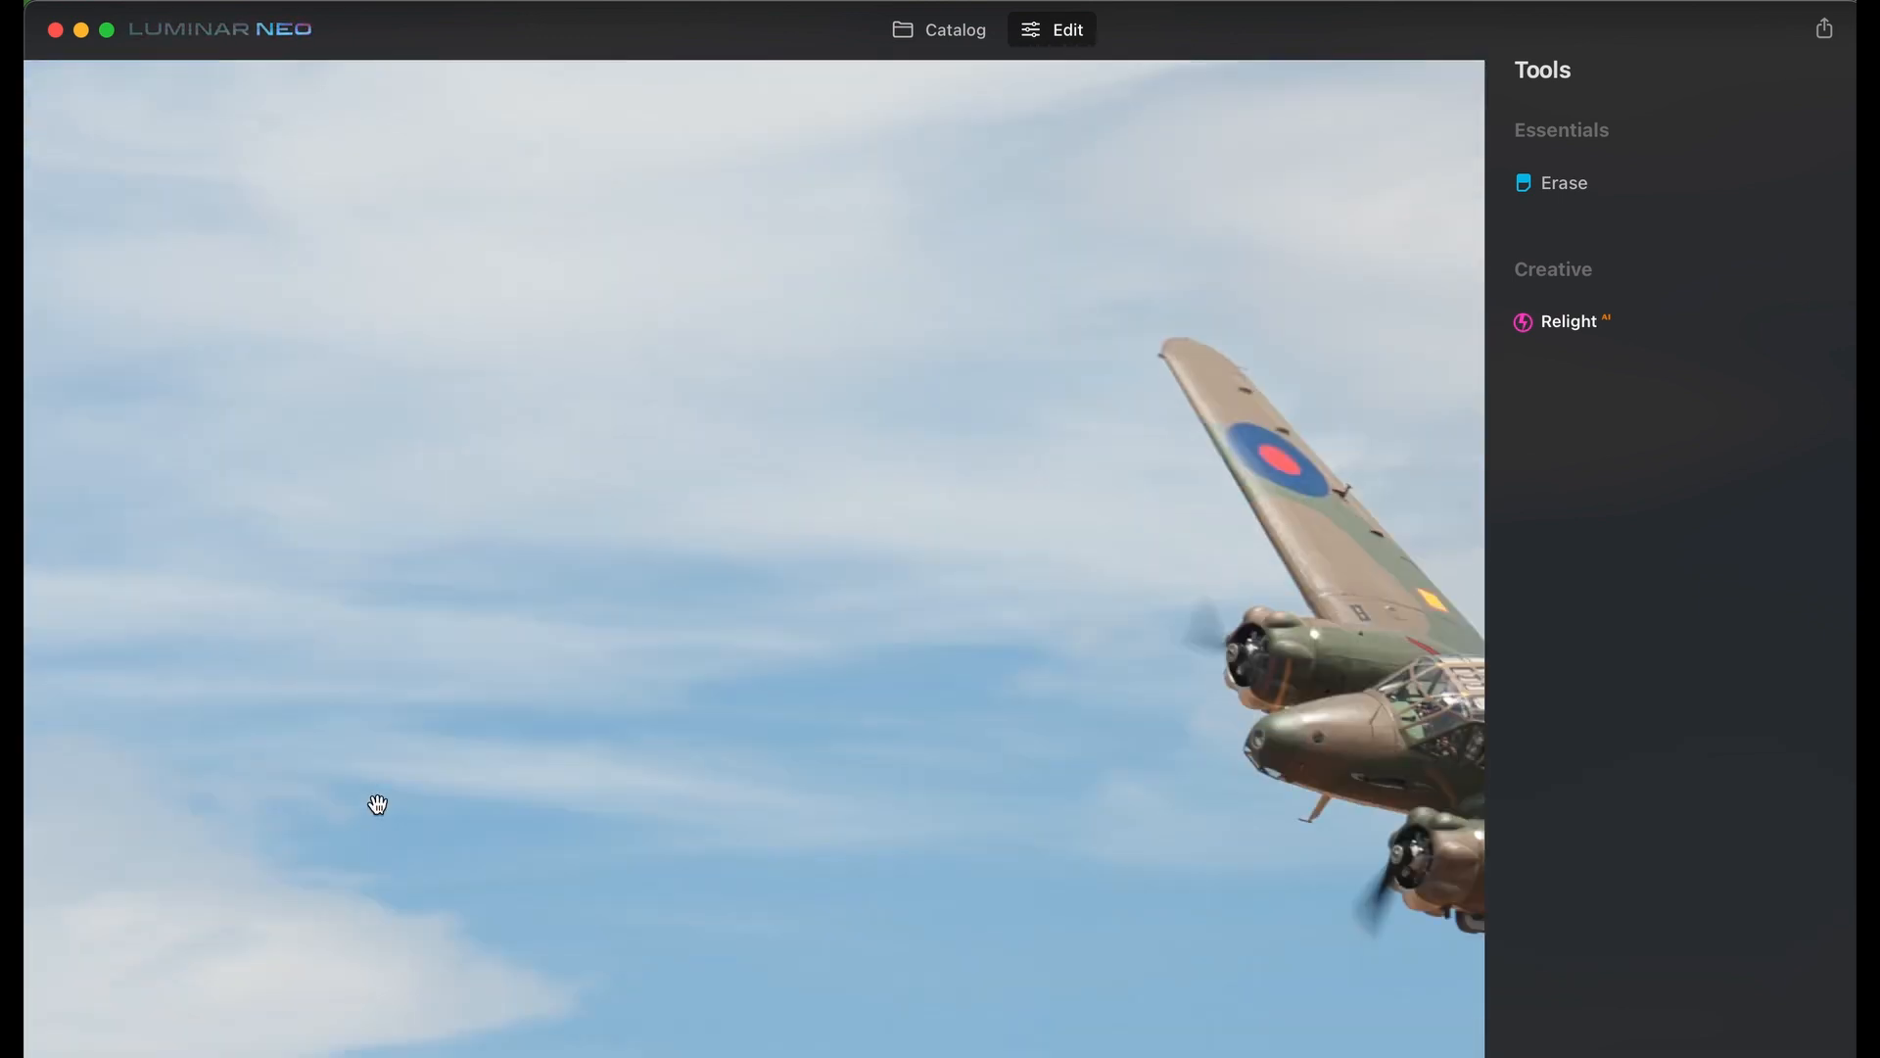
{"action": "scroll", "coordinate": [377, 804], "scroll_direction": "right", "scroll_amount": 12}
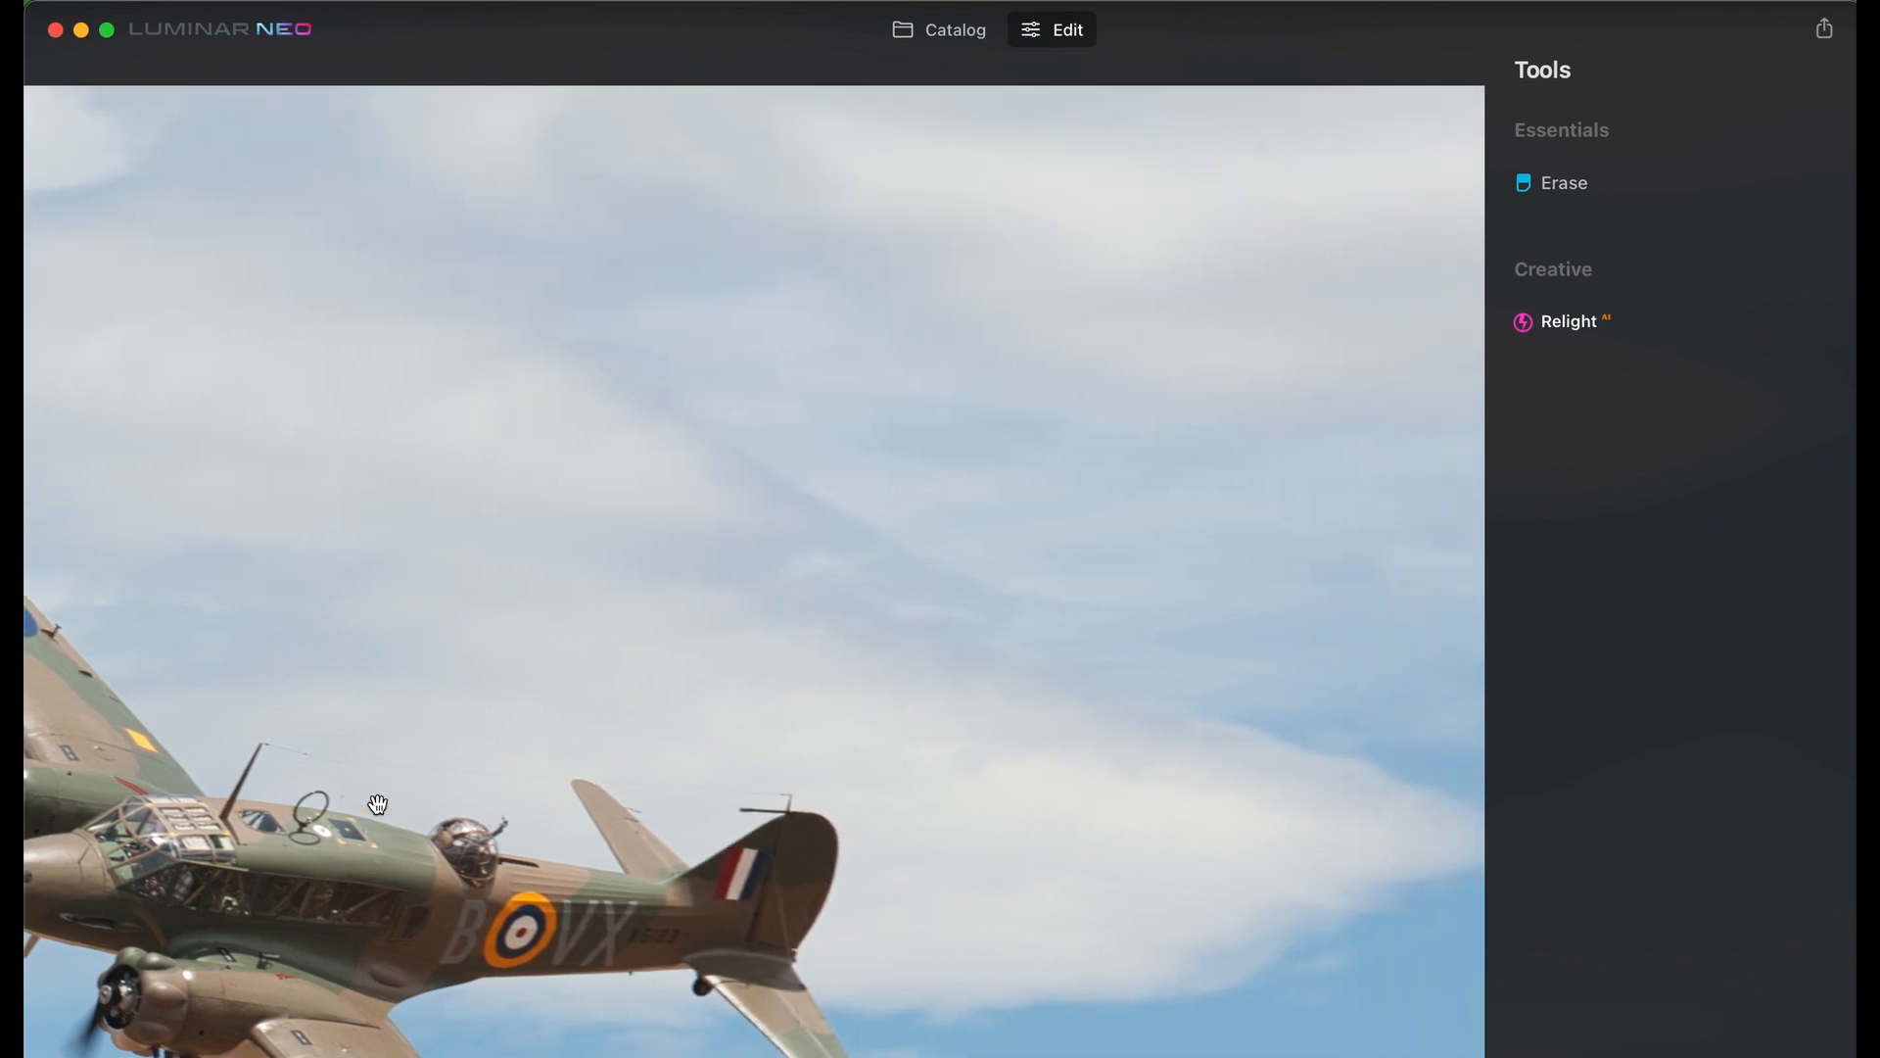
{"action": "scroll", "coordinate": [377, 804], "scroll_direction": "right", "scroll_amount": 6}
{"action": "scroll", "coordinate": [377, 804], "scroll_direction": "down", "scroll_amount": 4}
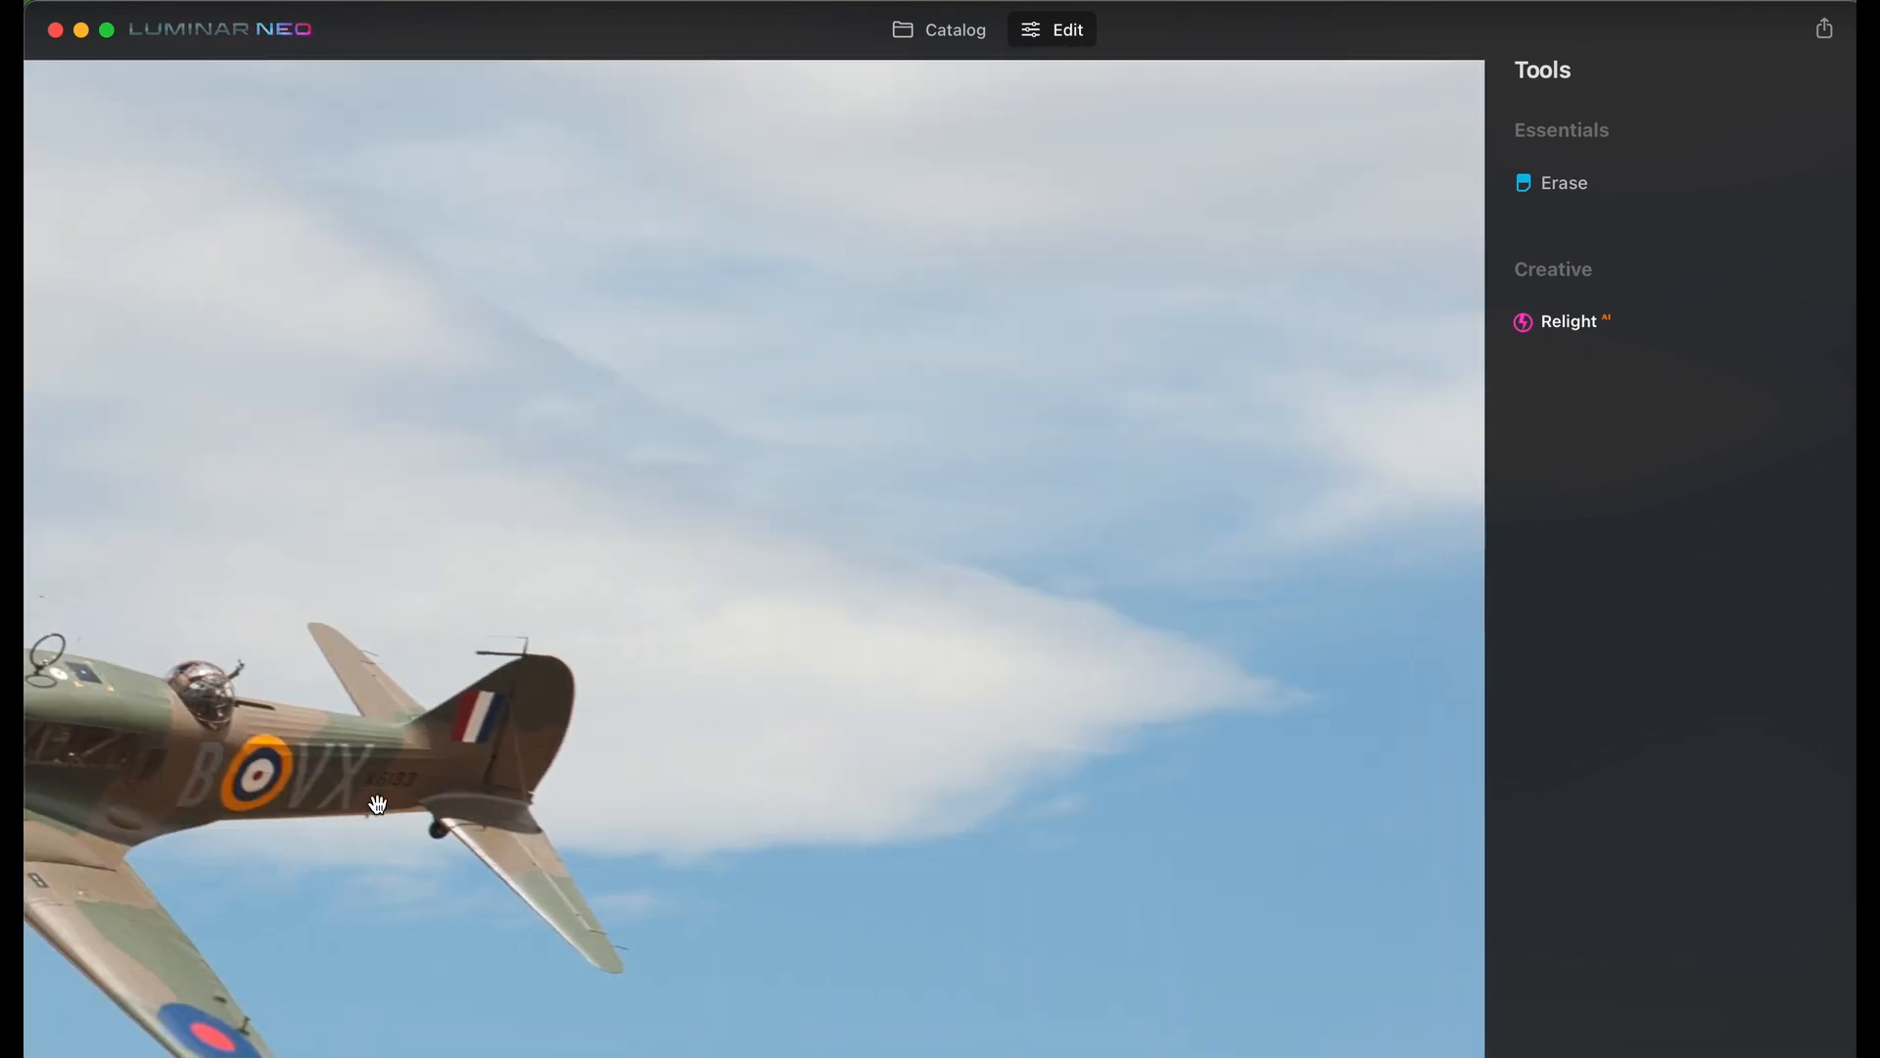
{"action": "scroll", "coordinate": [377, 804], "scroll_direction": "down", "scroll_amount": 5}
{"action": "scroll", "coordinate": [377, 804], "scroll_direction": "left", "scroll_amount": 7}
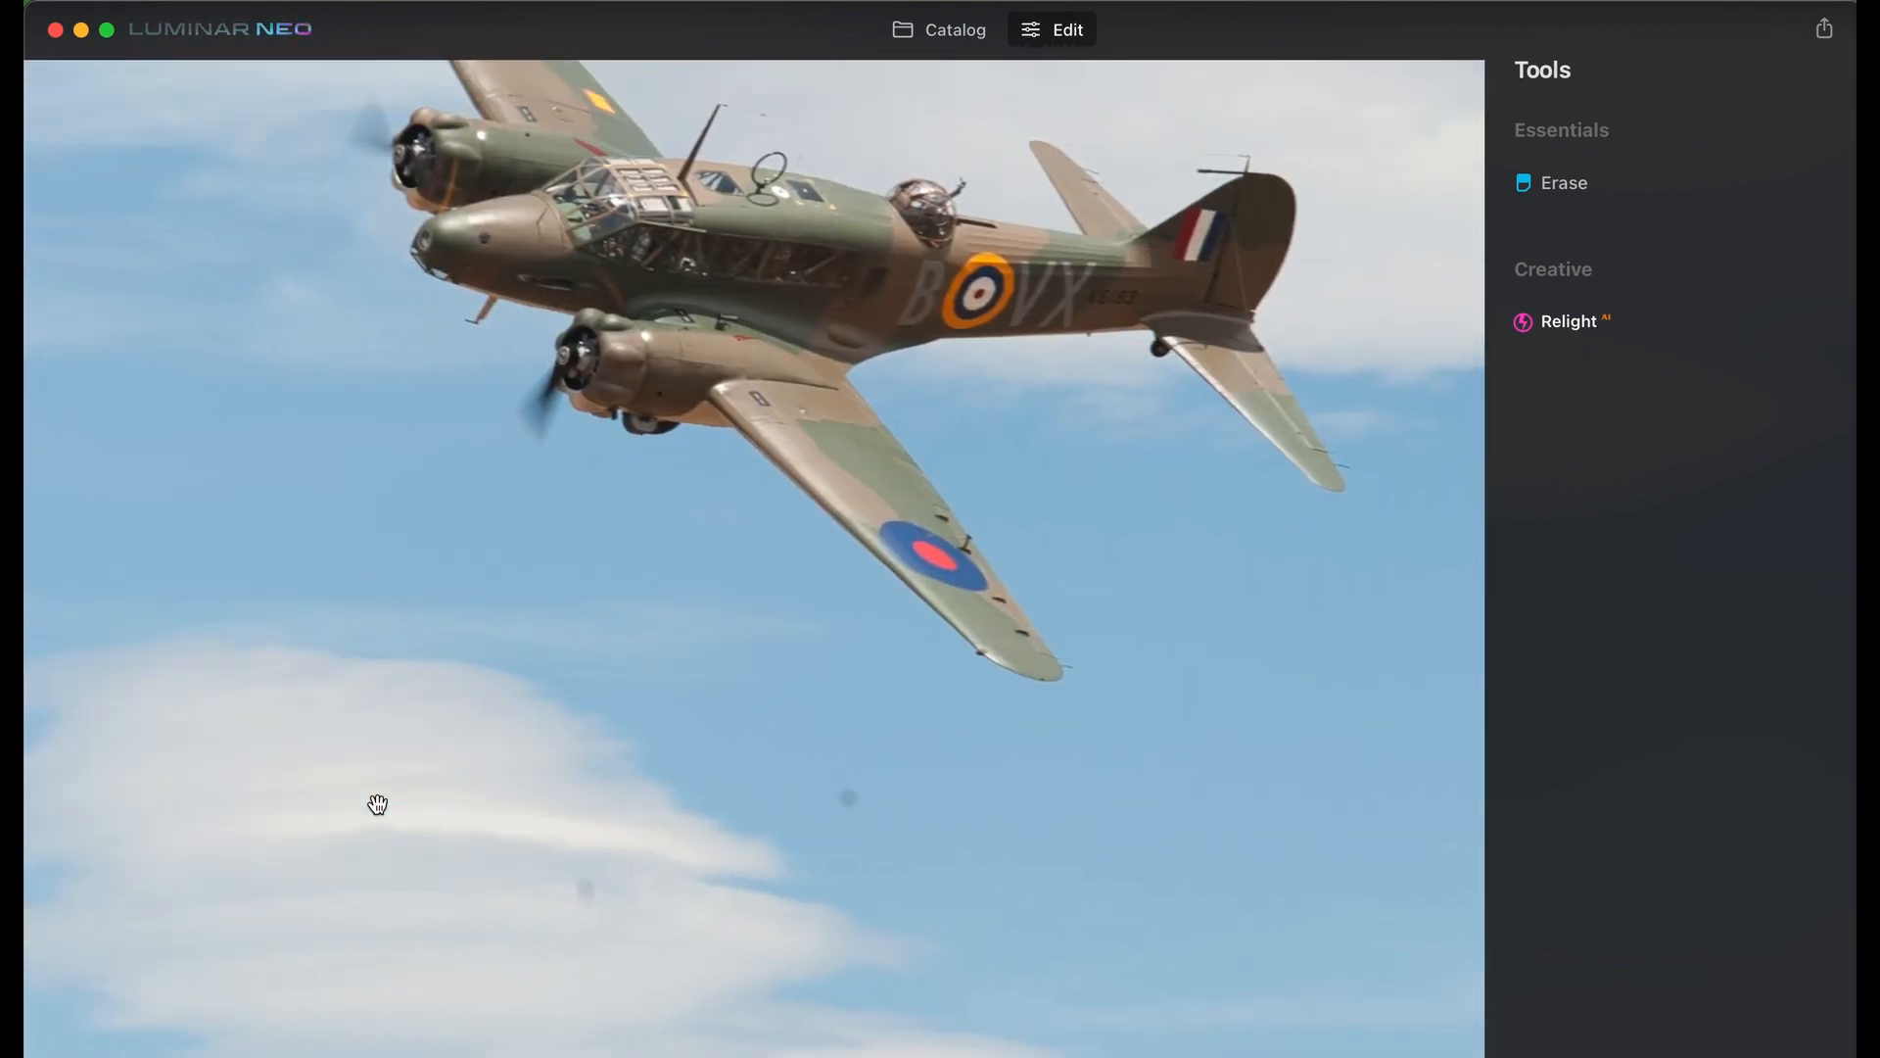
{"action": "scroll", "coordinate": [377, 804], "scroll_direction": "left", "scroll_amount": 2}
{"action": "scroll", "coordinate": [363, 811], "scroll_direction": "down", "scroll_amount": 5}
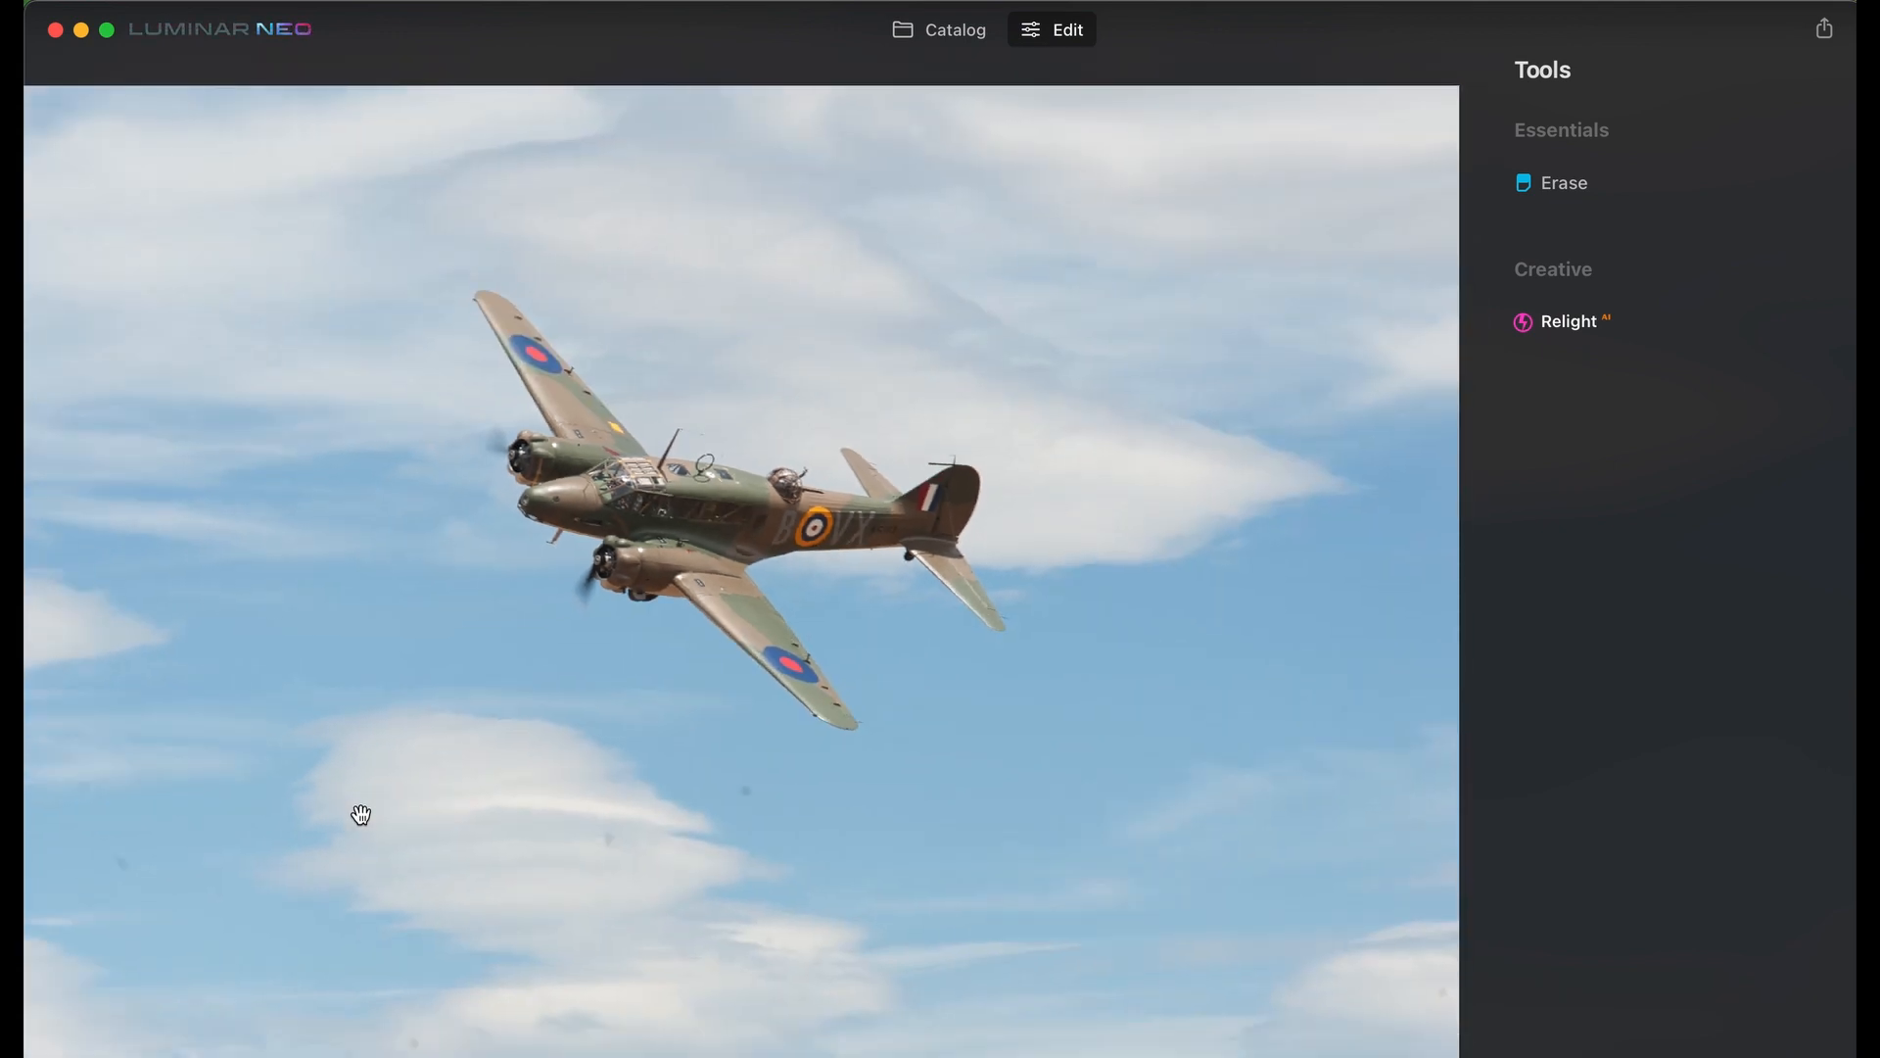
{"action": "scroll", "coordinate": [360, 815], "scroll_direction": "down", "scroll_amount": 3}
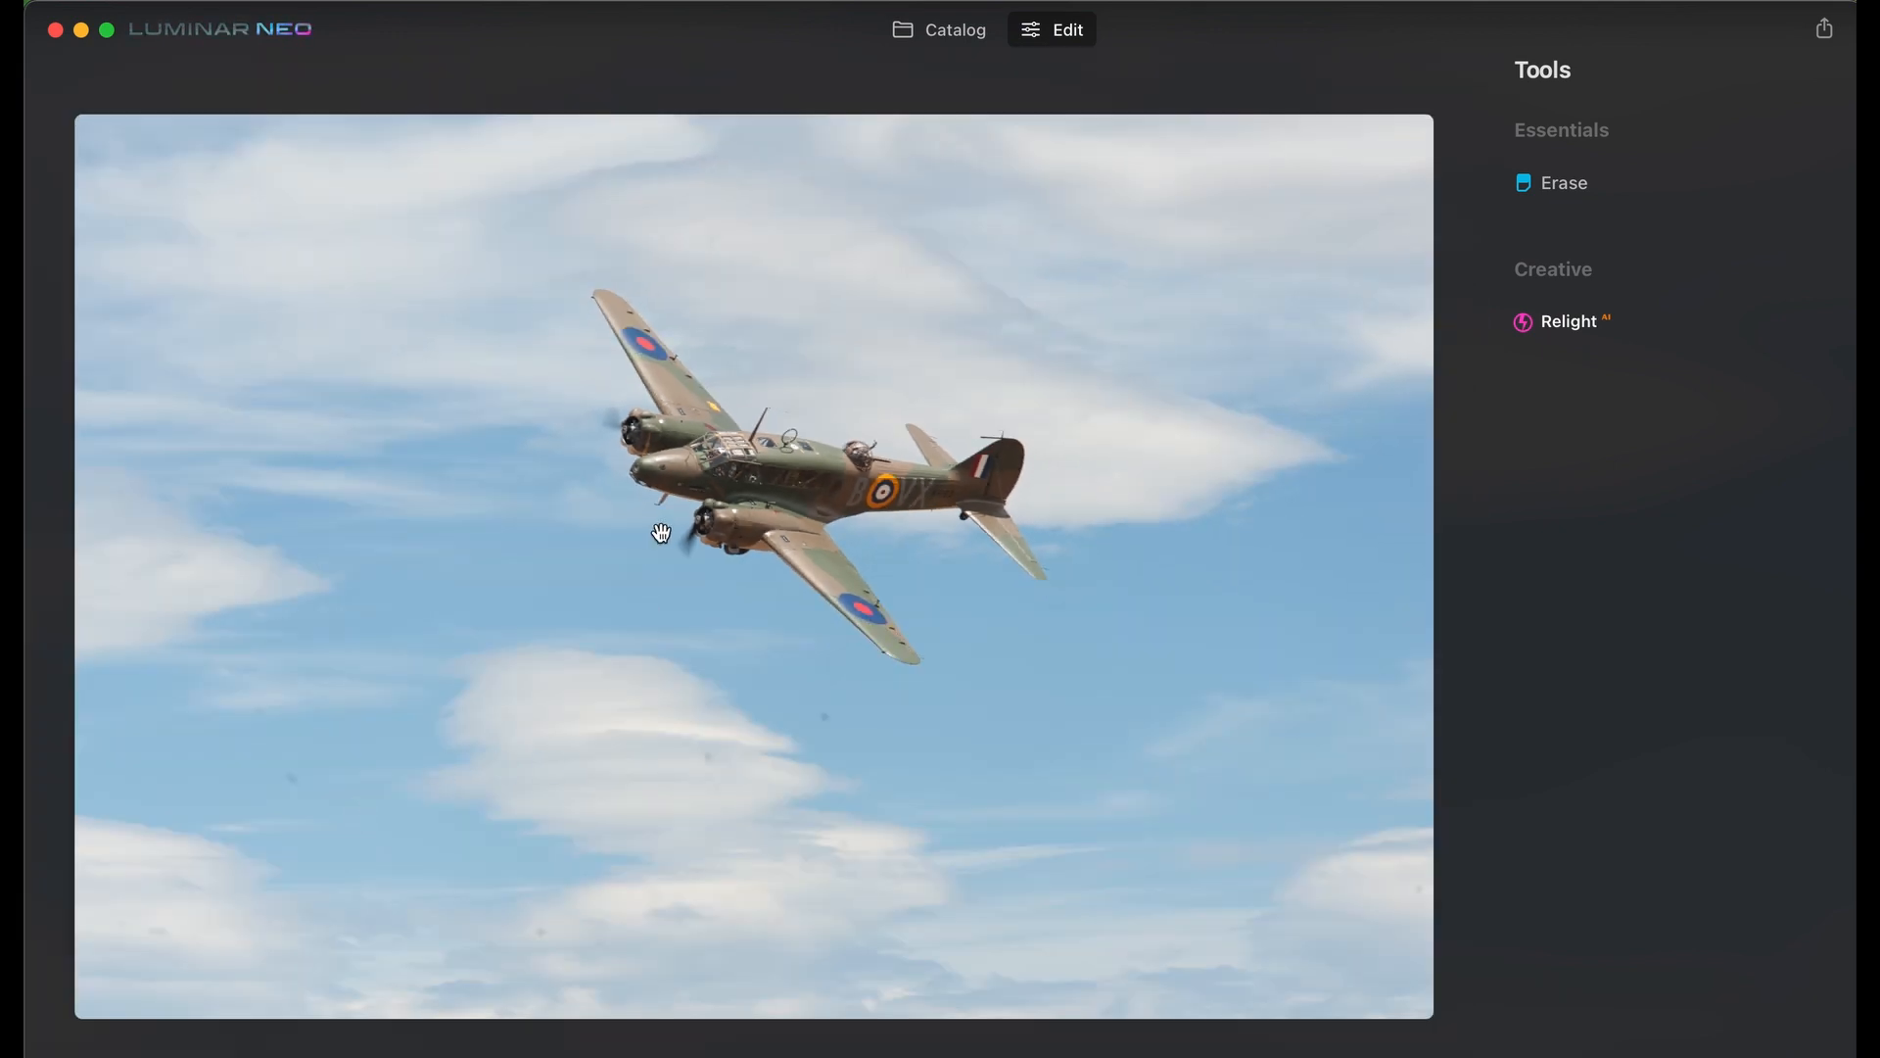
{"action": "scroll", "coordinate": [661, 533], "scroll_direction": "up", "scroll_amount": 5}
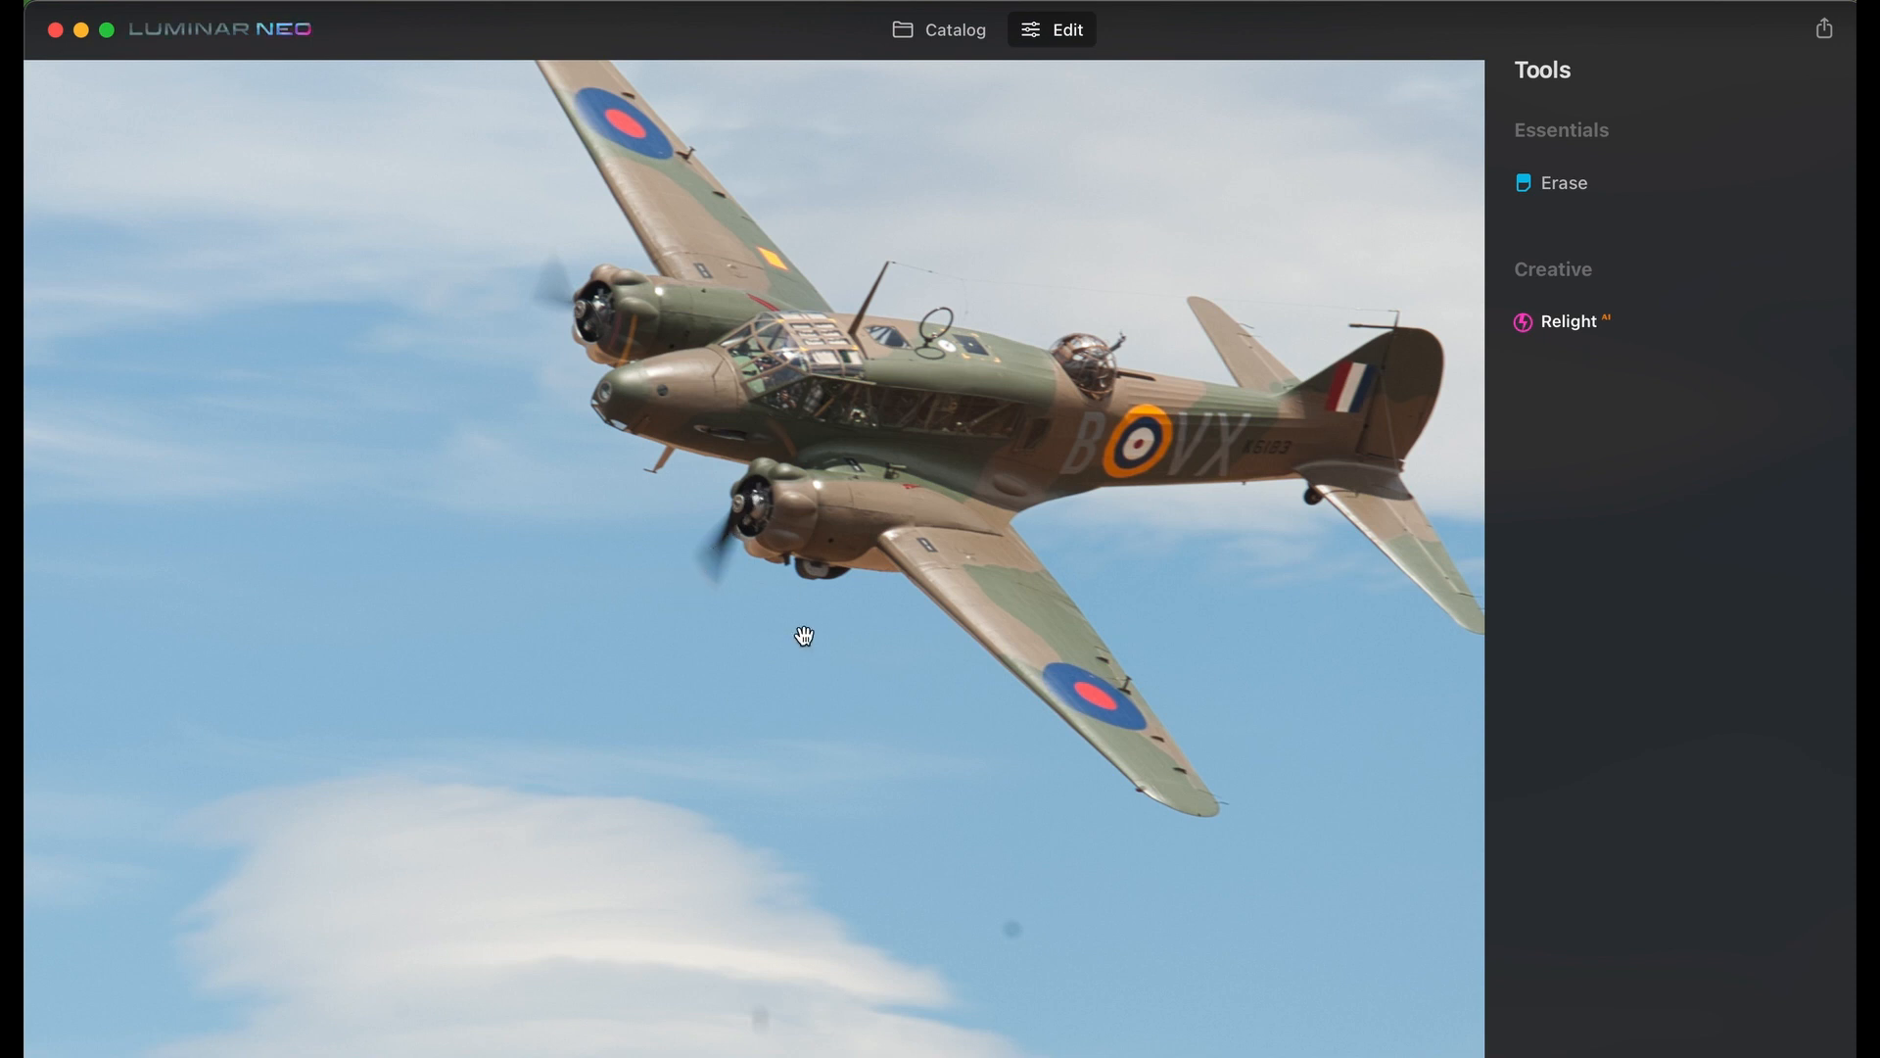
{"action": "scroll", "coordinate": [803, 637], "scroll_direction": "down", "scroll_amount": 5}
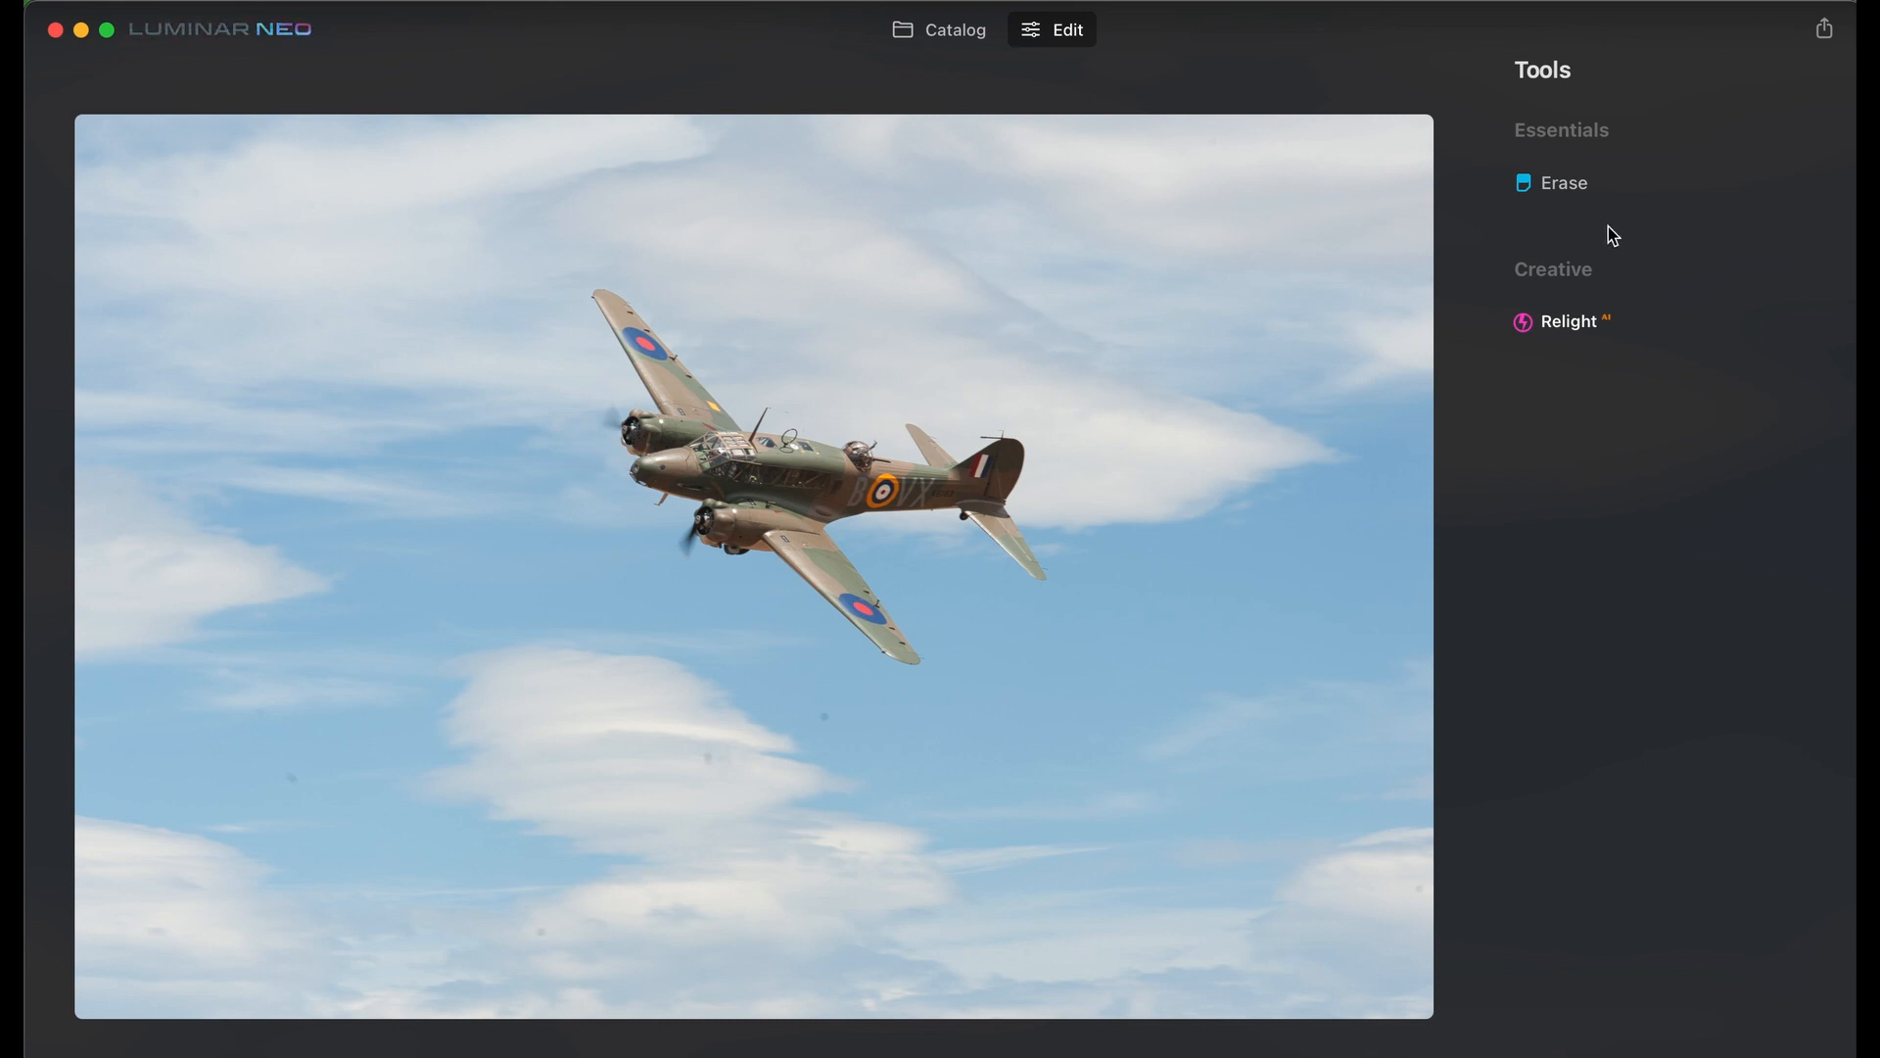
Remove the dust spots automatically from the aircraft photo with the Erase tool and compare the sky beneath the plane with the original.
{"action": "left_click", "coordinate": [1570, 186]}
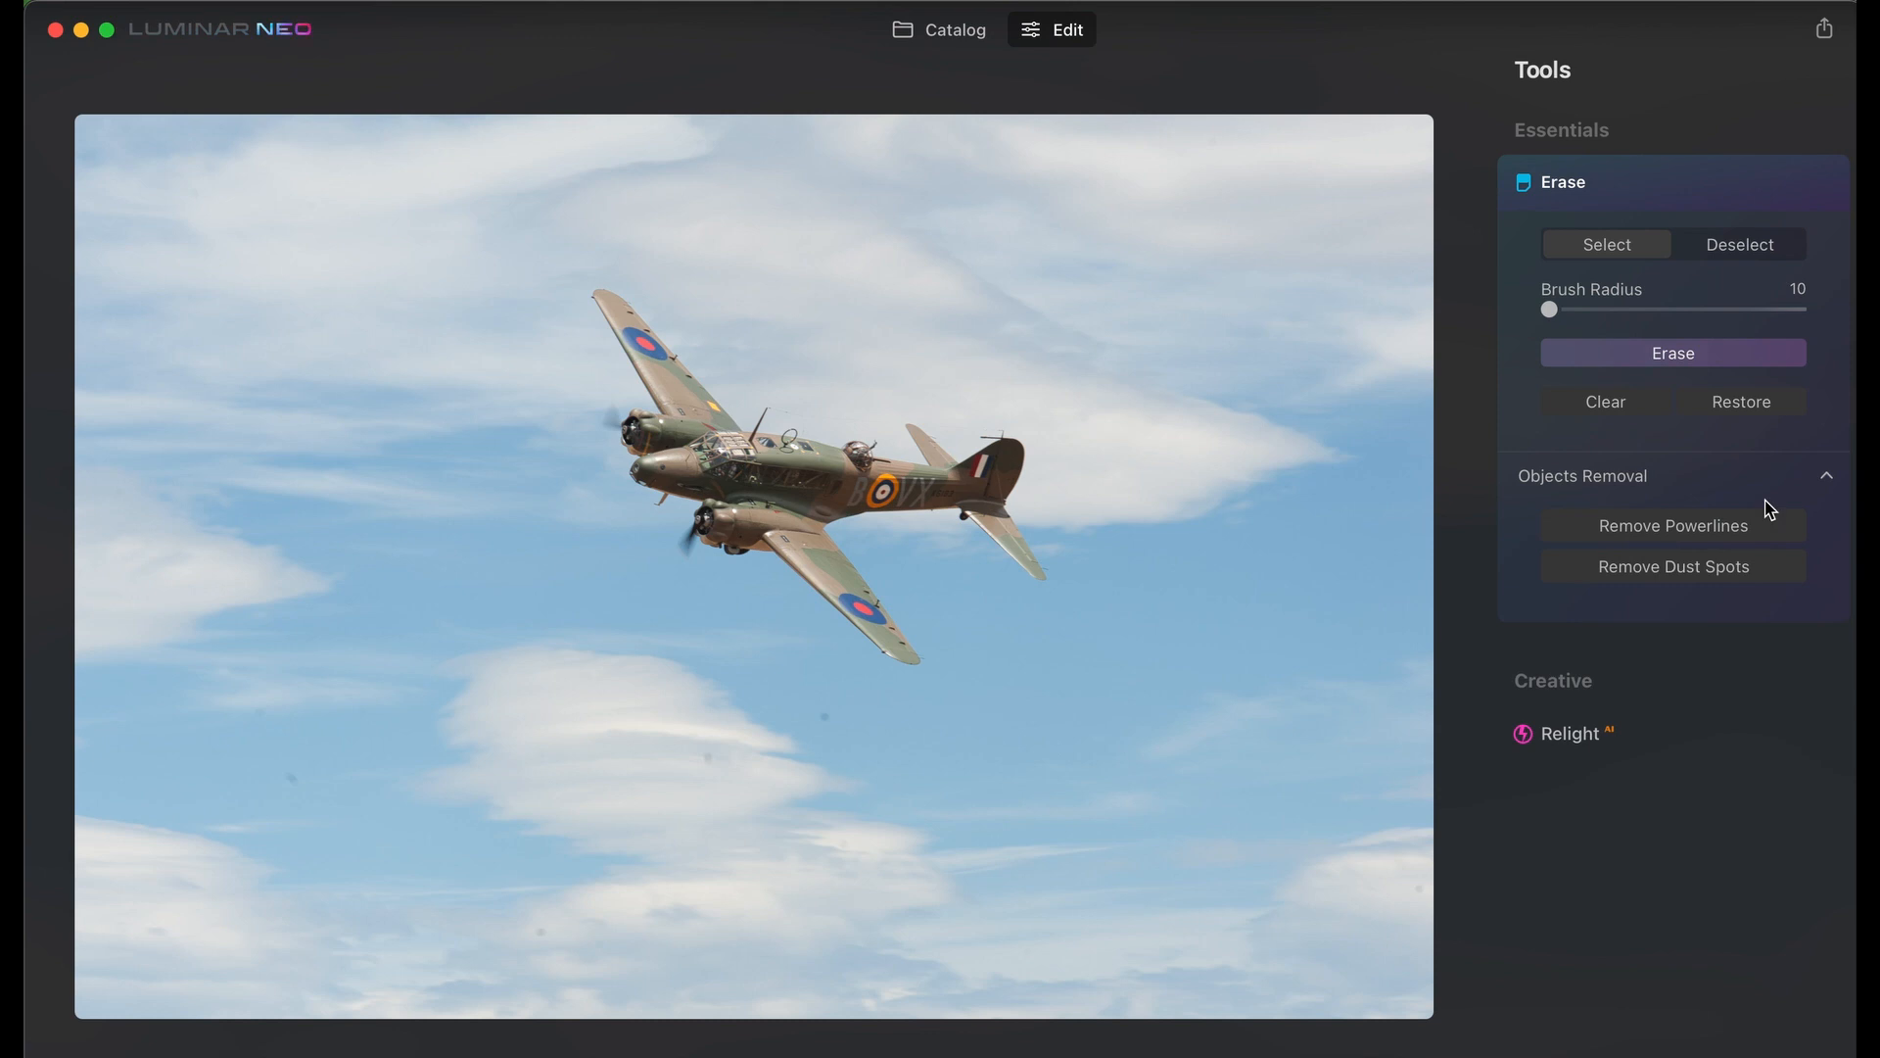
{"action": "left_click", "coordinate": [1695, 578]}
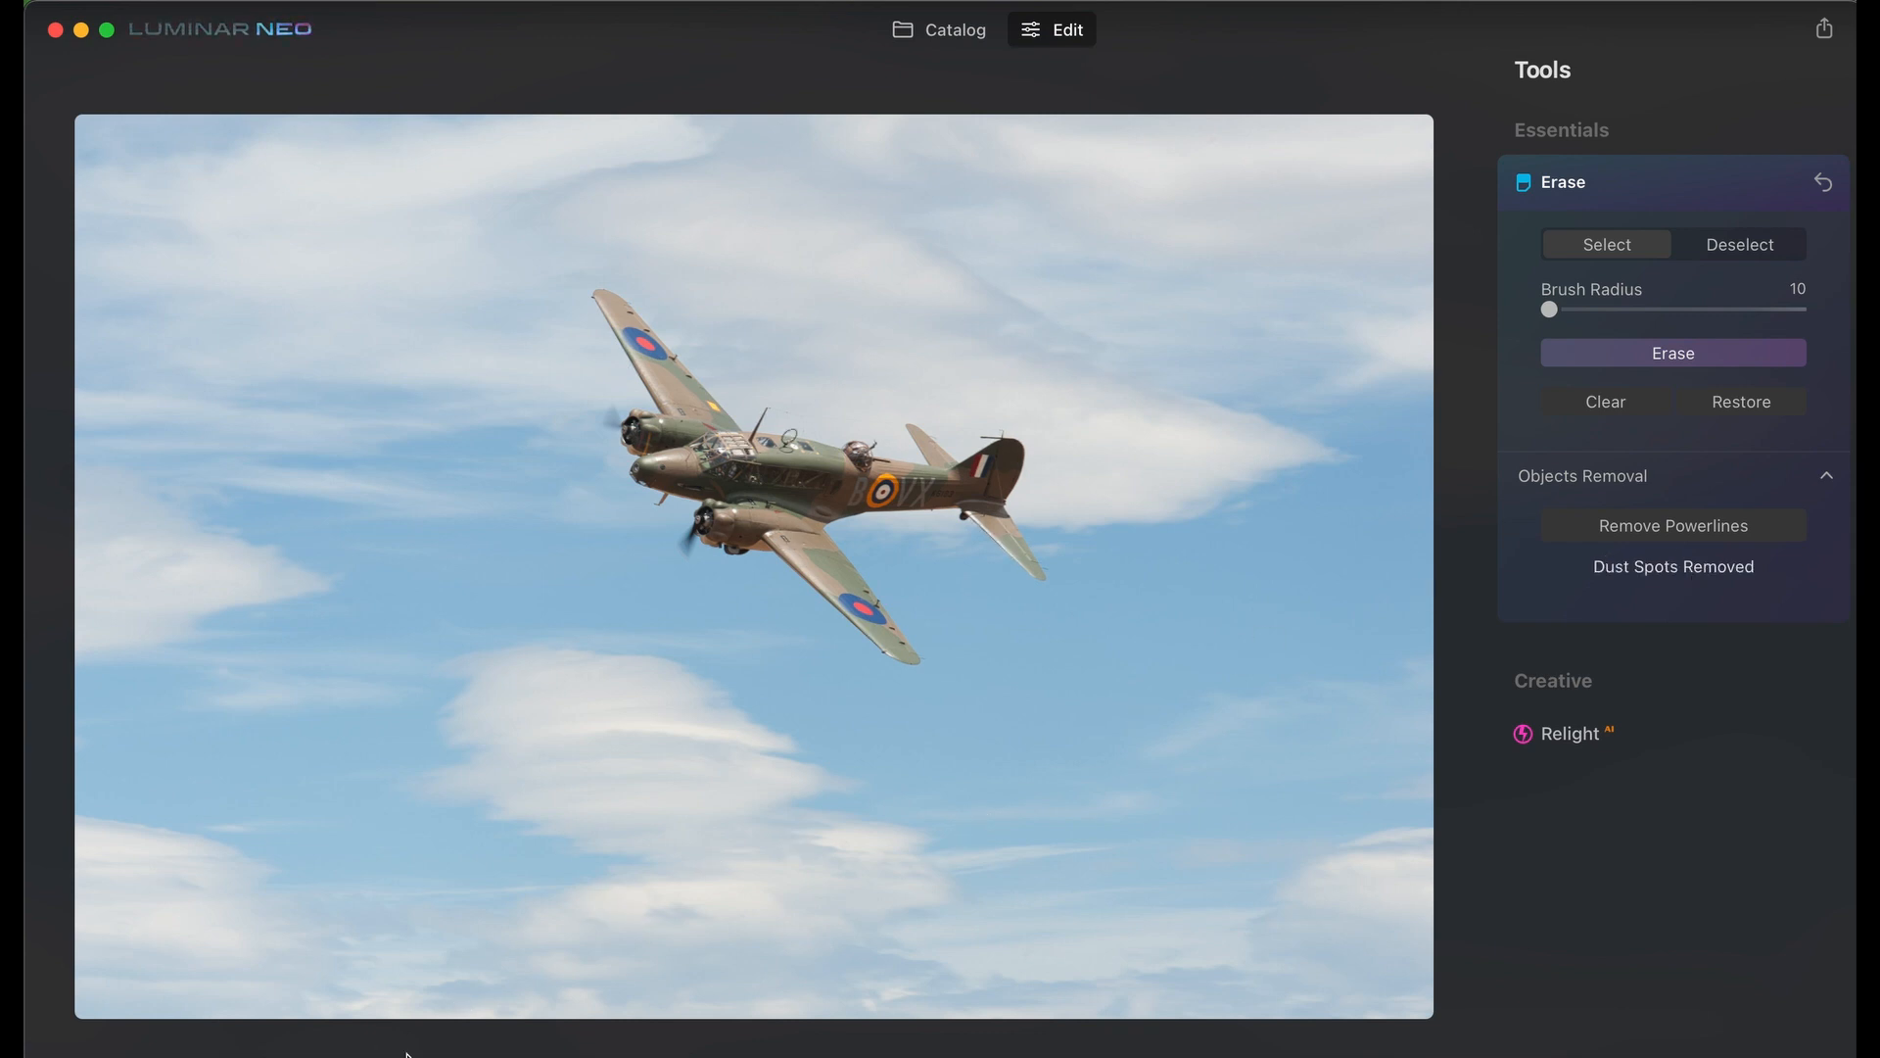
{"action": "scroll", "coordinate": [694, 855], "scroll_direction": "up", "scroll_amount": 5}
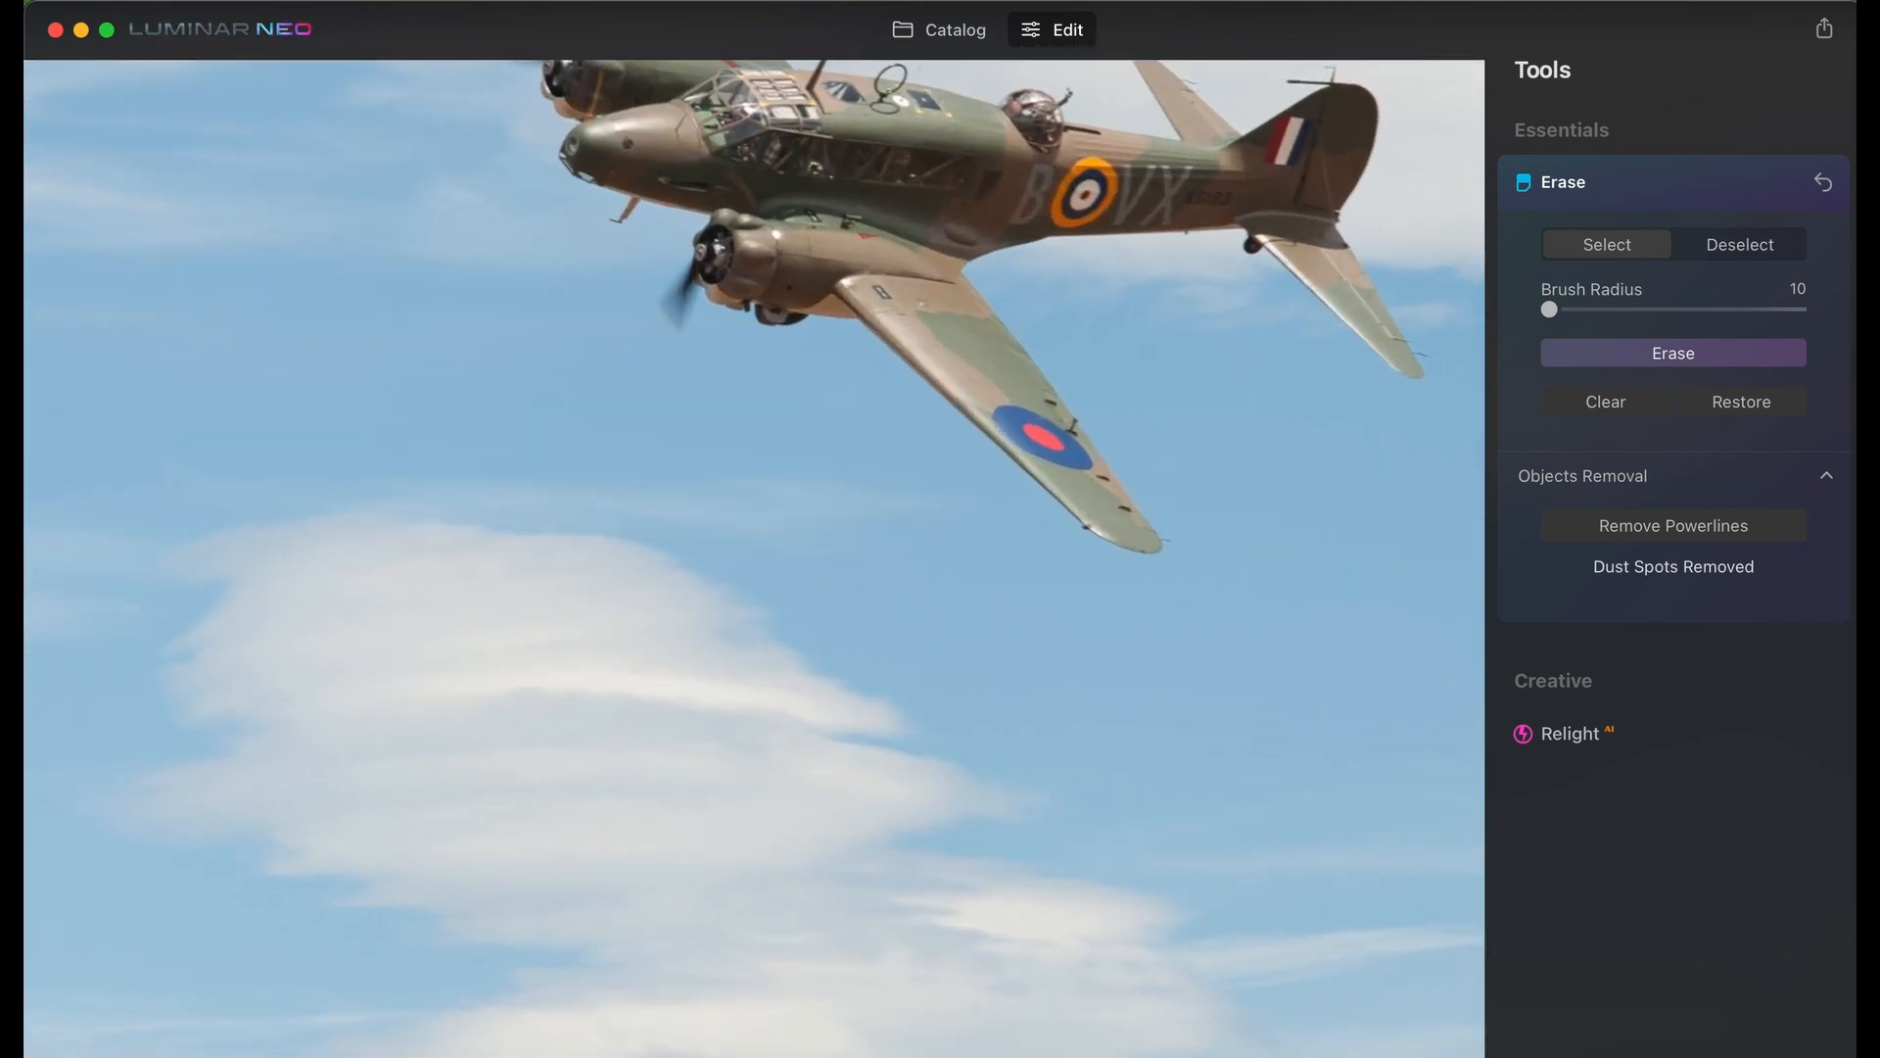
{"action": "key", "text": "backslash"}
{"action": "key", "text": "backslash"}
{"action": "key", "text": "backslash"}
{"action": "key", "text": "backslash"}
Compare the clouds in the lower-left part of the aircraft photo before and after the dust spot removal.
{"action": "scroll", "coordinate": [546, 1004], "scroll_direction": "left", "scroll_amount": 7}
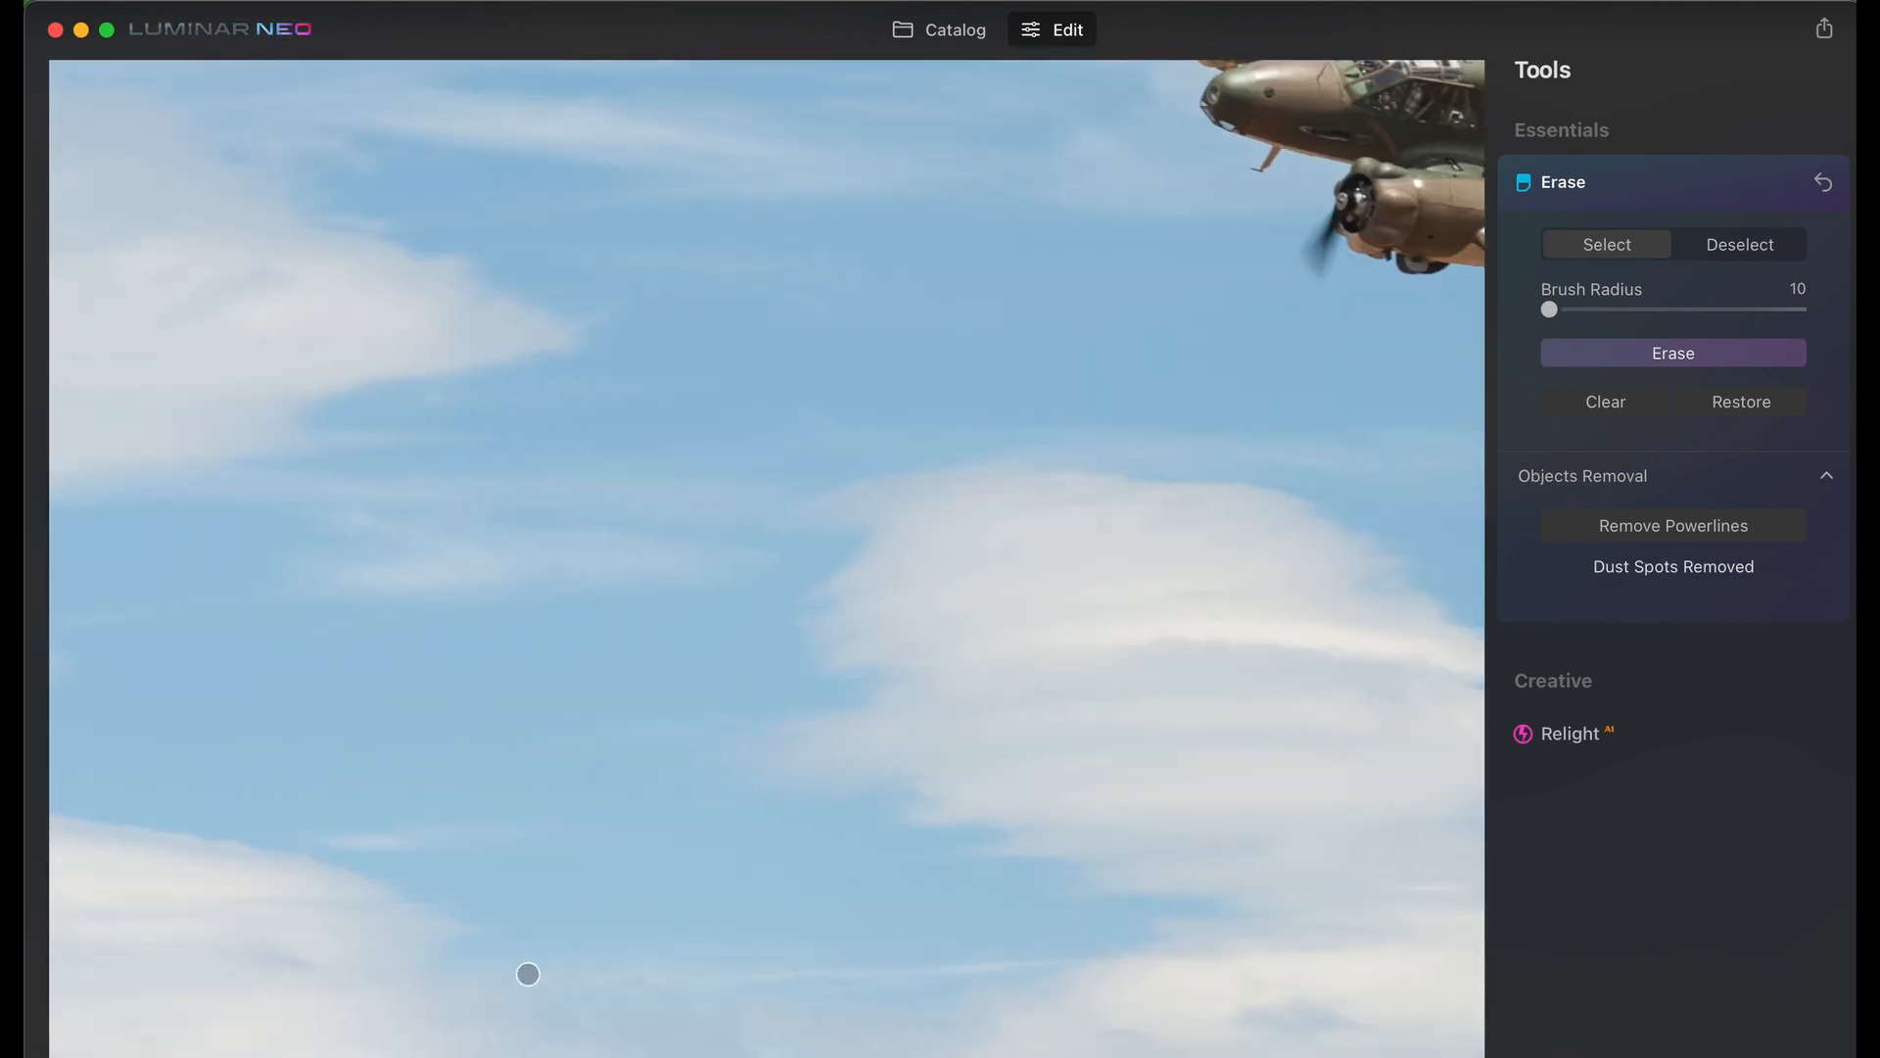
{"action": "scroll", "coordinate": [528, 973], "scroll_direction": "down", "scroll_amount": 5}
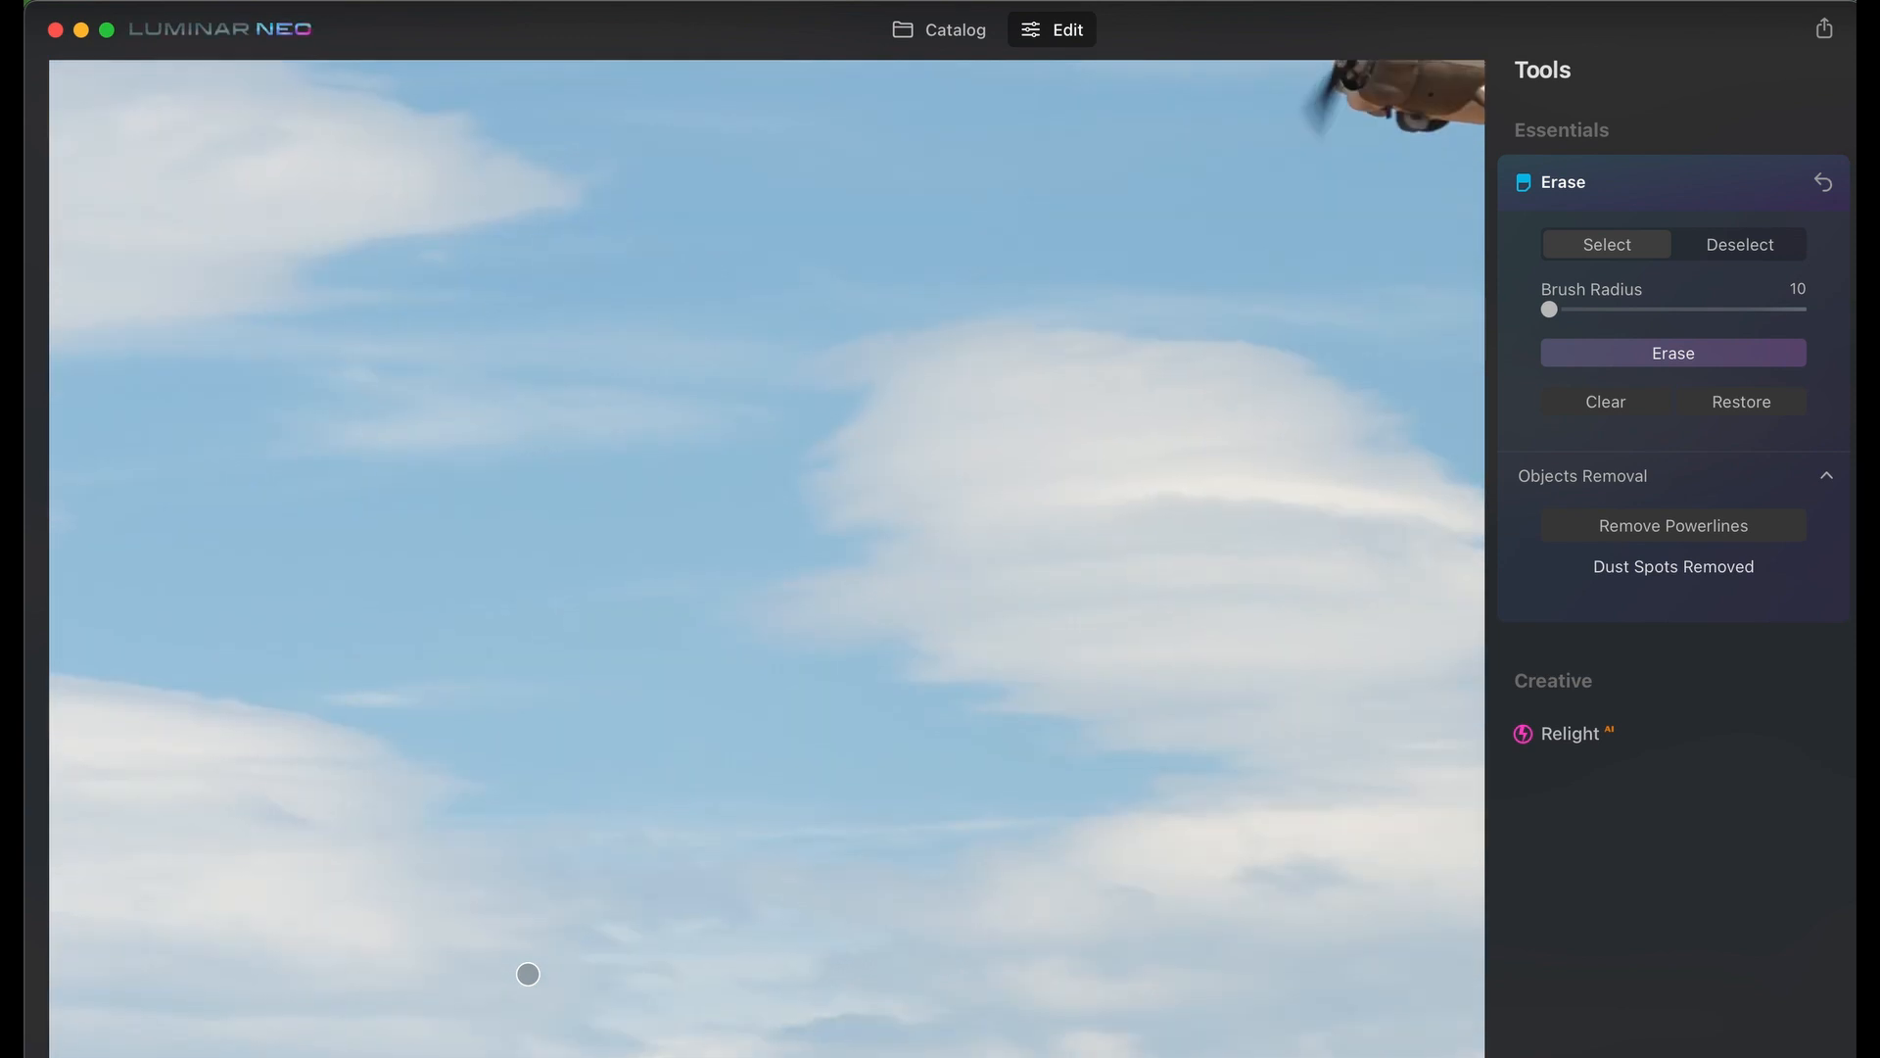
{"action": "key", "text": "backslash"}
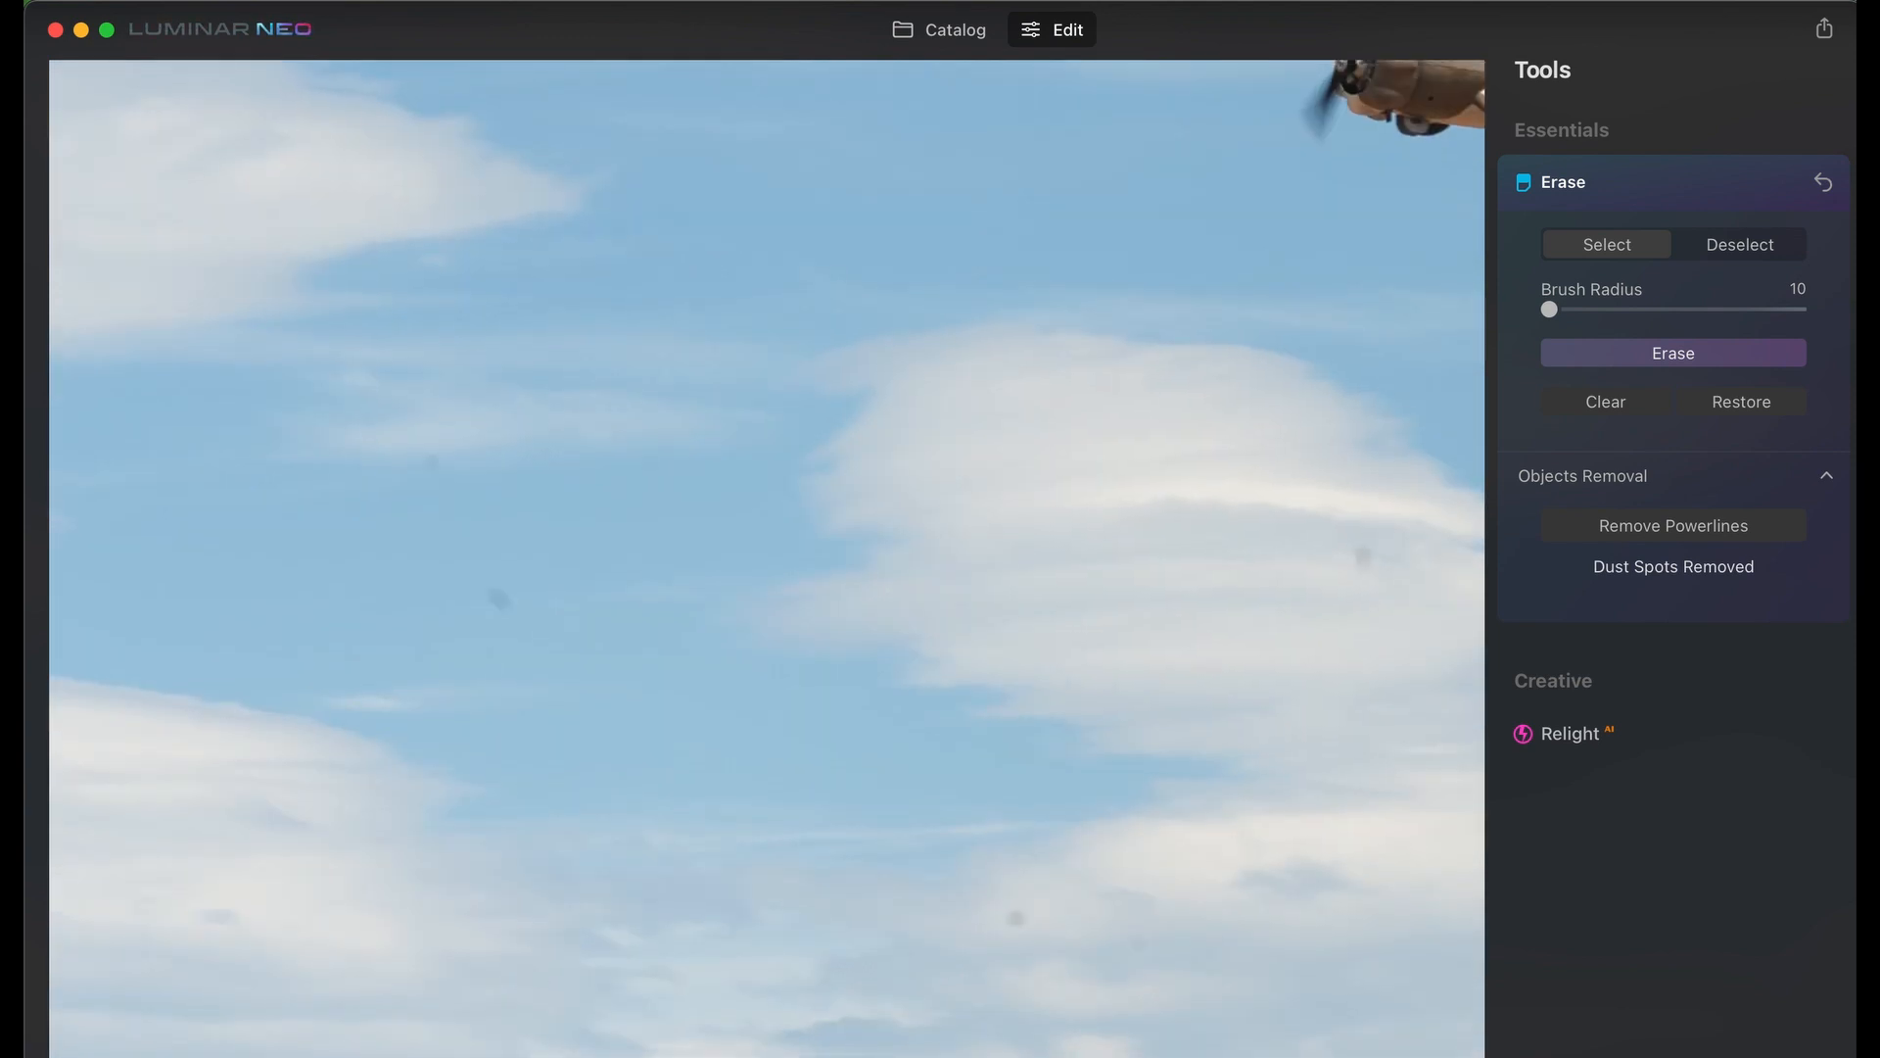
{"action": "key", "text": "backslash"}
{"action": "key", "text": "backslash"}
{"action": "key", "text": "backslash"}
{"action": "key", "text": "backslash"}
{"action": "key", "text": "backslash"}
{"action": "scroll", "coordinate": [918, 795], "scroll_direction": "down", "scroll_amount": 5}
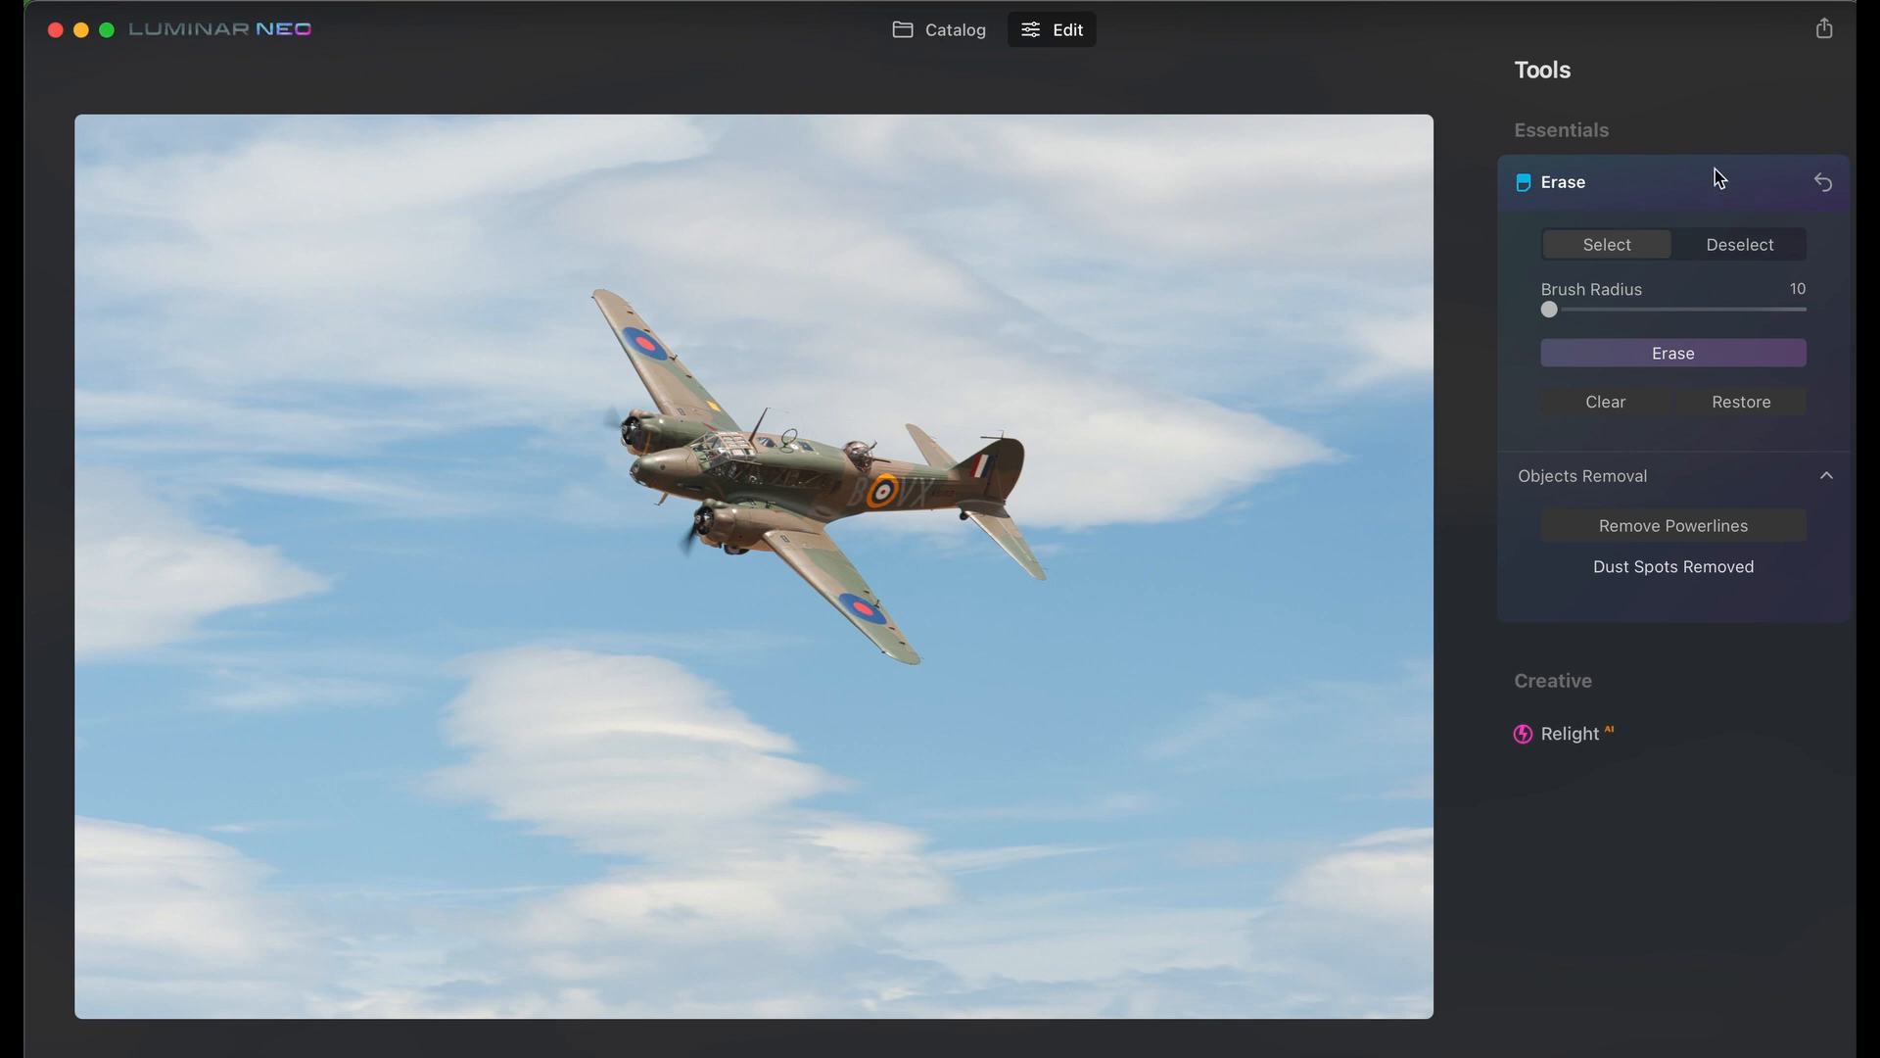
Open the desert landscape photo 07.NEF with the volcano for editing and bring up the Relight settings.
{"action": "left_click", "coordinate": [948, 26]}
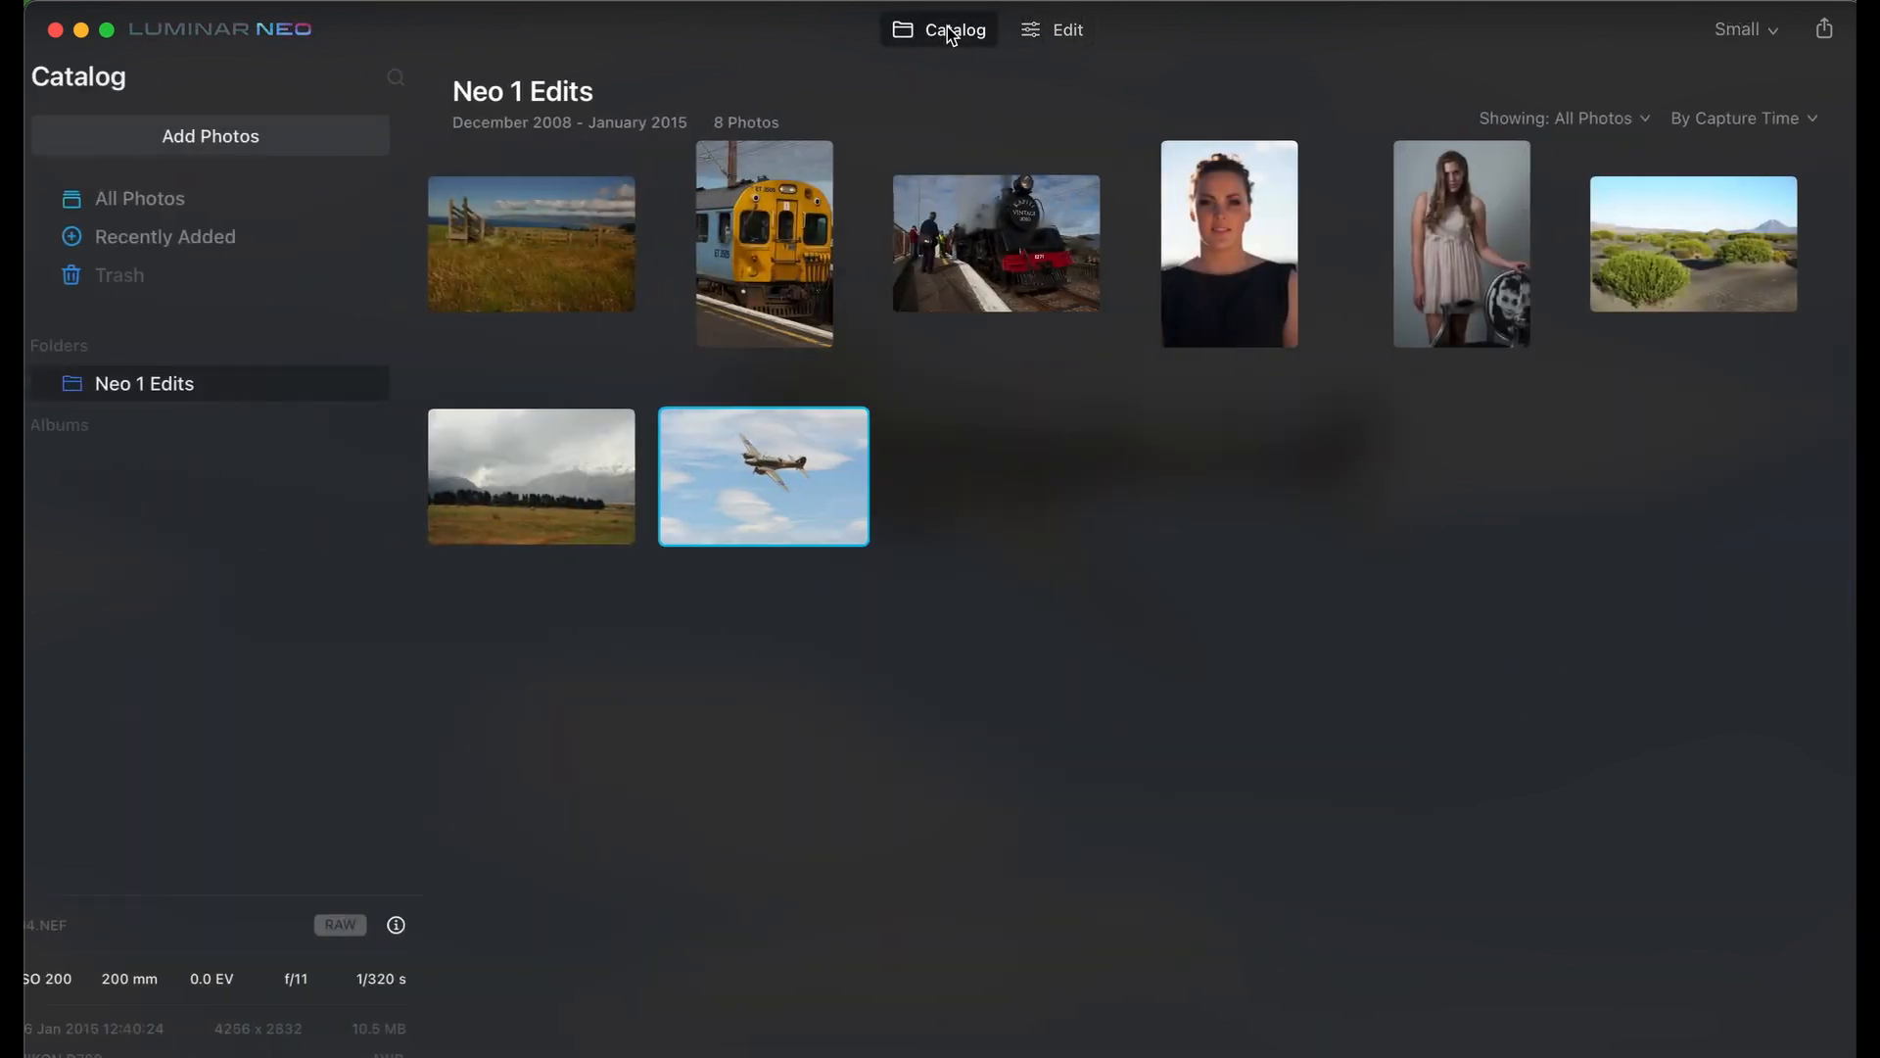
{"action": "left_click", "coordinate": [1704, 272]}
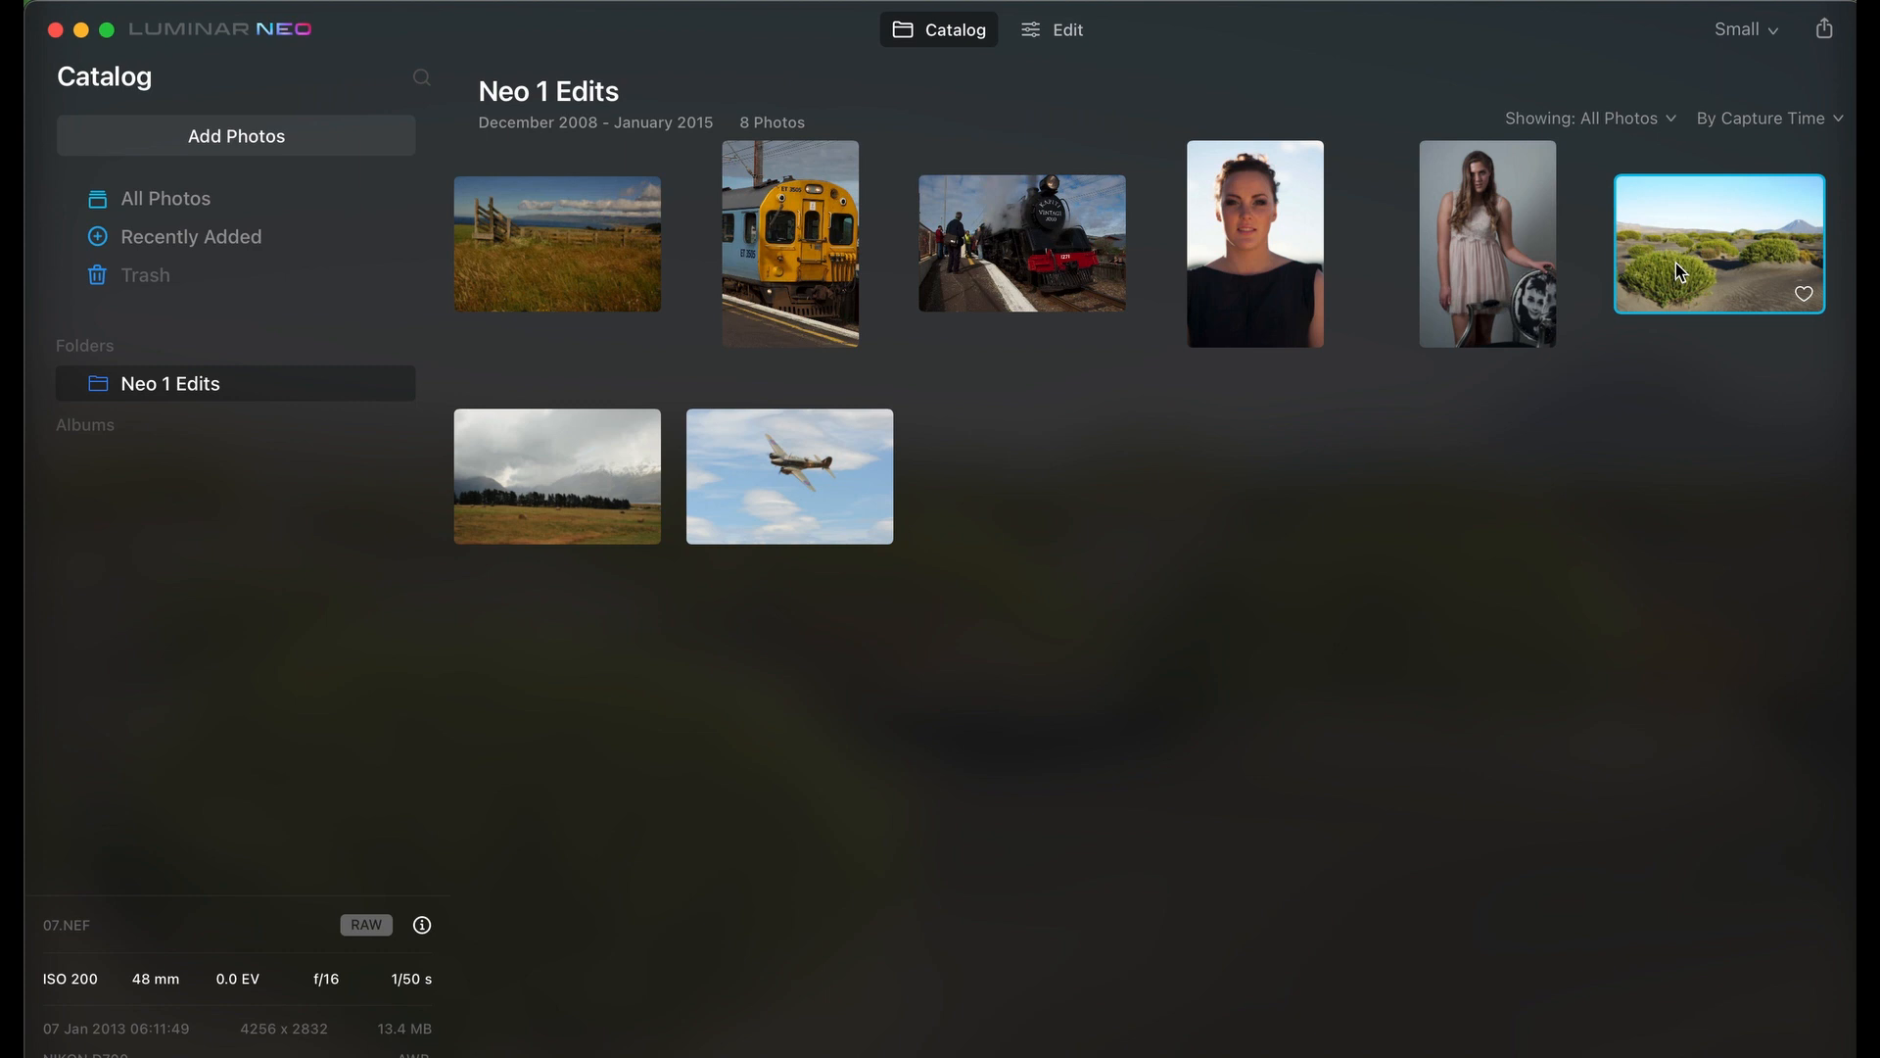
{"action": "left_click", "coordinate": [1061, 39]}
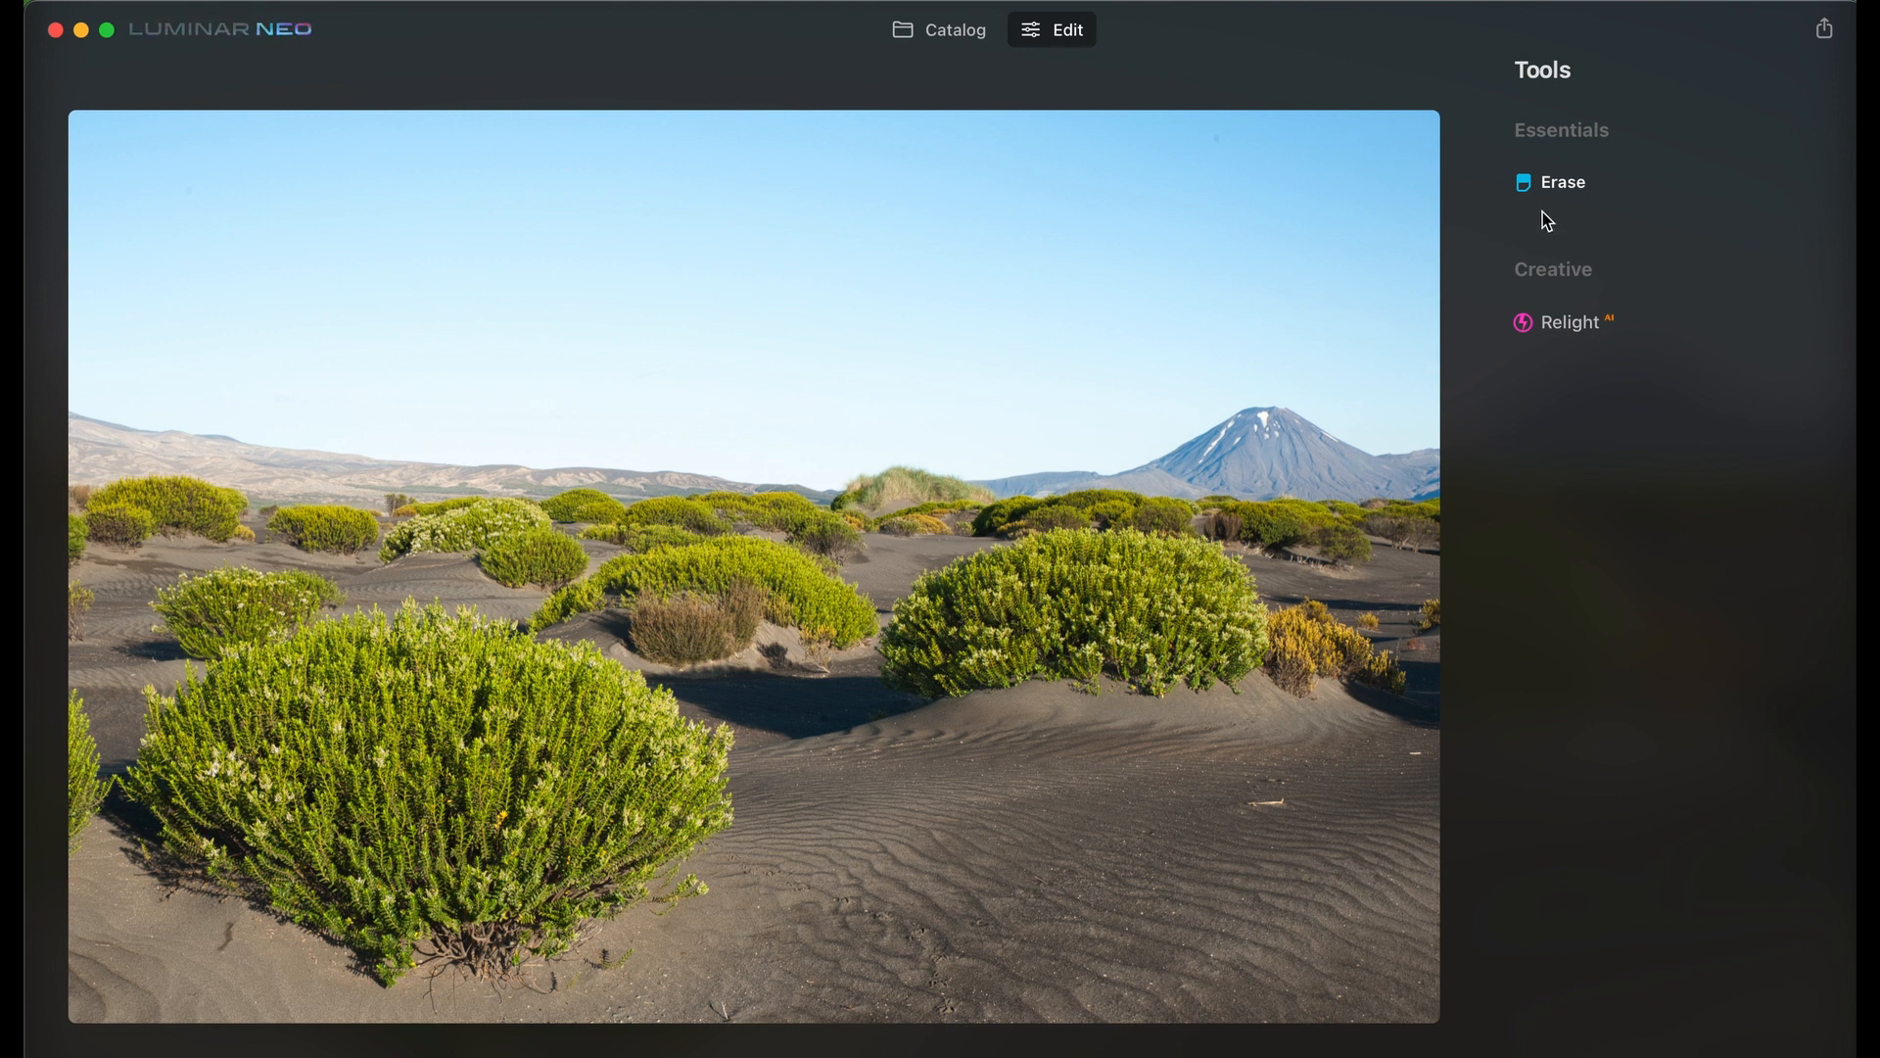
{"action": "left_click", "coordinate": [1570, 327]}
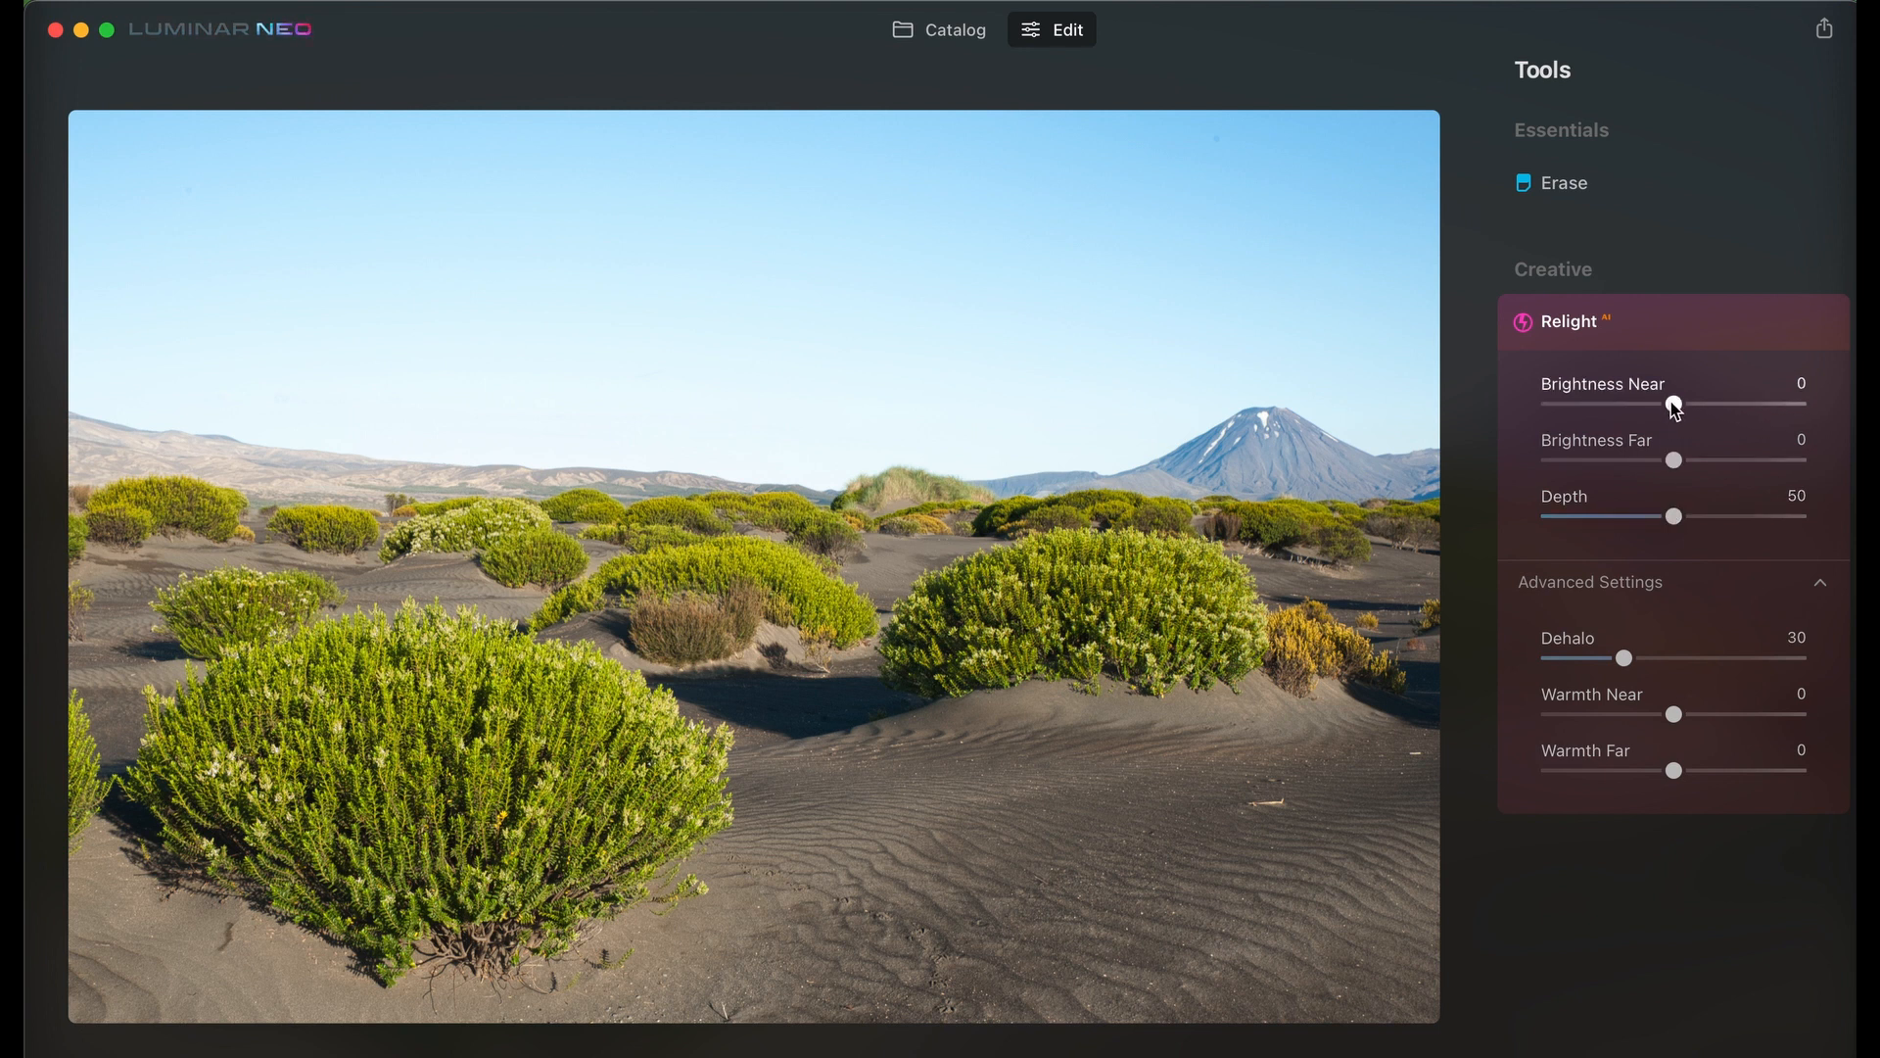
Darken the desert landscape with Relight by setting Brightness Near to -63, Brightness Far to -74 and Depth to 100.
{"action": "left_click_drag", "start_coordinate": [1677, 409], "coordinate": [1639, 421]}
{"action": "left_click_drag", "start_coordinate": [1590, 430], "coordinate": [1590, 431]}
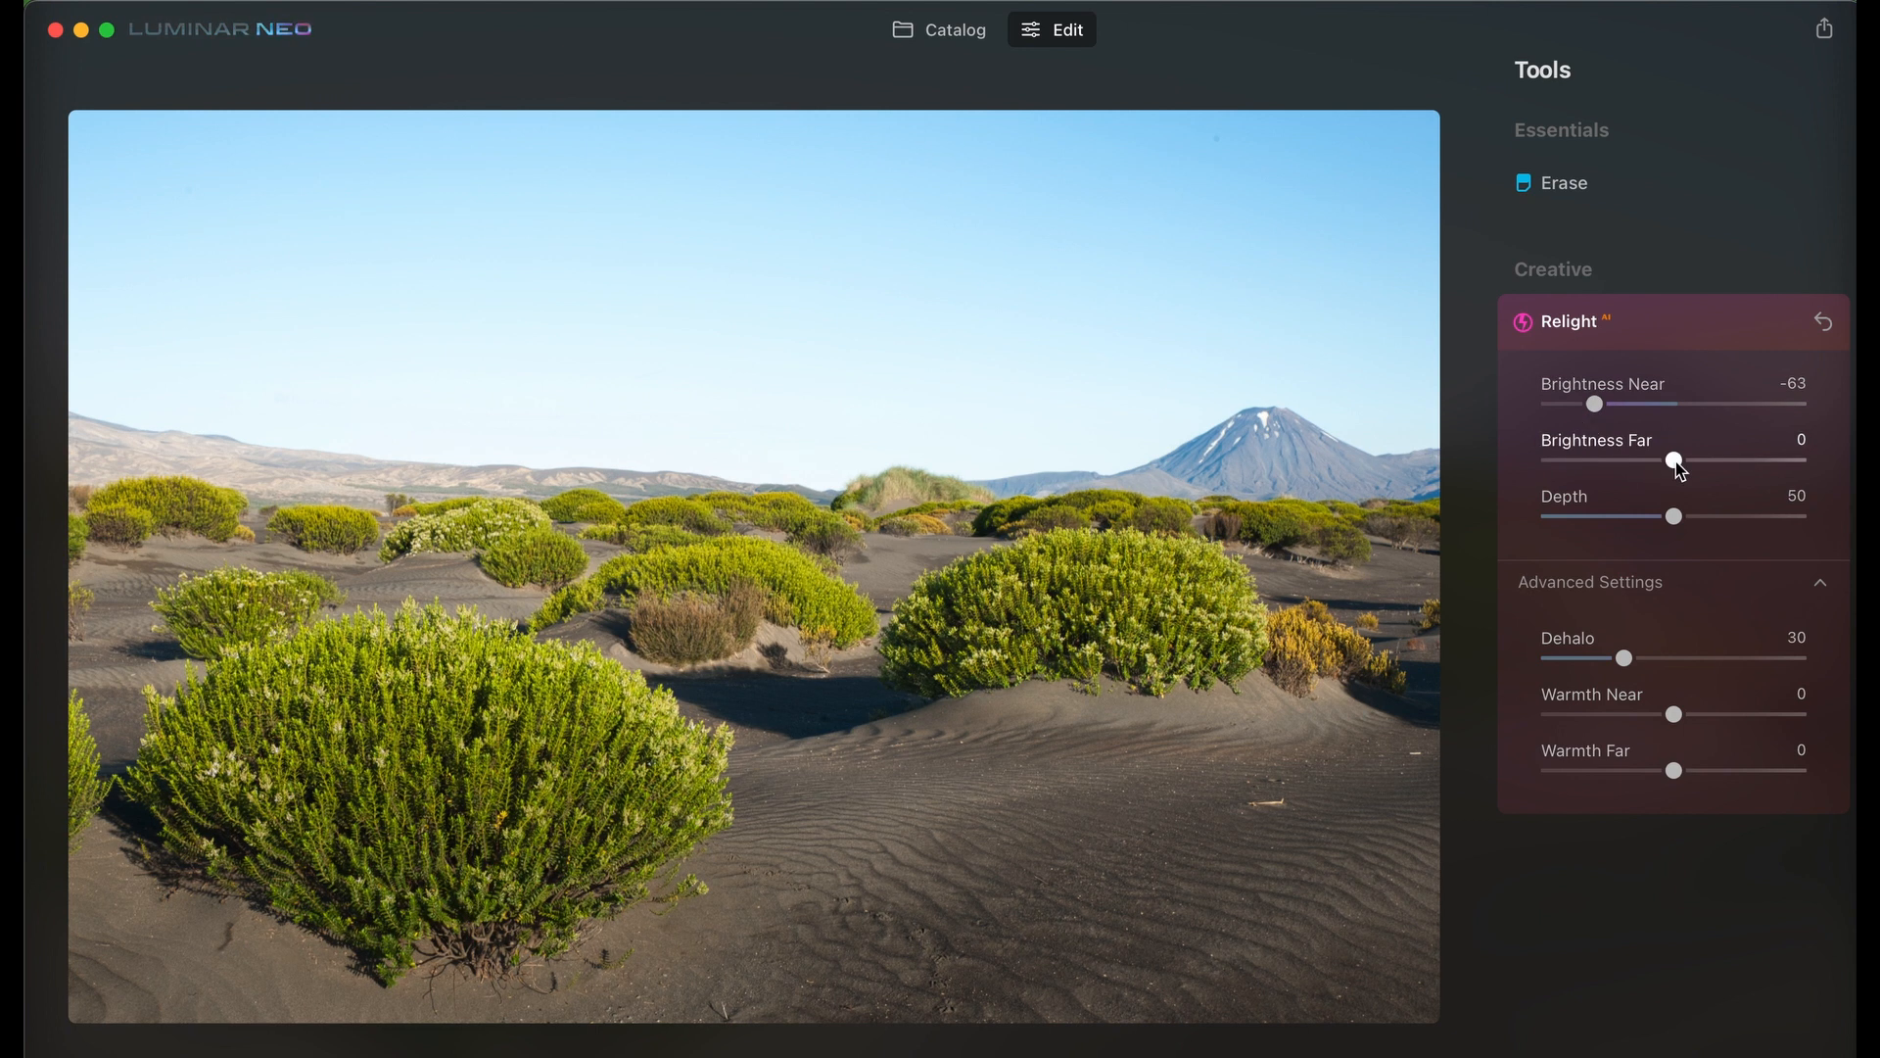
{"action": "left_click_drag", "start_coordinate": [1675, 461], "coordinate": [1575, 486]}
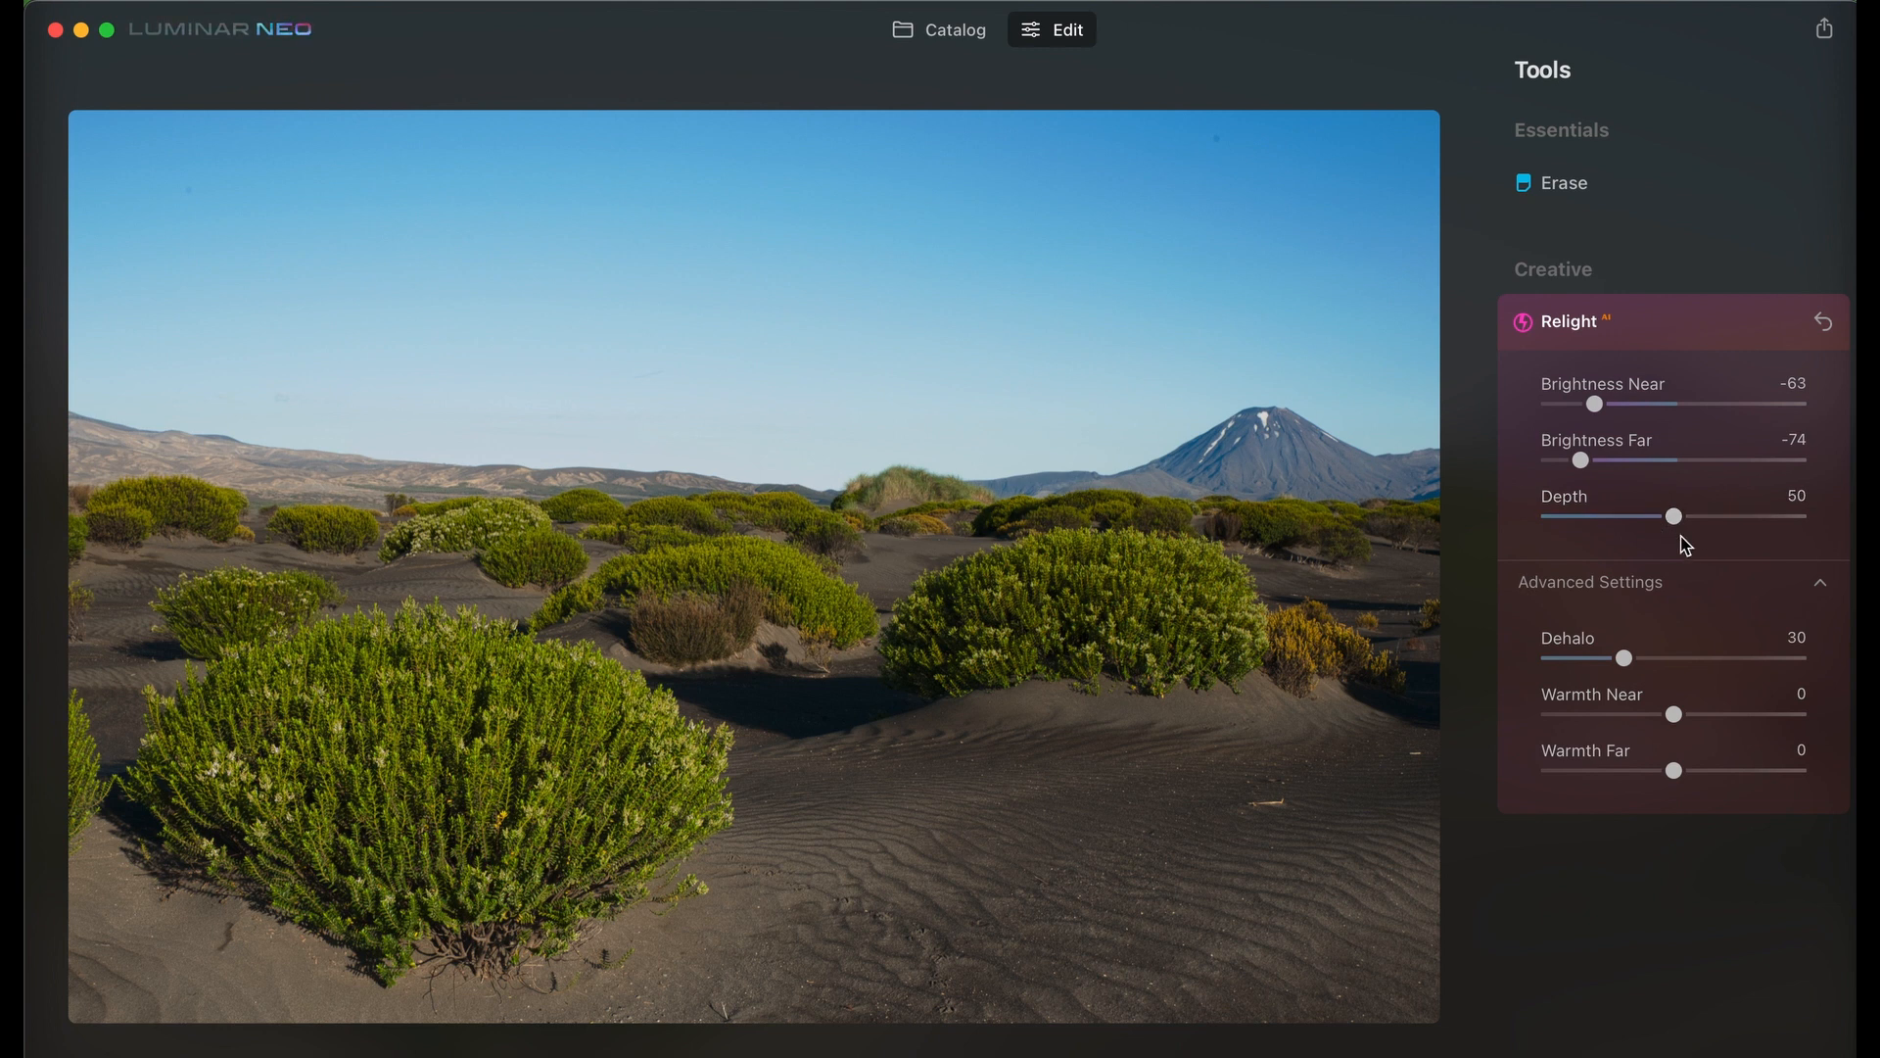
{"action": "left_click_drag", "start_coordinate": [1678, 528], "coordinate": [1712, 546]}
{"action": "left_click_drag", "start_coordinate": [1717, 524], "coordinate": [1806, 525]}
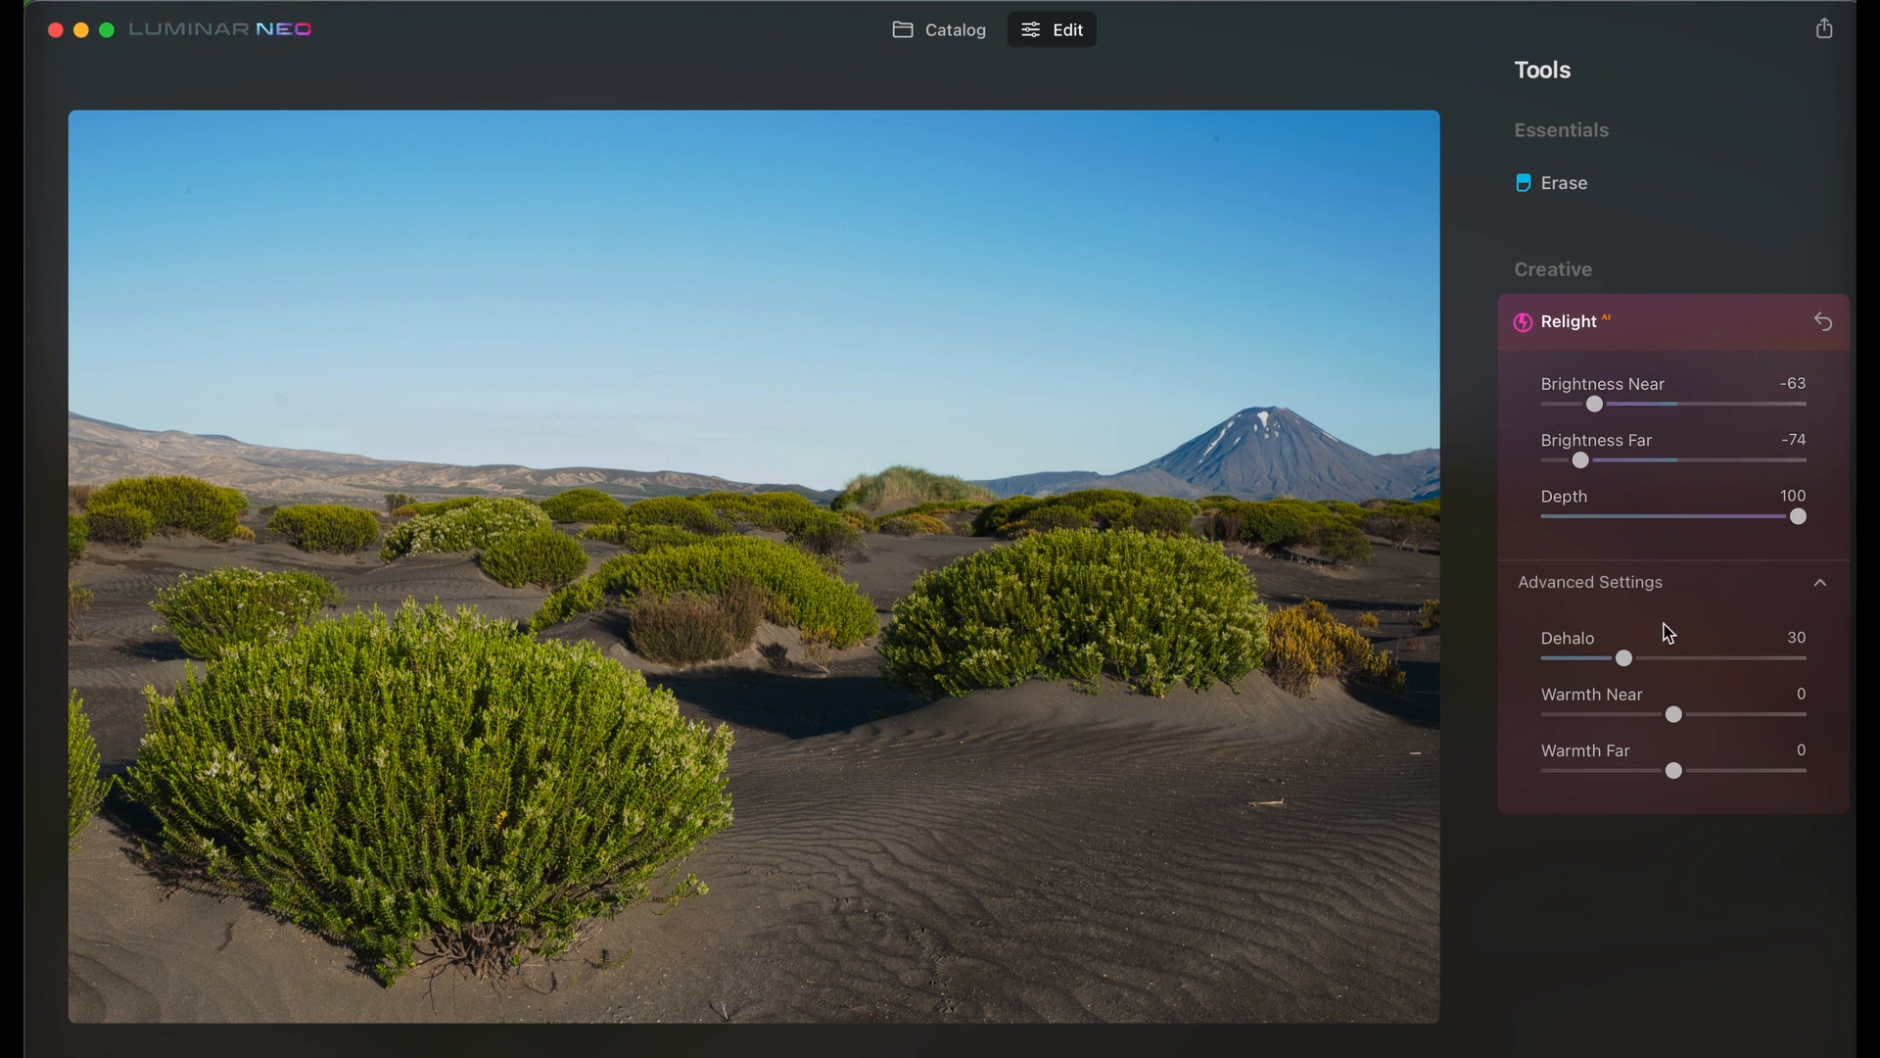
Apply a second Relight adjustment with Brightness Near -49, Brightness Far 0, Depth 93, Warmth Near 50 and Warmth Far 8.
{"action": "left_click", "coordinate": [1704, 327]}
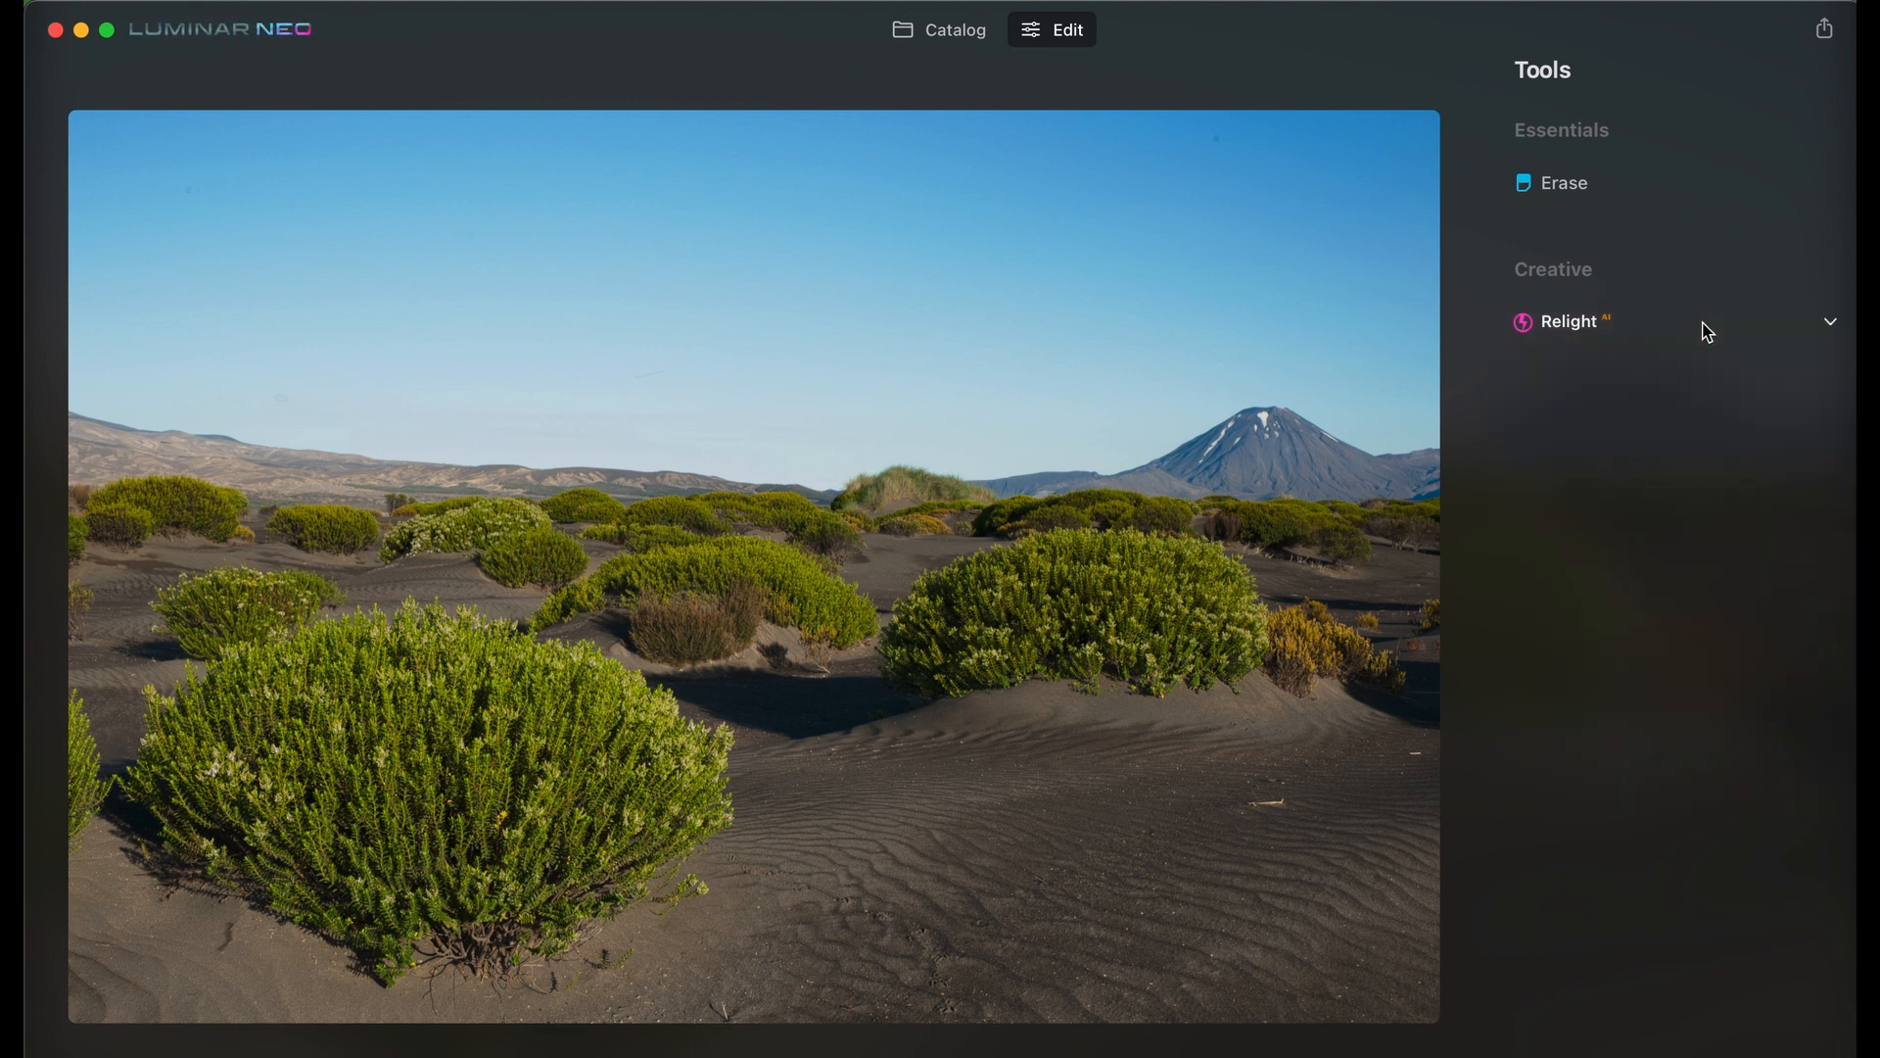
{"action": "left_click", "coordinate": [1695, 331]}
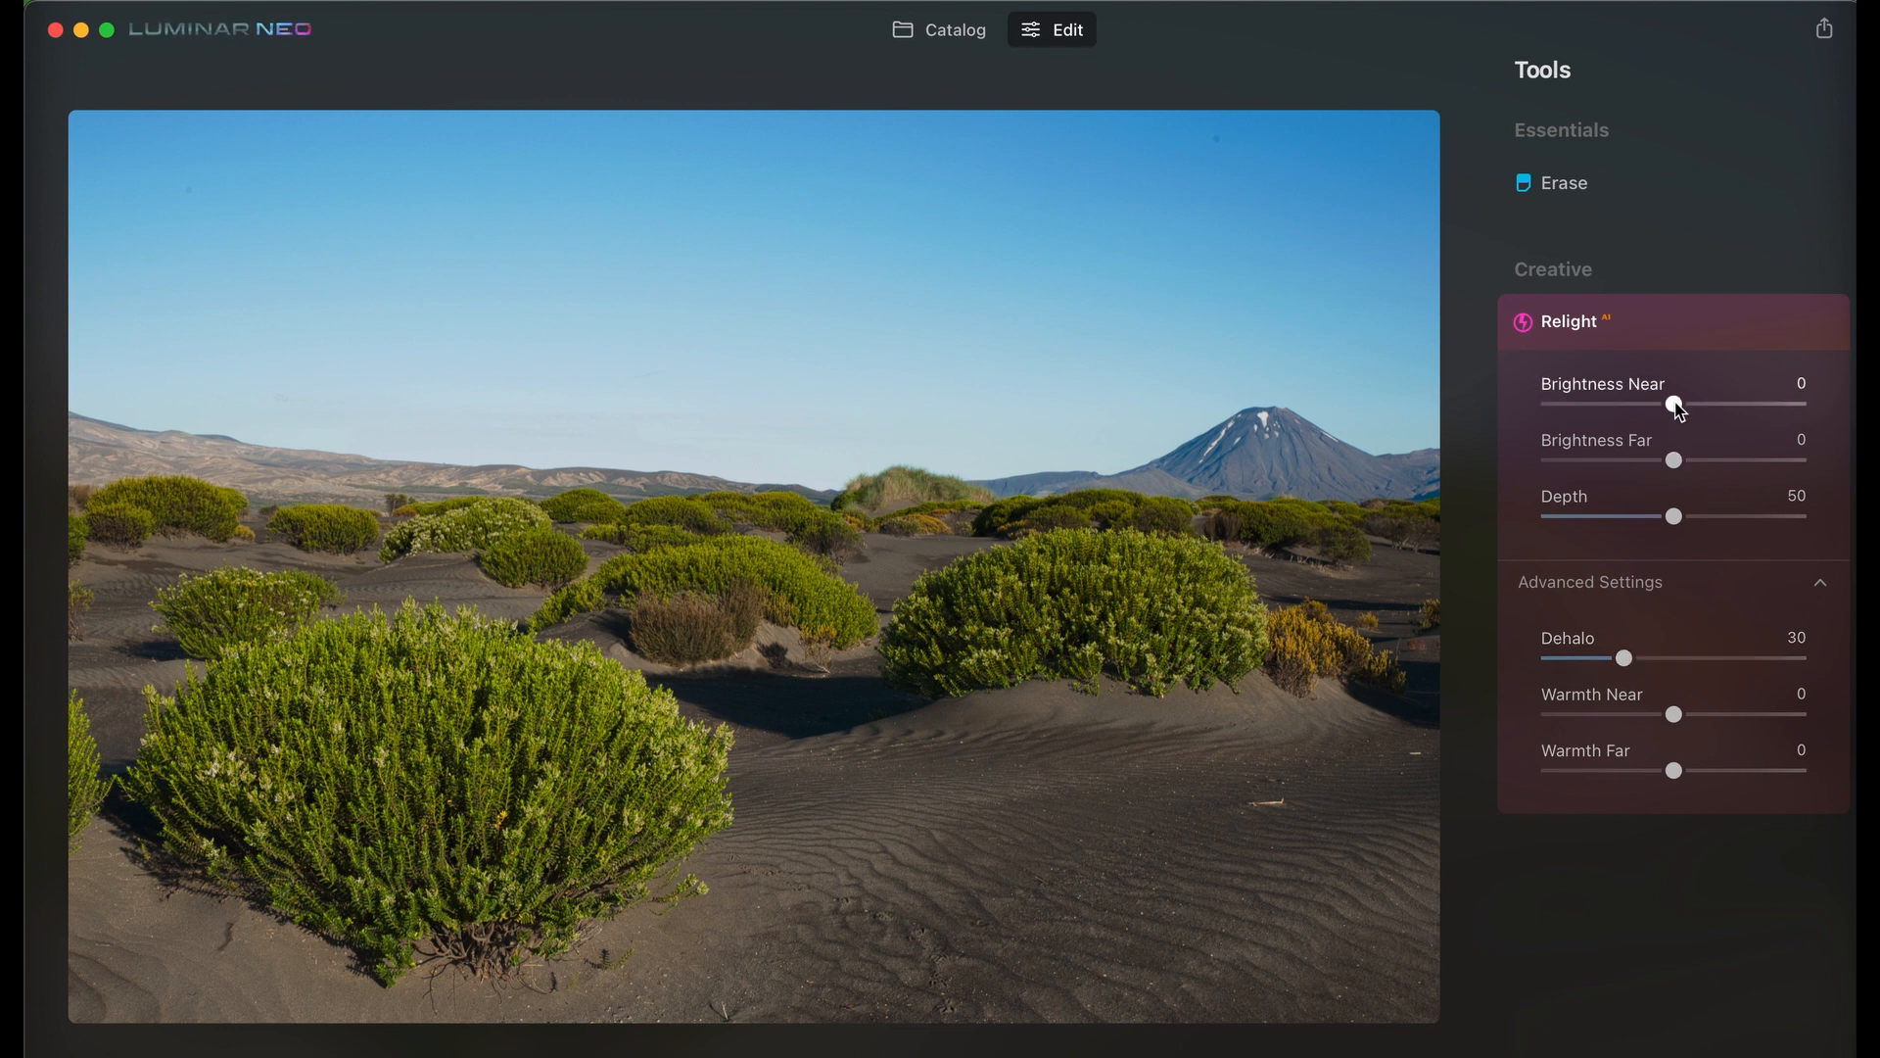
{"action": "left_click_drag", "start_coordinate": [1673, 405], "coordinate": [1610, 412]}
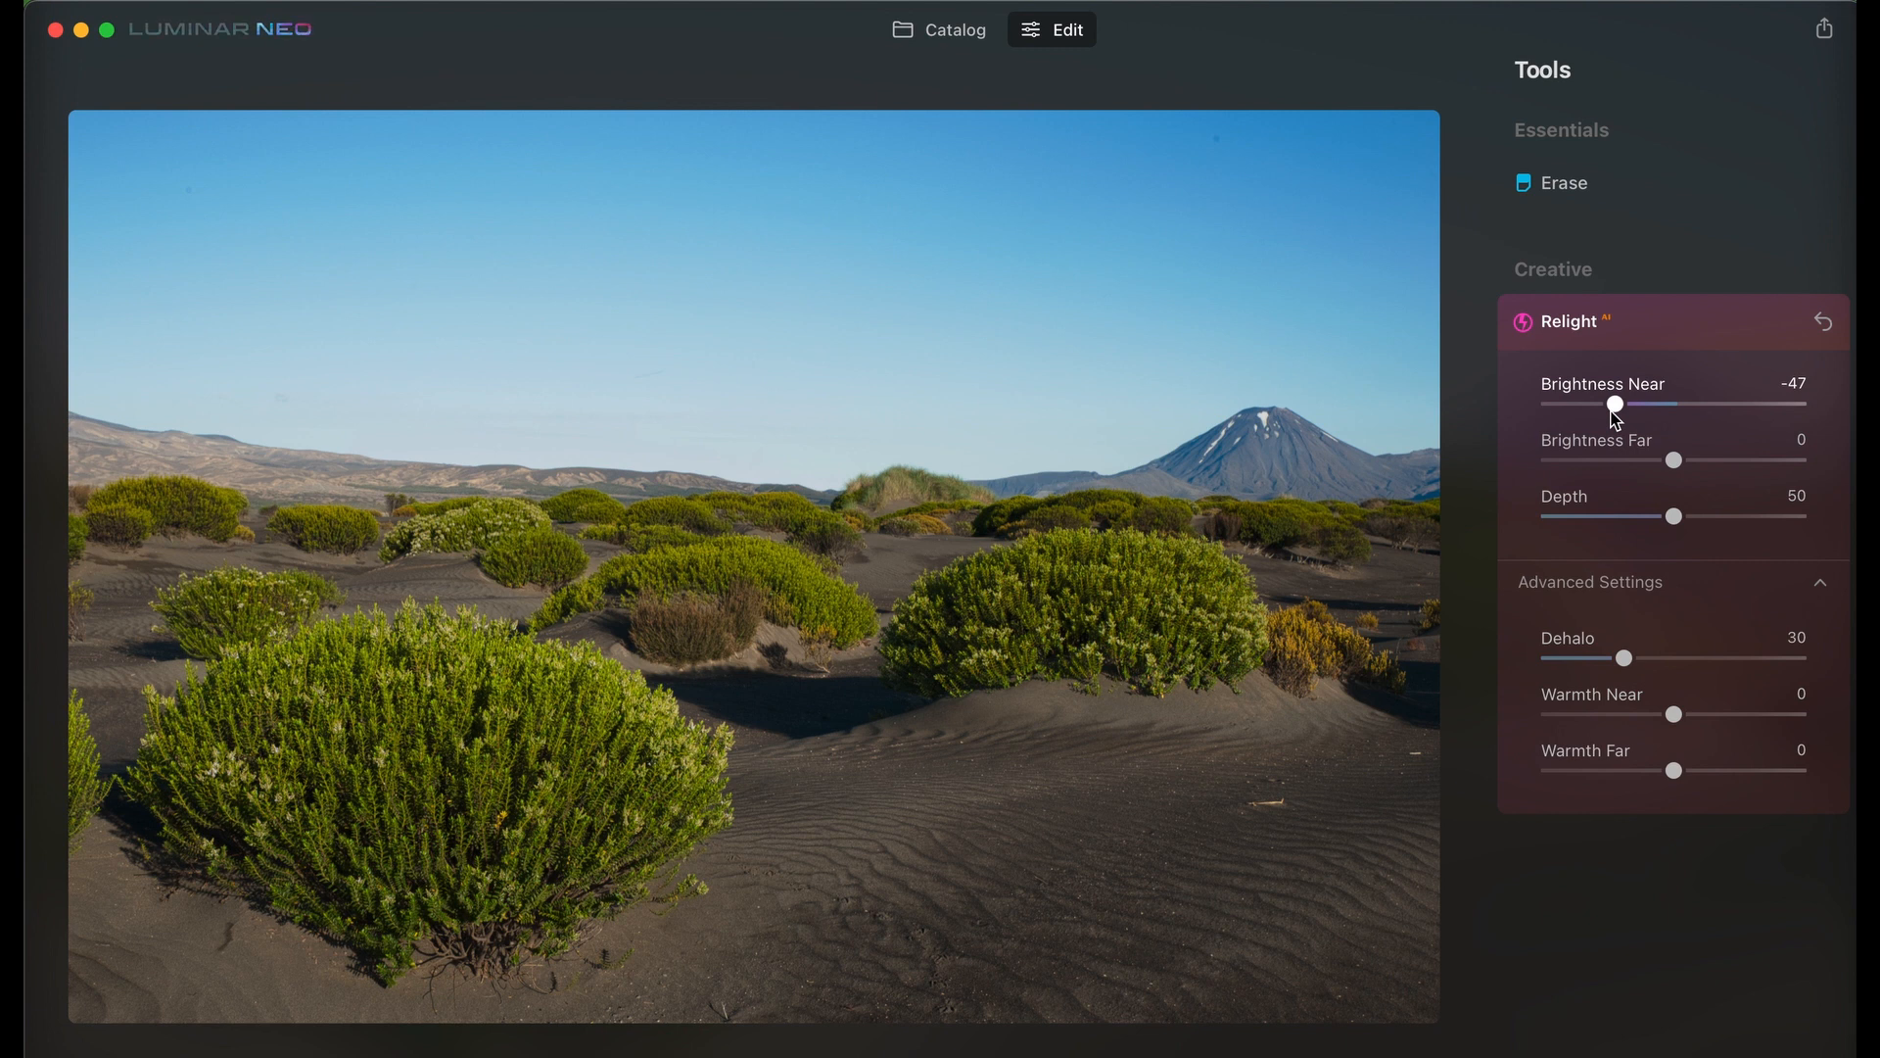
{"action": "left_click_drag", "start_coordinate": [1610, 411], "coordinate": [1611, 411]}
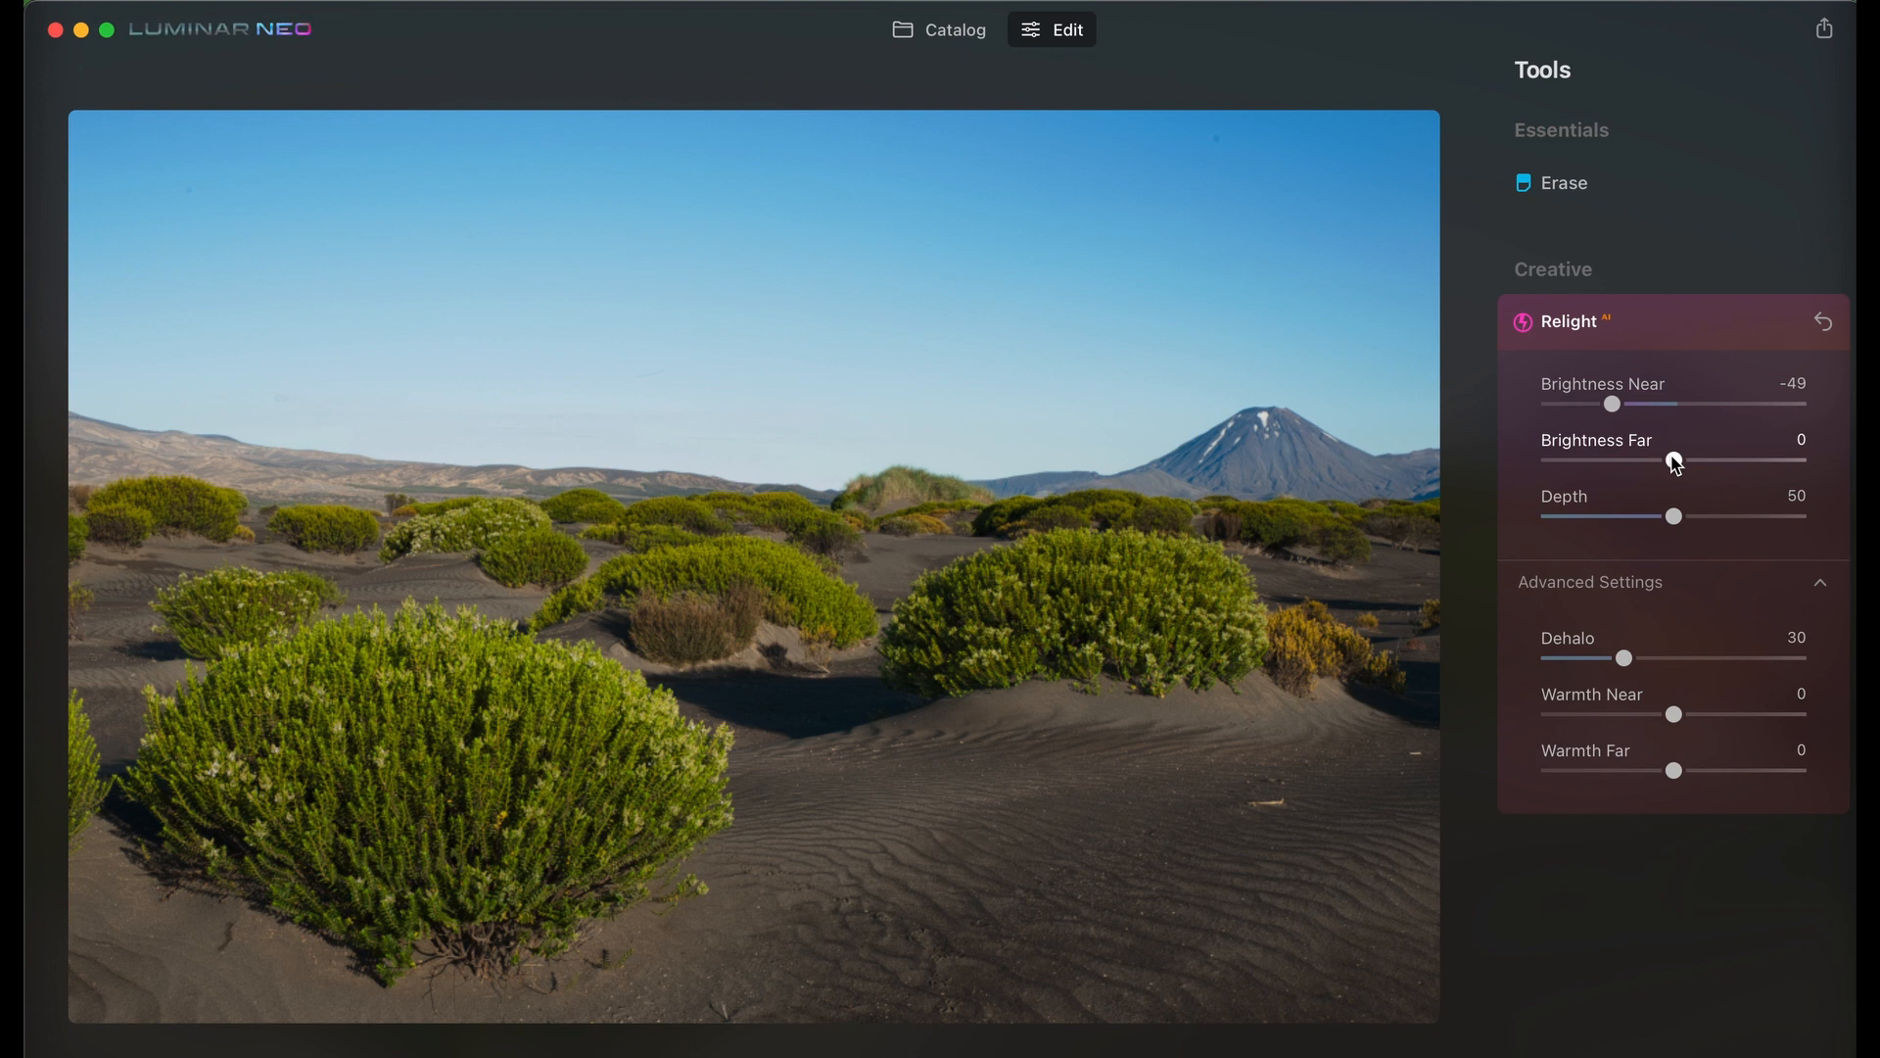
{"action": "mouse_move", "coordinate": [1653, 461]}
{"action": "left_mouse_down"}
{"action": "mouse_move", "coordinate": [1589, 464]}
{"action": "mouse_move", "coordinate": [1676, 467]}
{"action": "left_mouse_up"}
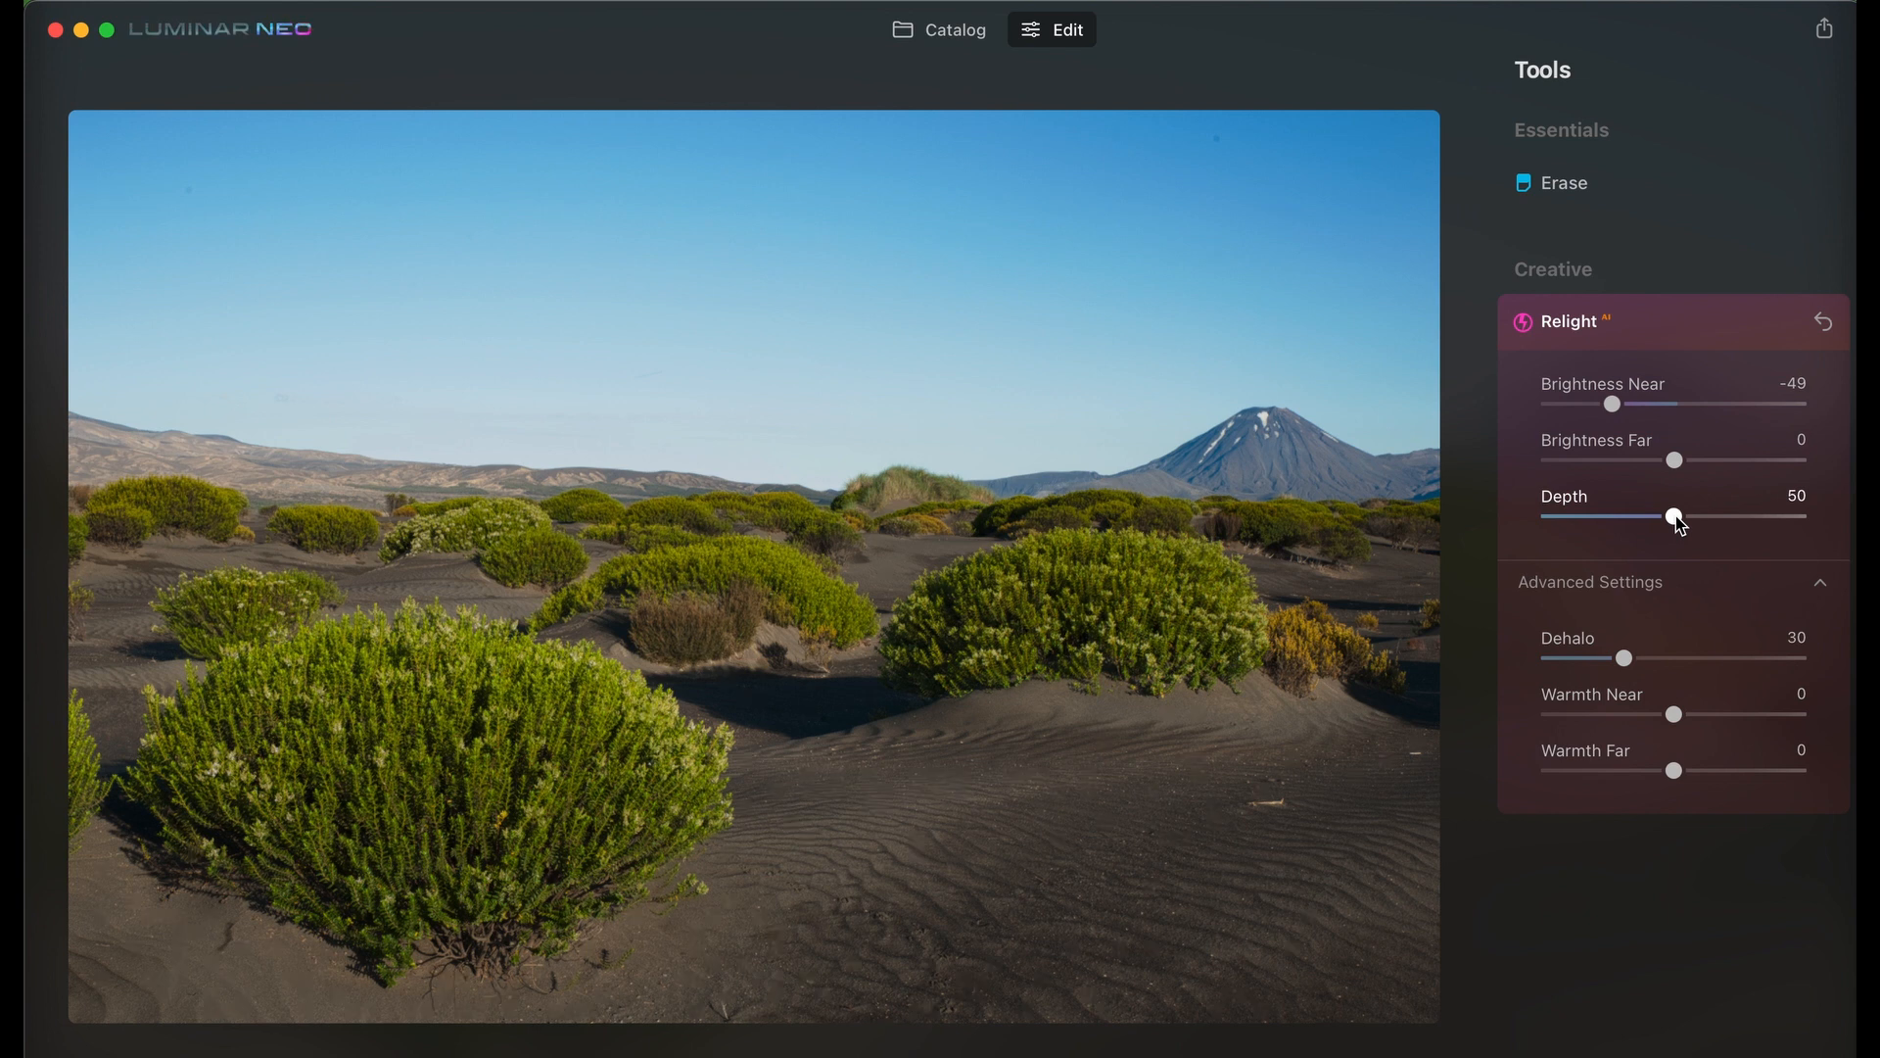
{"action": "left_click_drag", "start_coordinate": [1680, 526], "coordinate": [1790, 521]}
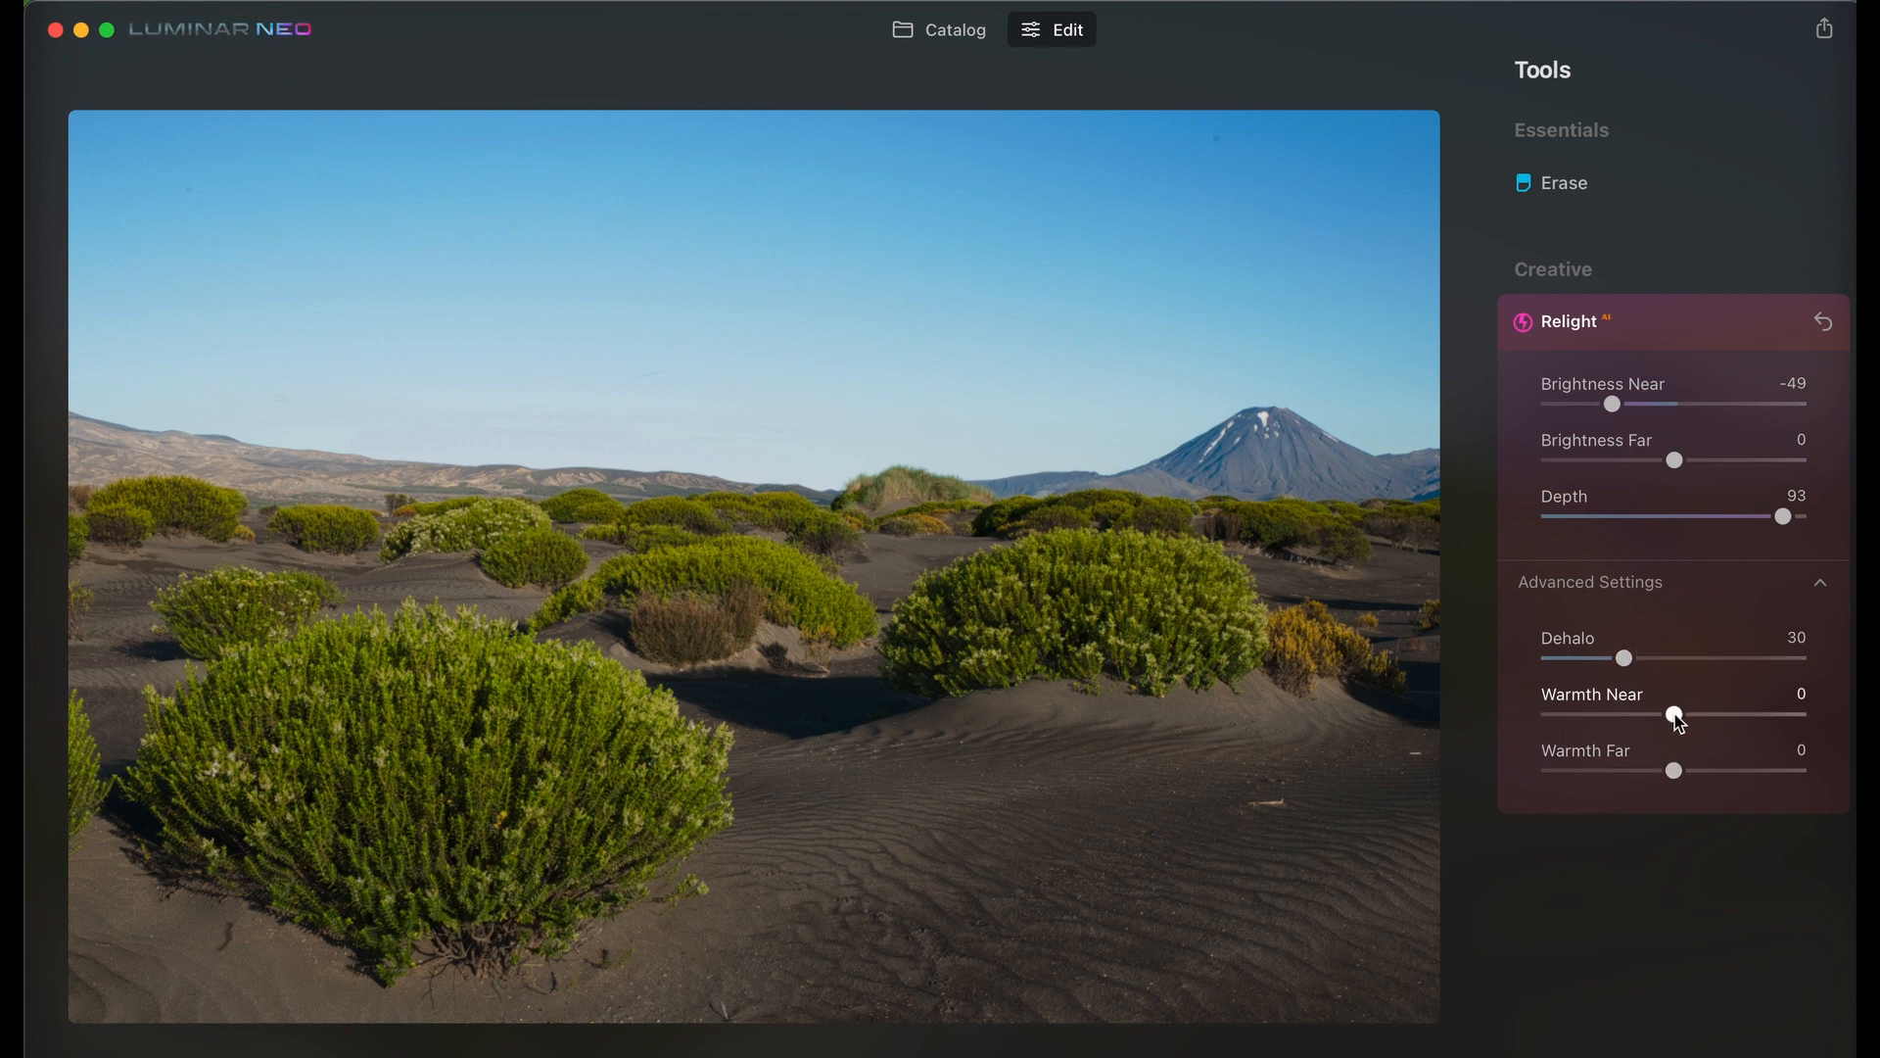
{"action": "left_click_drag", "start_coordinate": [1676, 721], "coordinate": [1834, 726]}
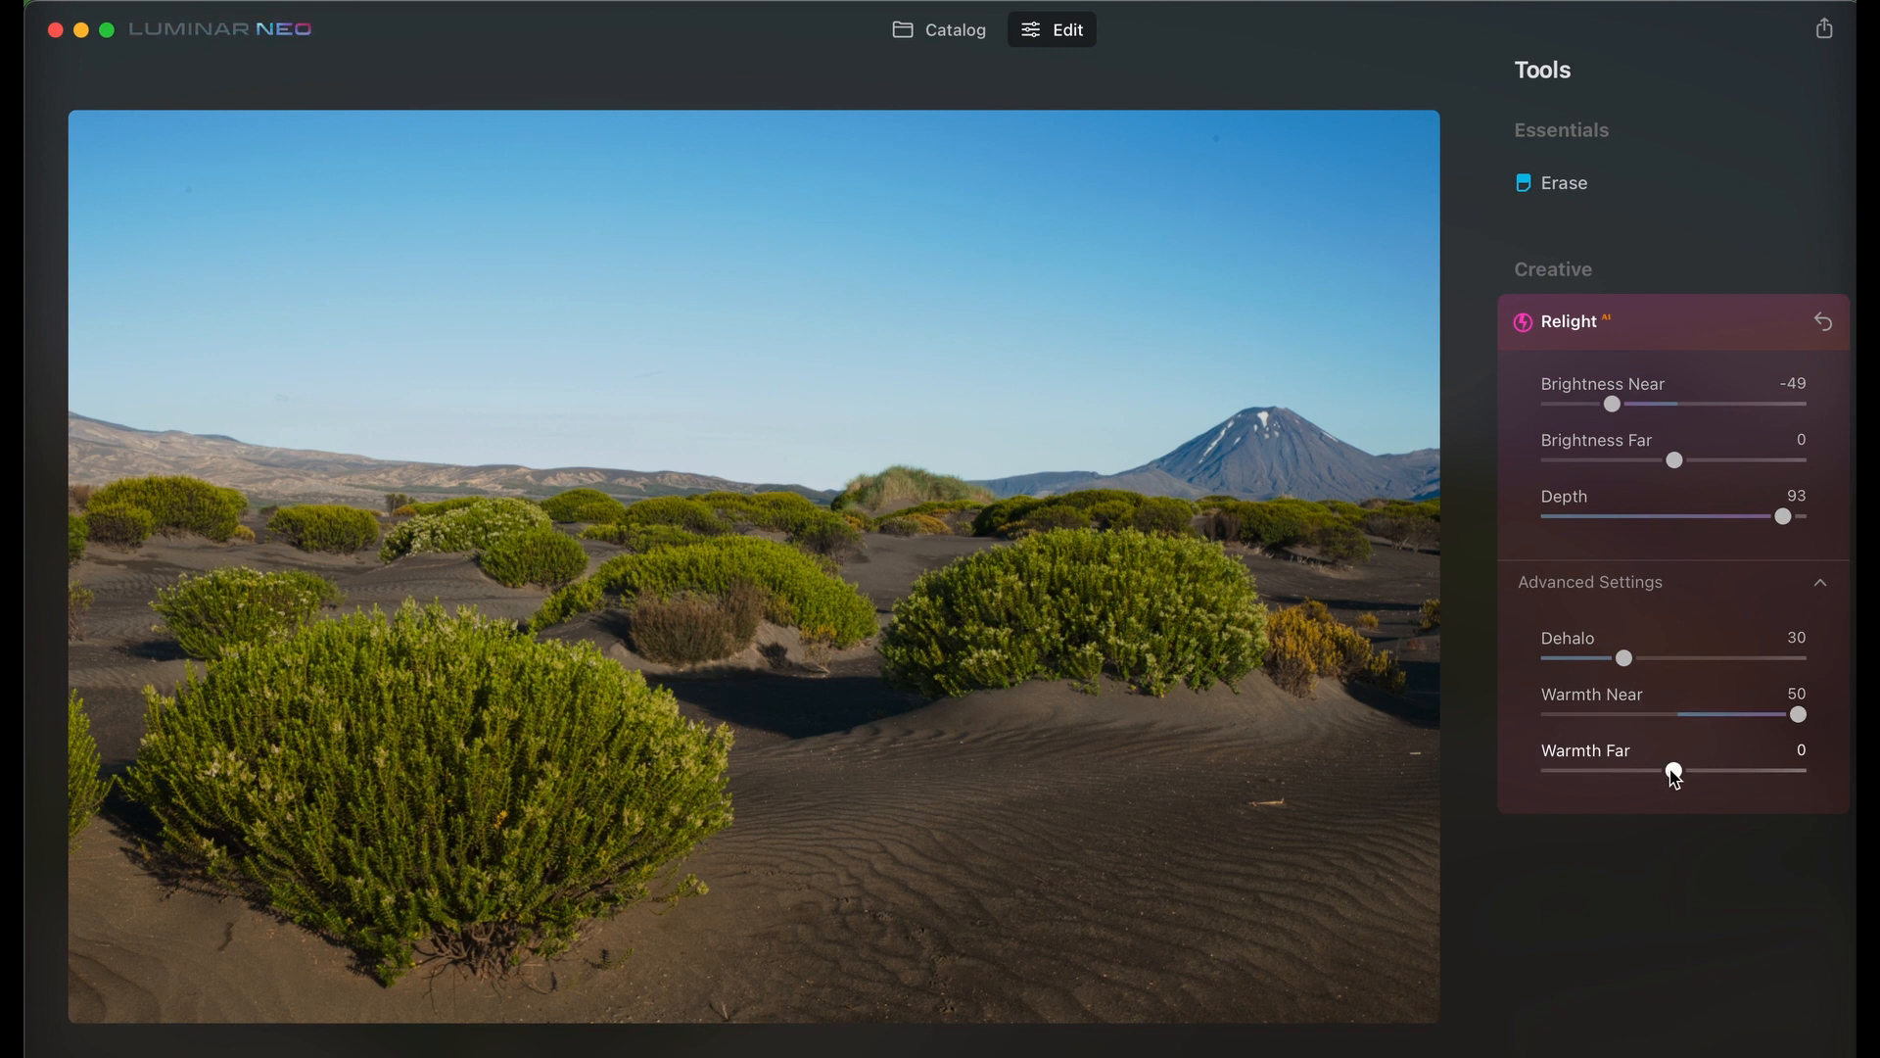
{"action": "left_click_drag", "start_coordinate": [1675, 778], "coordinate": [1695, 776]}
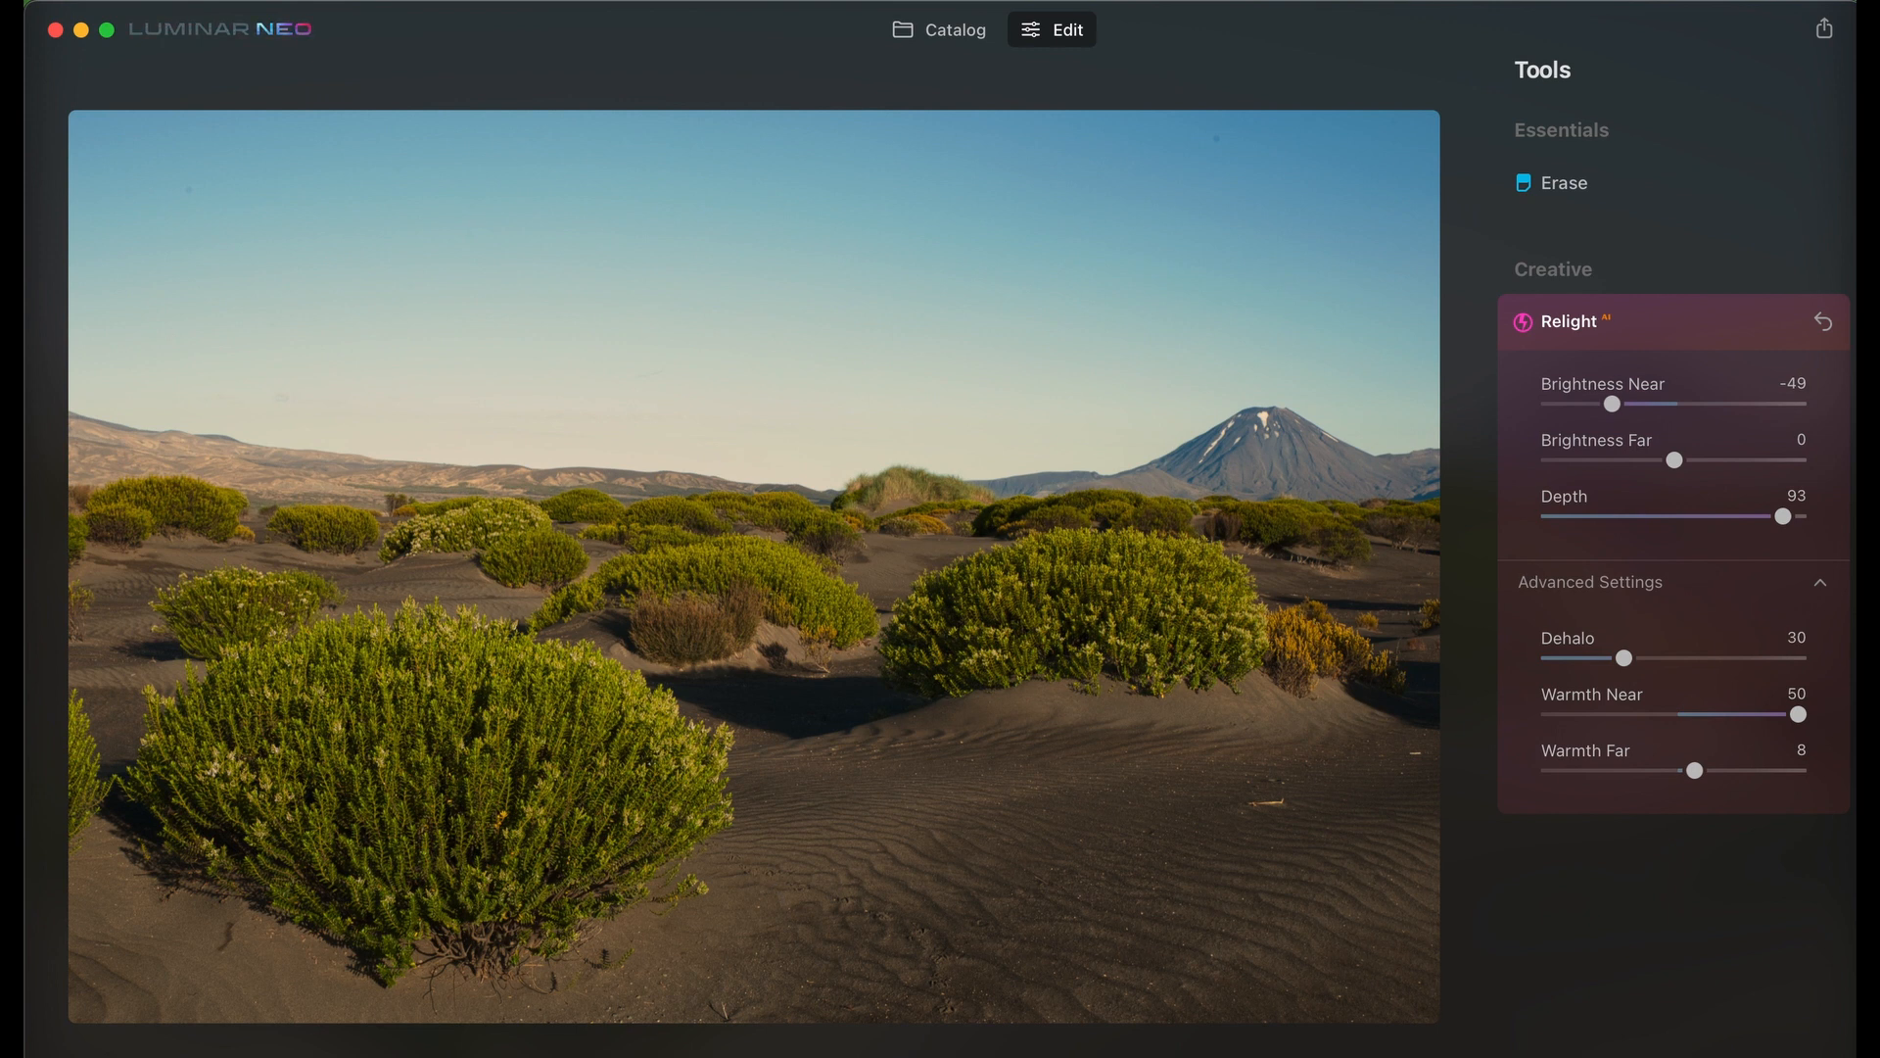
Compare the relit desert landscape with the original photo several times.
{"action": "key", "text": "backslash"}
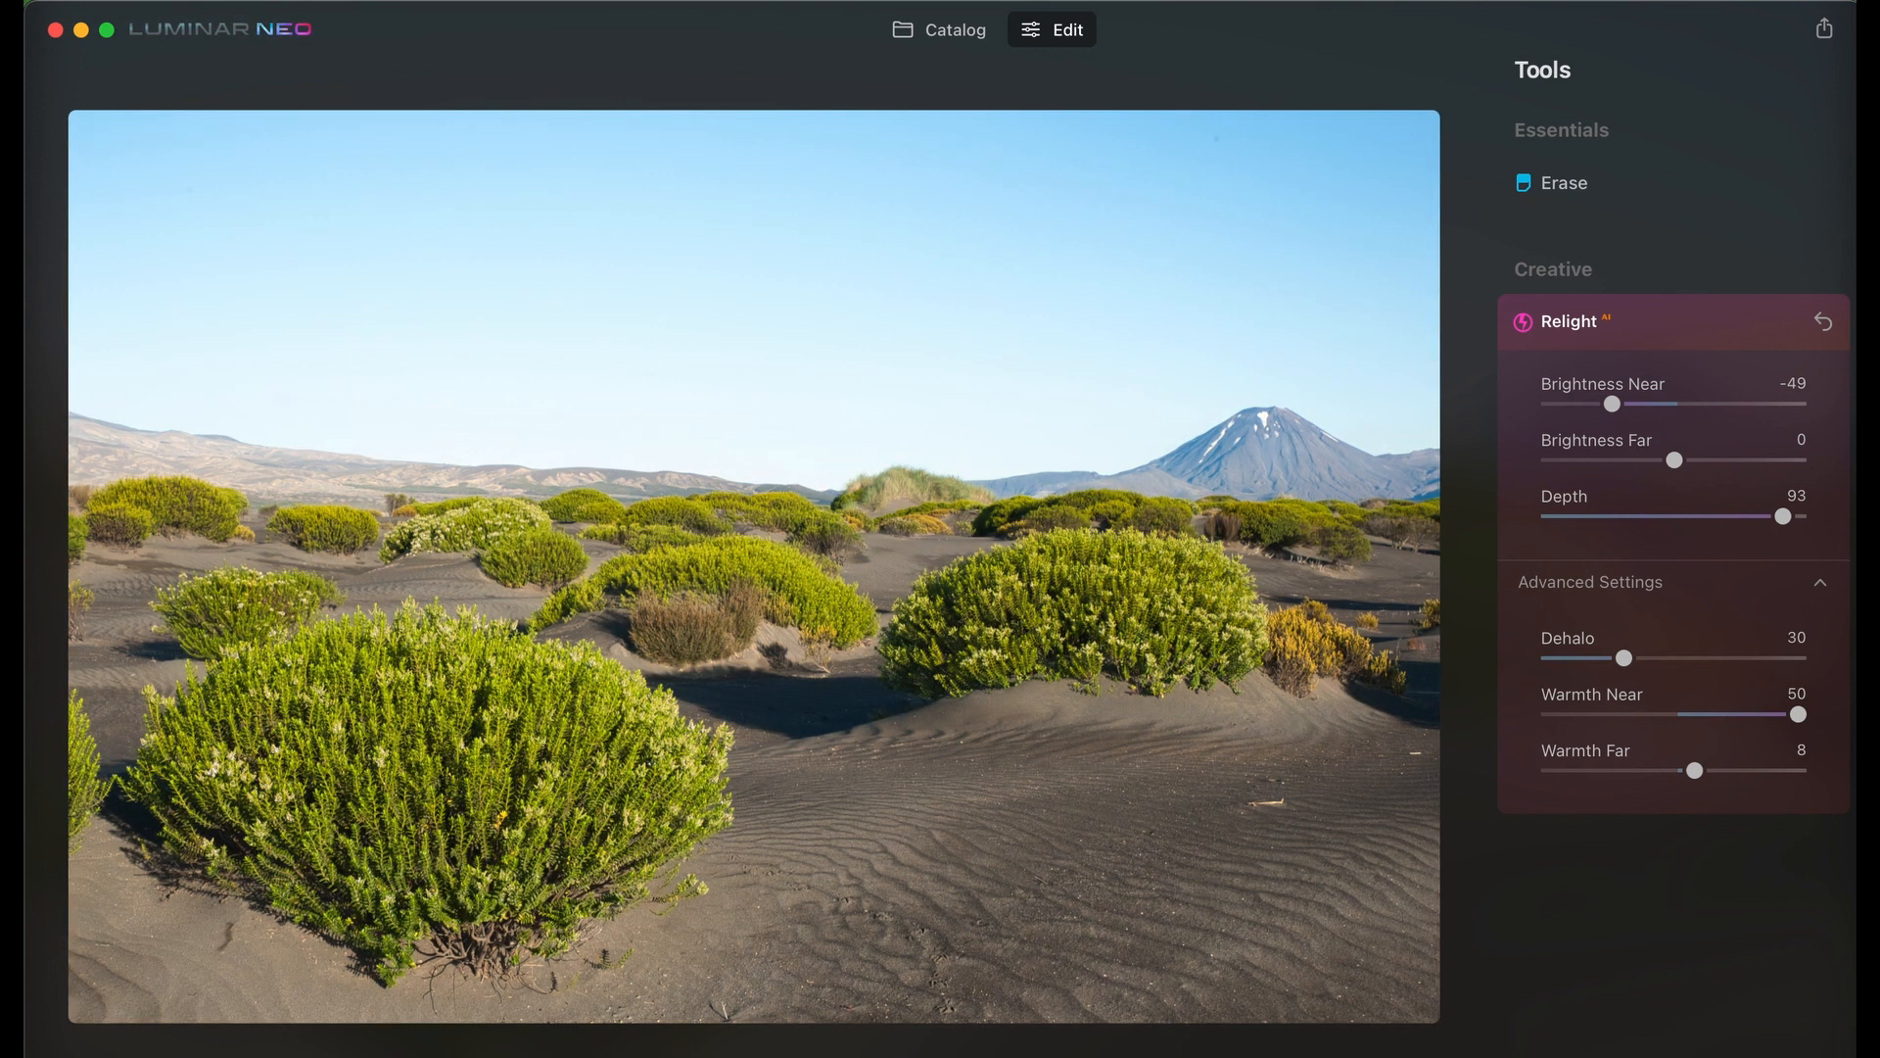
{"action": "key", "text": "backslash"}
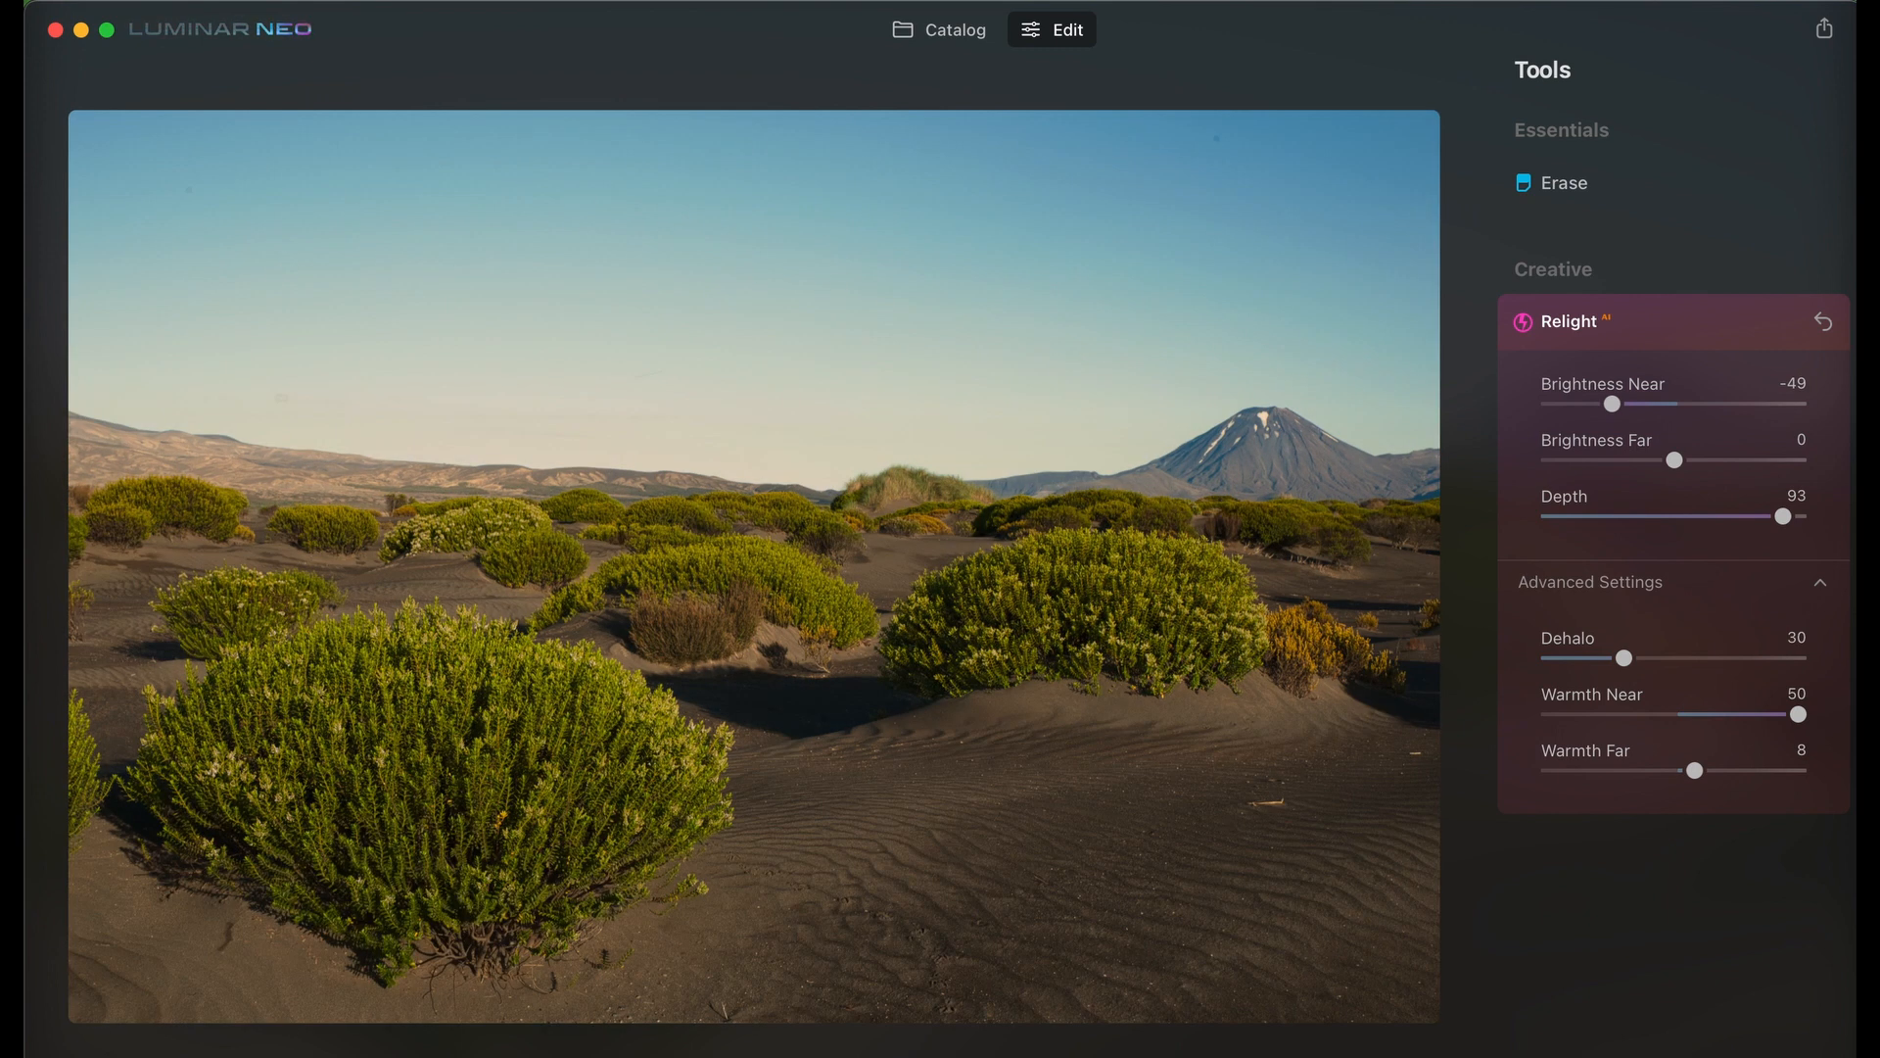
{"action": "key", "text": "backslash"}
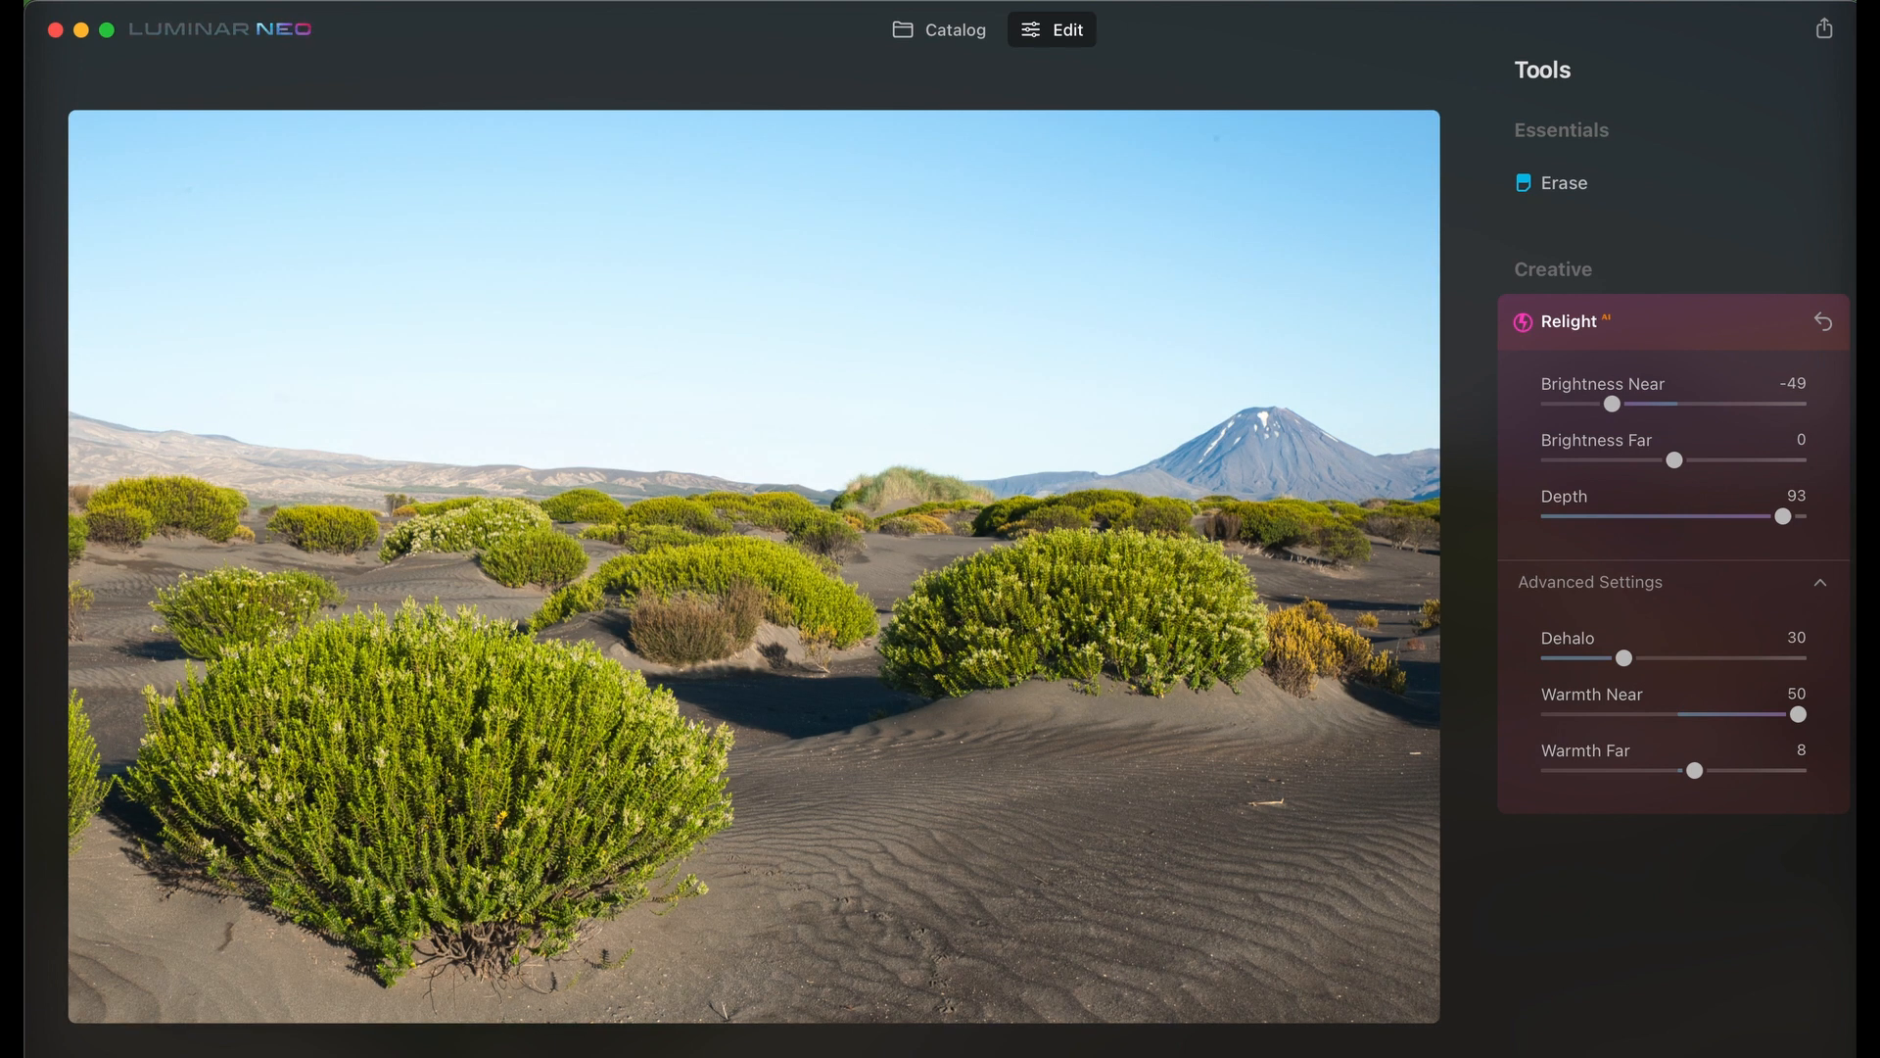
{"action": "key", "text": "backslash"}
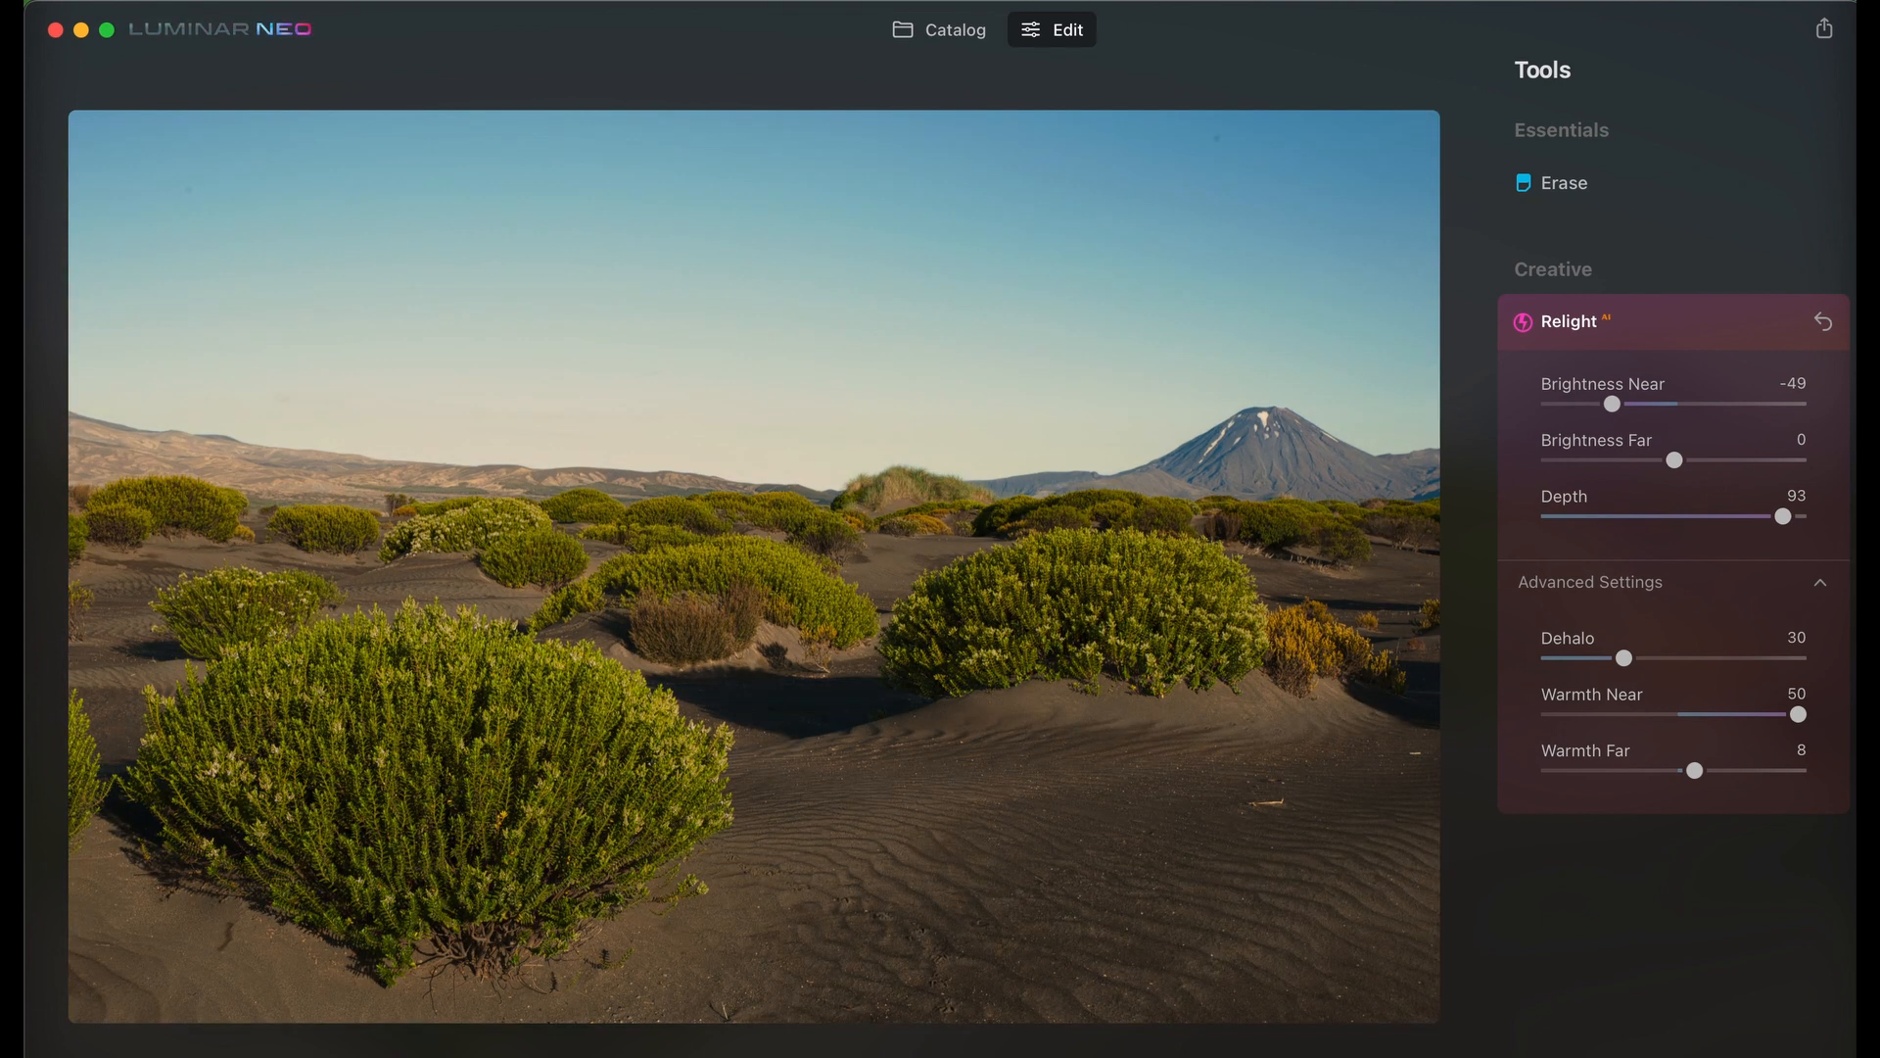
{"action": "key", "text": "backslash"}
{"action": "key", "text": "backslash"}
Inspect the sky above the volcano for dust spots and remove them automatically with the Erase tool.
{"action": "left_click", "coordinate": [1217, 154]}
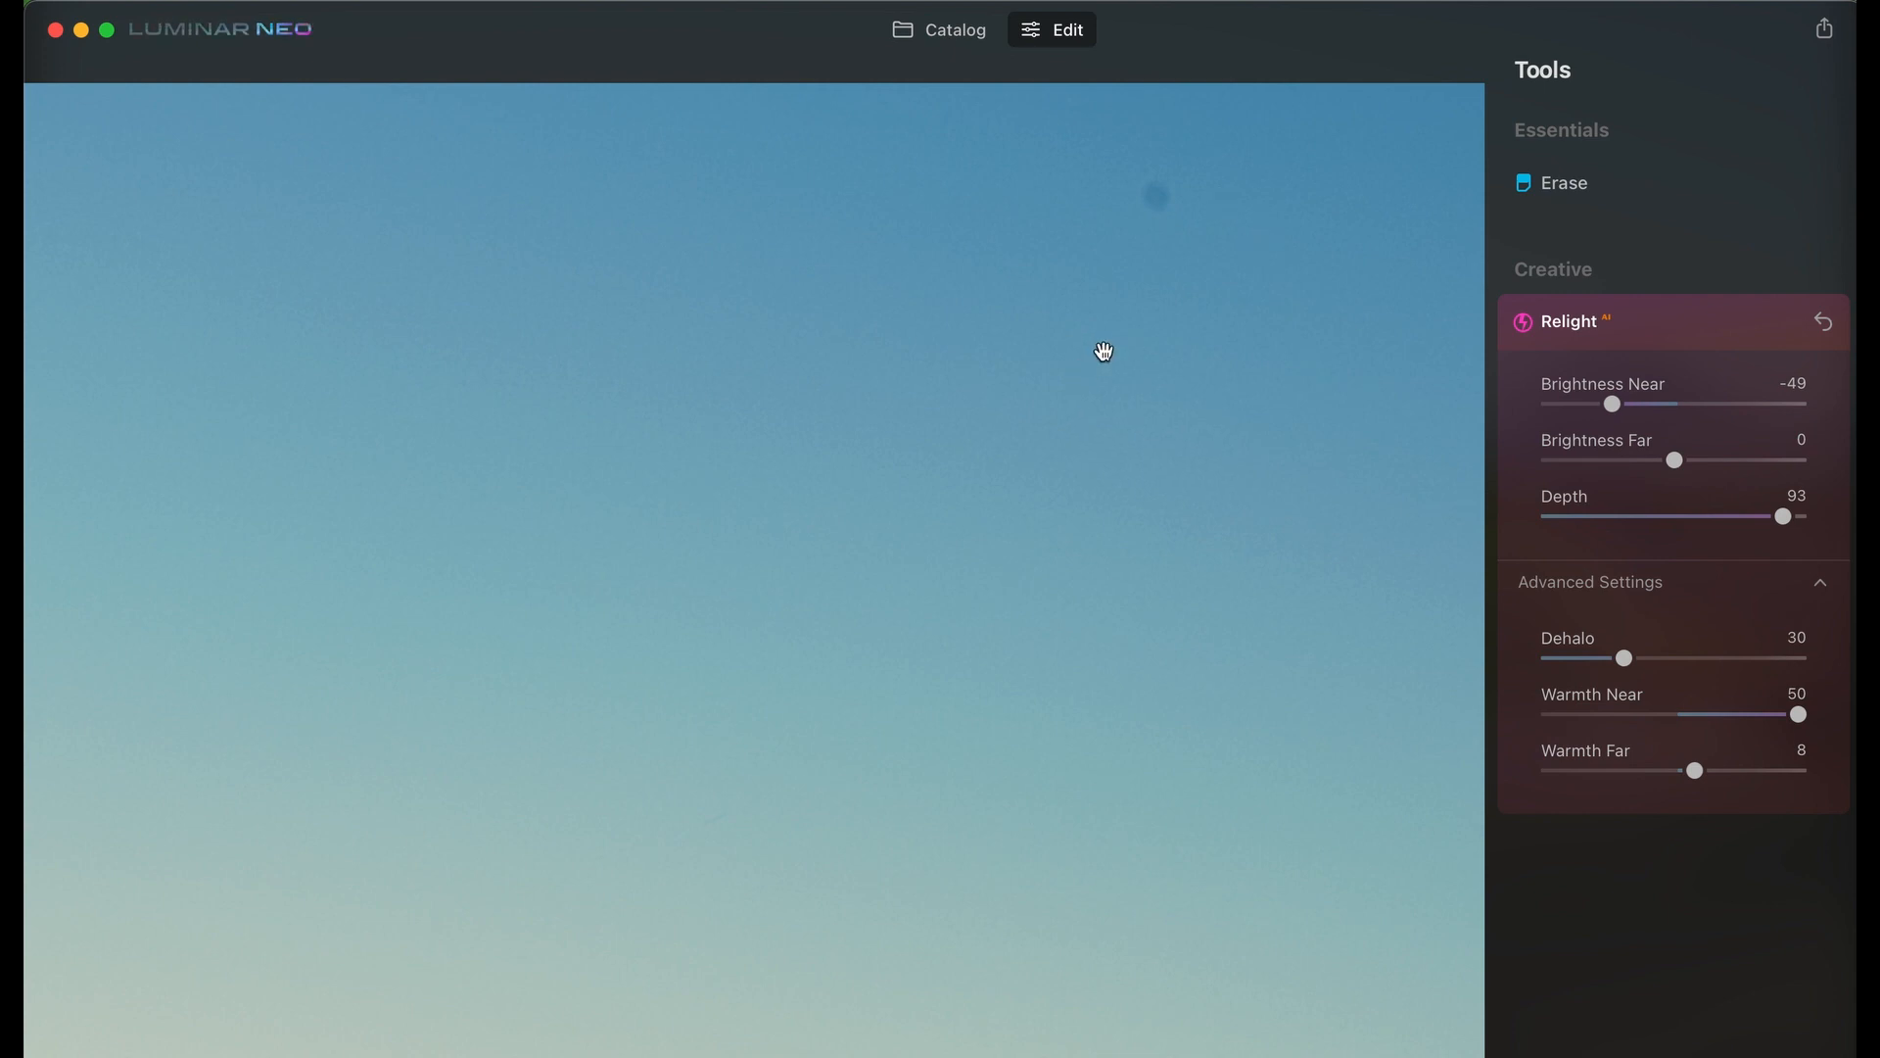
{"action": "left_click", "coordinate": [1691, 311]}
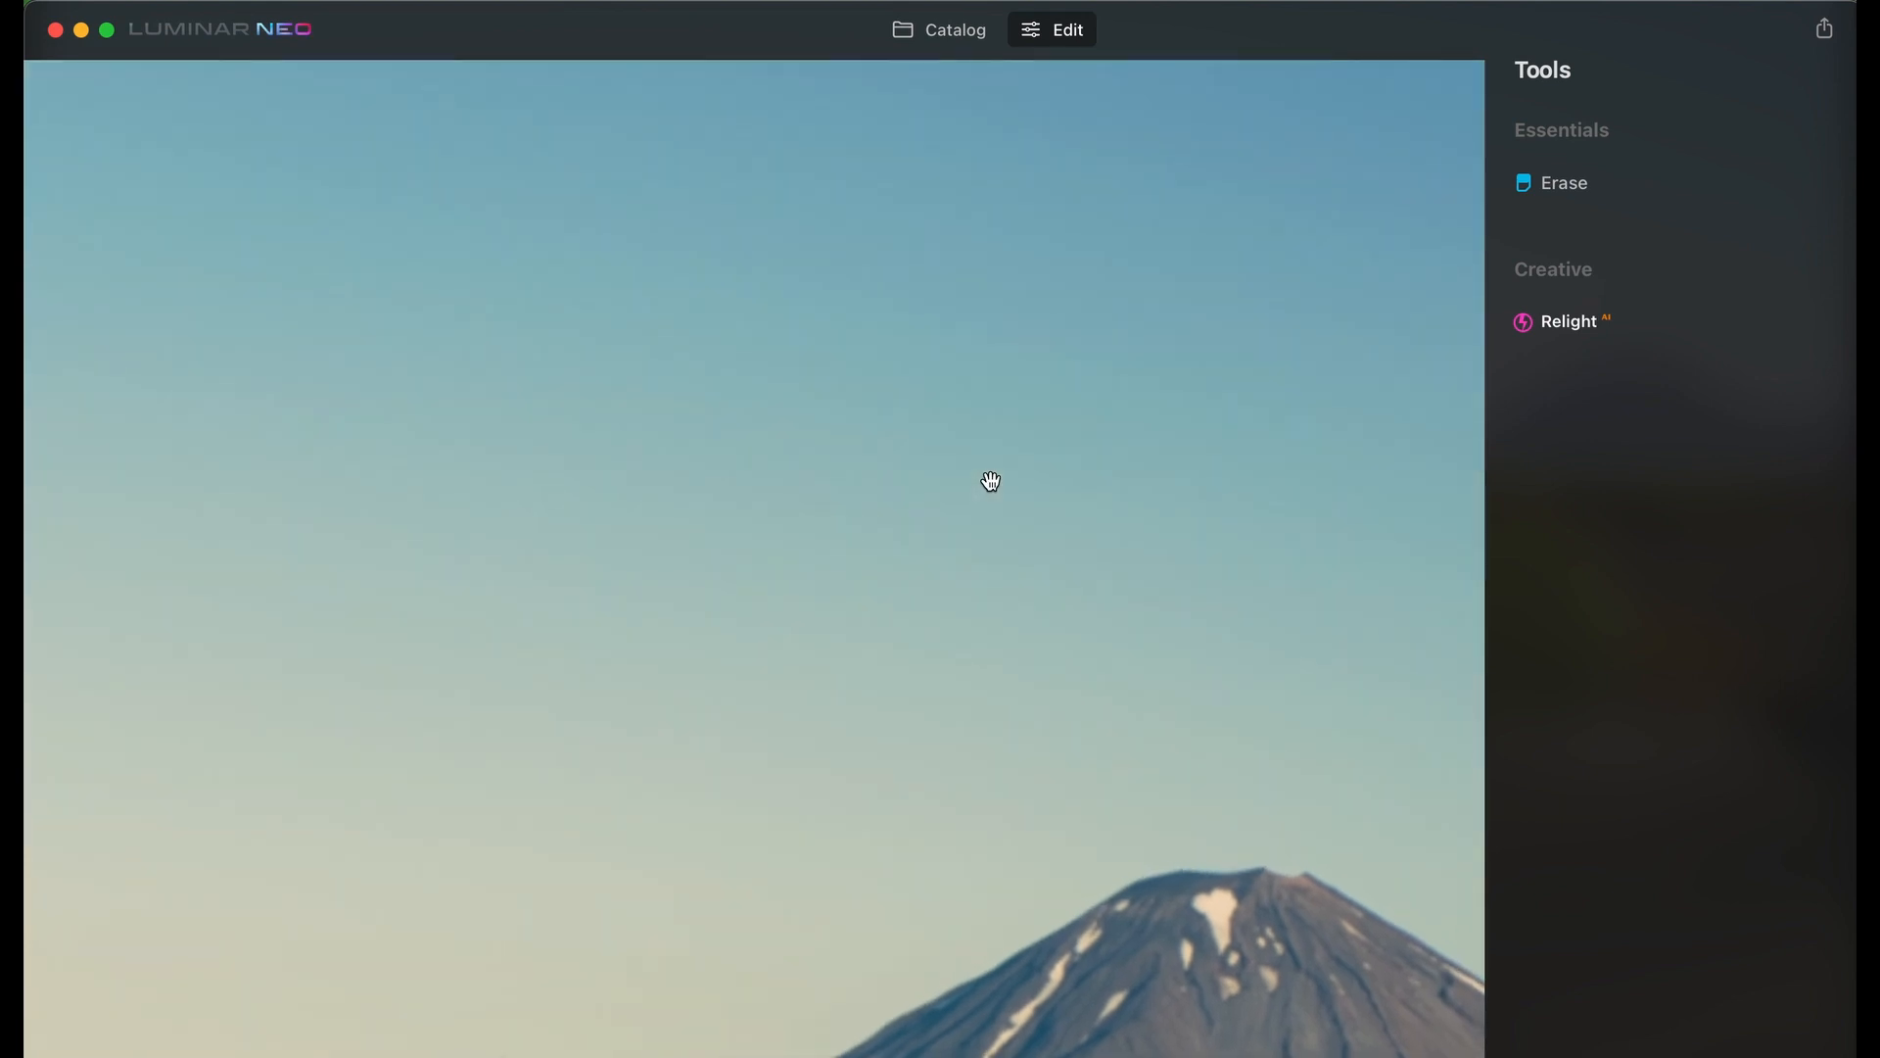
{"action": "left_click", "coordinate": [991, 481]}
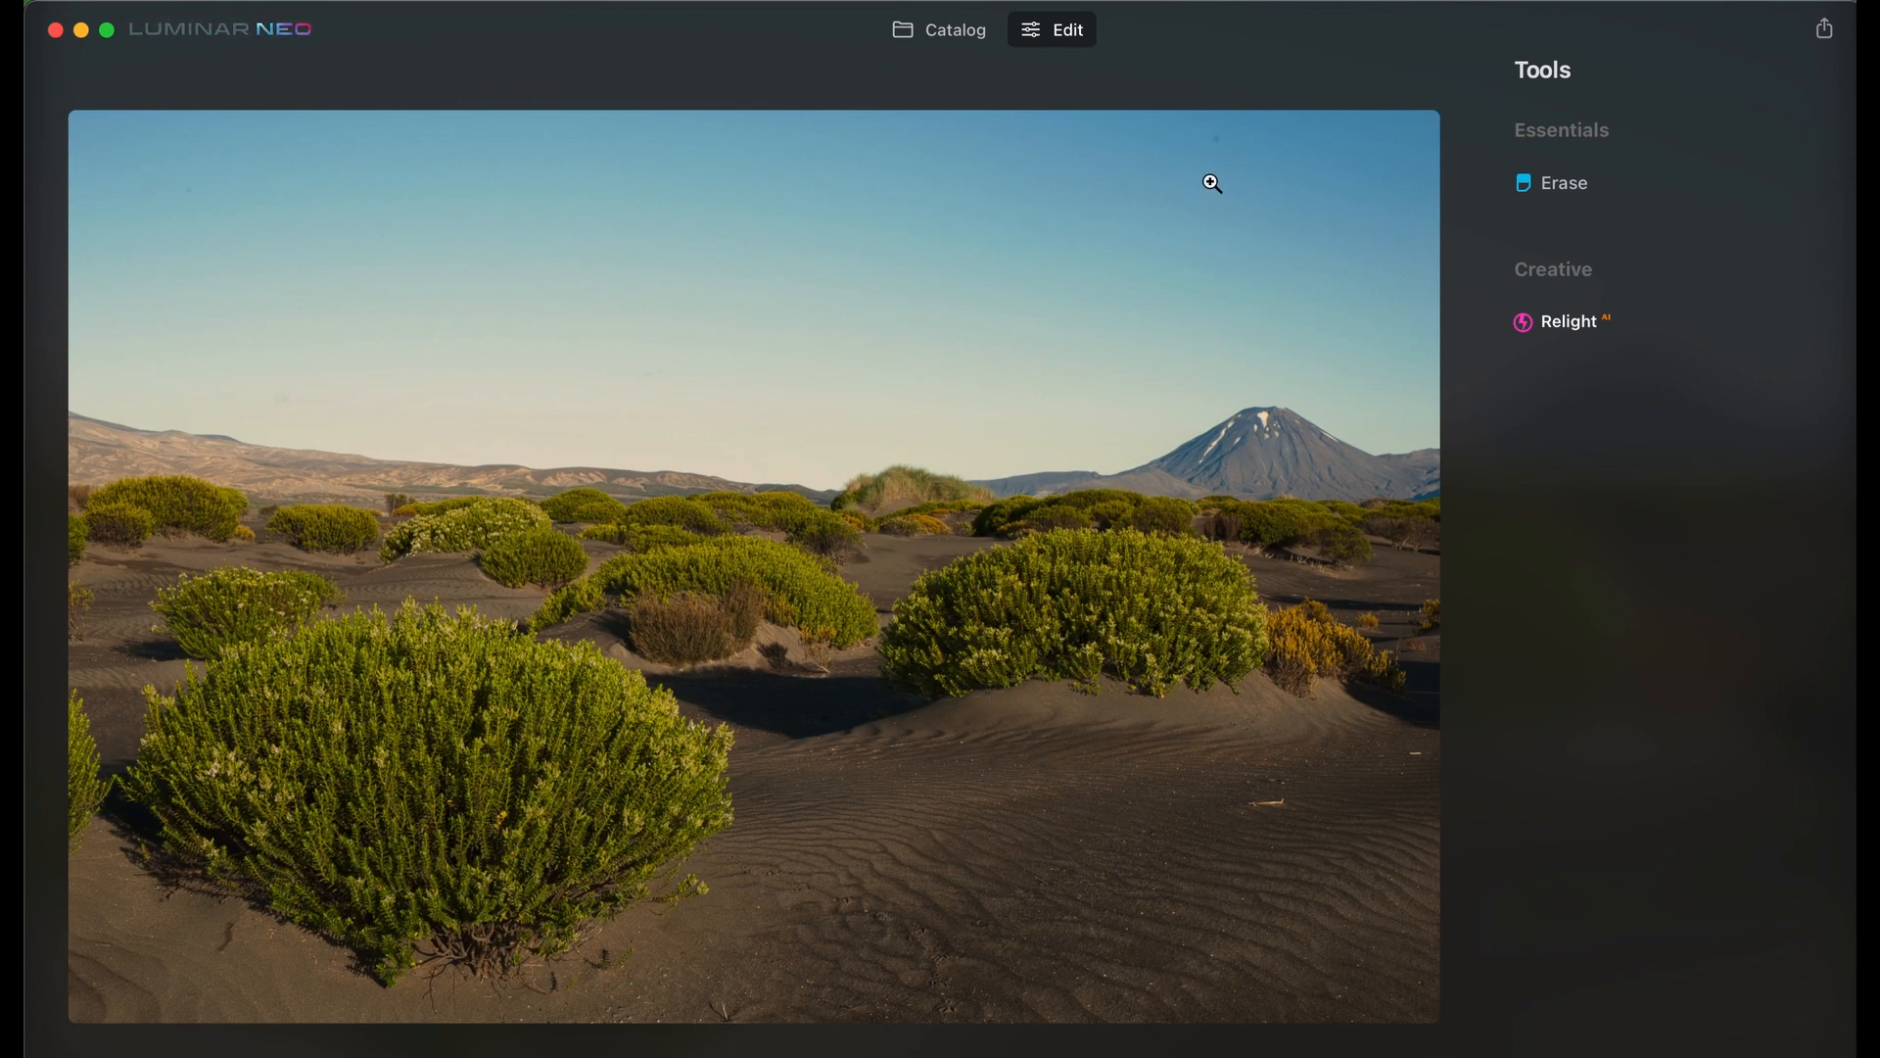
{"action": "left_click", "coordinate": [1575, 188]}
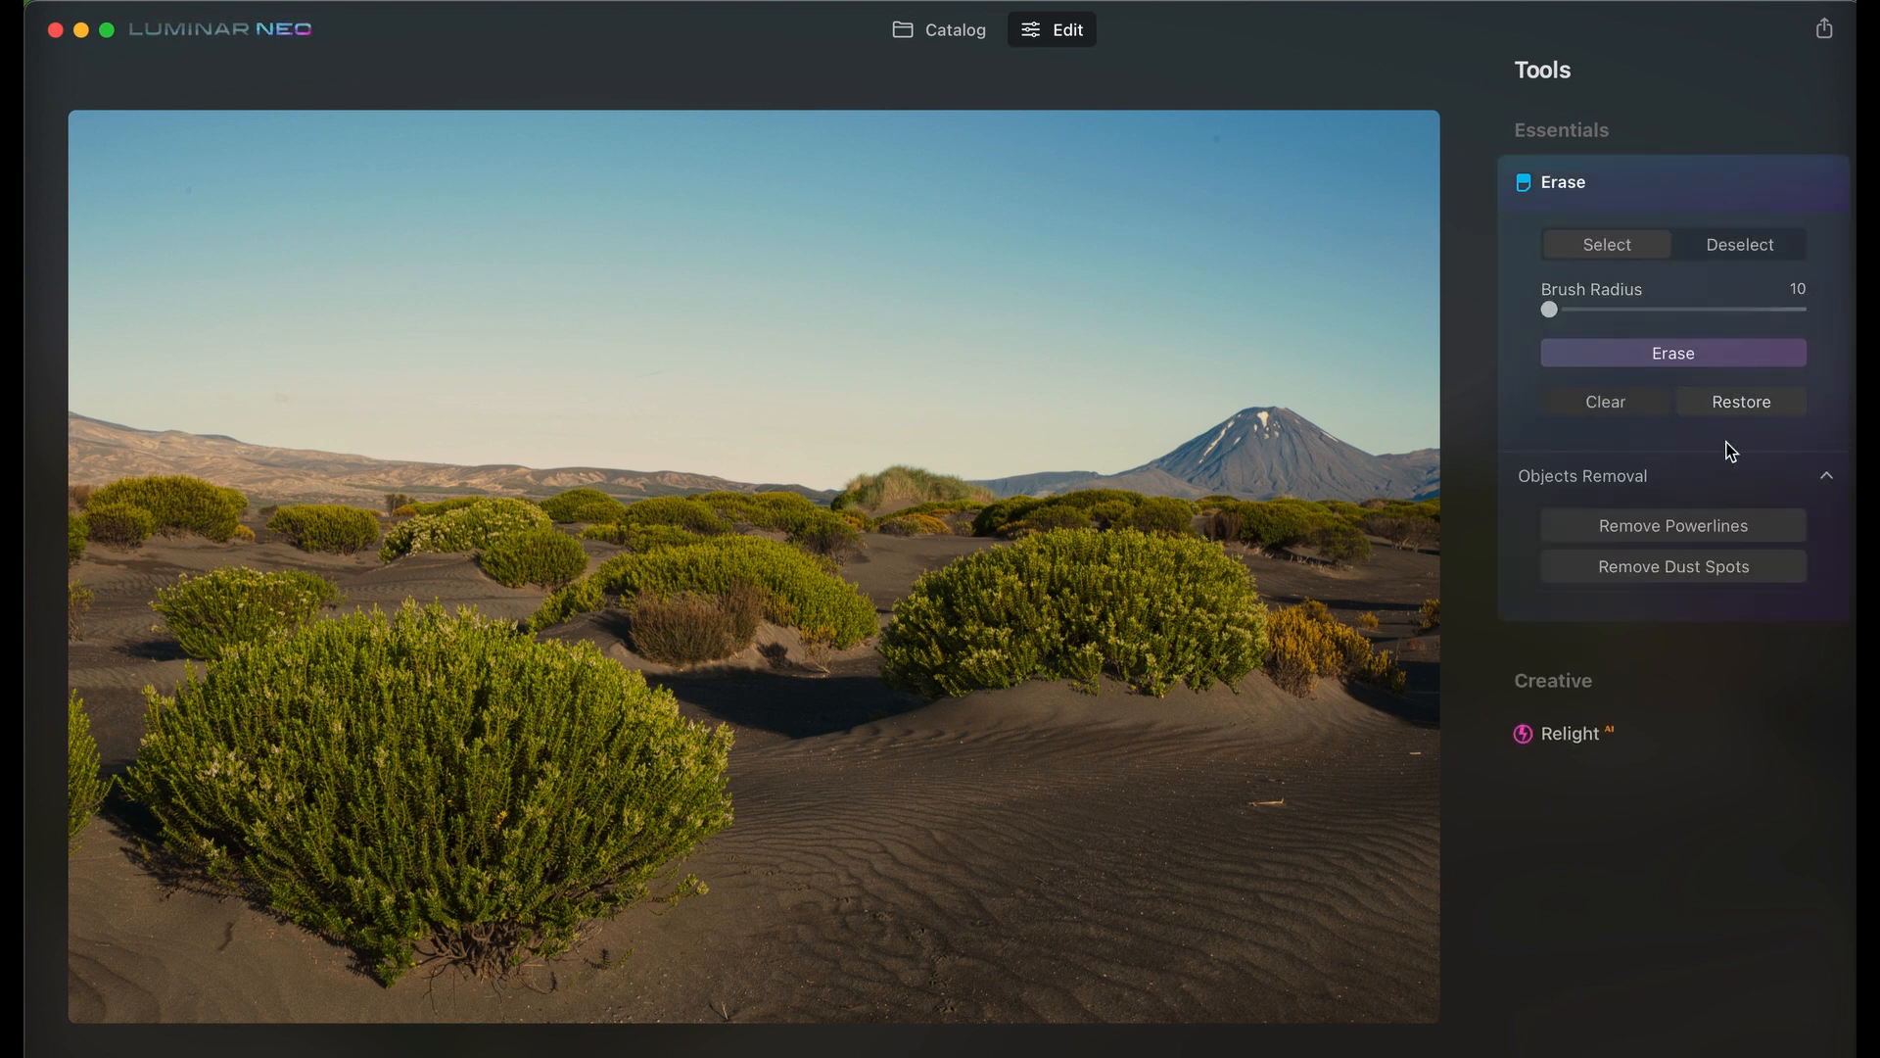
{"action": "left_click", "coordinate": [1681, 578]}
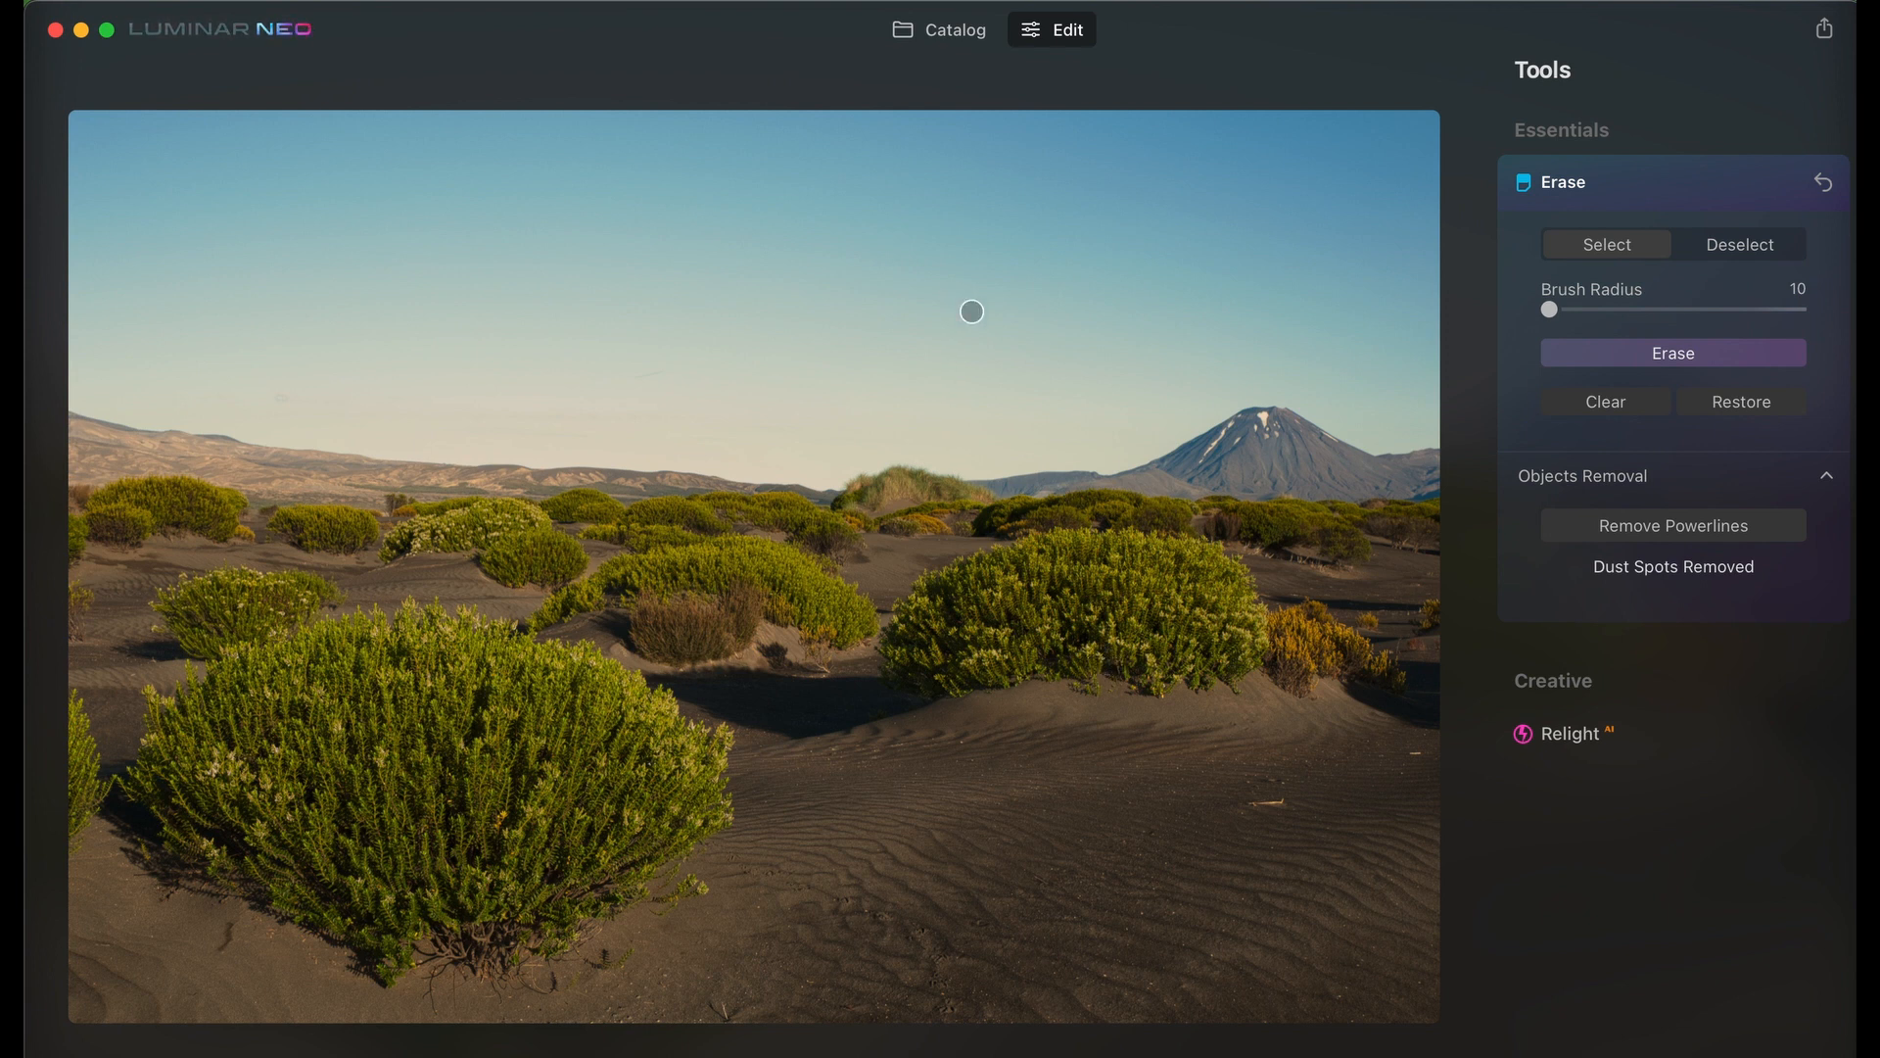
Return to the catalog and open the cloudy mountain and hay field photo 08.NEF for editing.
{"action": "left_click", "coordinate": [946, 32]}
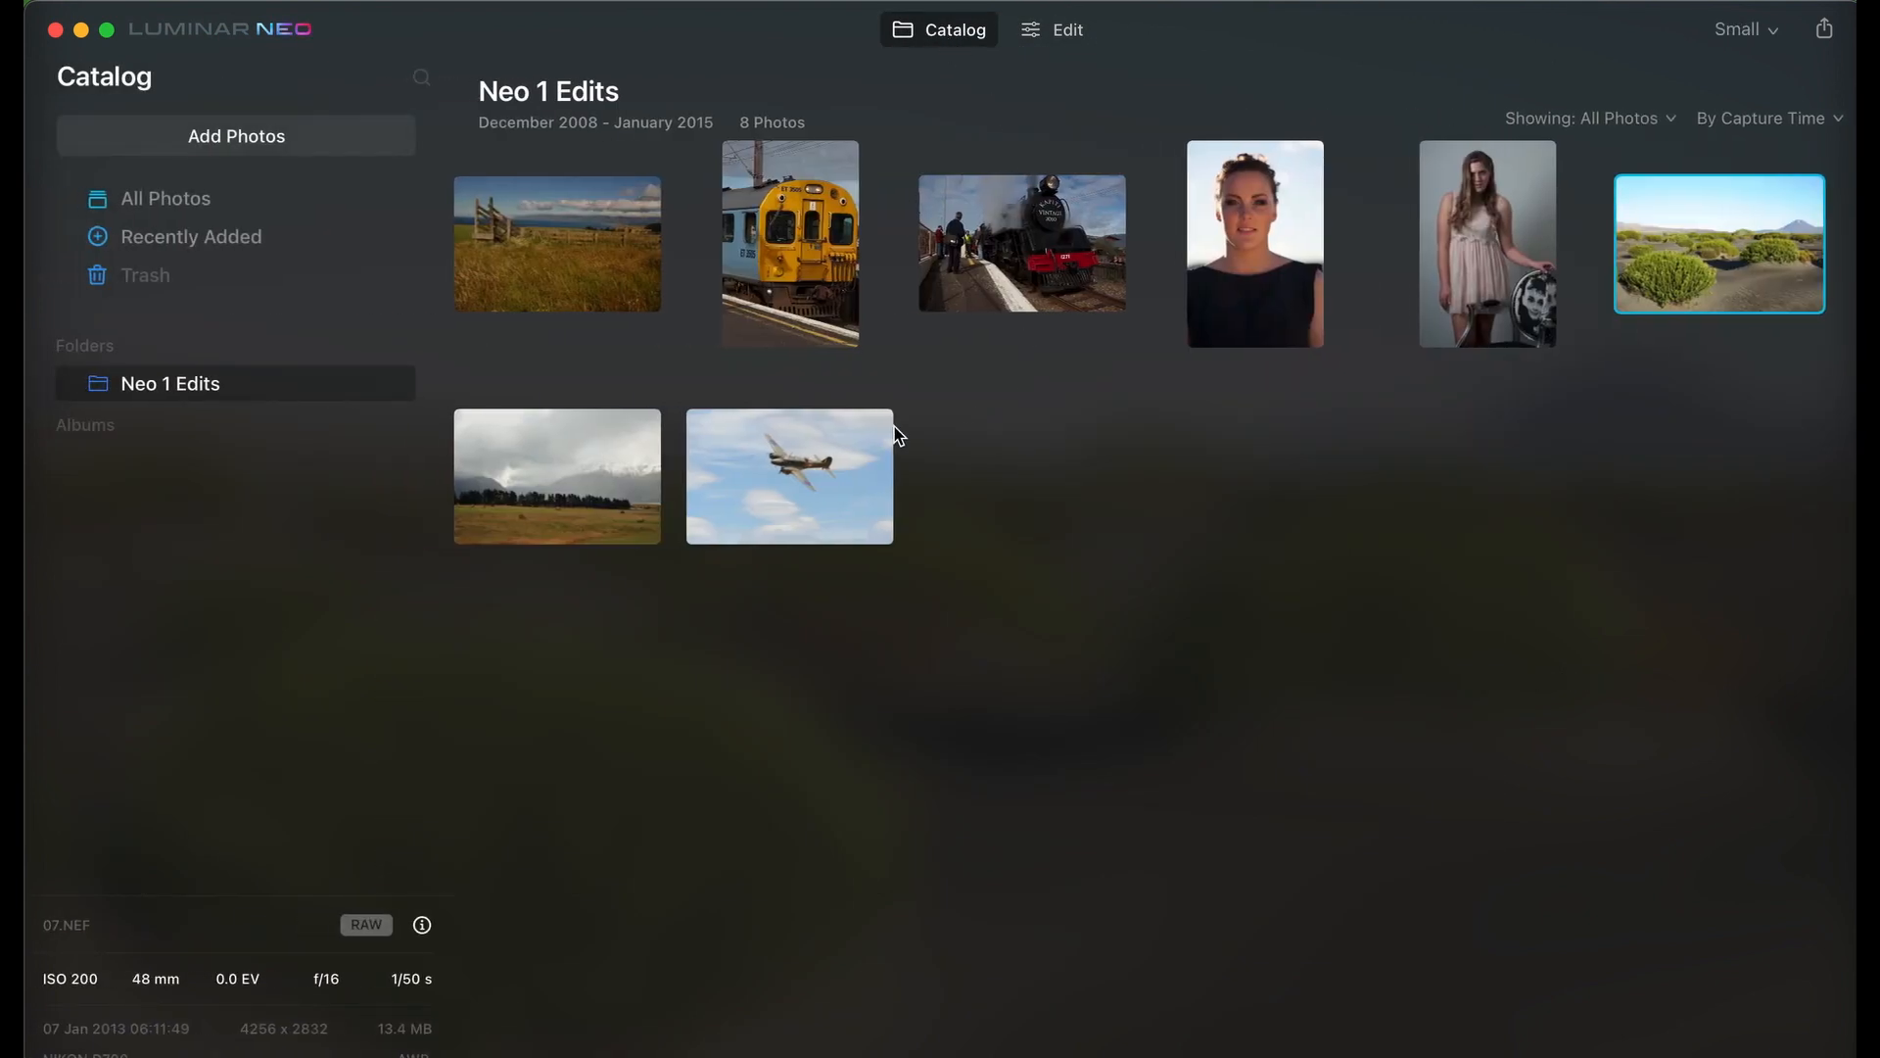
{"action": "left_click", "coordinate": [574, 511]}
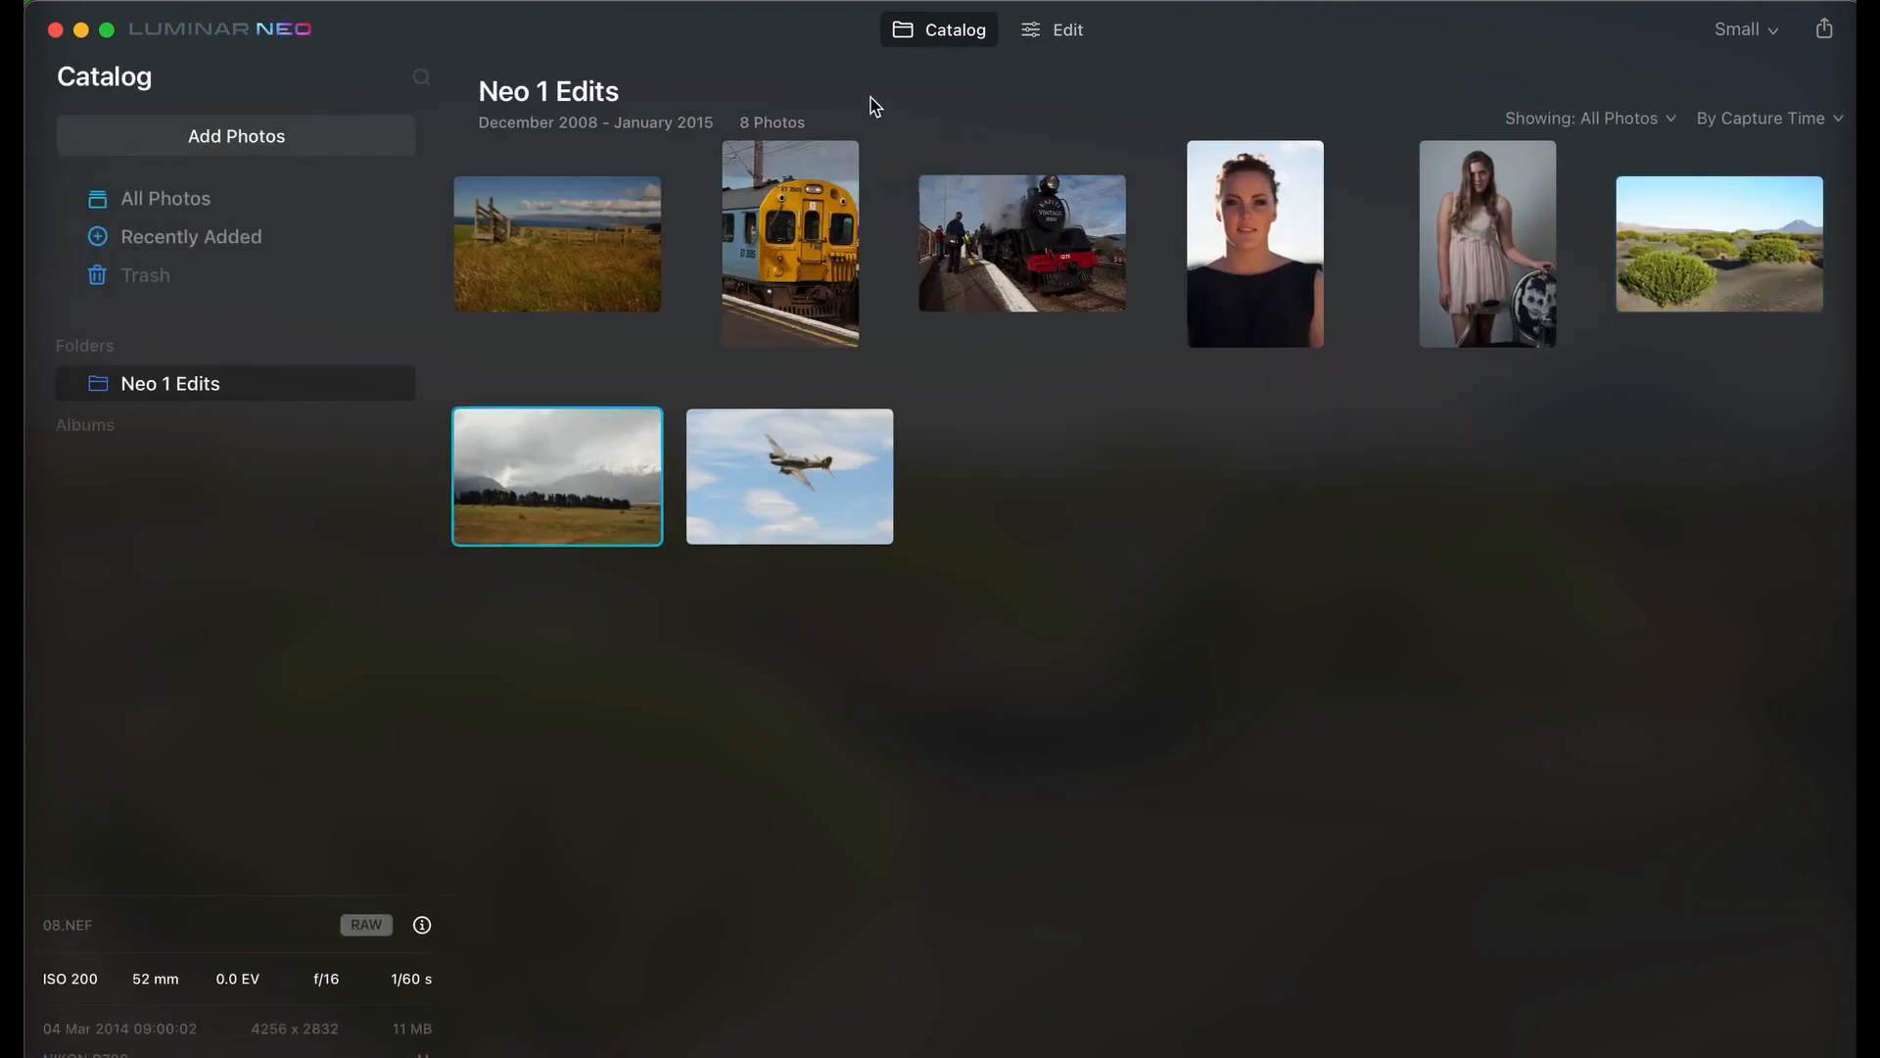
{"action": "left_click", "coordinate": [1065, 36]}
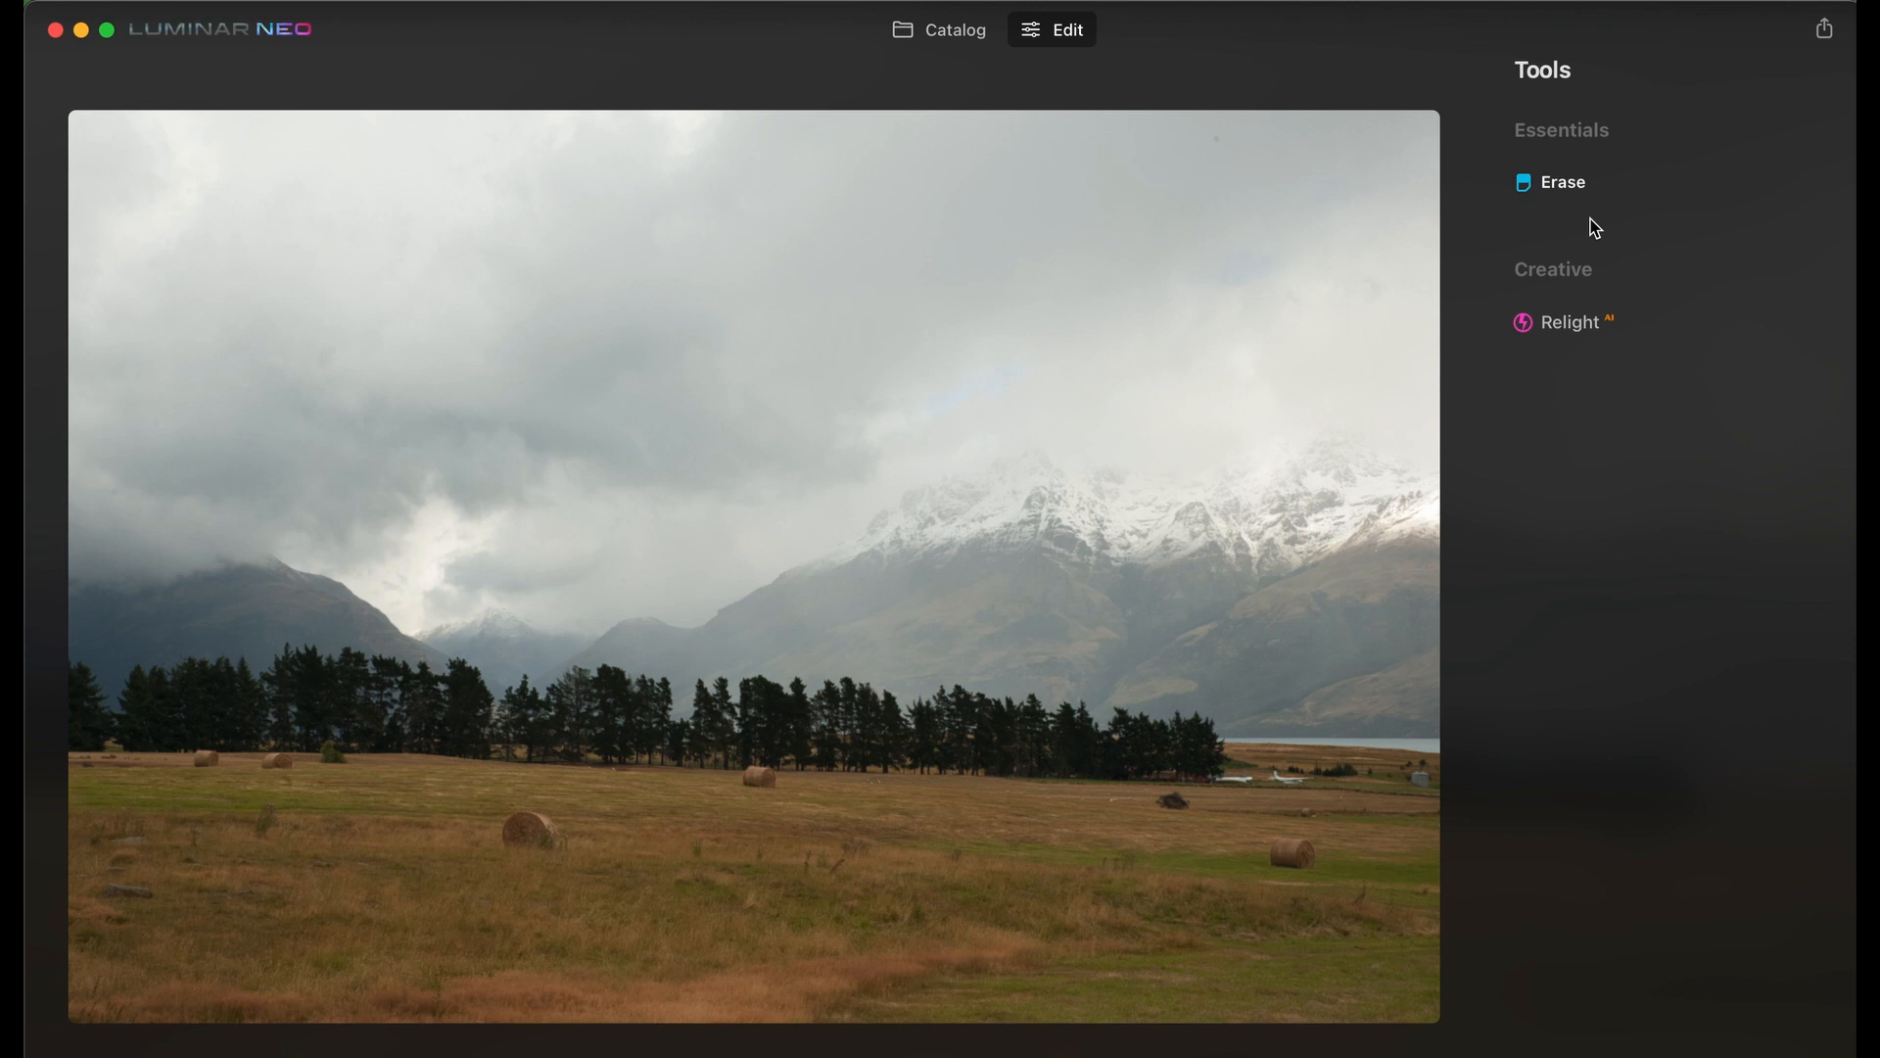
Examine the cloudy sky above the mountains up close for sensor dust spots.
{"action": "left_click", "coordinate": [1214, 151]}
{"action": "left_click", "coordinate": [1211, 149]}
{"action": "left_click", "coordinate": [303, 357]}
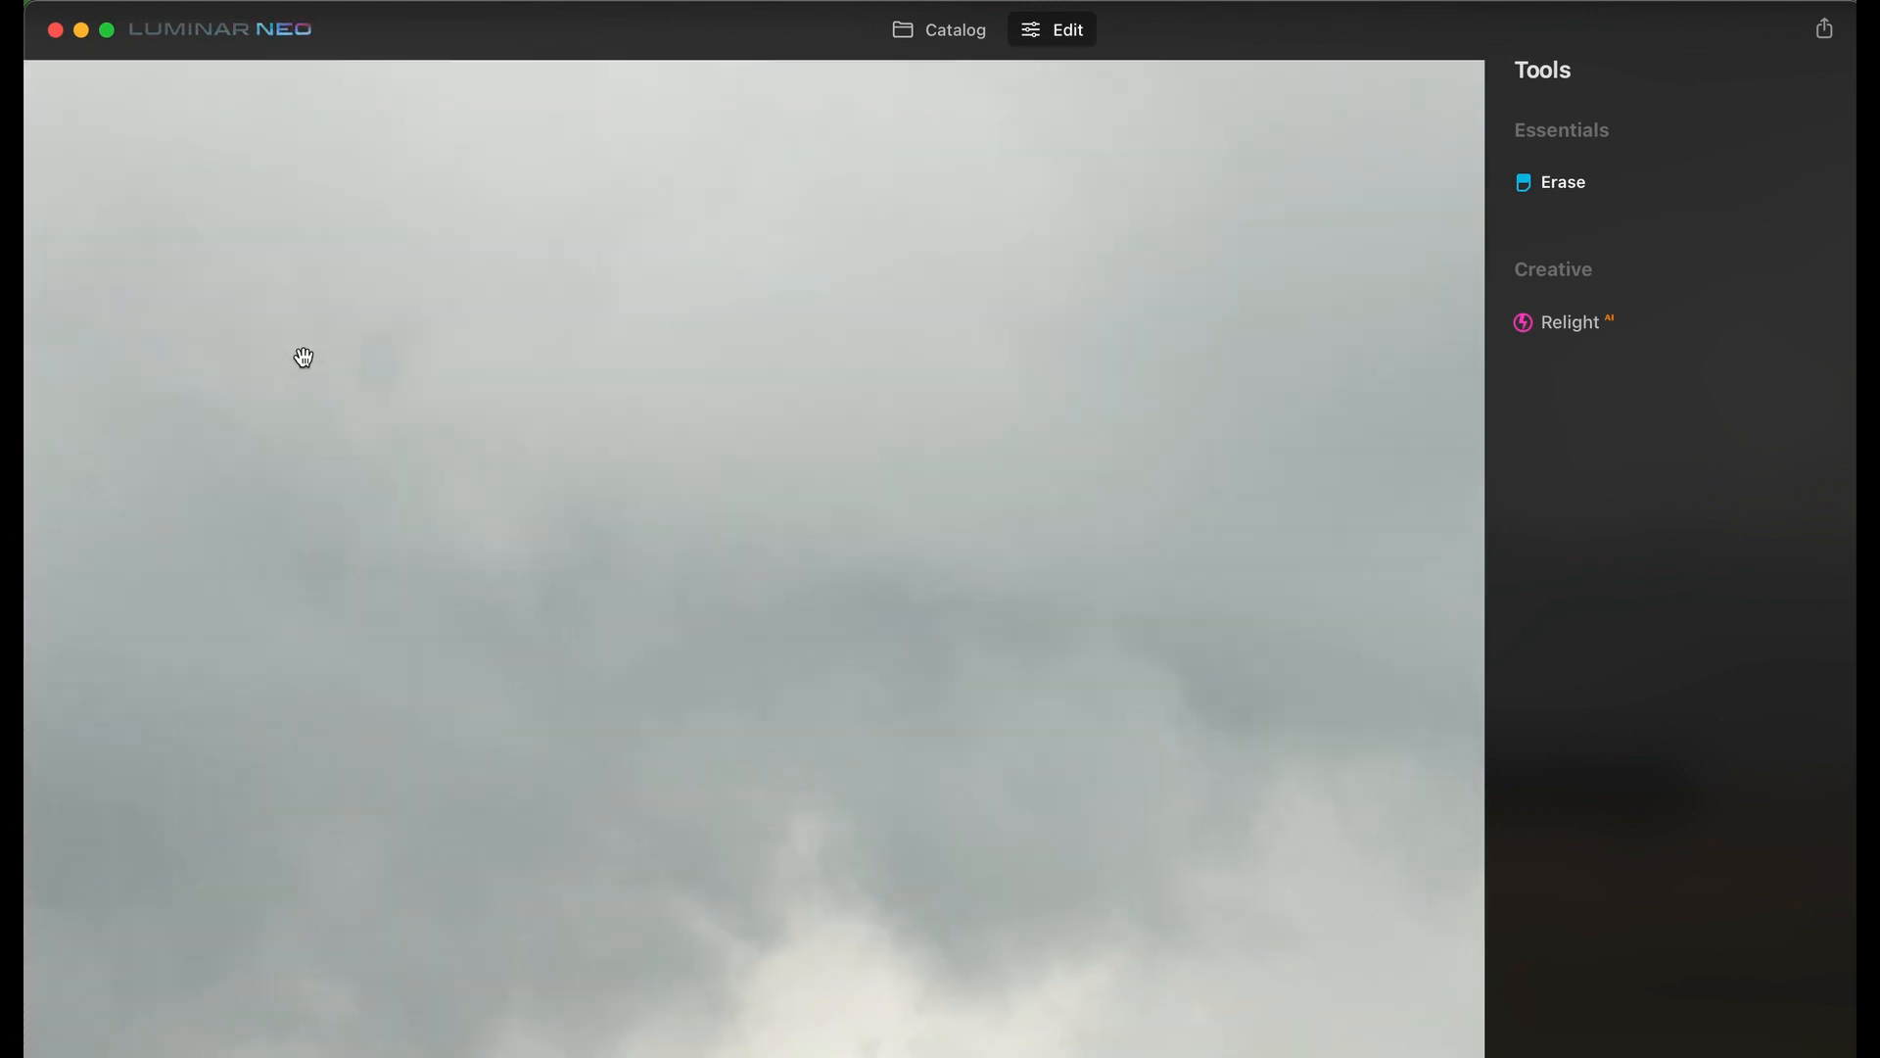
{"action": "scroll", "coordinate": [541, 458], "scroll_direction": "down", "scroll_amount": 5}
{"action": "scroll", "coordinate": [541, 457], "scroll_direction": "right", "scroll_amount": 8}
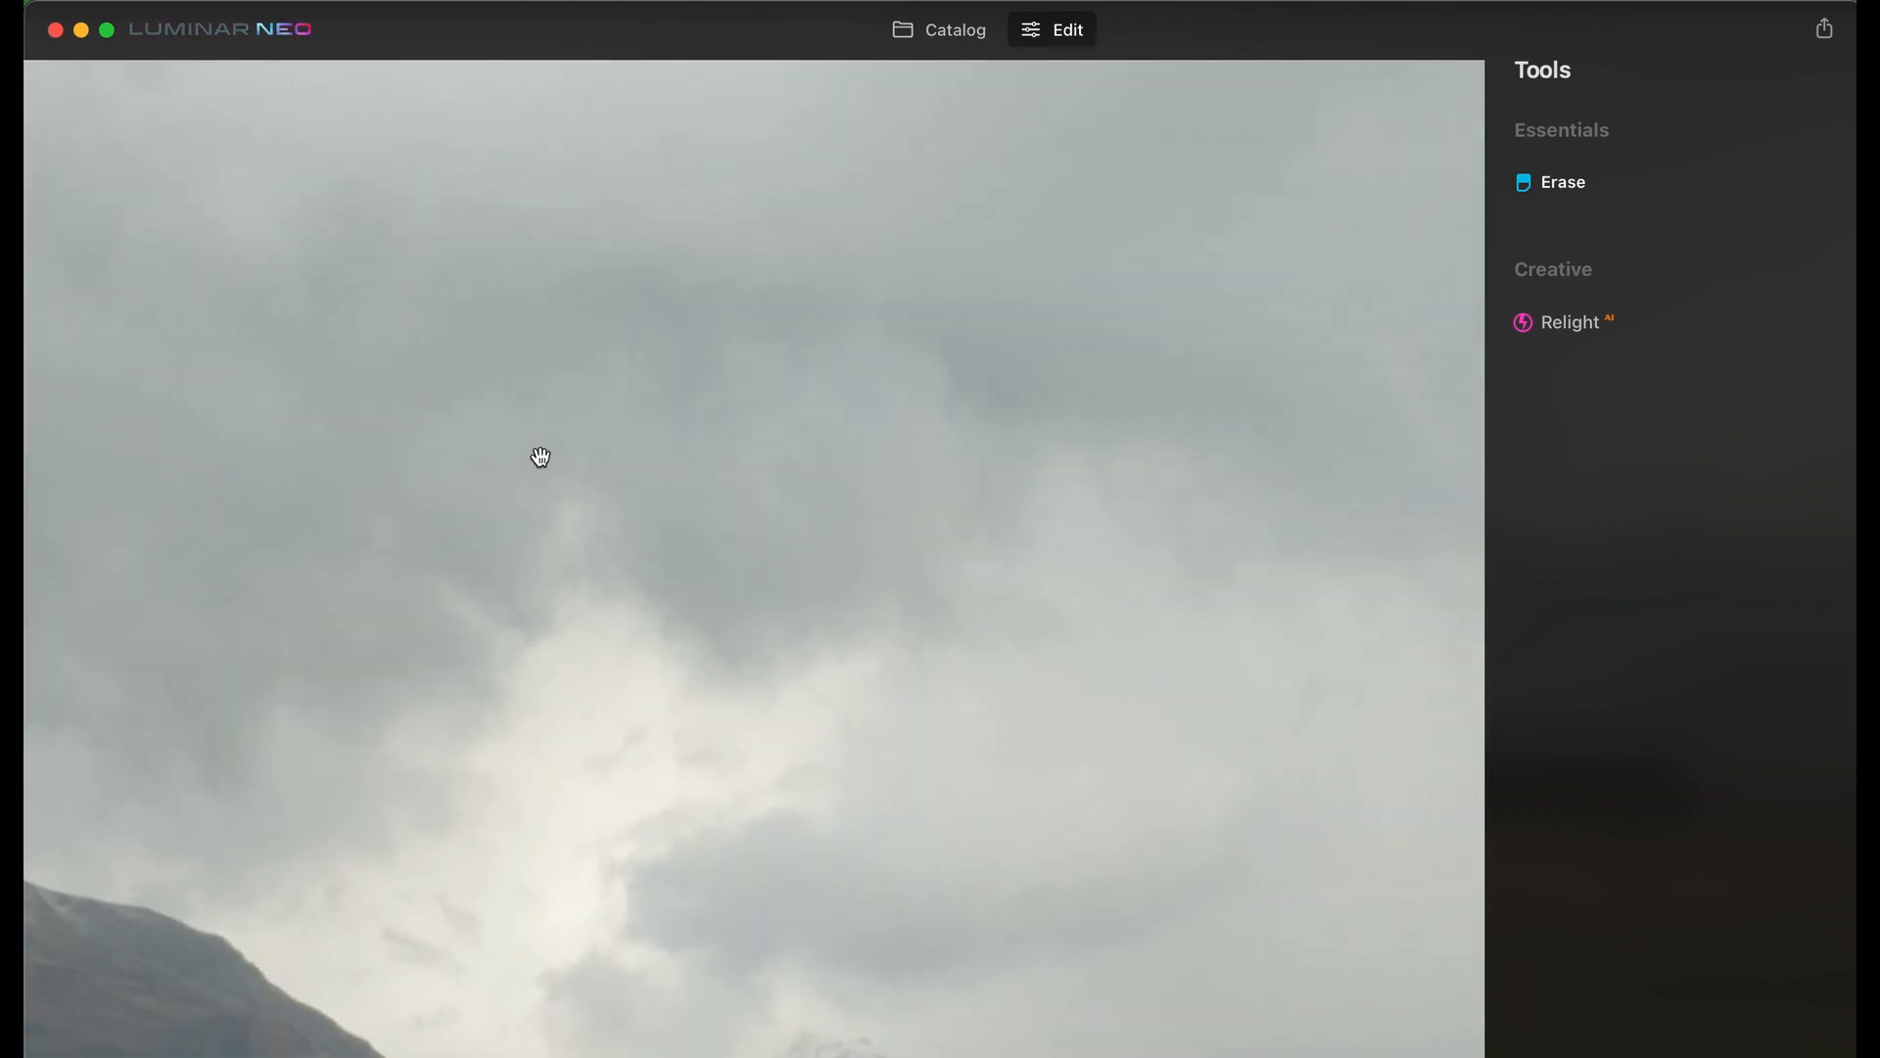
{"action": "scroll", "coordinate": [541, 457], "scroll_direction": "down", "scroll_amount": 5}
{"action": "scroll", "coordinate": [541, 457], "scroll_direction": "up", "scroll_amount": 8}
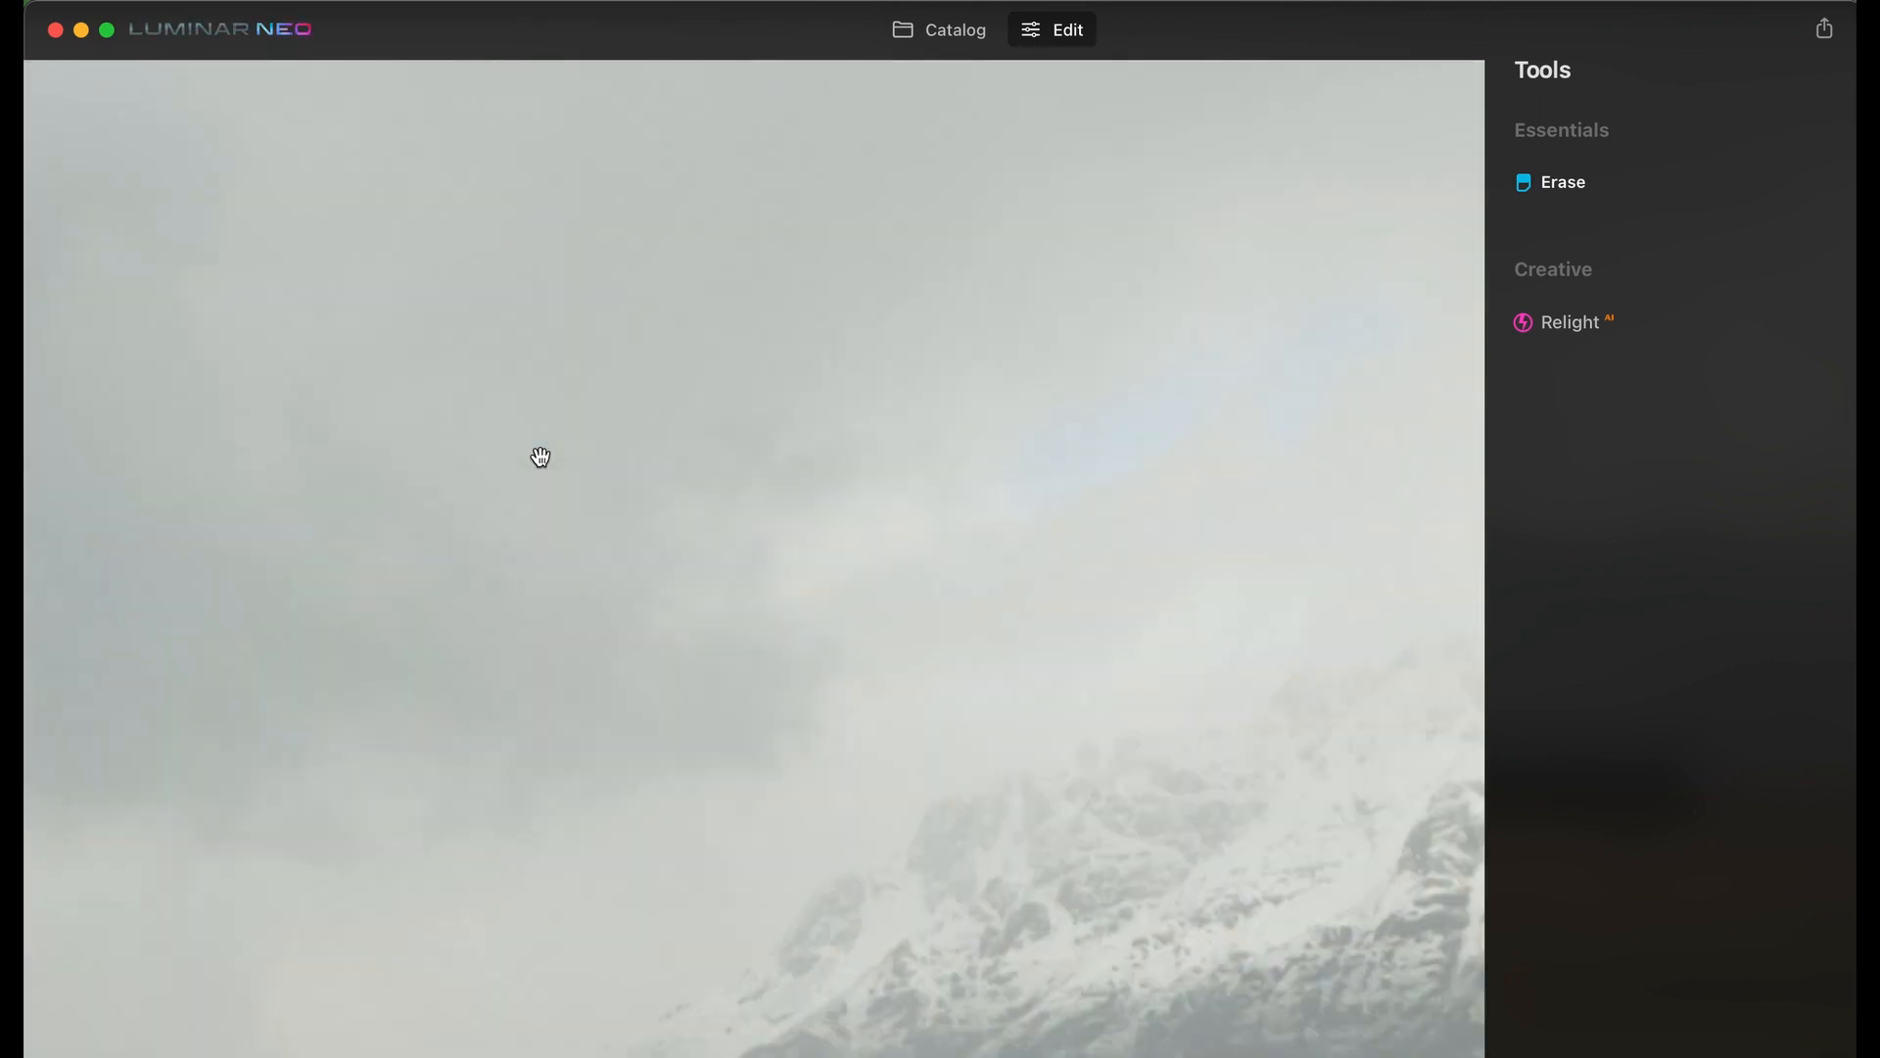
{"action": "scroll", "coordinate": [540, 458], "scroll_direction": "up", "scroll_amount": 5}
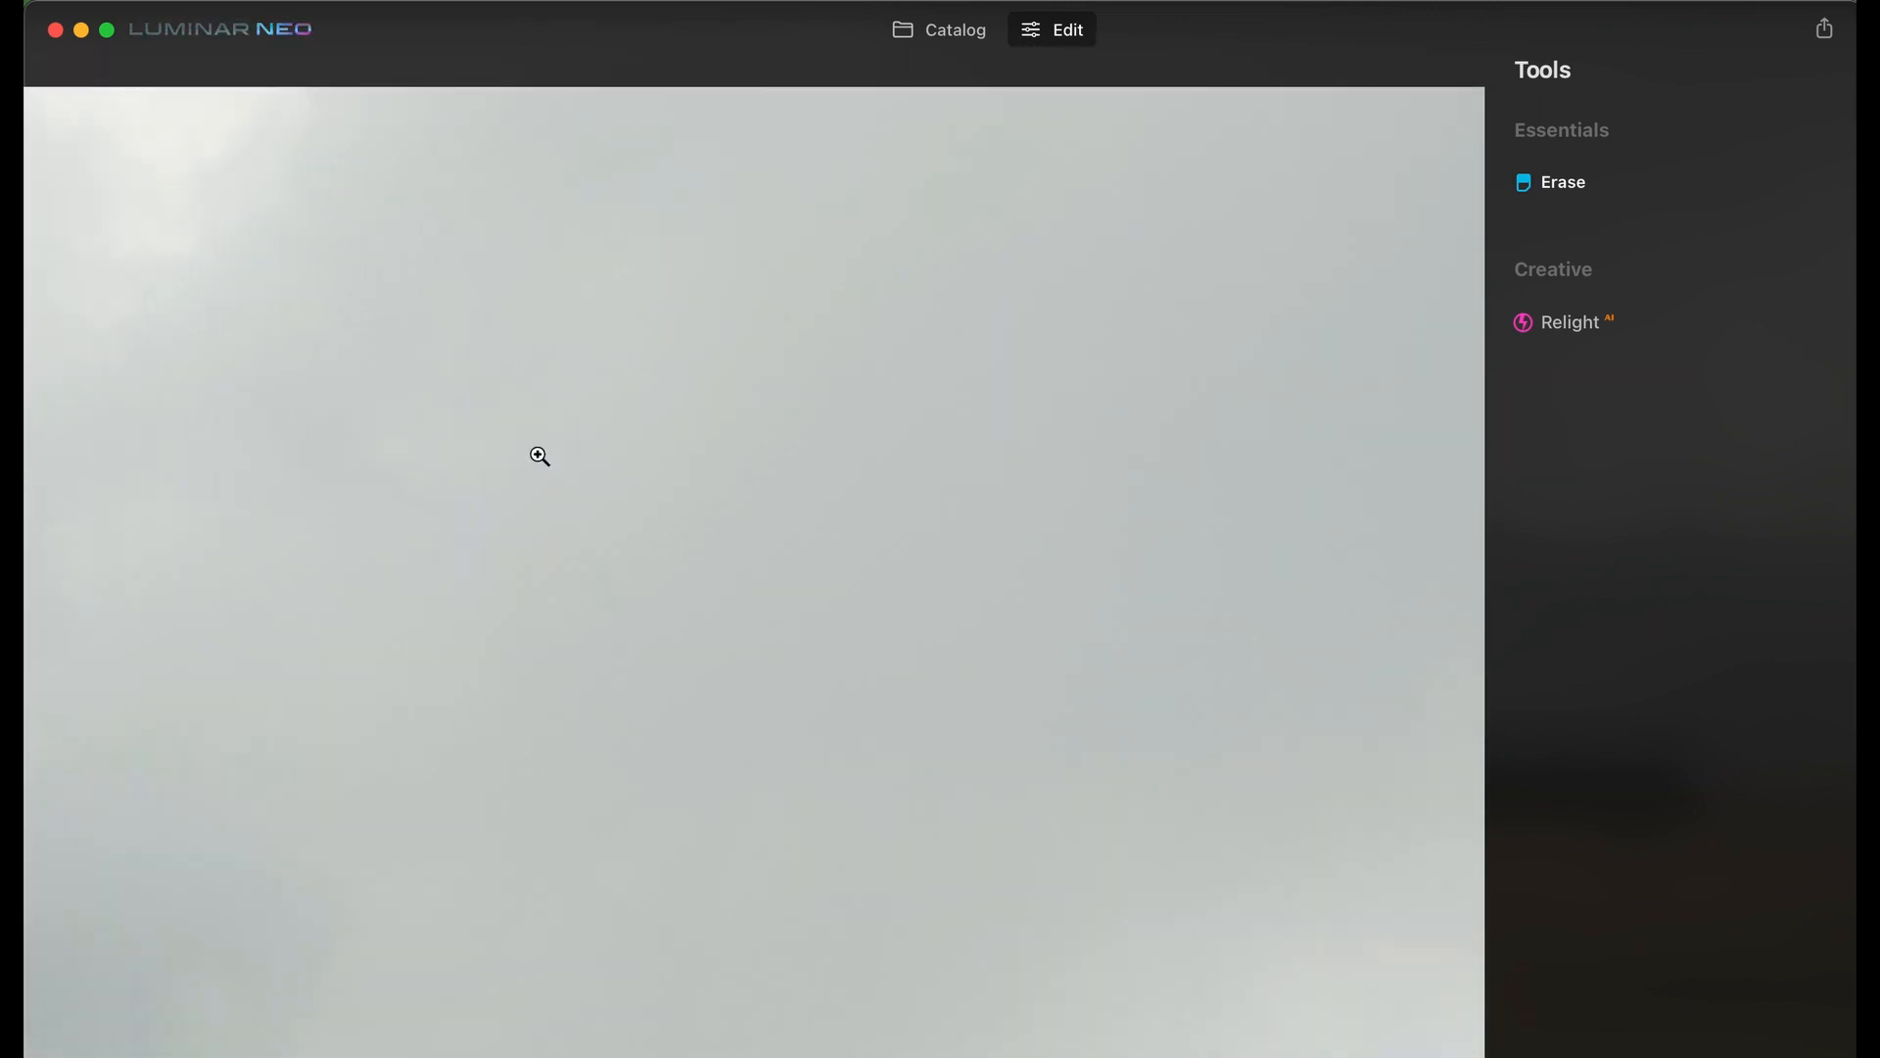
{"action": "left_click", "coordinate": [540, 457]}
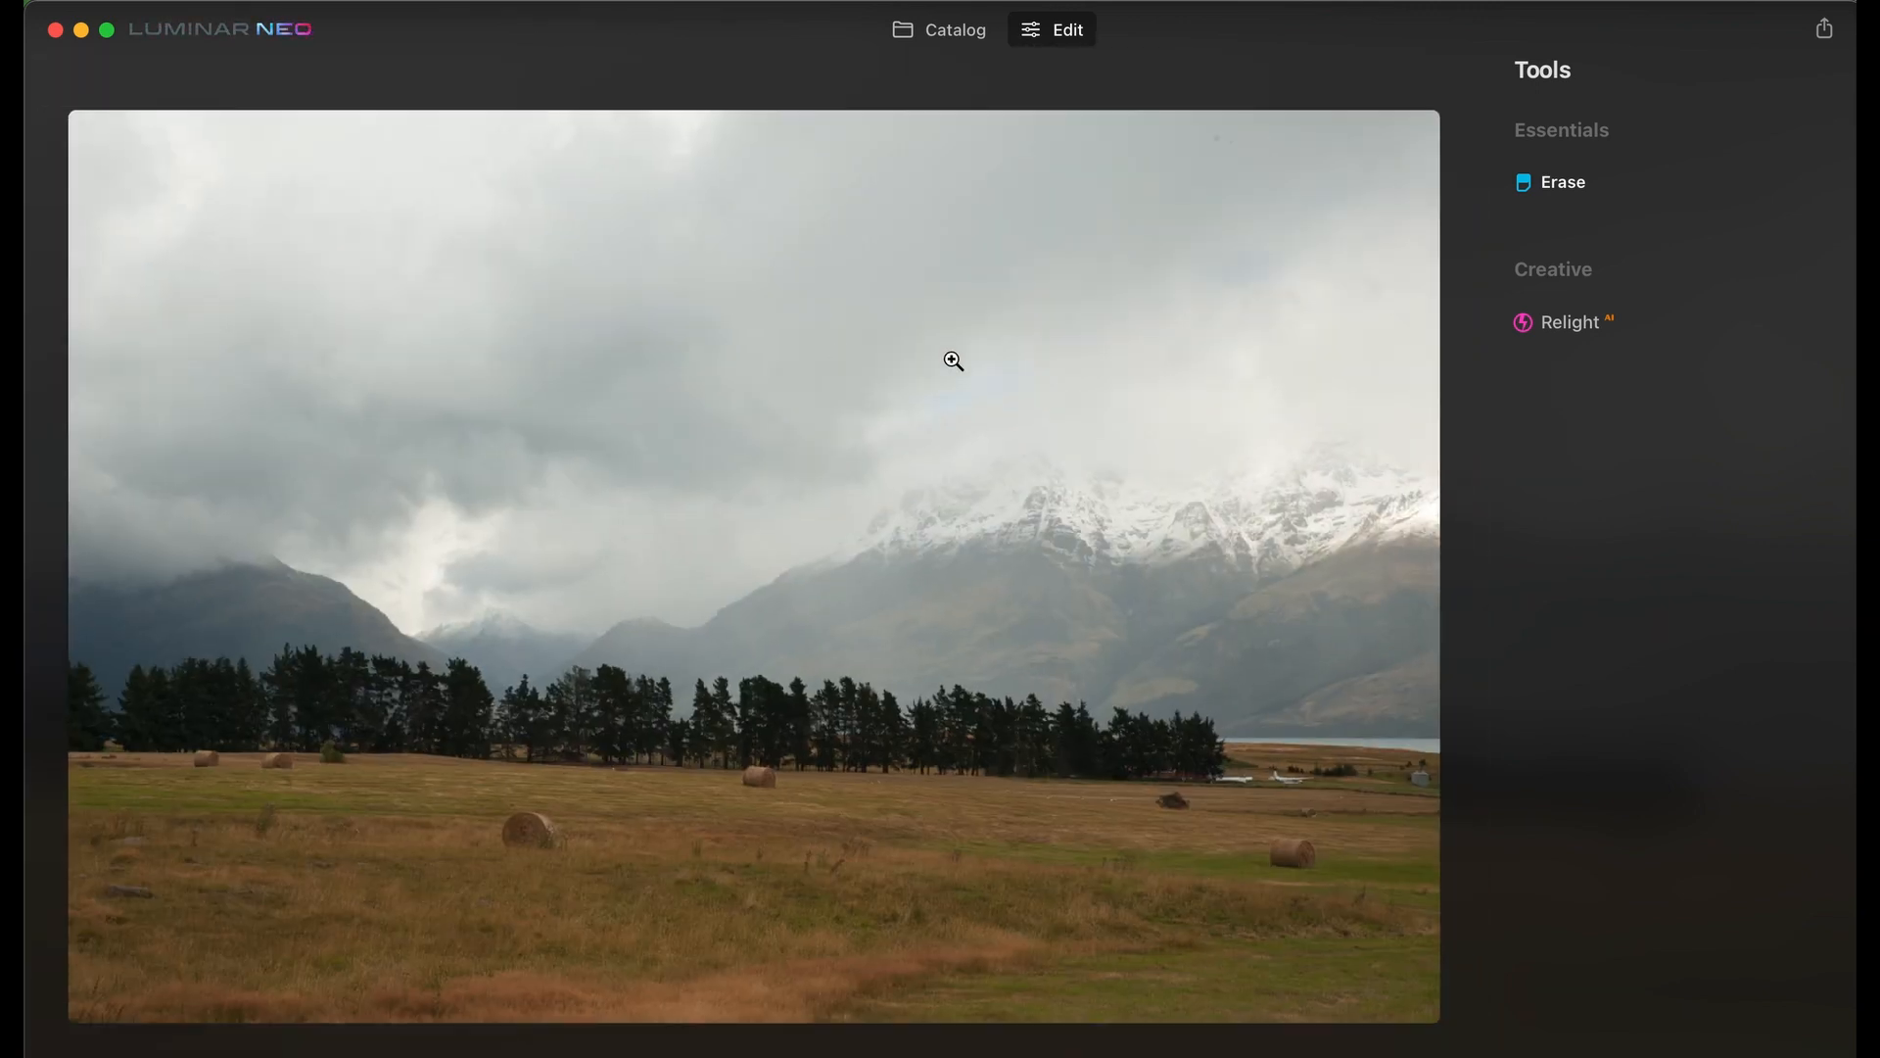
Remove the dust spots automatically from the mountain photo with the Erase tool.
{"action": "left_click", "coordinate": [1580, 188]}
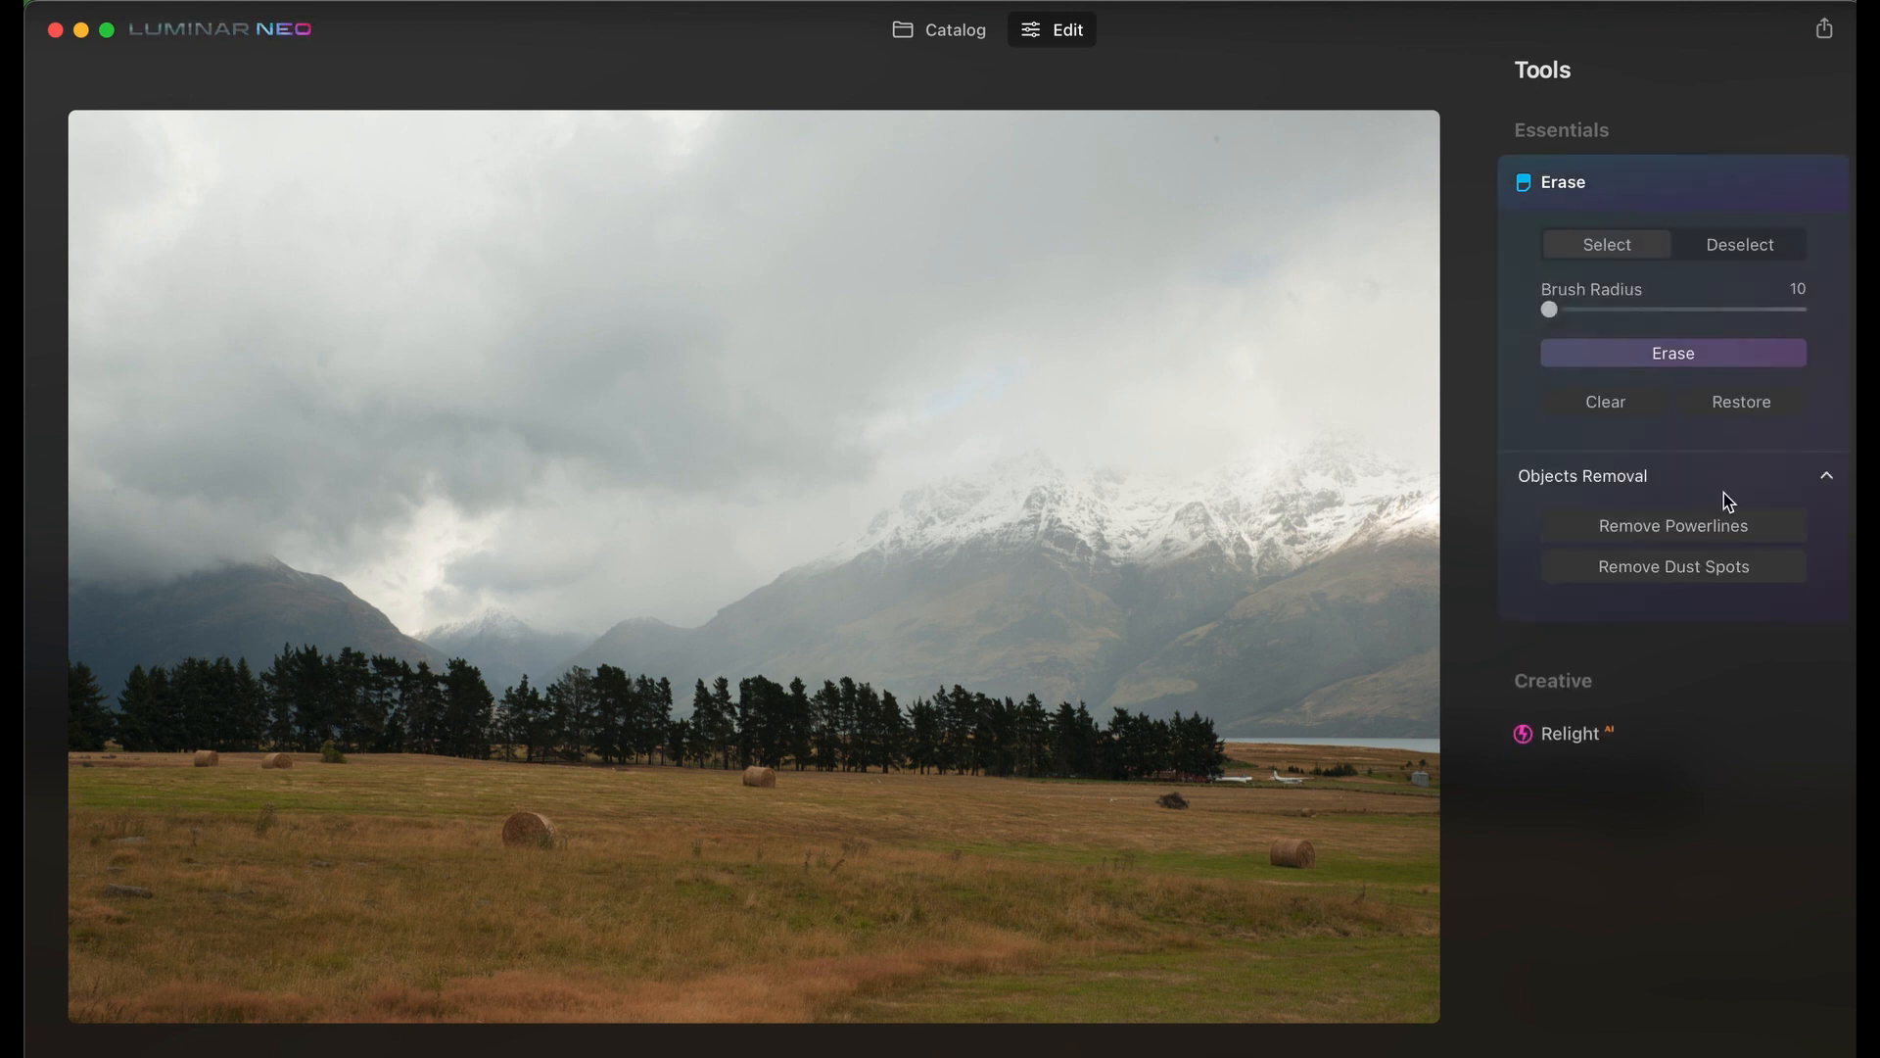
{"action": "left_click", "coordinate": [1695, 575]}
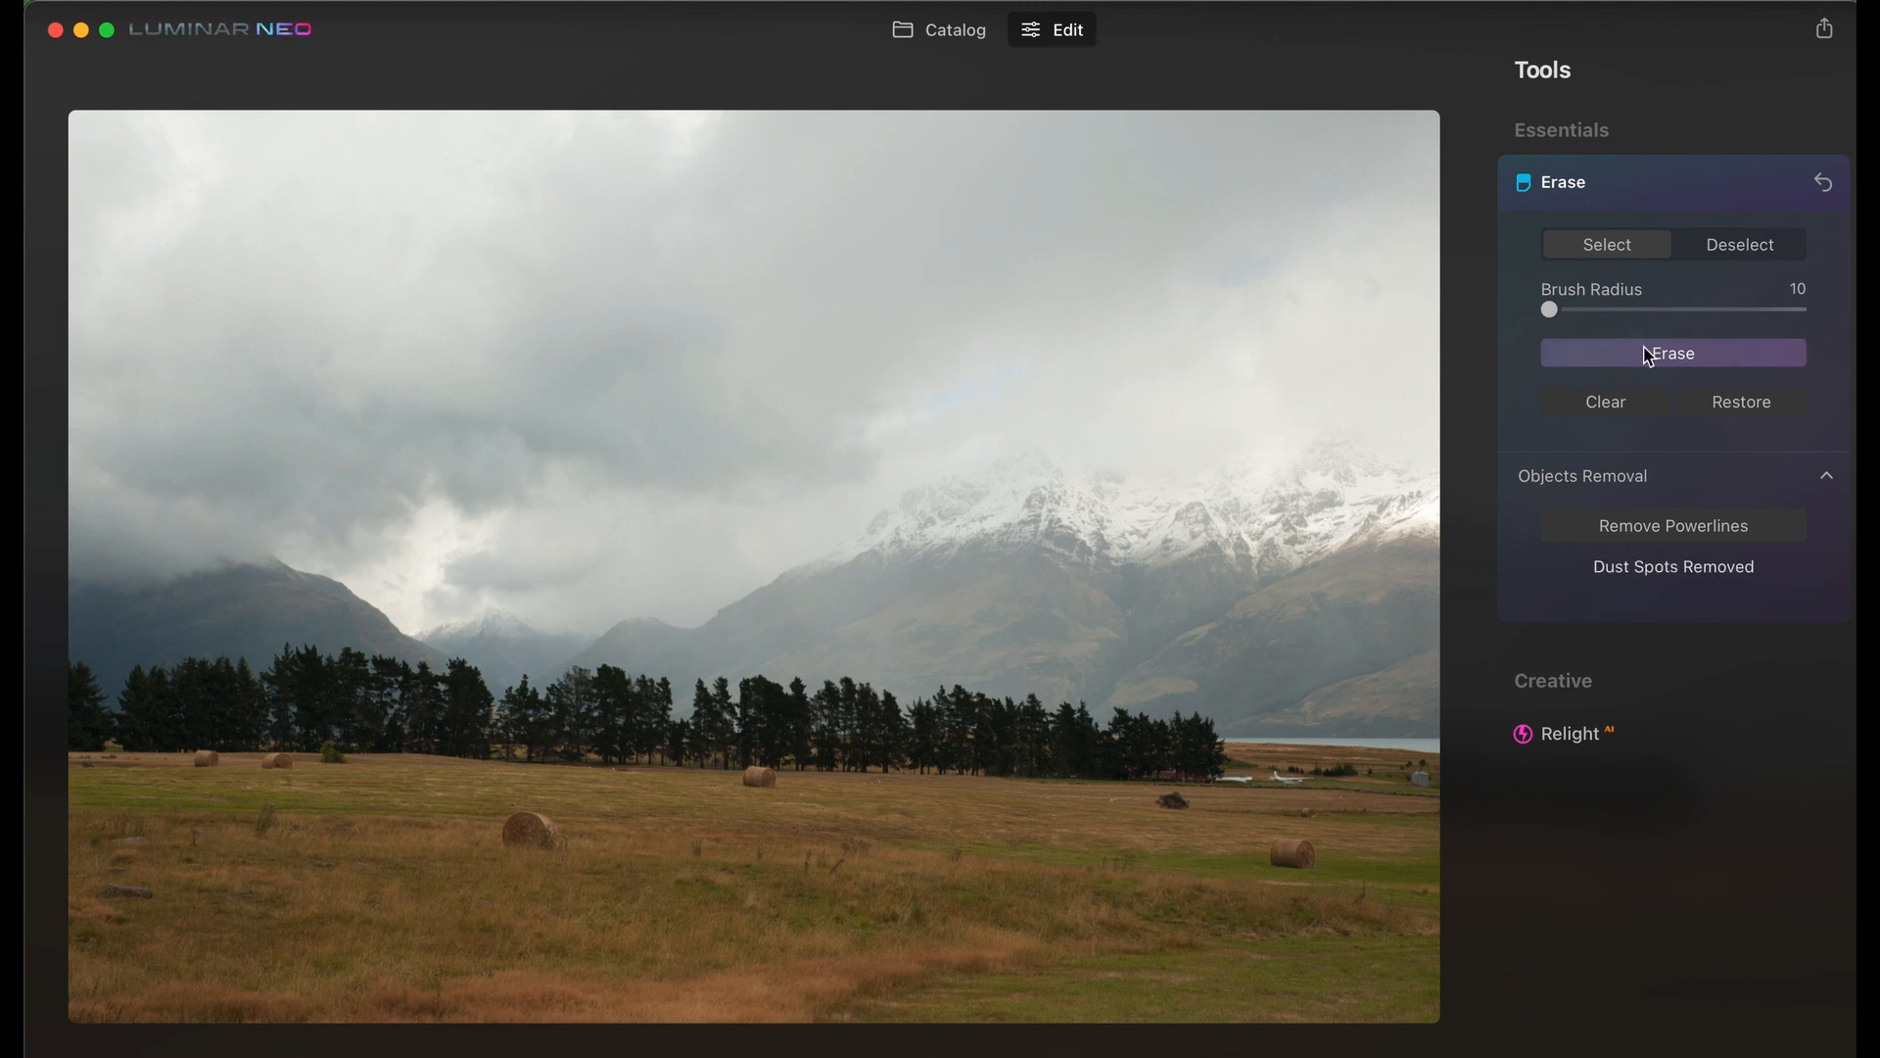
{"action": "left_click", "coordinate": [1622, 197]}
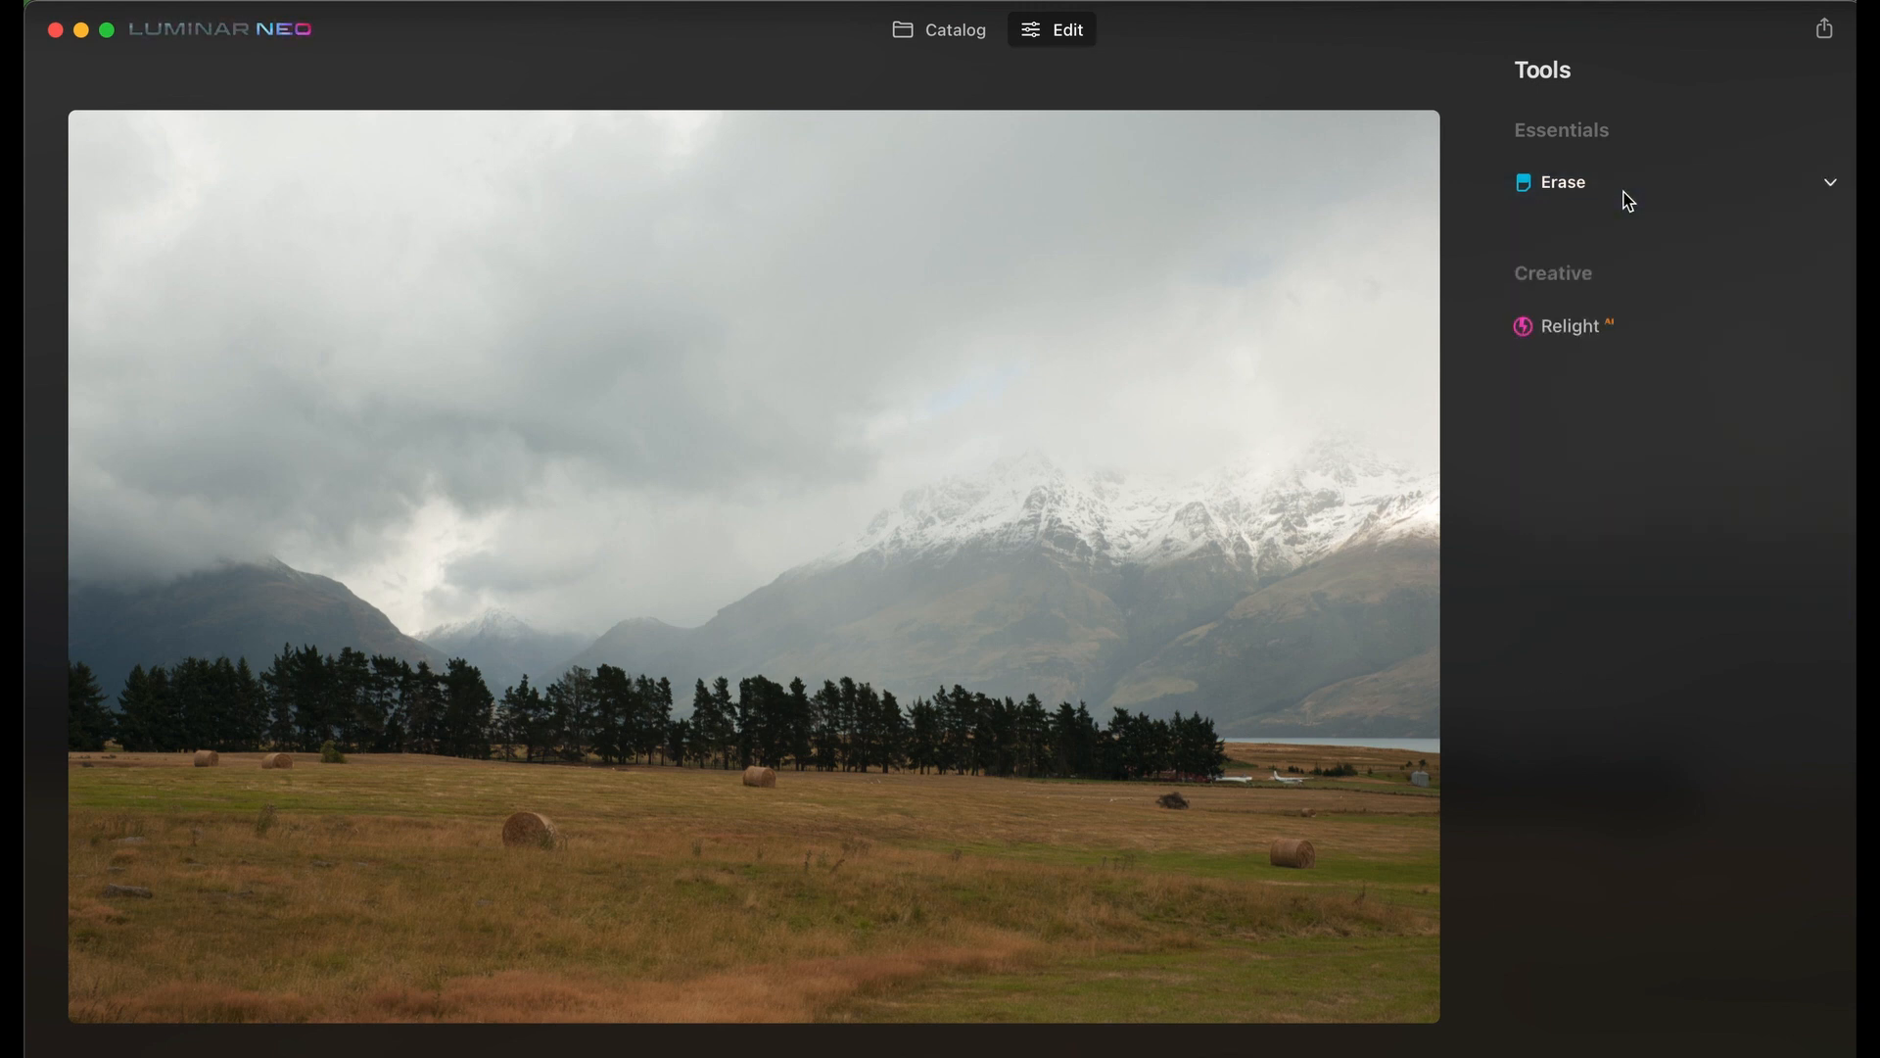
Relight the mountain photo with Brightness Near 100, Depth 100 and Brightness Far -29.
{"action": "left_click", "coordinate": [1614, 331]}
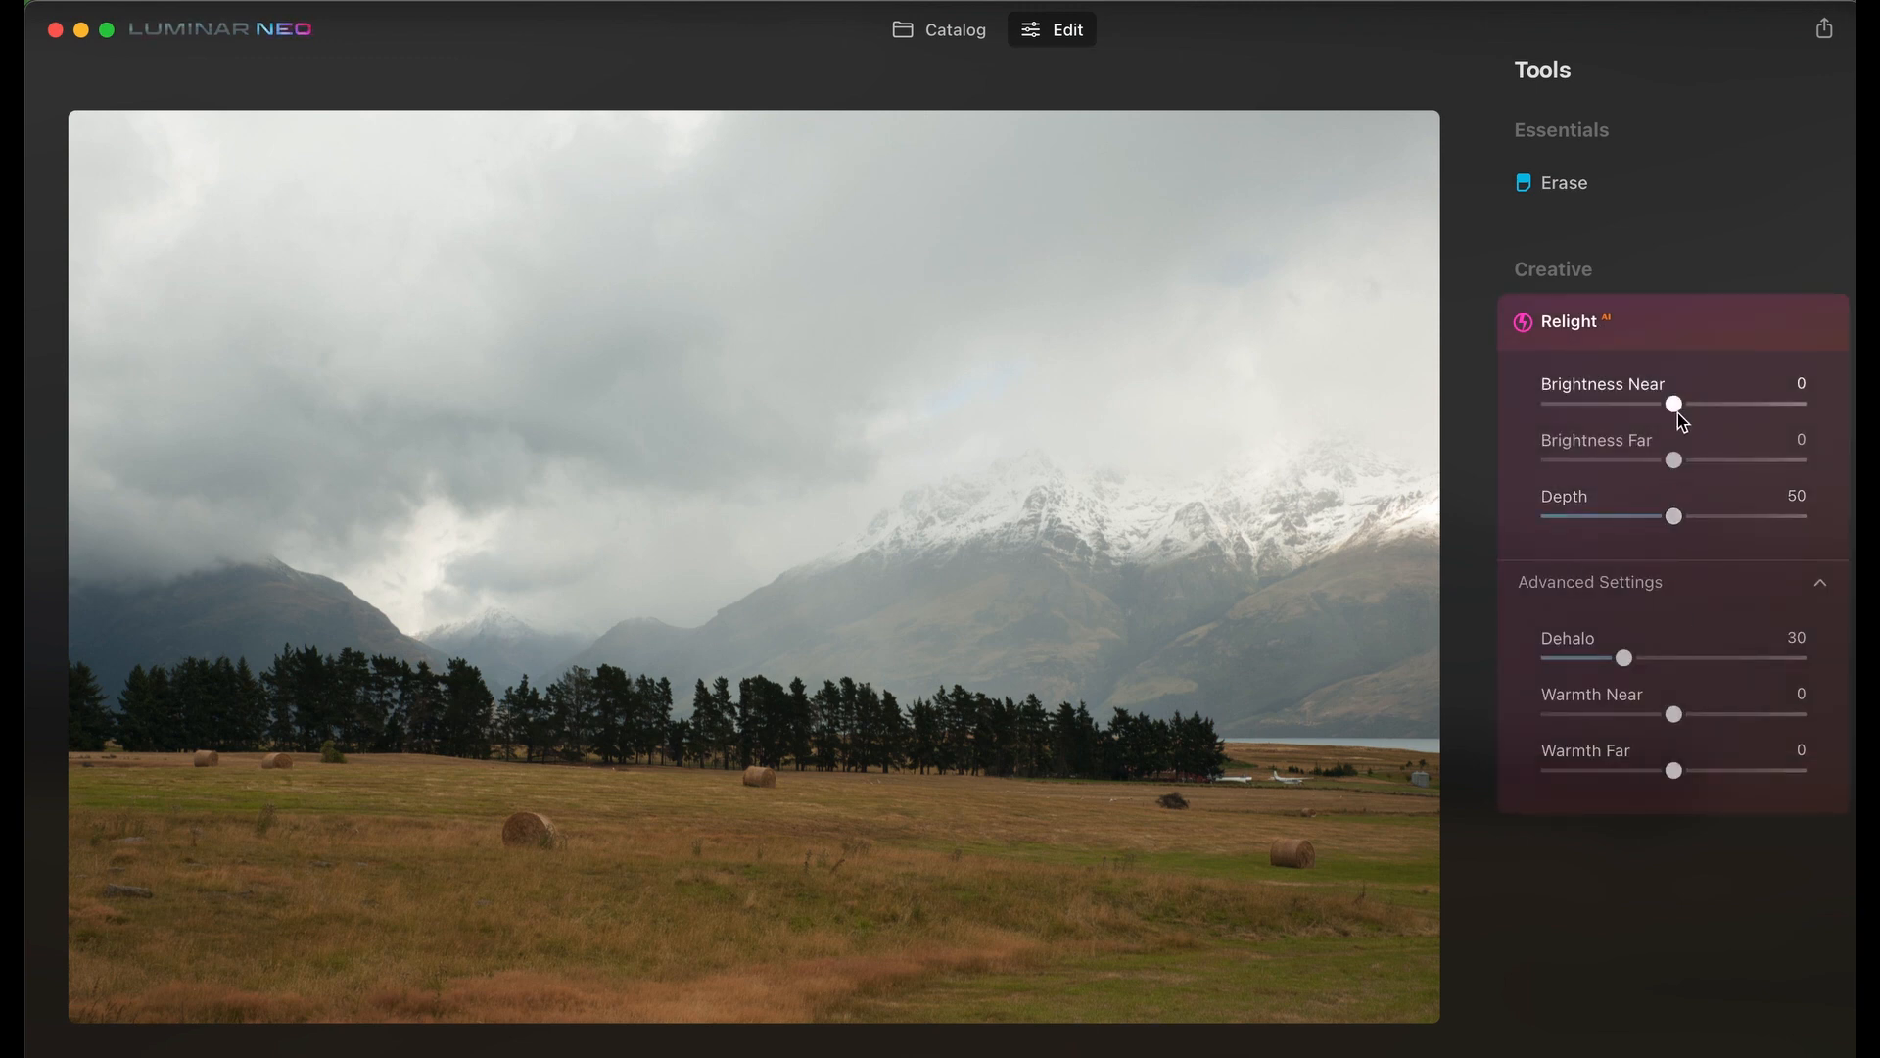
{"action": "left_click_drag", "start_coordinate": [1676, 408], "coordinate": [1853, 403]}
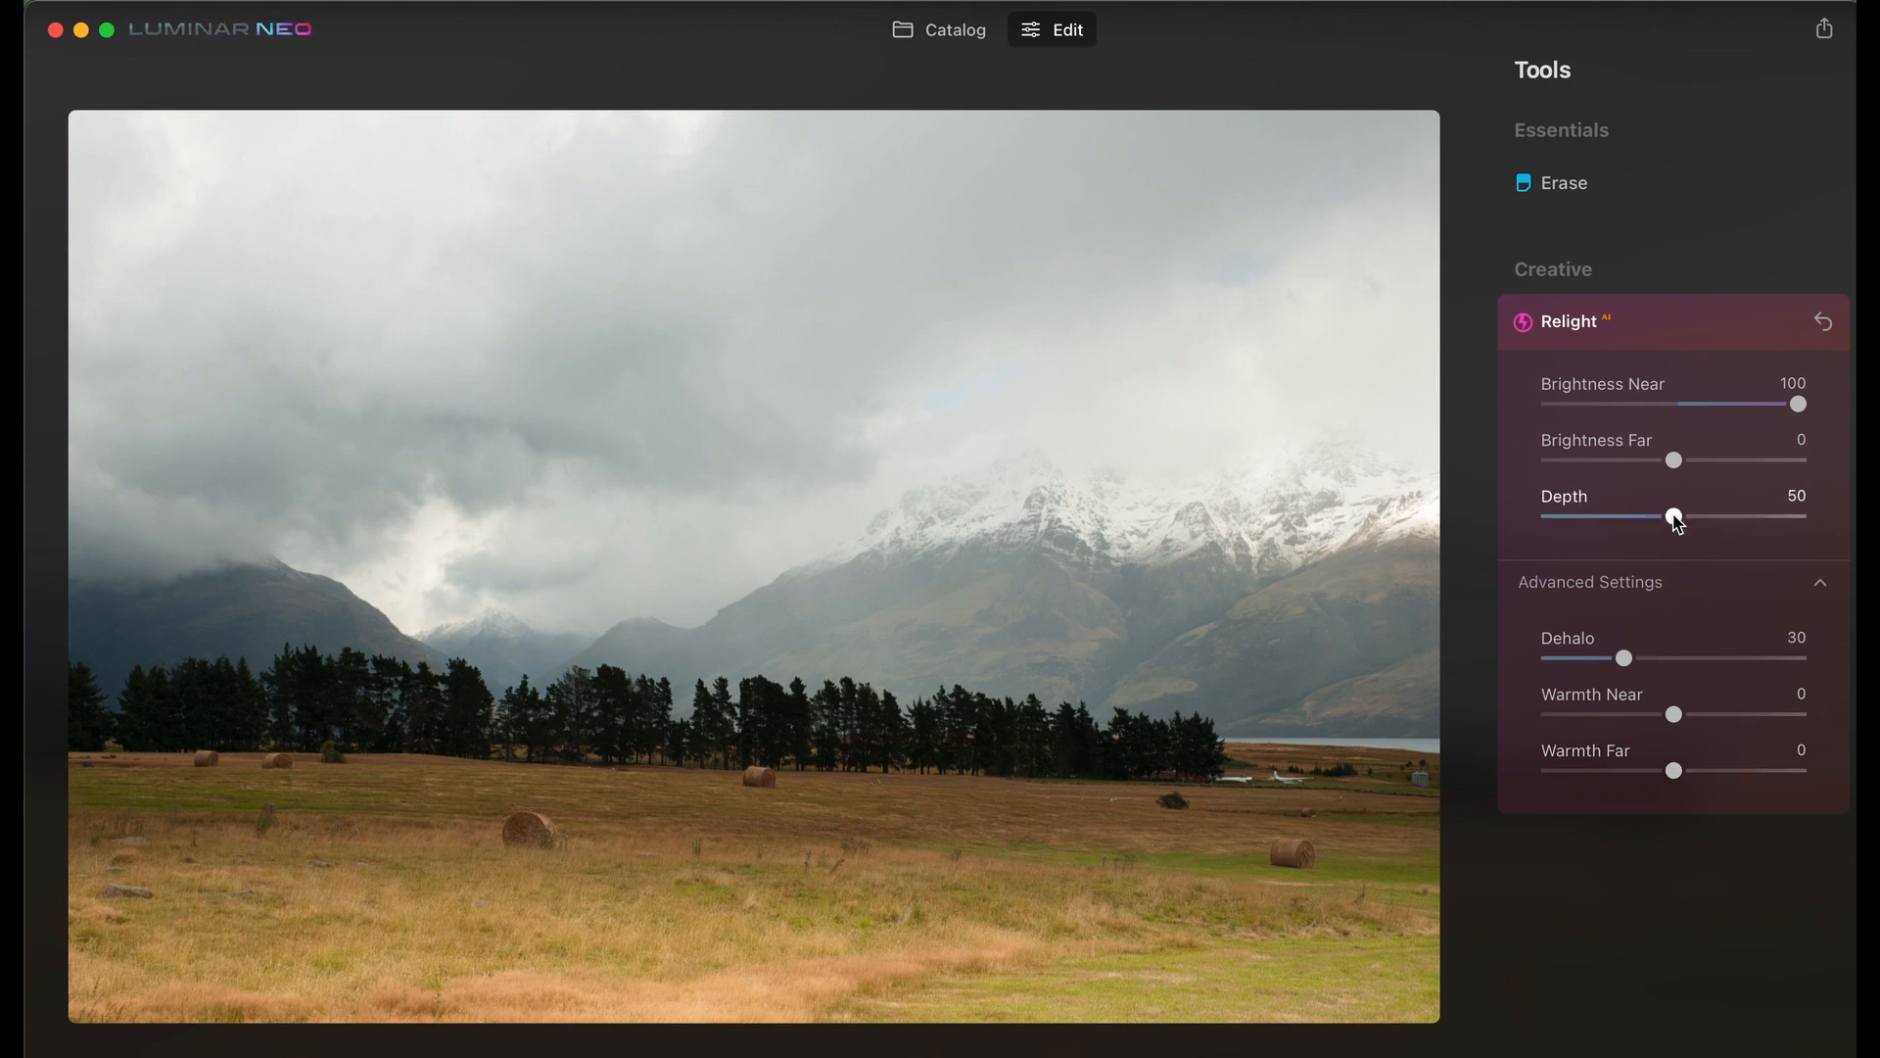
{"action": "left_click_drag", "start_coordinate": [1678, 524], "coordinate": [1823, 506]}
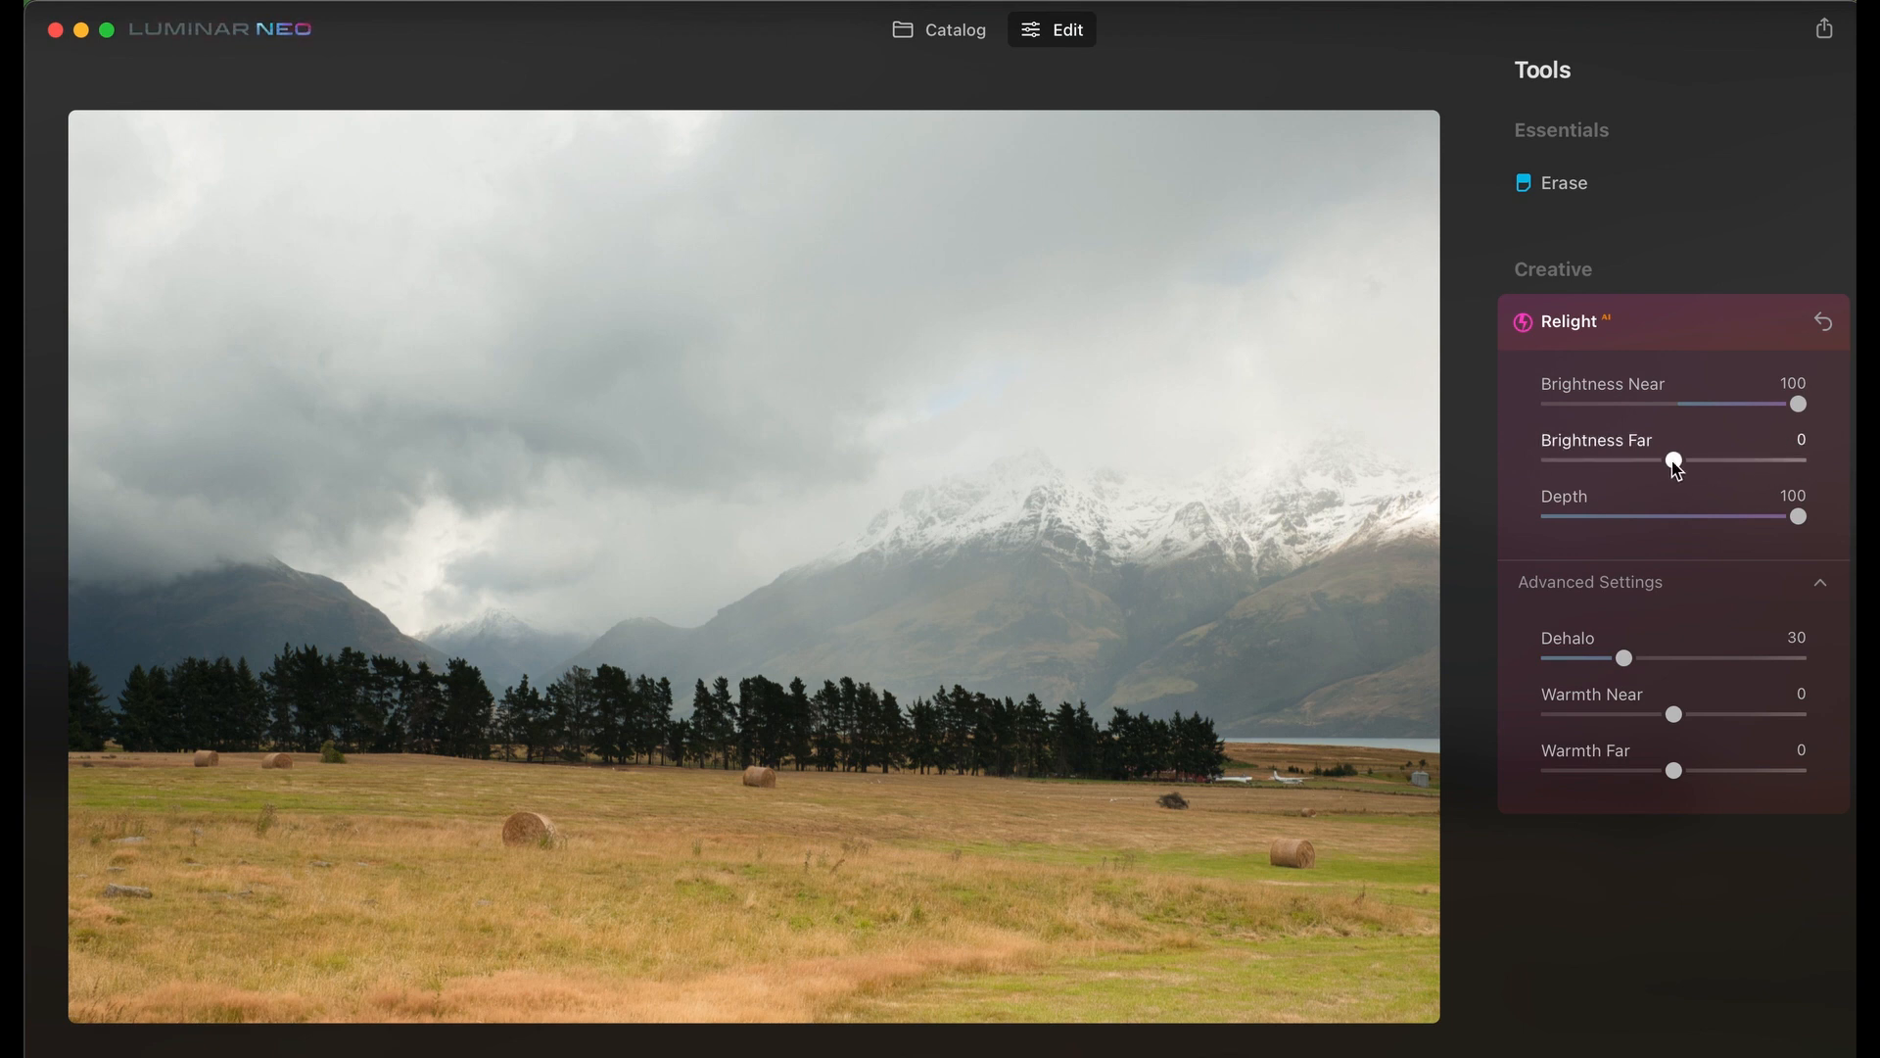
{"action": "left_click_drag", "start_coordinate": [1672, 469], "coordinate": [1642, 480]}
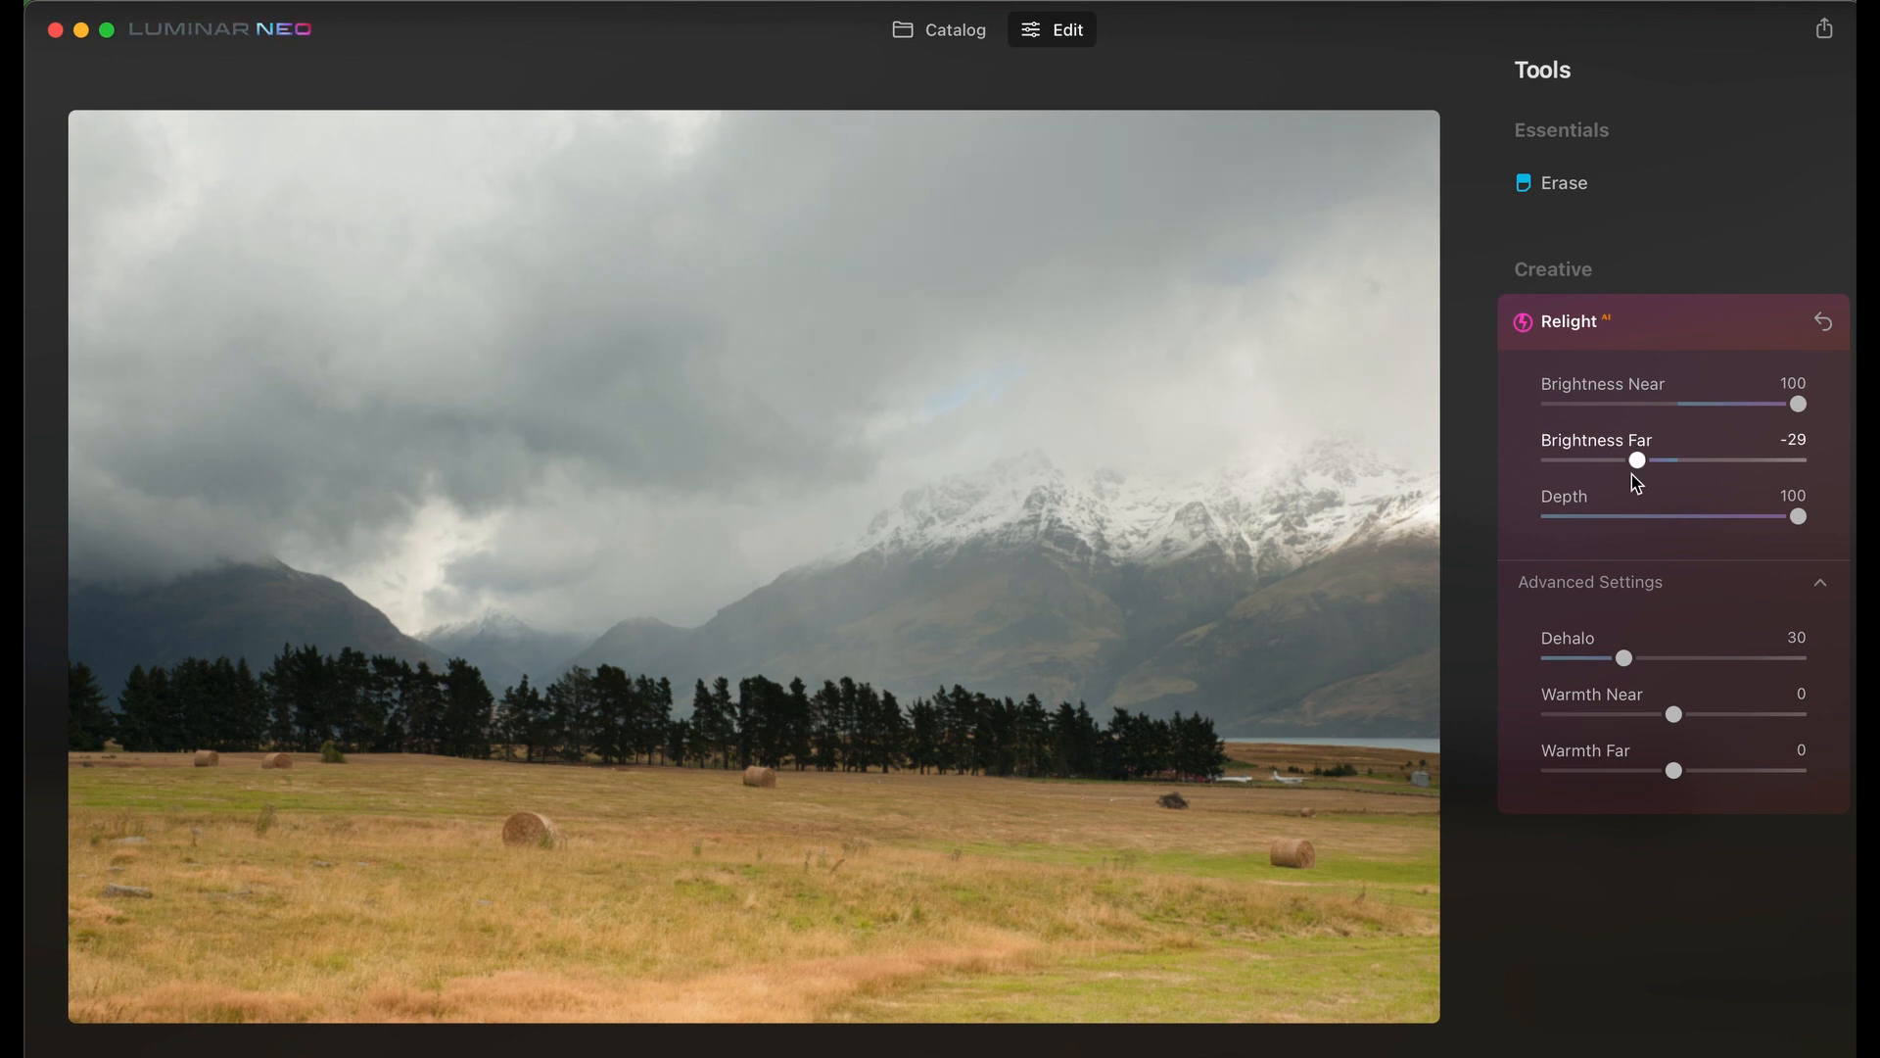
Refine the mountain photo's relighting with Brightness Far -65, Warmth Near 11 and Warmth Far -7.
{"action": "left_click_drag", "start_coordinate": [1631, 474], "coordinate": [1634, 480]}
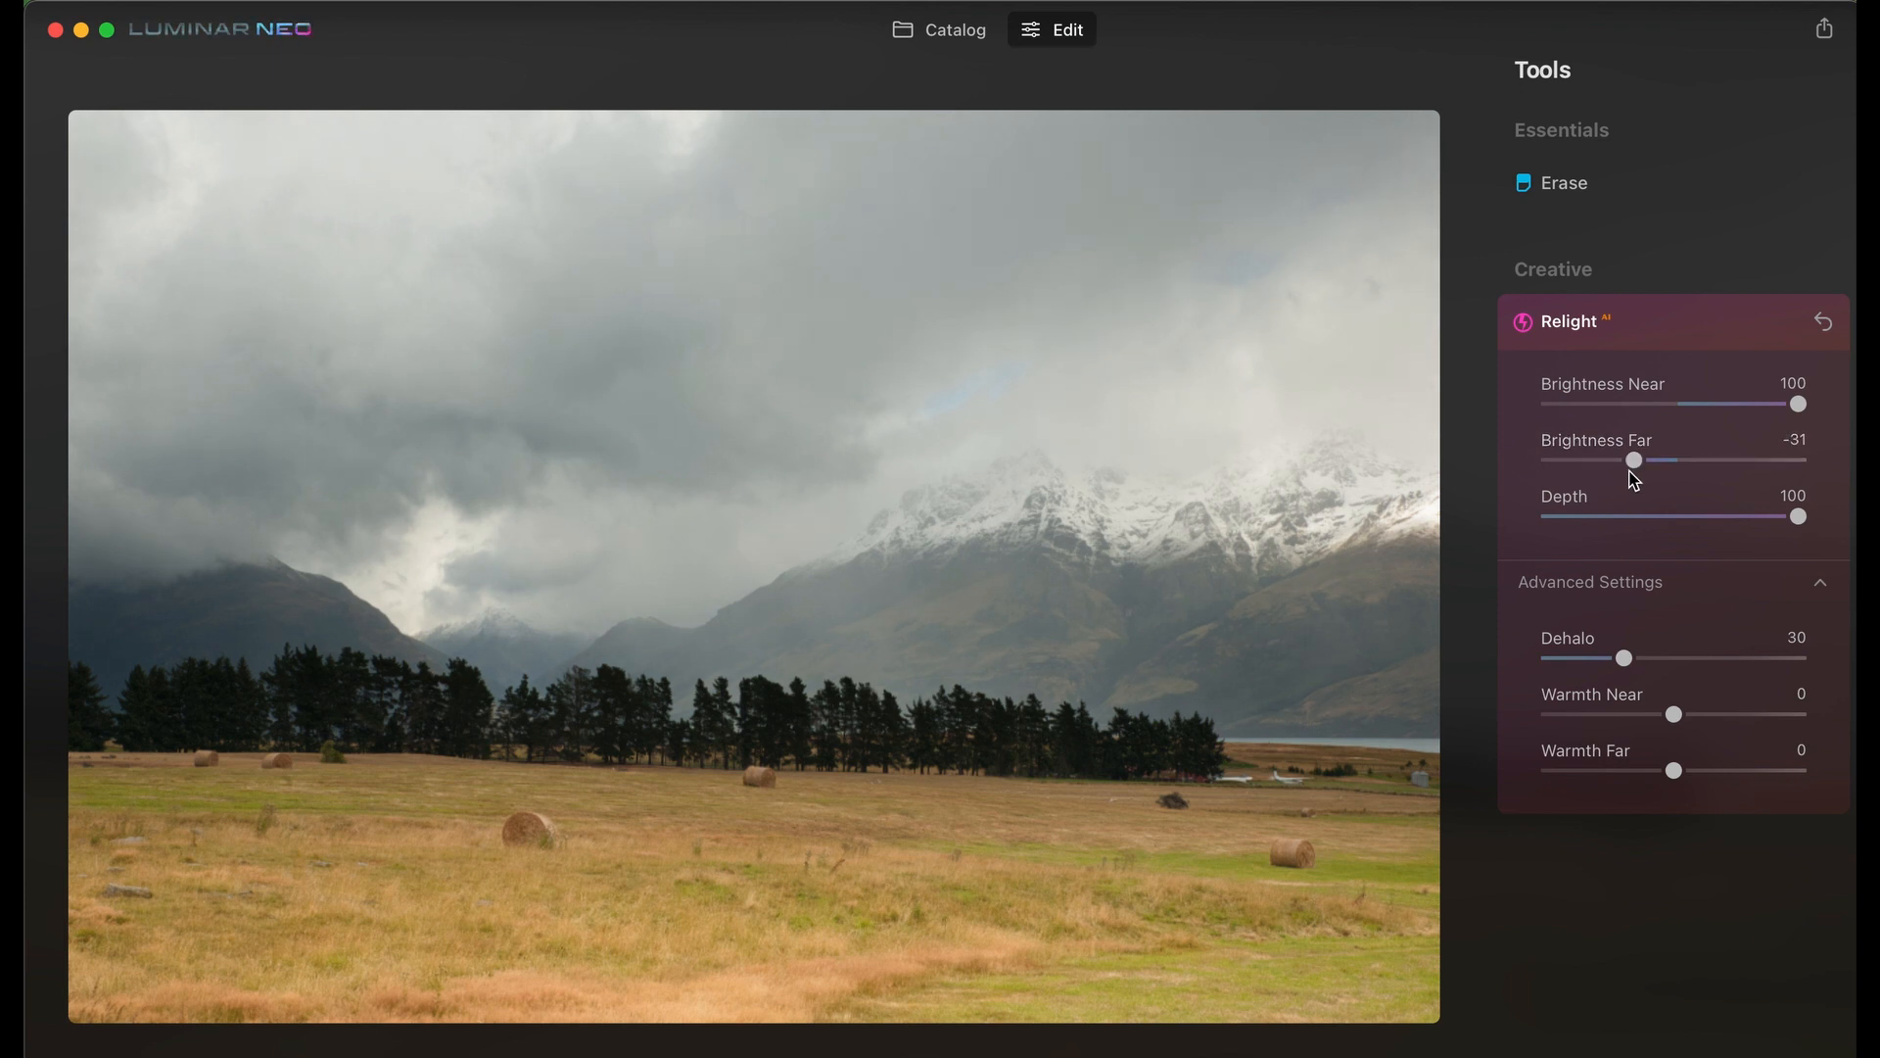
{"action": "left_click_drag", "start_coordinate": [1634, 479], "coordinate": [1594, 474]}
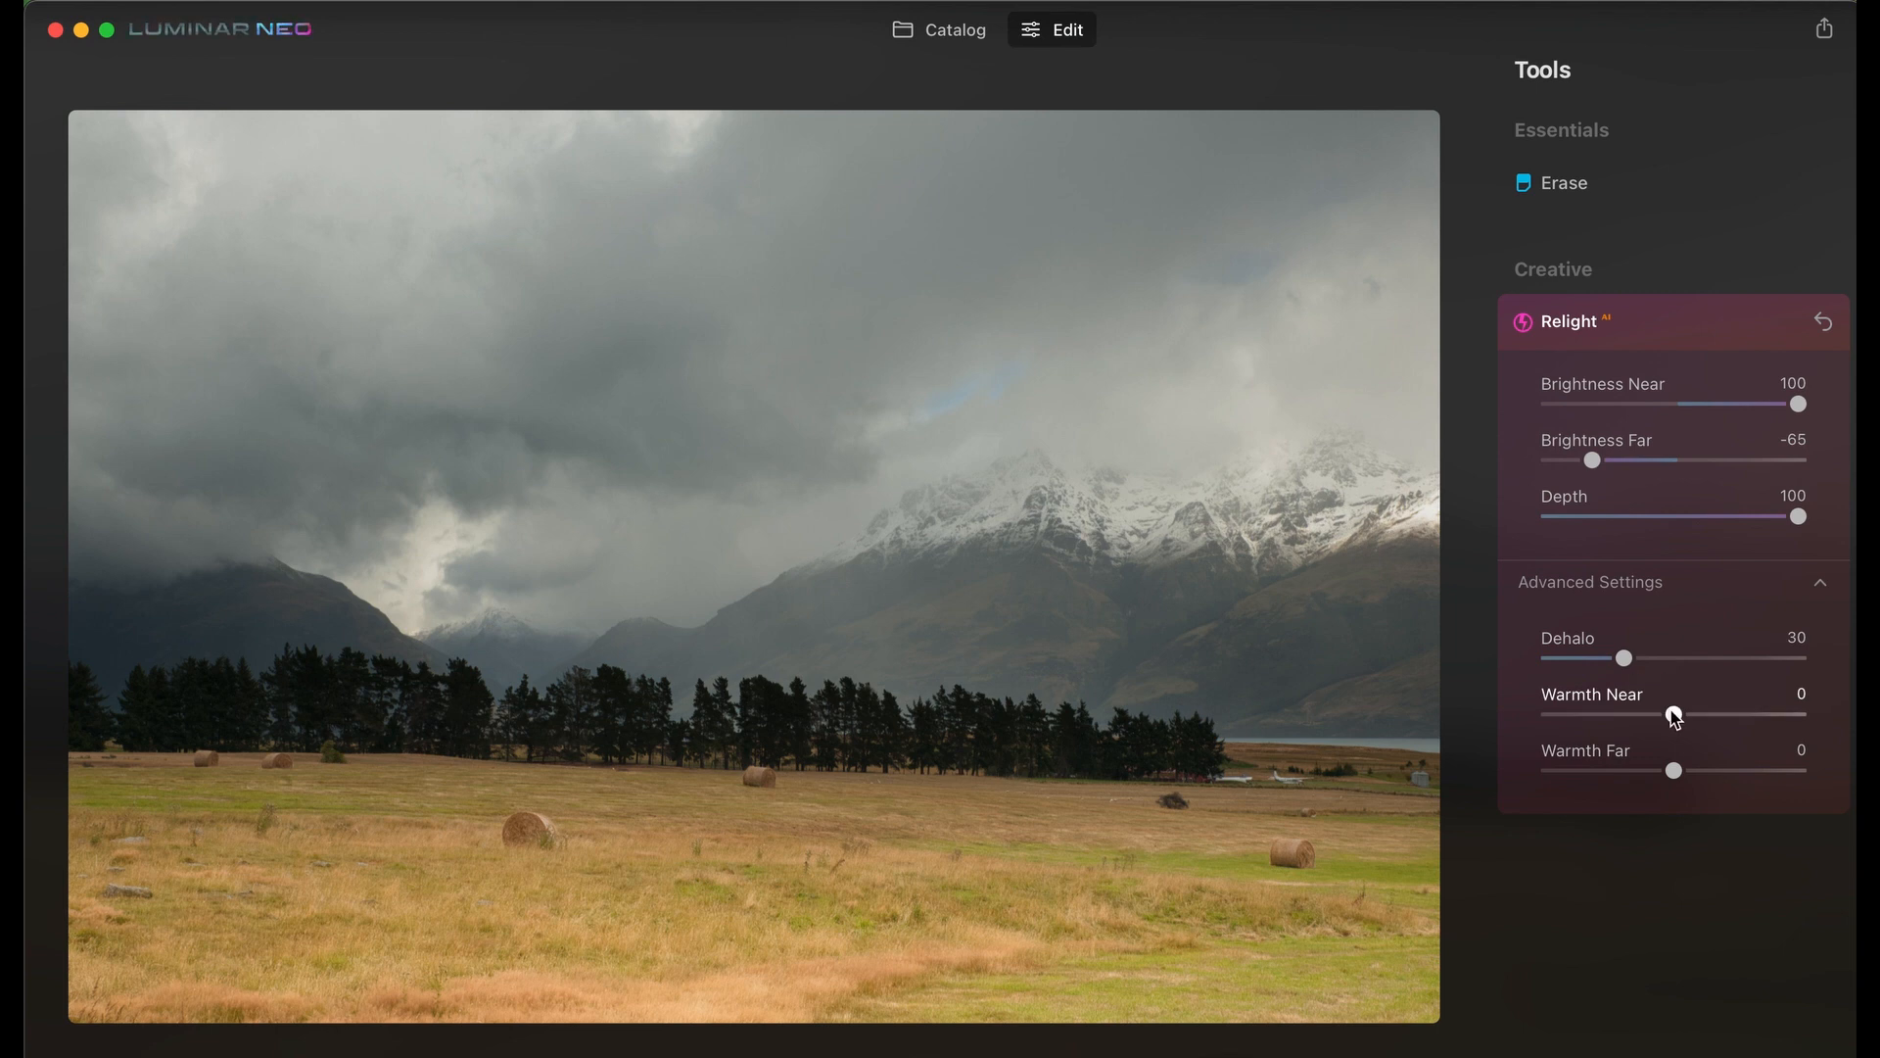
{"action": "left_click_drag", "start_coordinate": [1675, 718], "coordinate": [1713, 713]}
{"action": "left_click_drag", "start_coordinate": [1710, 715], "coordinate": [1651, 778]}
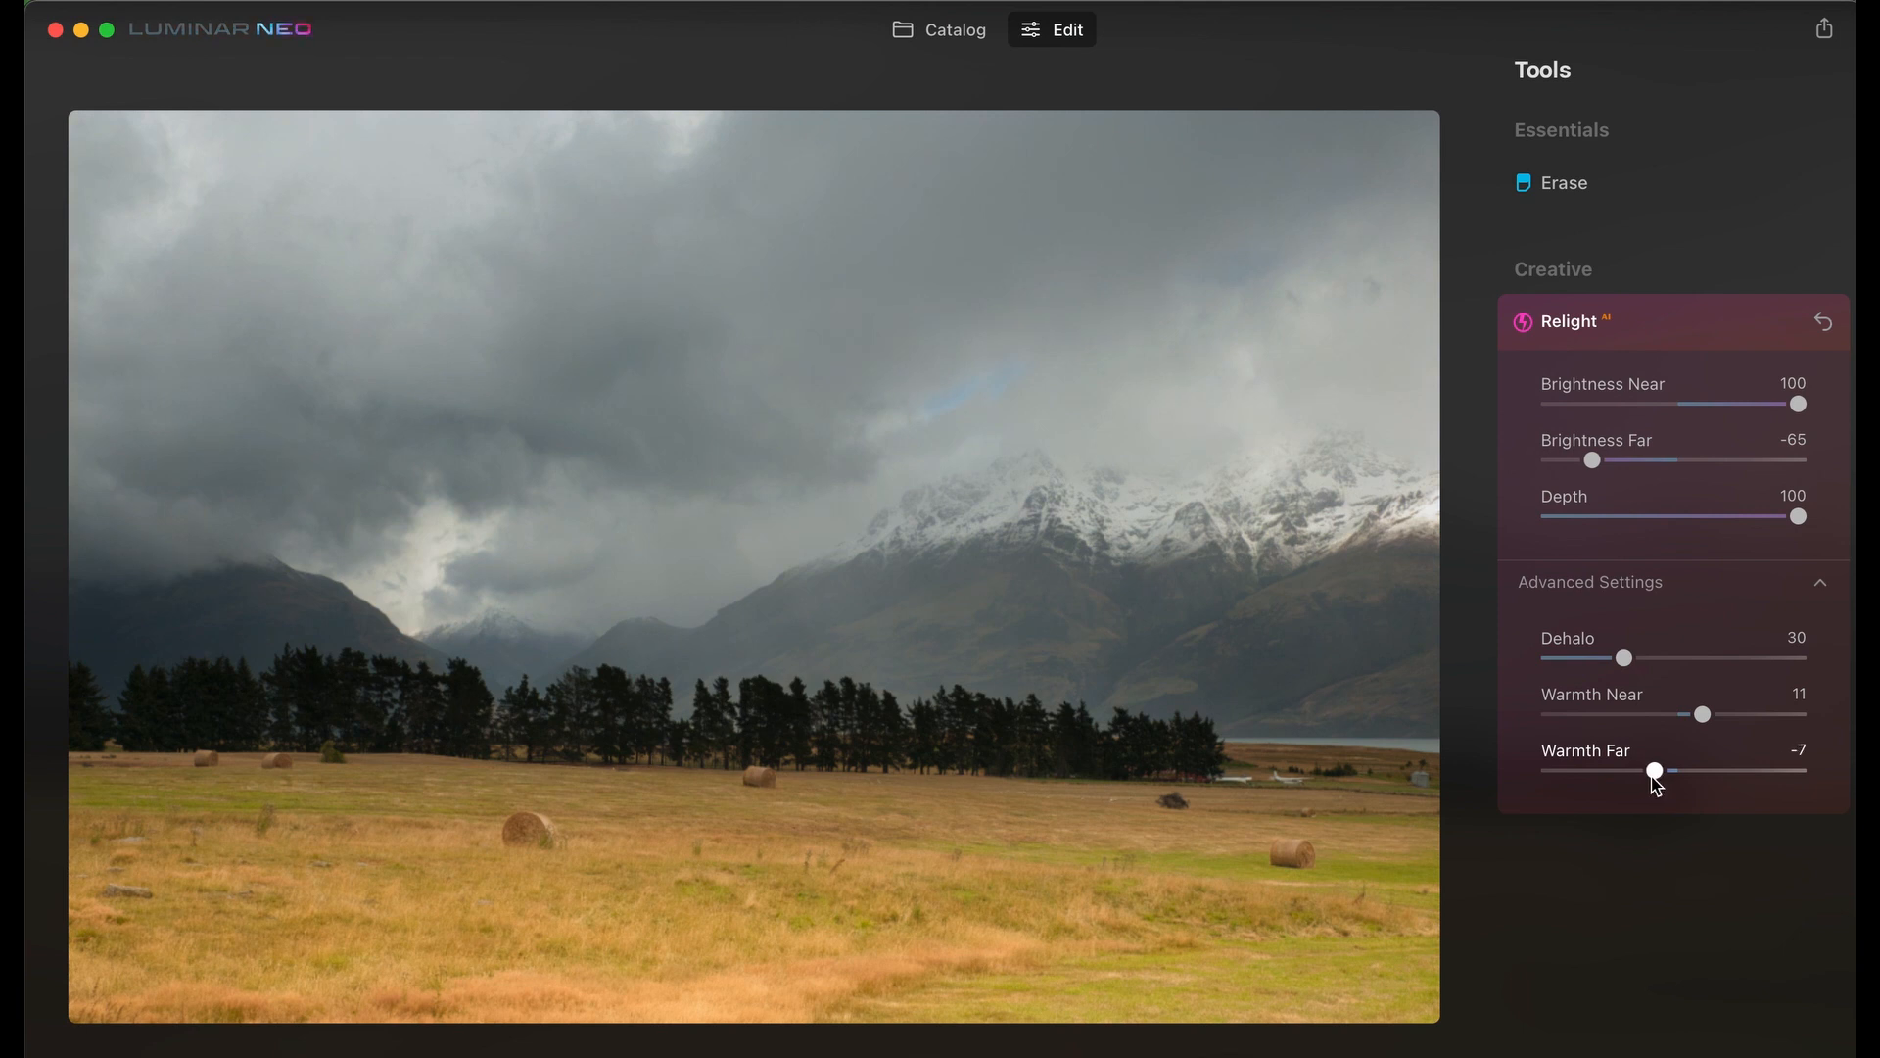
Apply a second Relight pass to the mountain photo with Brightness Near -95, Brightness Far 13 and Depth 38.
{"action": "left_click", "coordinate": [1682, 331]}
{"action": "left_click", "coordinate": [1682, 331]}
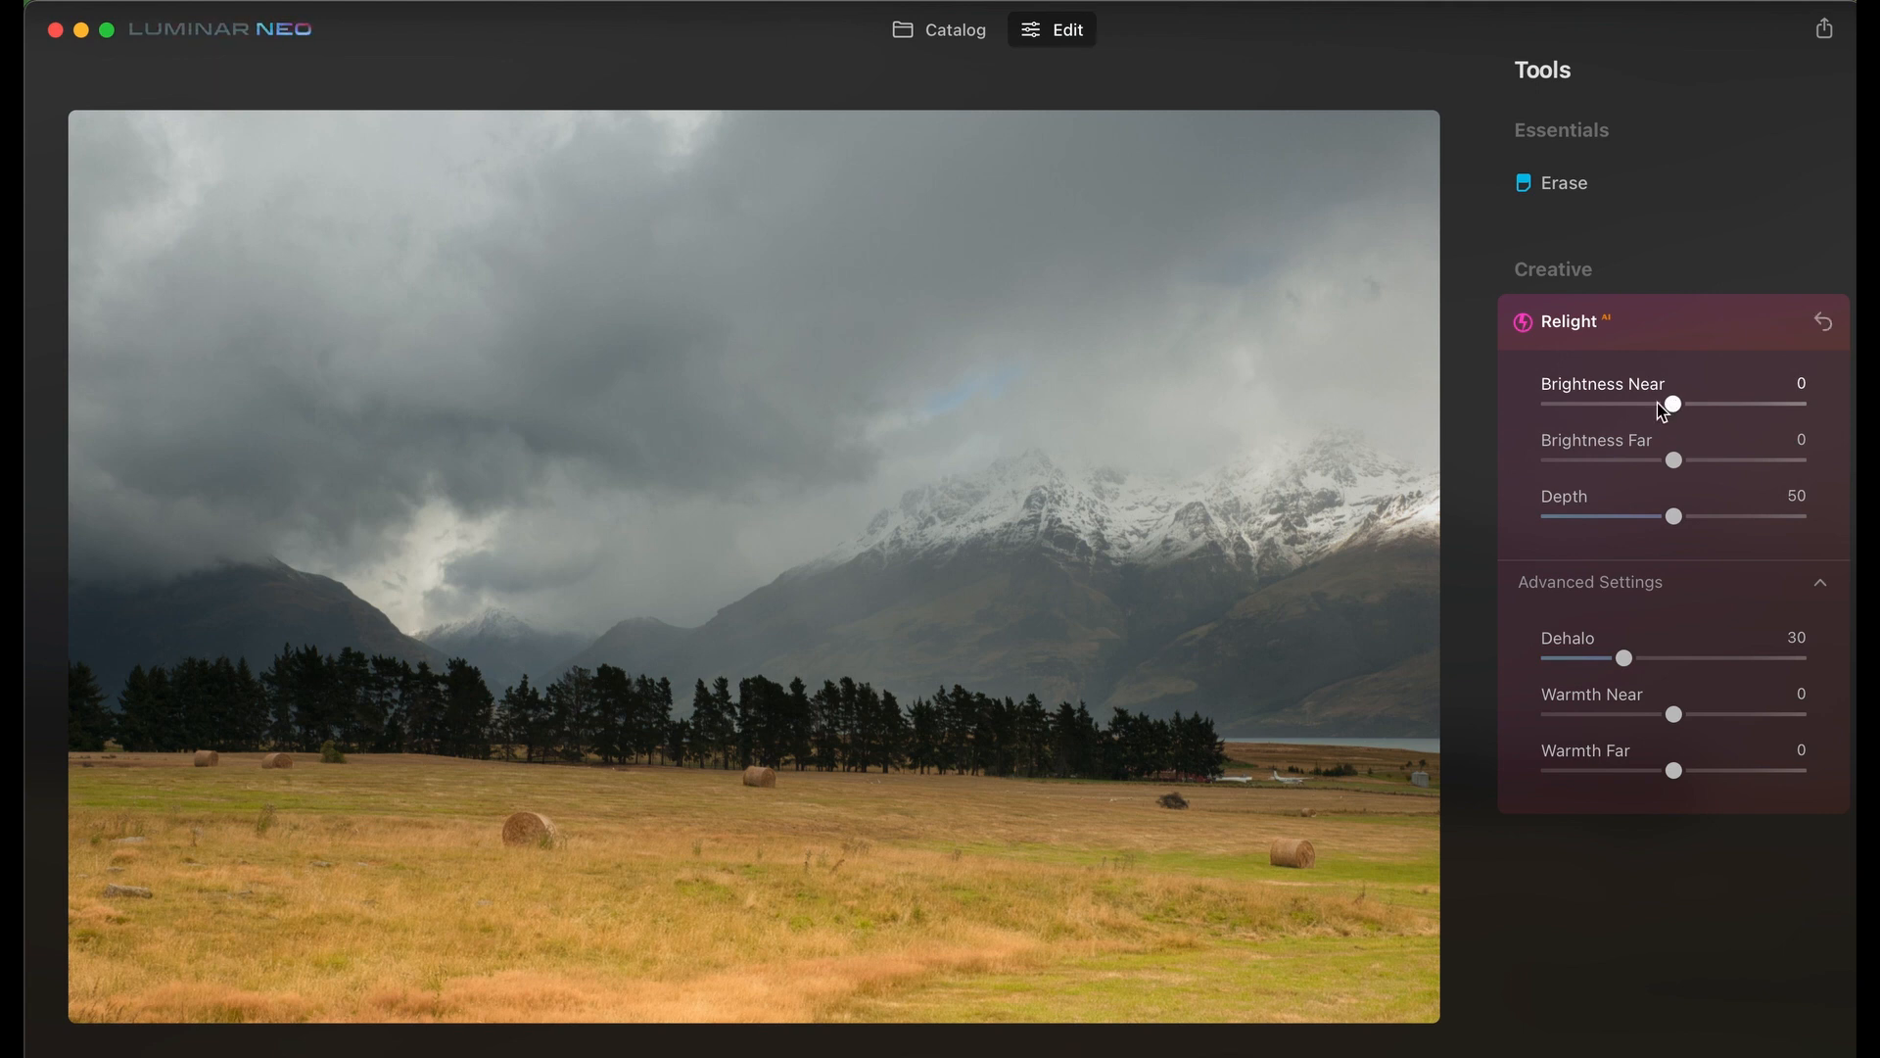
{"action": "left_click_drag", "start_coordinate": [1659, 405], "coordinate": [1572, 427]}
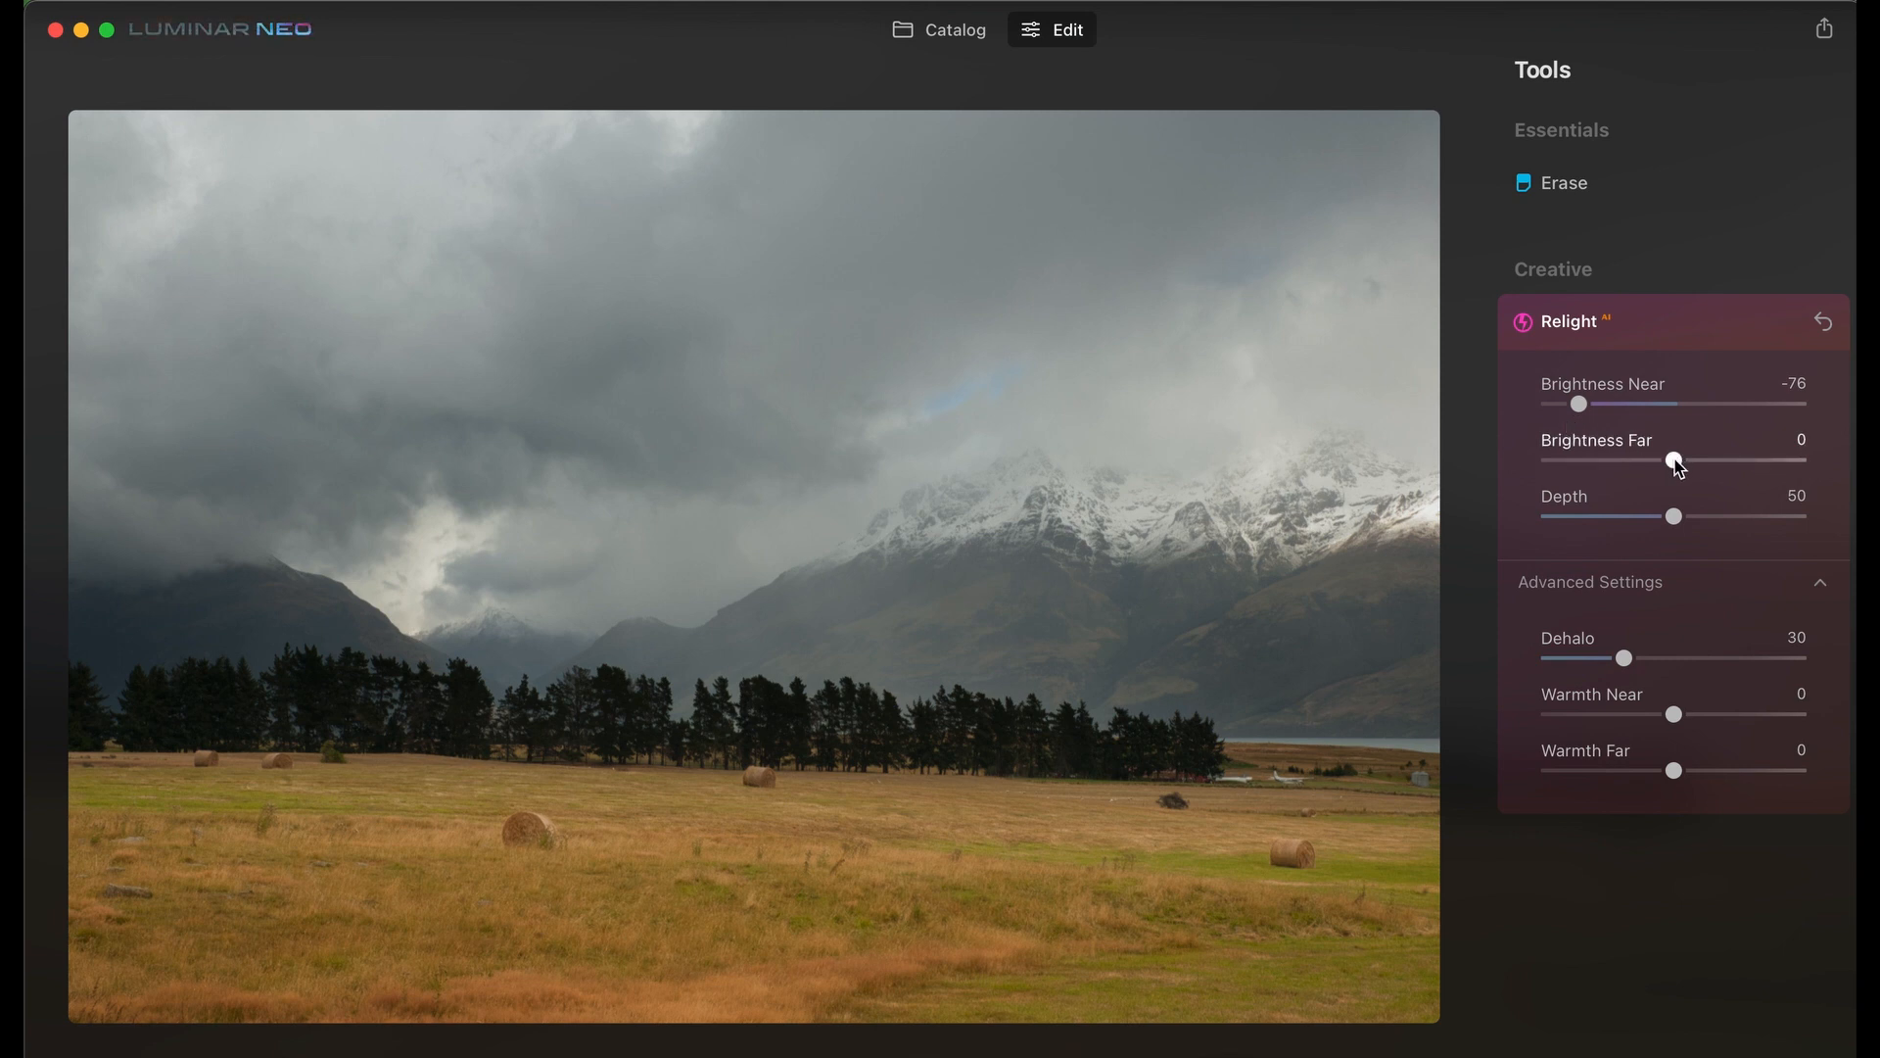
{"action": "left_click_drag", "start_coordinate": [1679, 468], "coordinate": [1697, 466]}
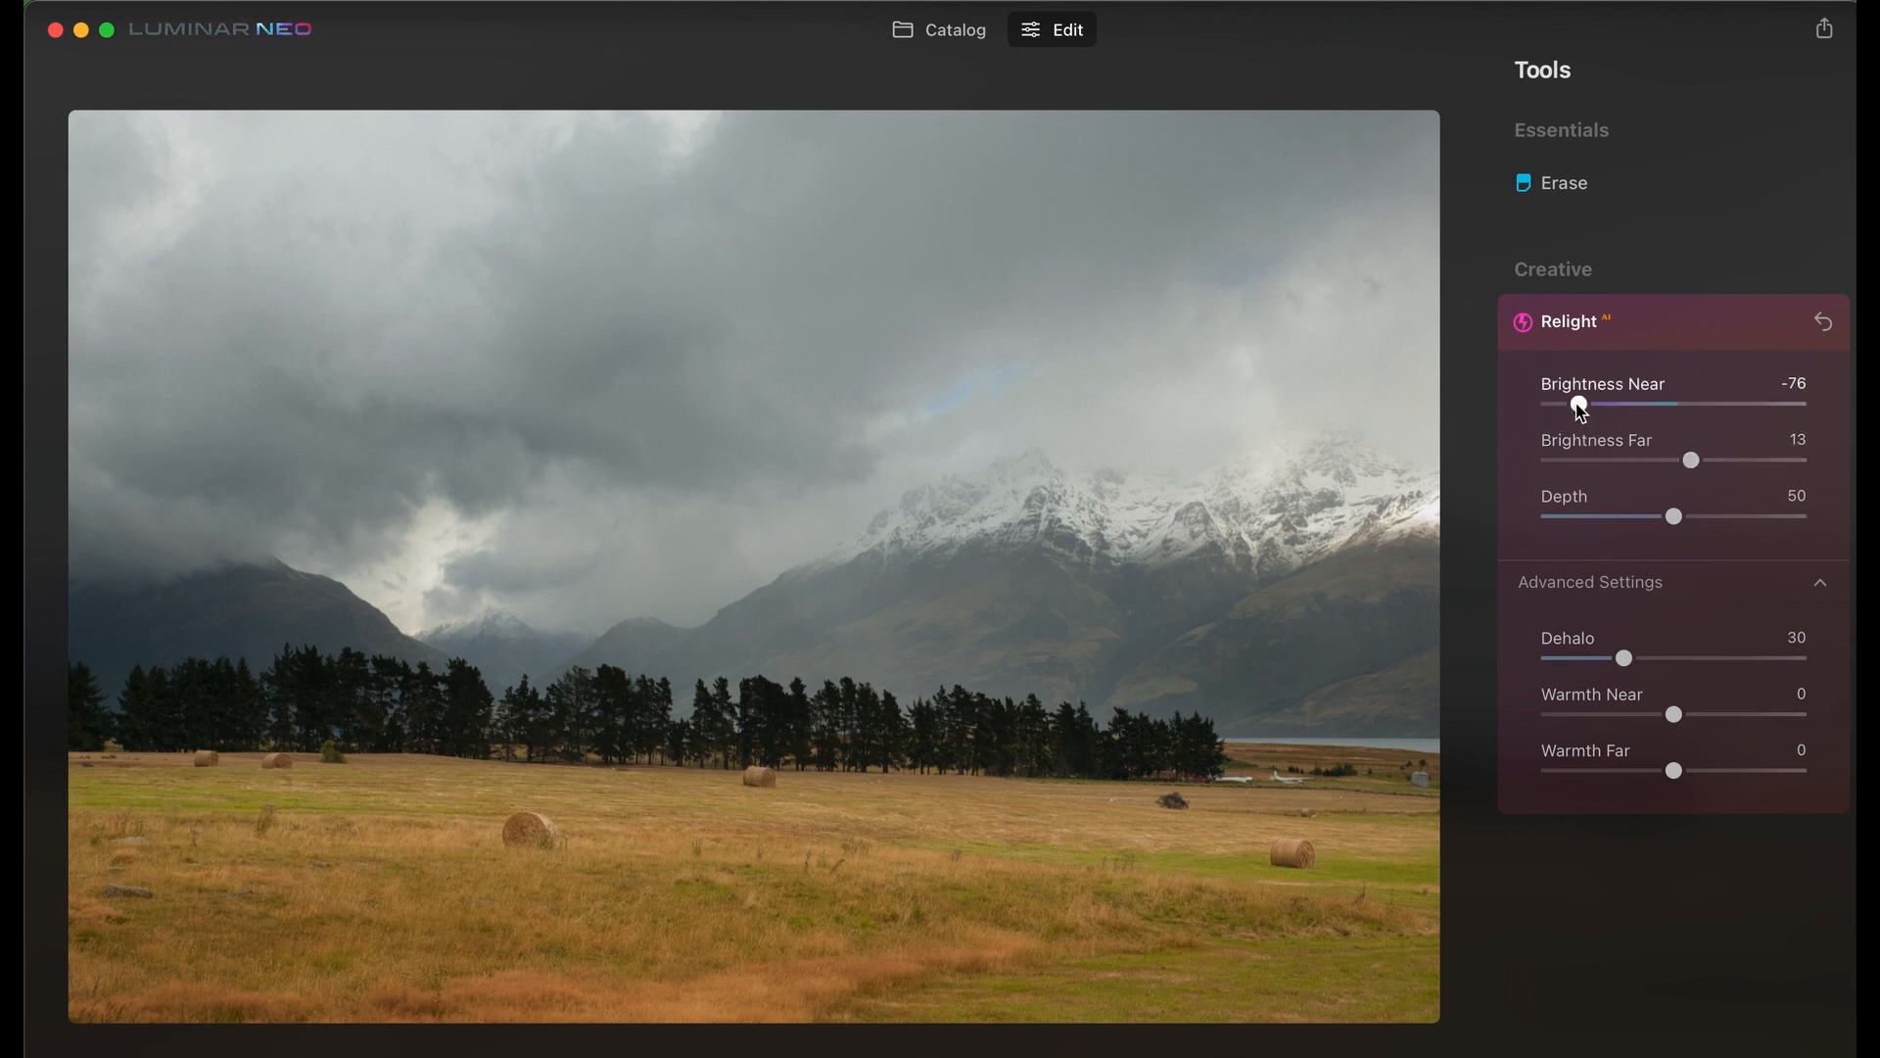
{"action": "left_click_drag", "start_coordinate": [1582, 412], "coordinate": [1557, 415]}
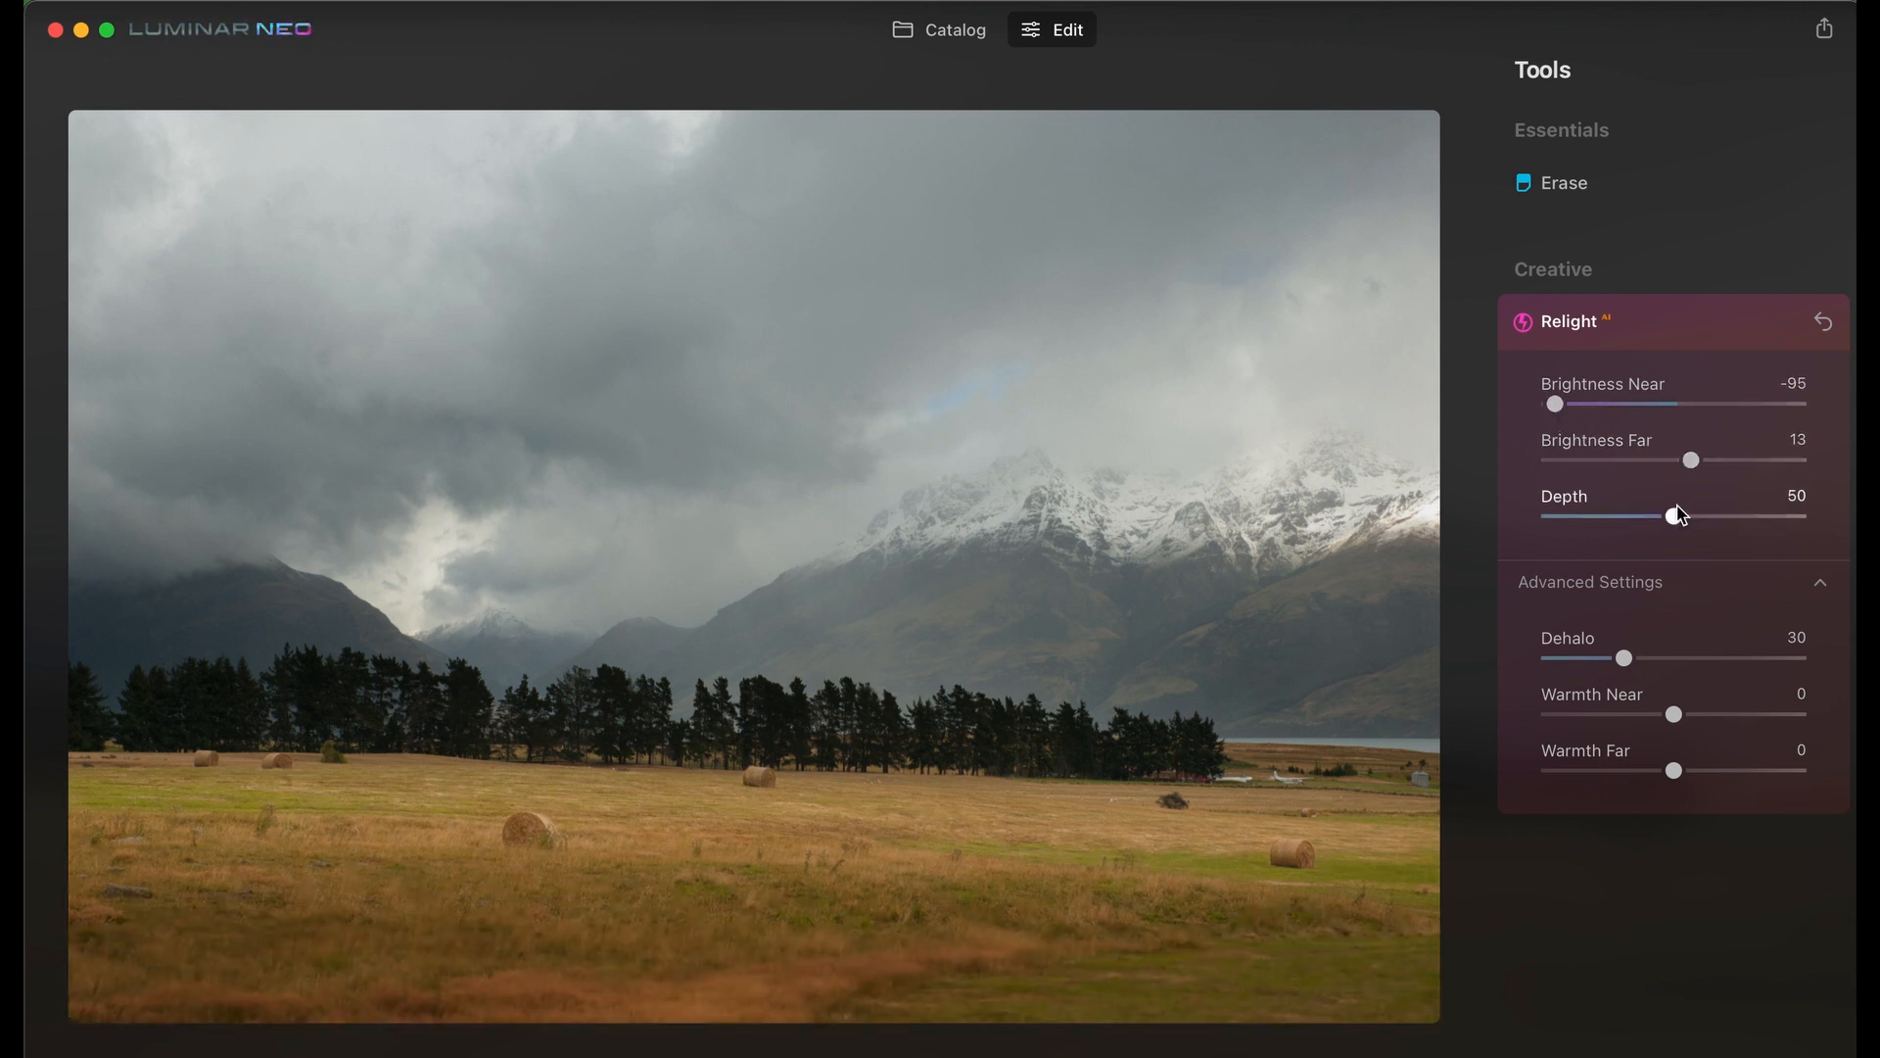
{"action": "left_click_drag", "start_coordinate": [1677, 524], "coordinate": [1646, 526]}
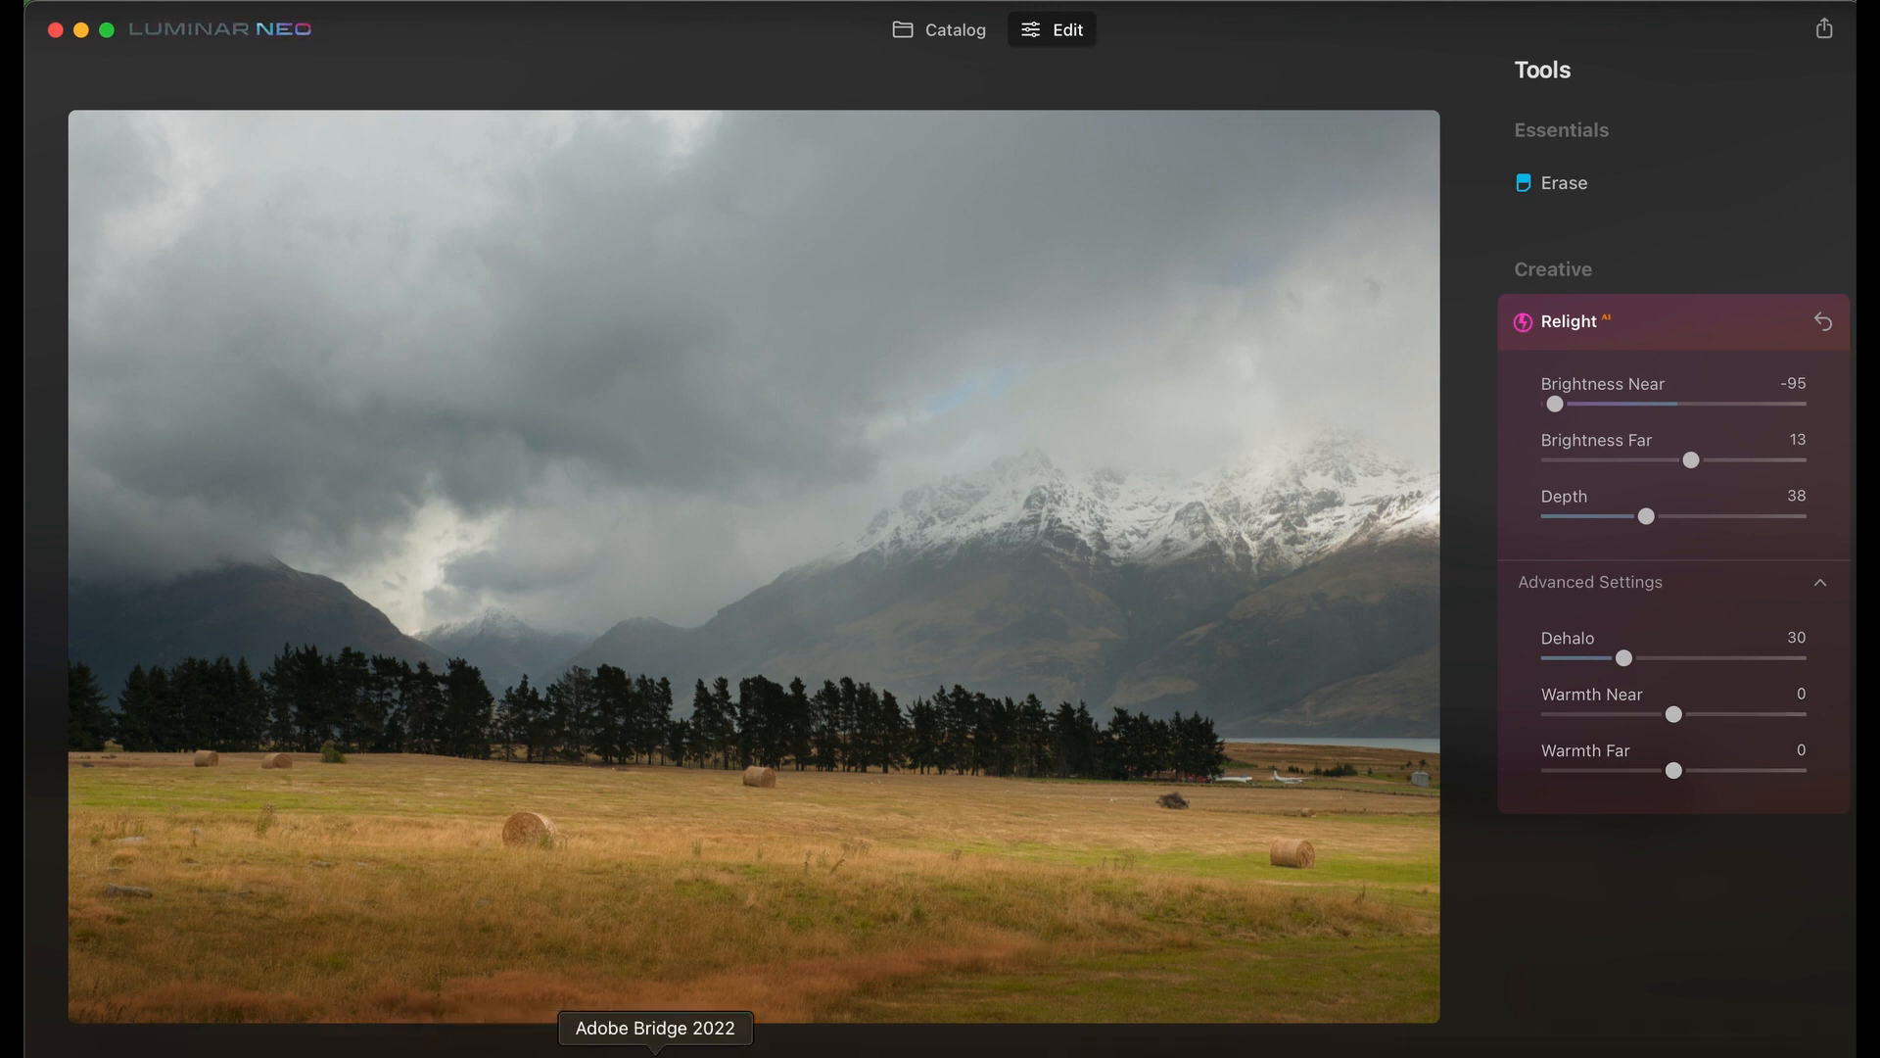
Compare the edited mountain photo with its unedited original twice and return to the catalog.
{"action": "key", "text": "backslash"}
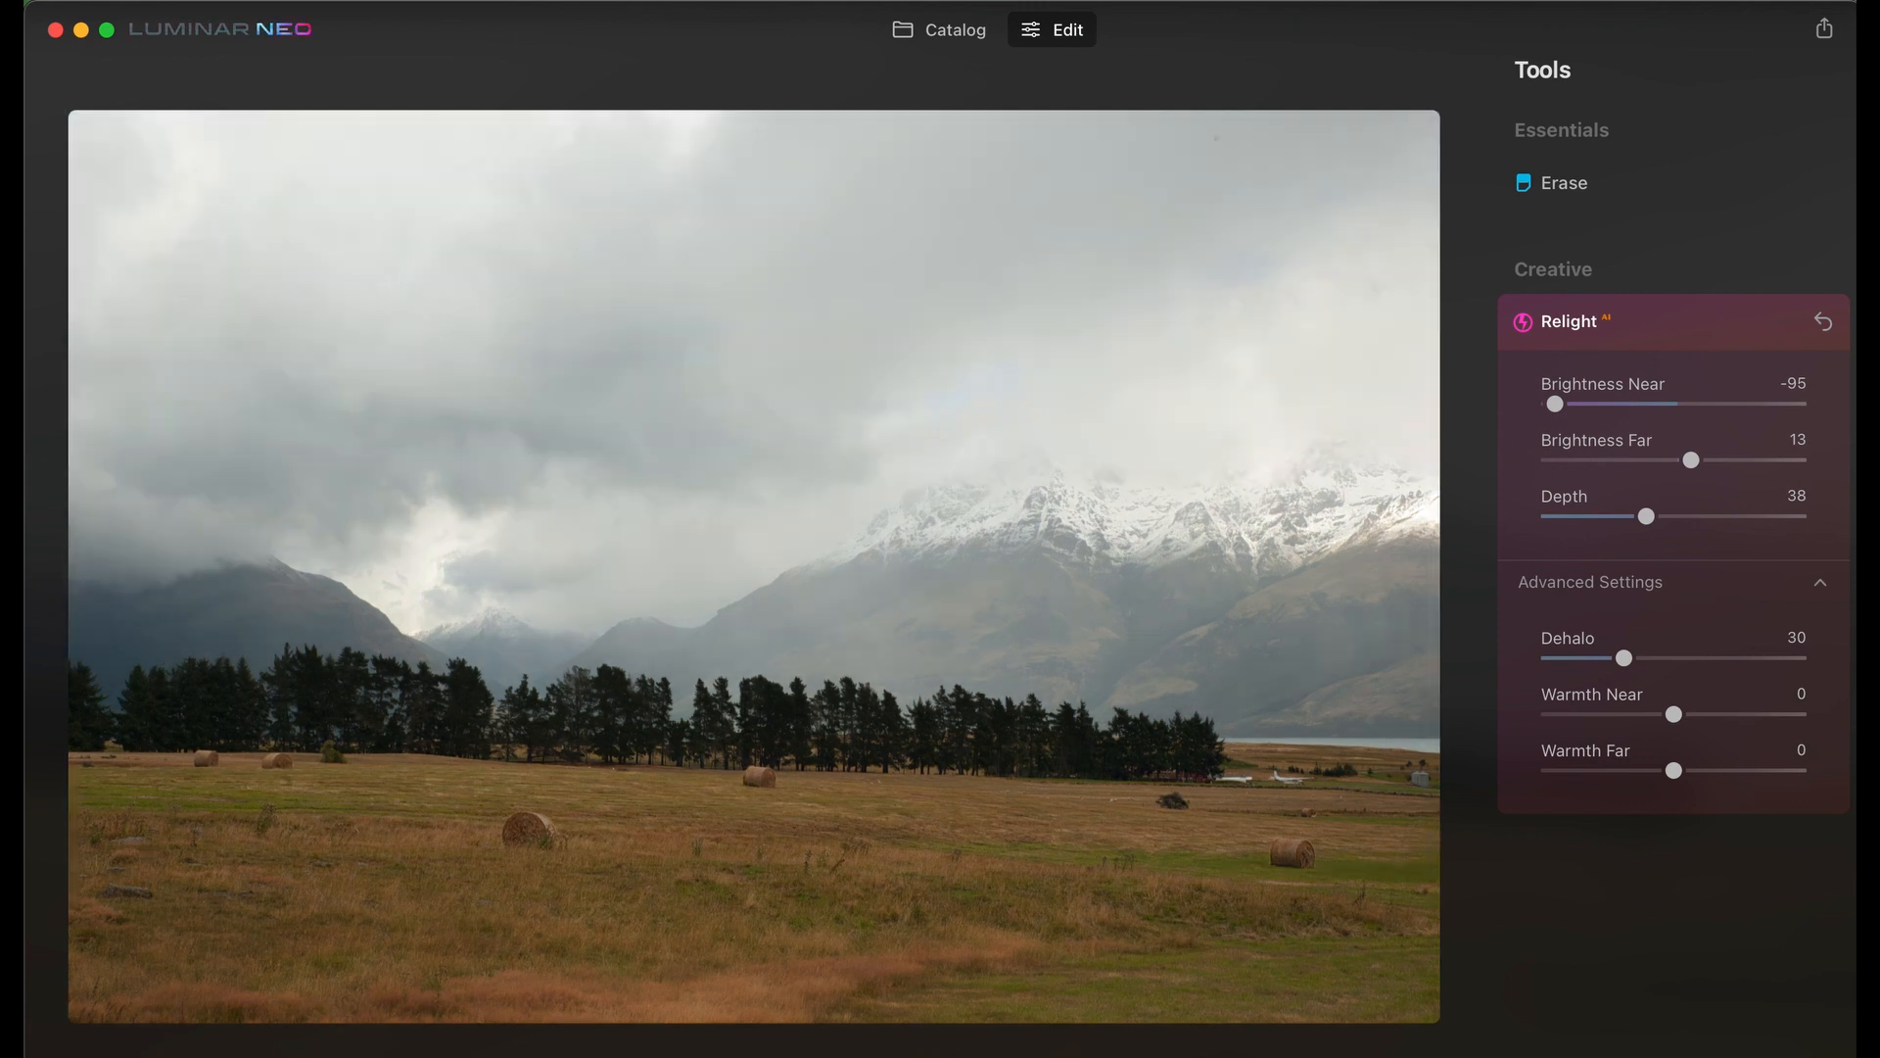
{"action": "key", "text": "backslash"}
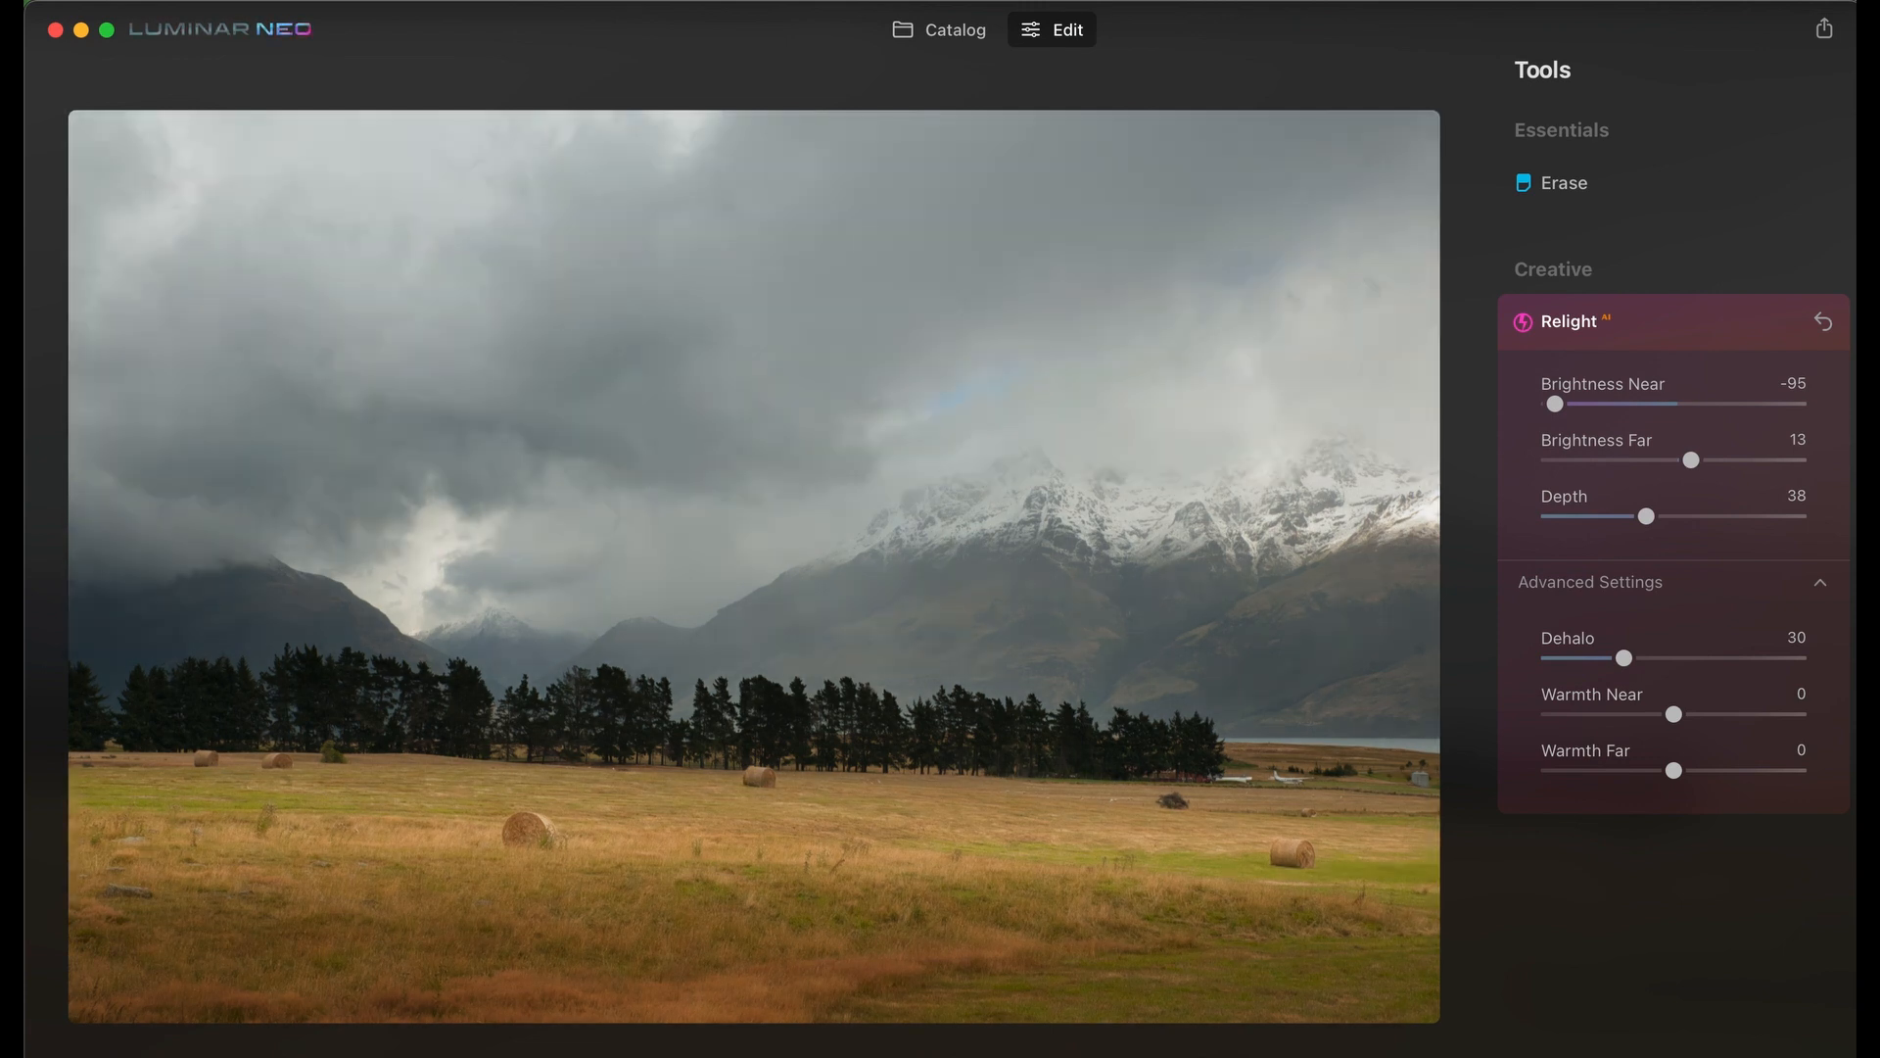
{"action": "key", "text": "backslash"}
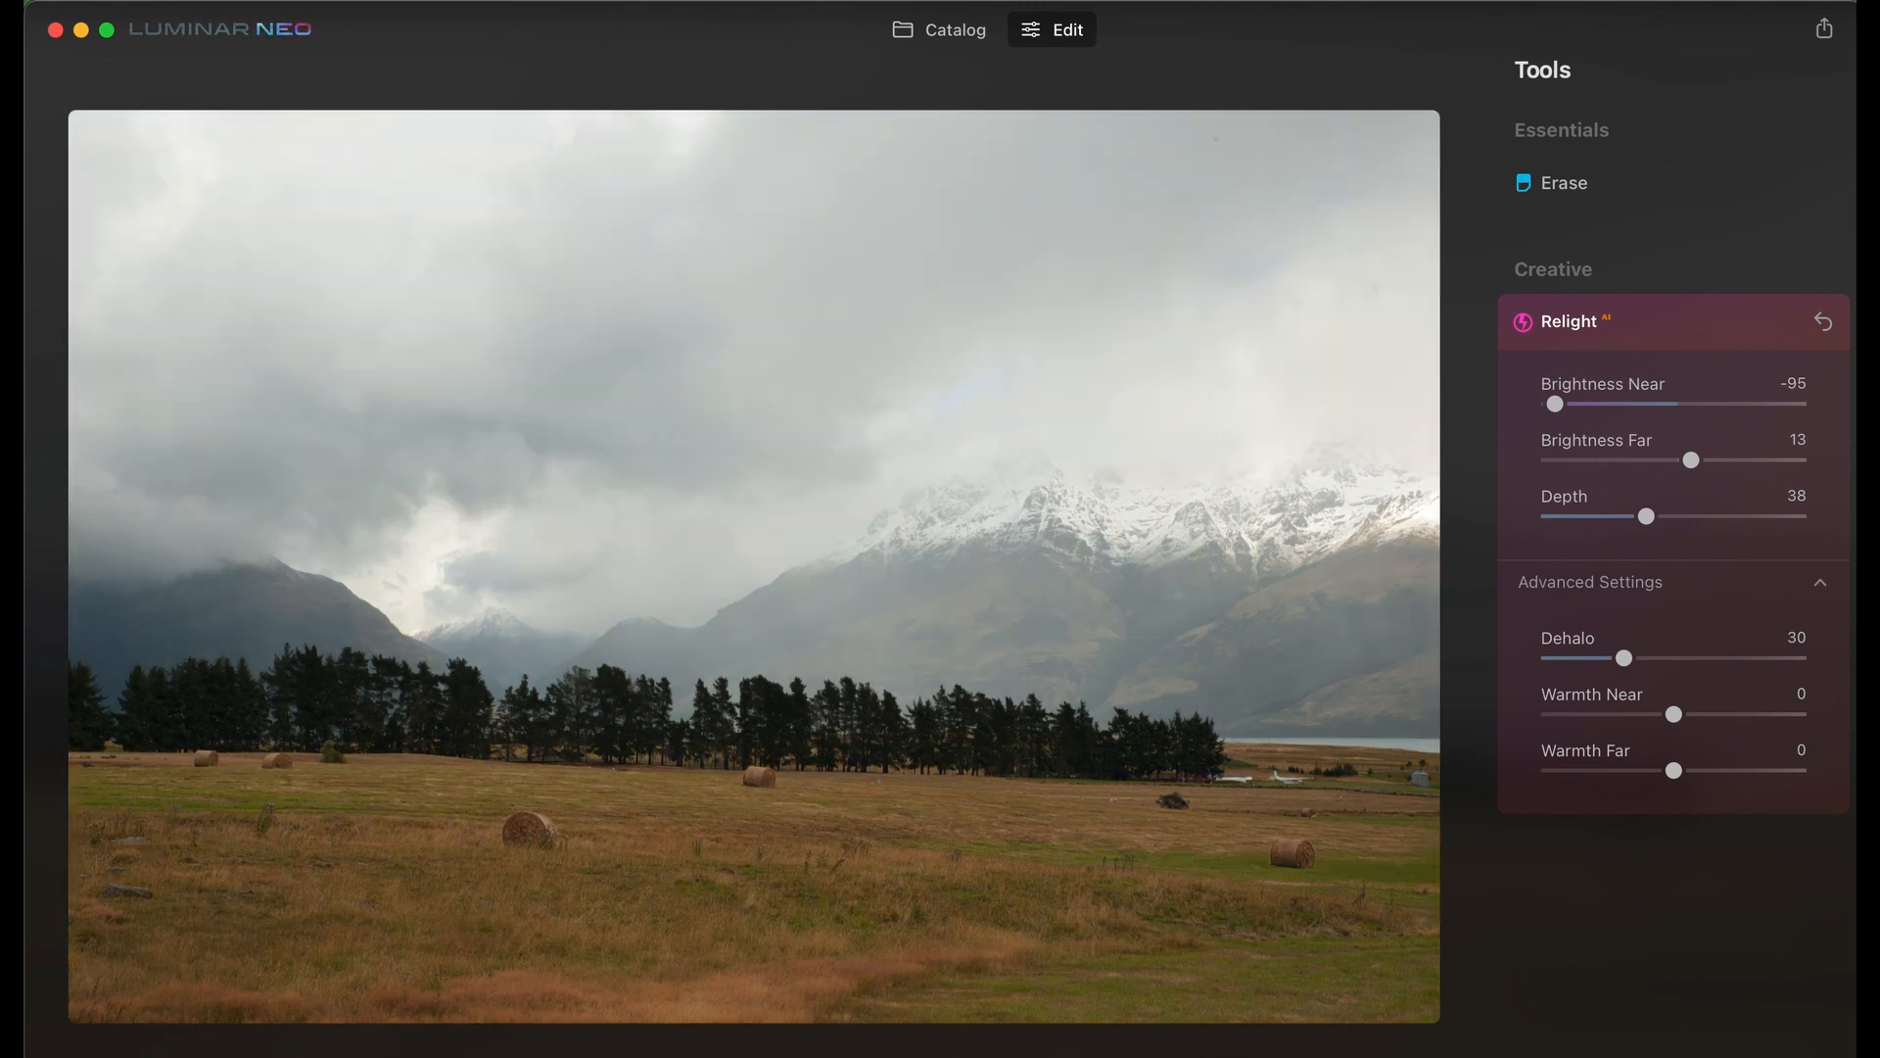
{"action": "key", "text": "backslash"}
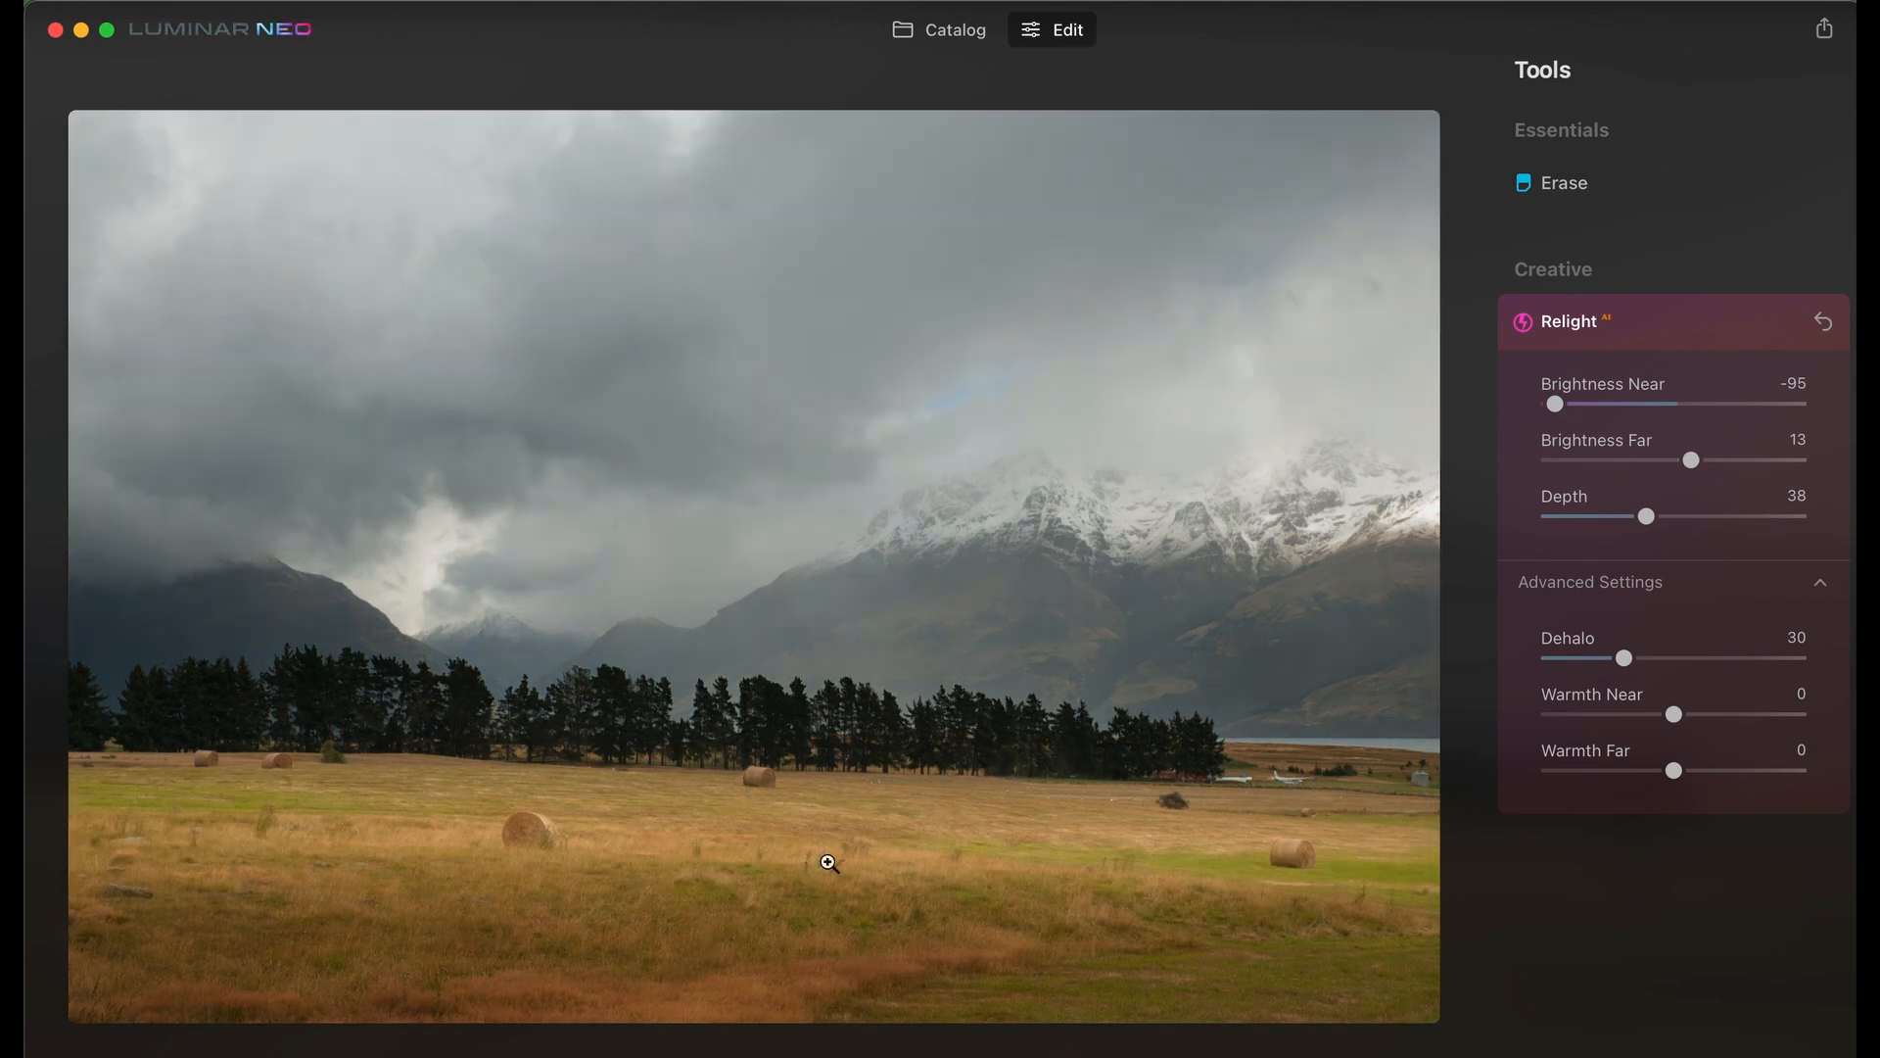
{"action": "left_click", "coordinate": [954, 35]}
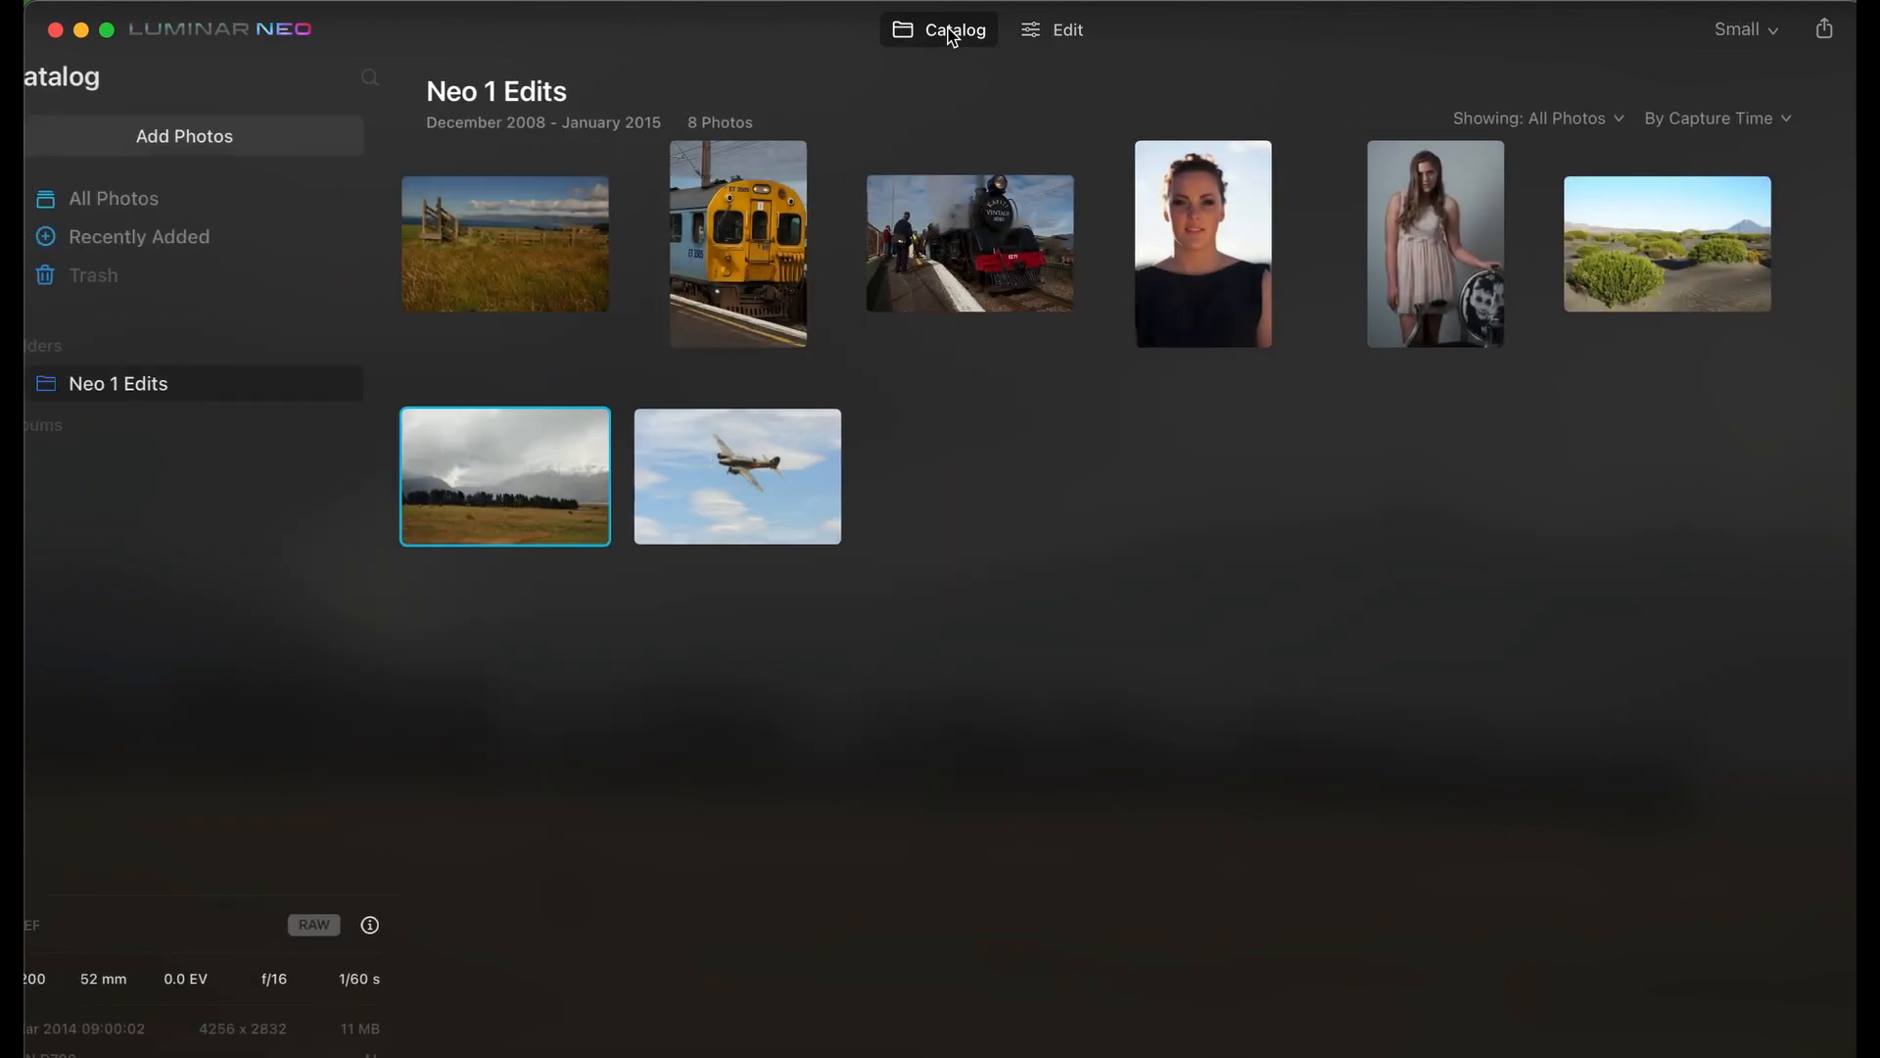